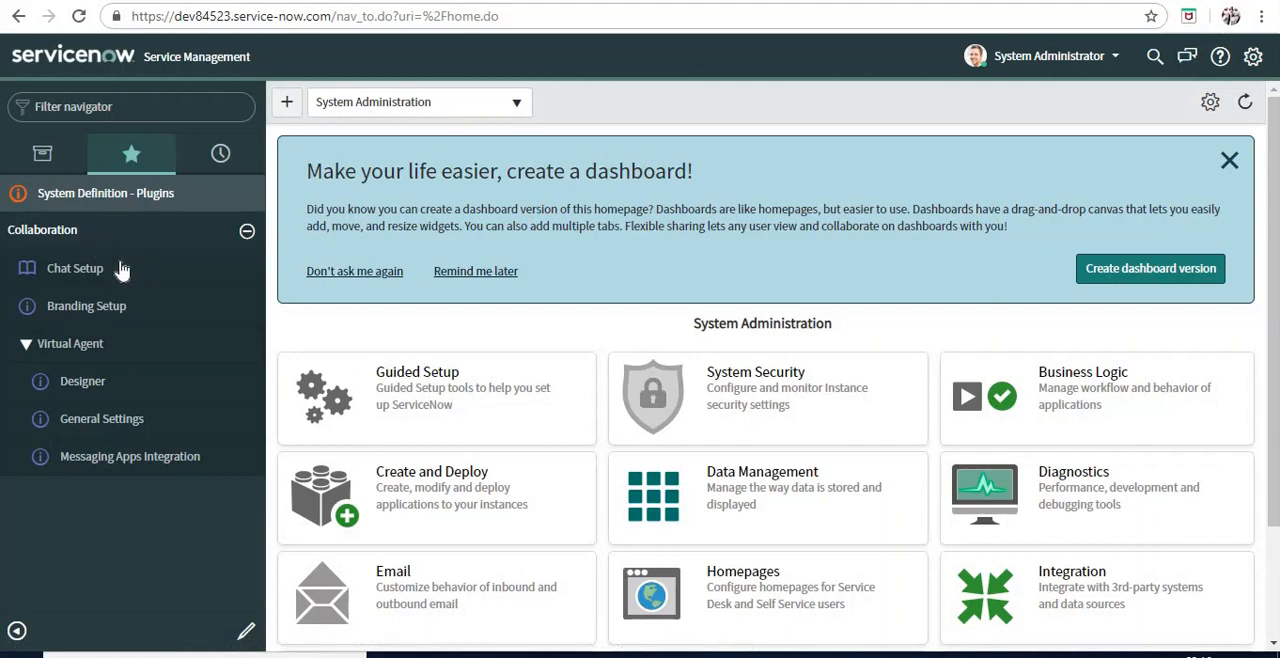
# Open the Virtual Agent designer and add a new topic named "Asset Management"
pyautogui.click(128, 381)
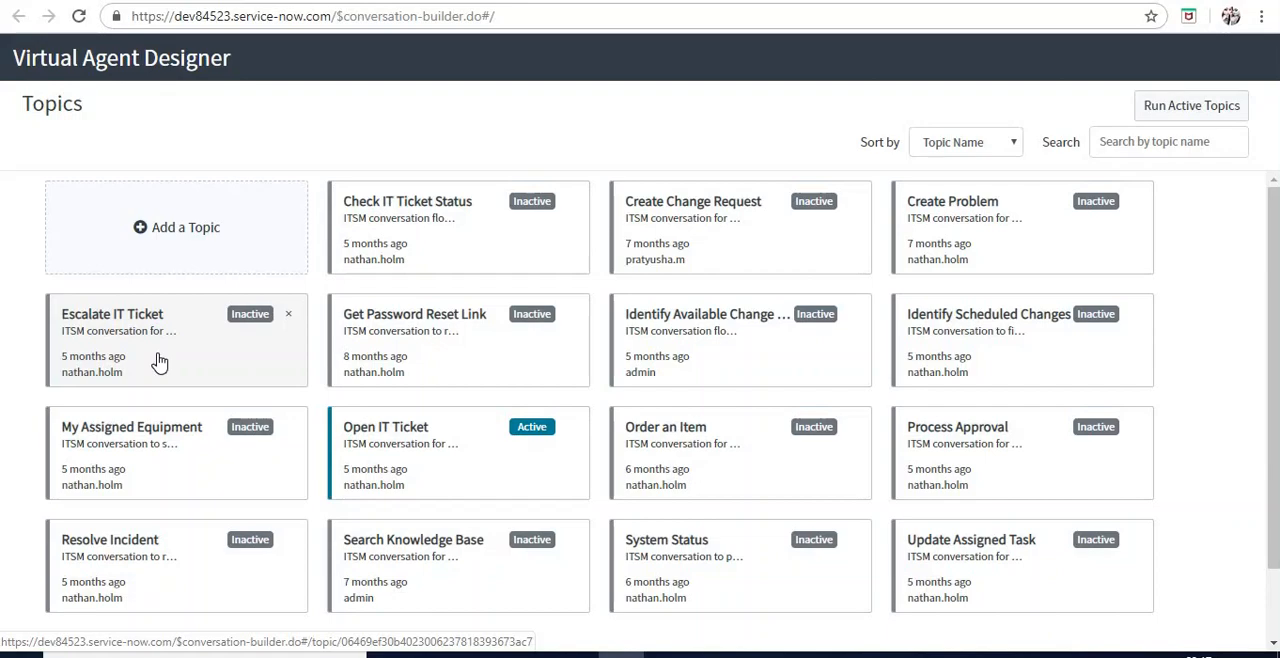
pyautogui.click(207, 241)
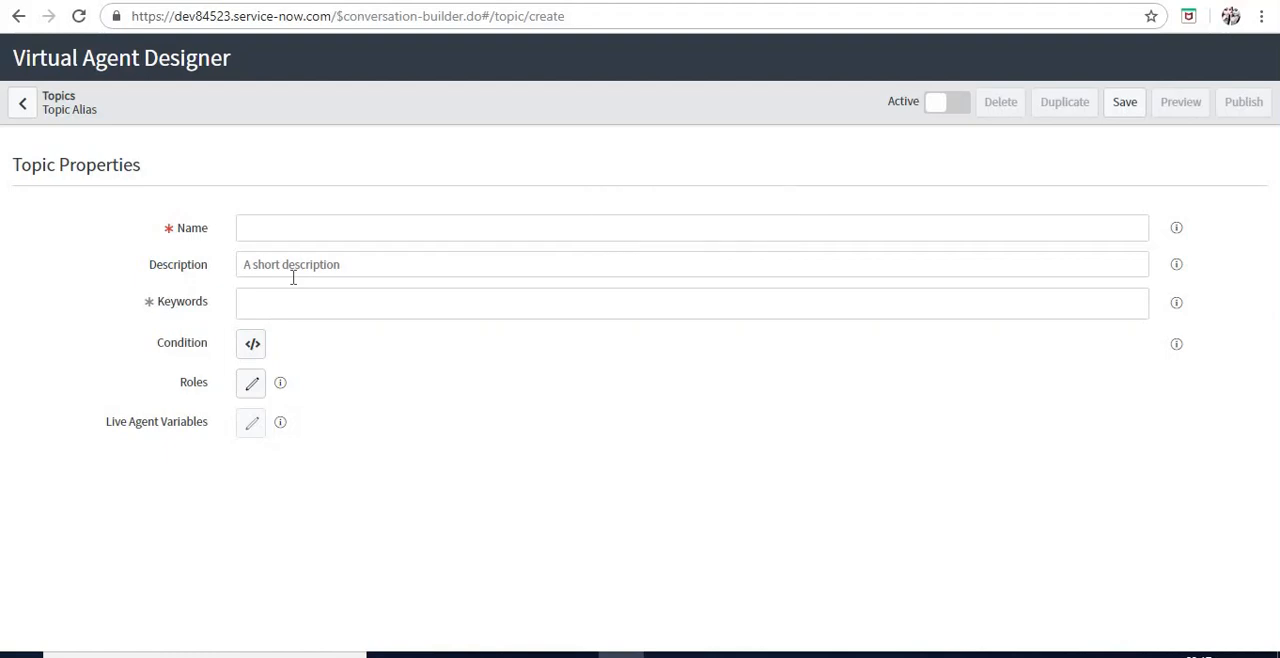
pyautogui.click(296, 224)
pyautogui.write('As')
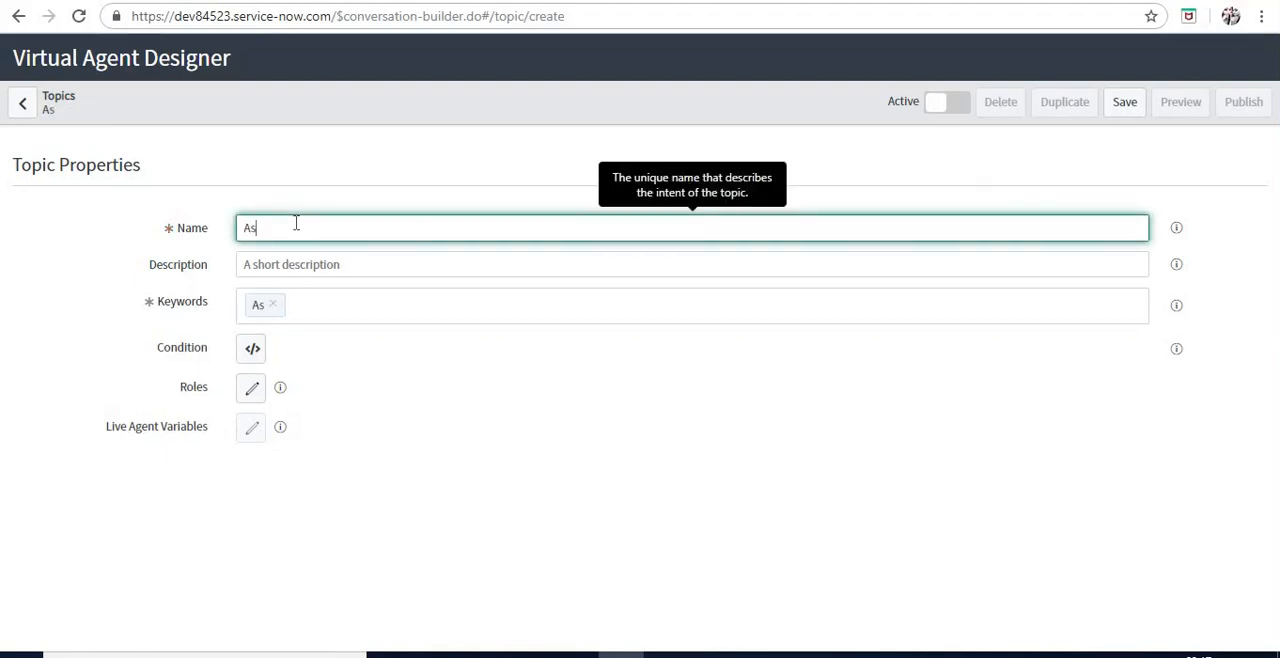
pyautogui.write('set Management')
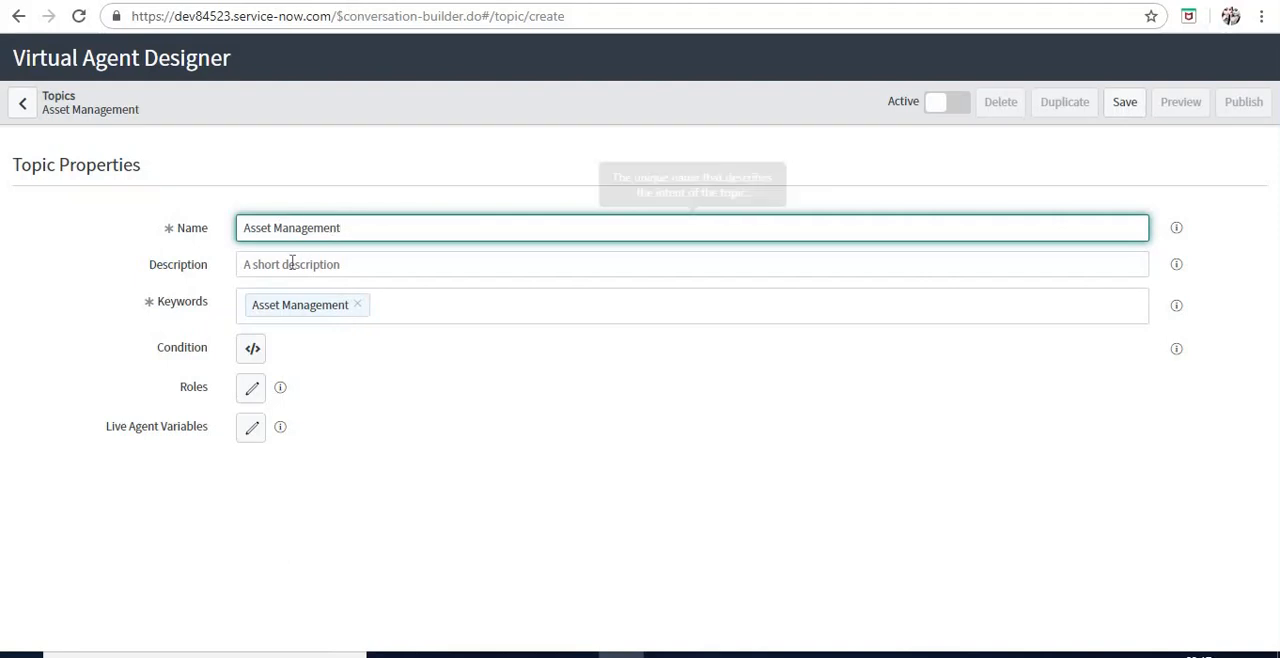
# Enter the topic description "For asset managers - To get count of servers and computers"
pyautogui.click(291, 262)
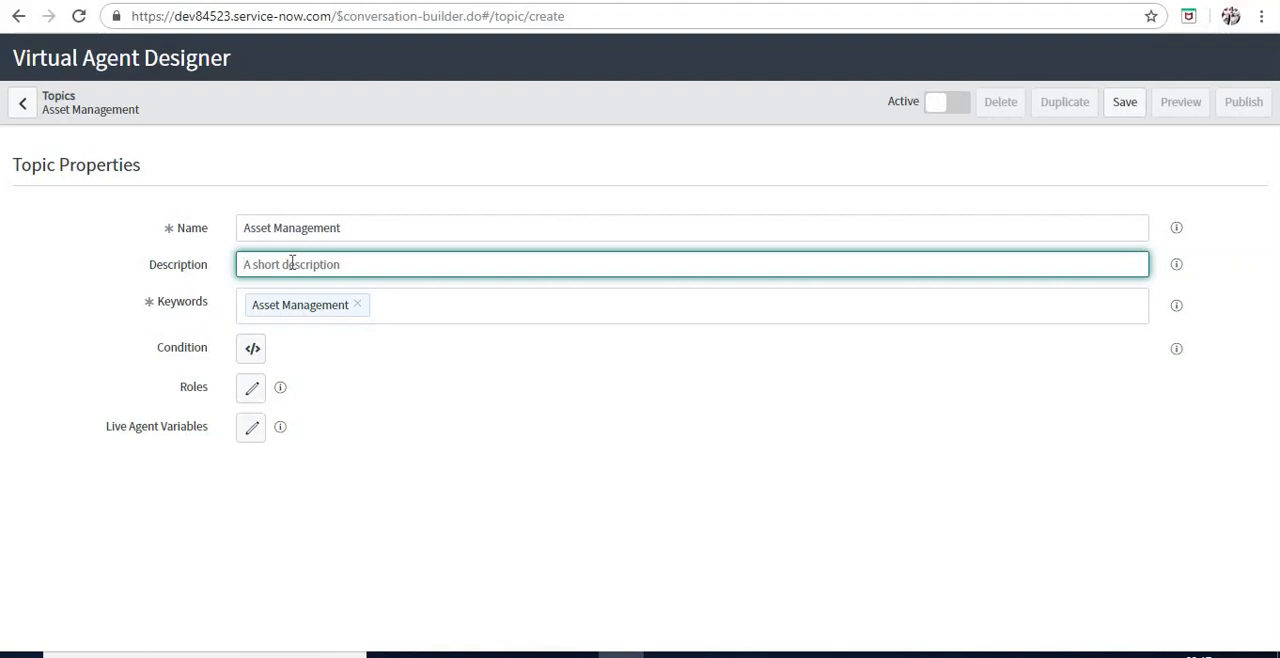
pyautogui.write('For asset managers - To get cou')
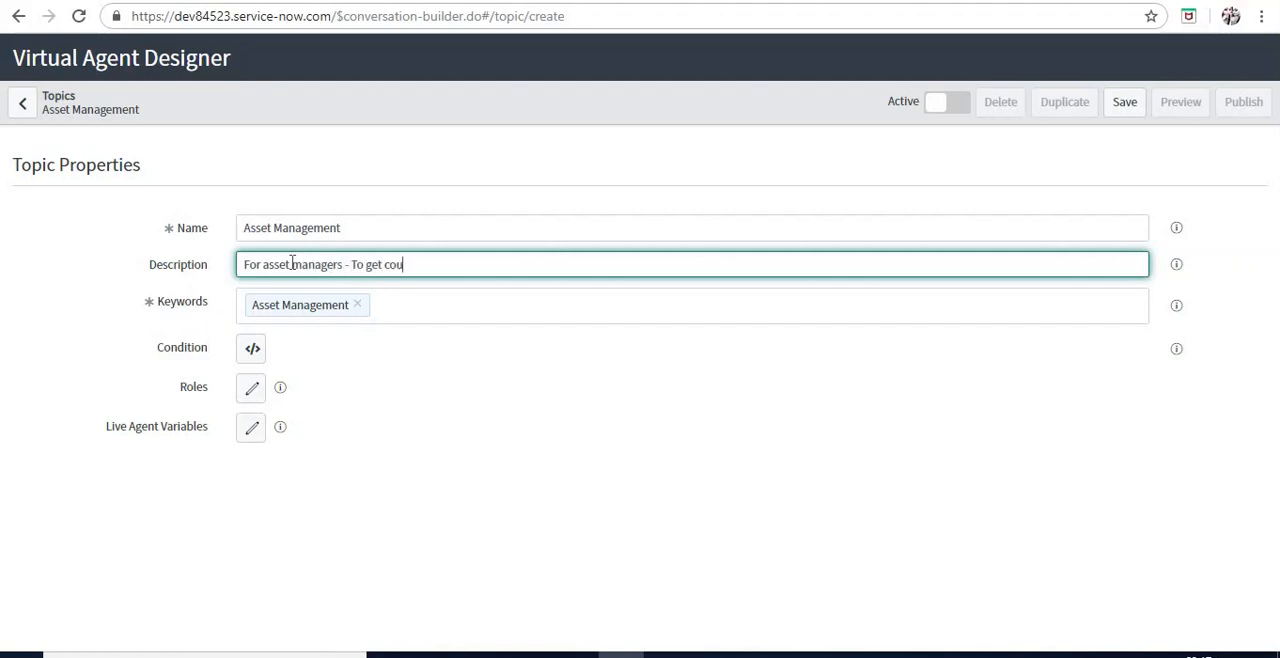
pyautogui.write('nt of servers and computers')
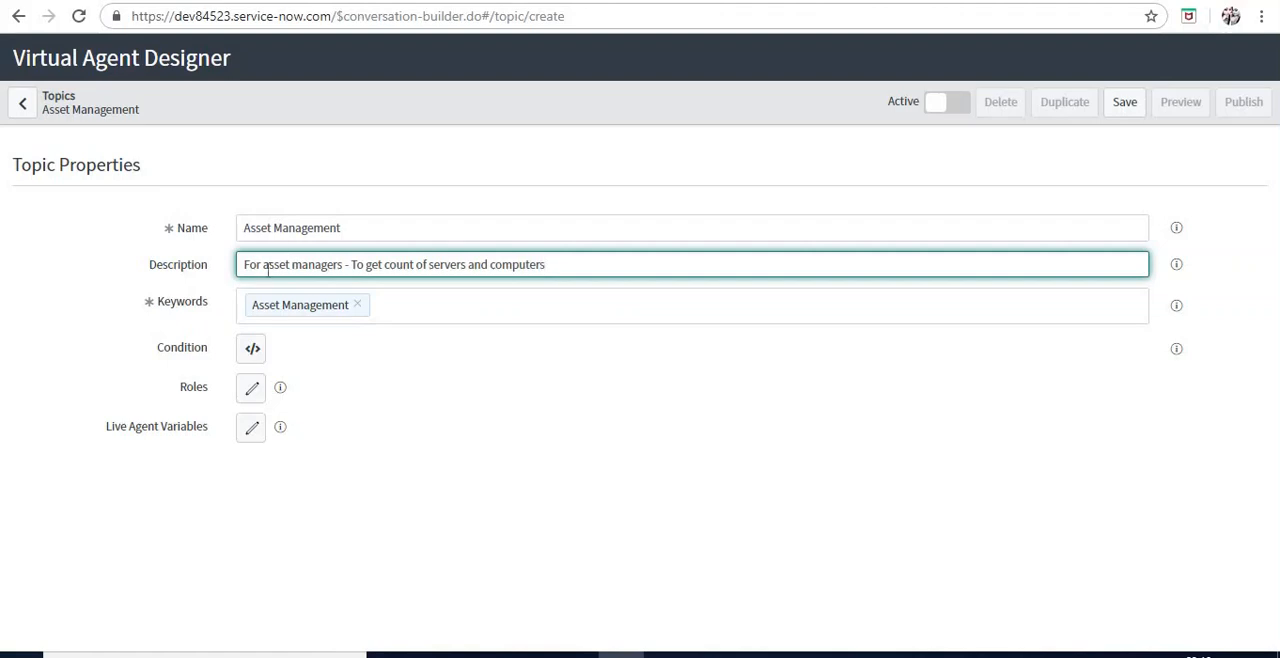
# Add the keywords "asset" and "management" to the topic
pyautogui.click(461, 306)
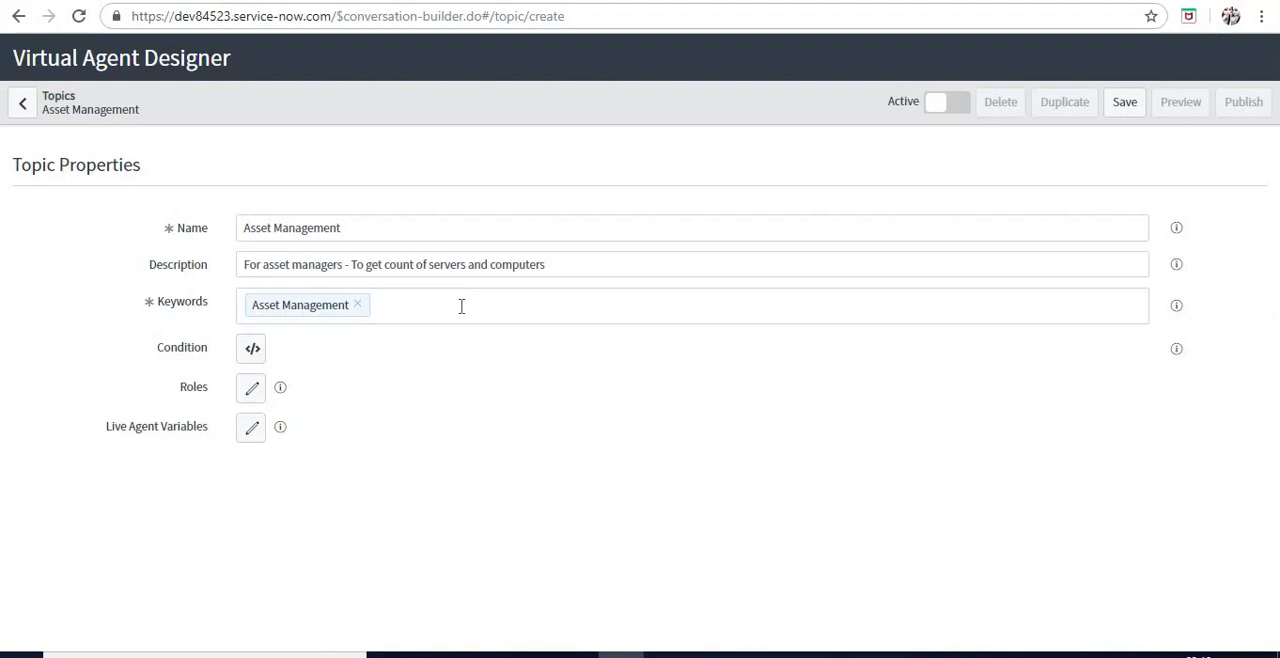
pyautogui.write('asset')
pyautogui.press('Return')
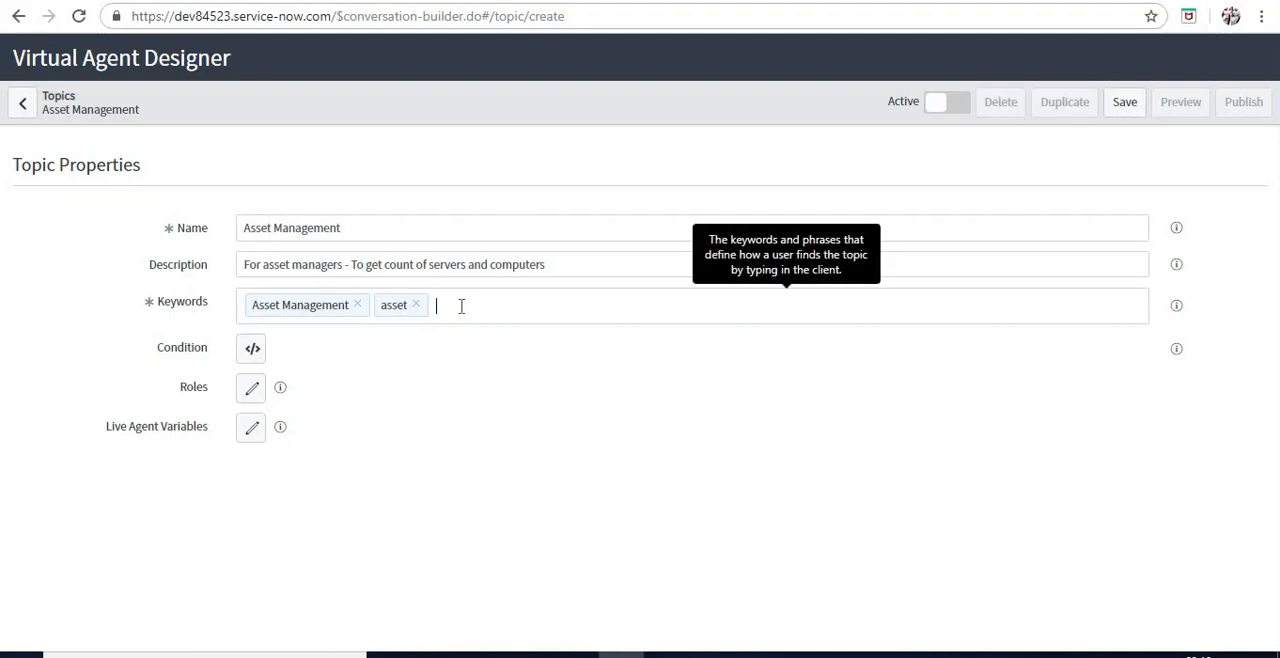
pyautogui.write('management')
pyautogui.press('Return')
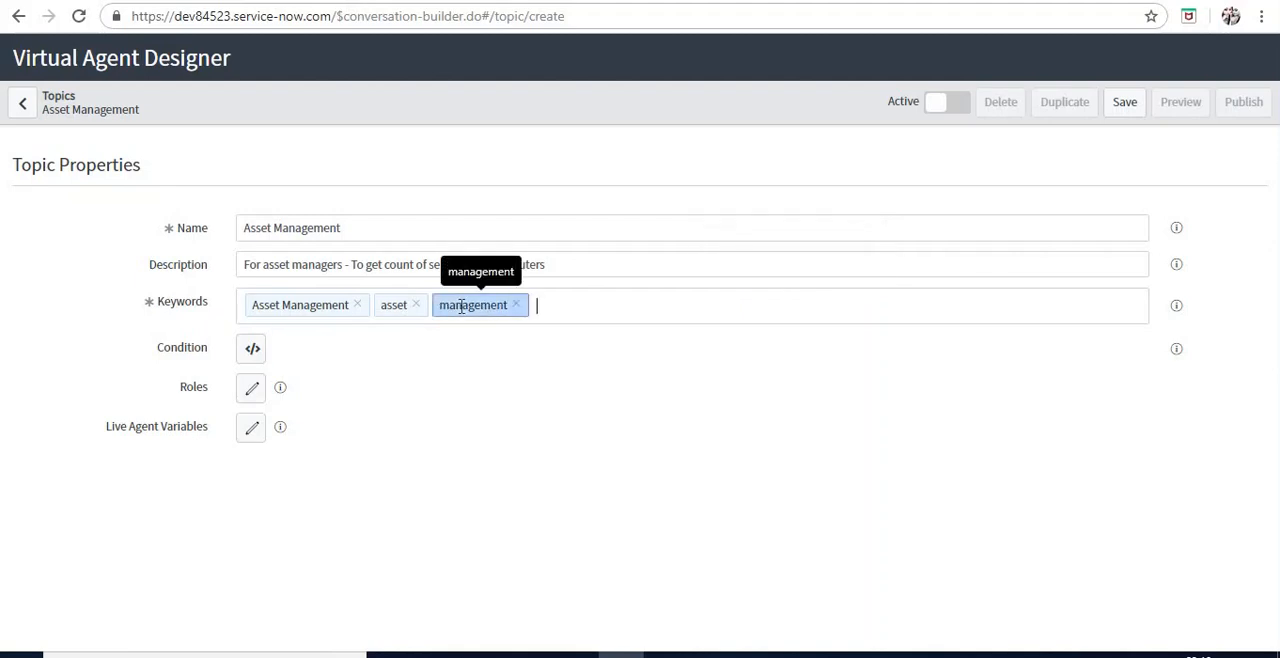
# Examine the default script of the topic's Condition property without saving any change
pyautogui.click(251, 353)
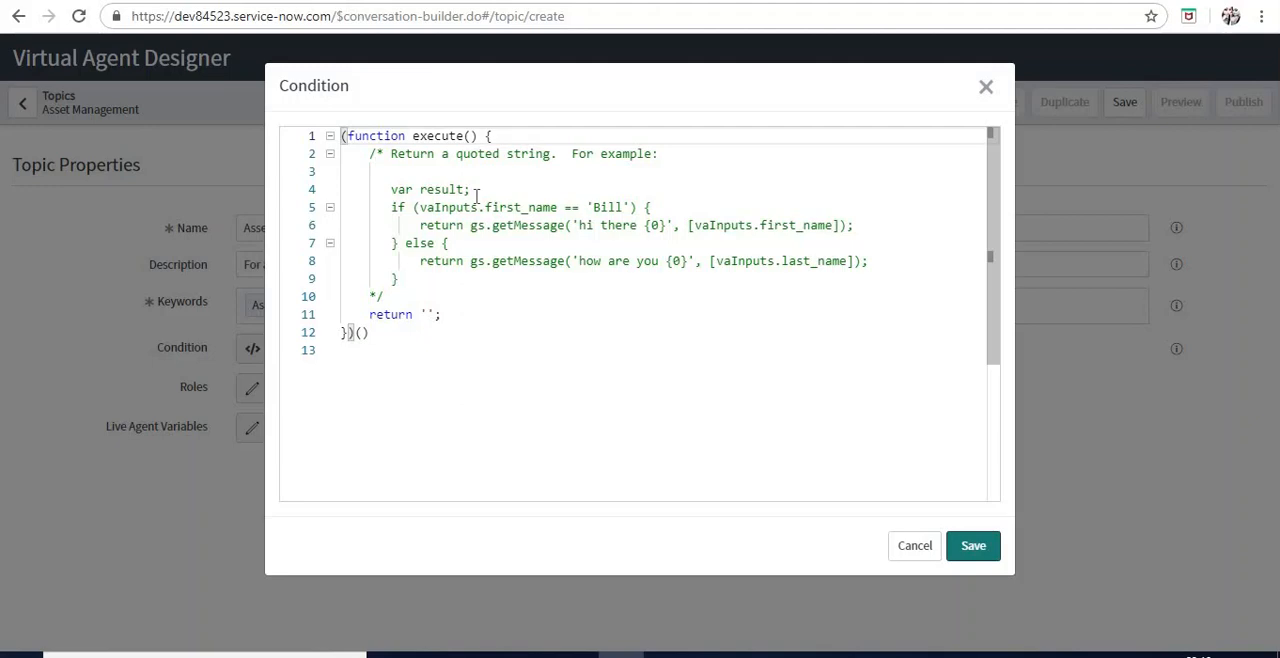
pyautogui.click(737, 231)
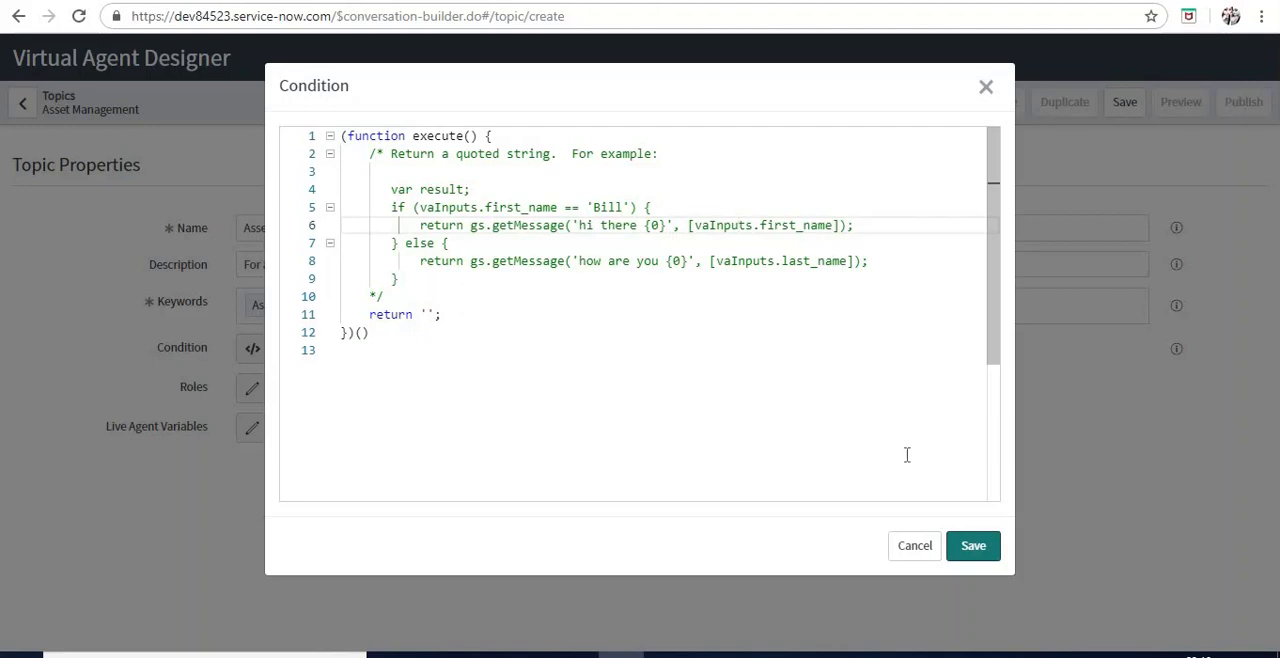
pyautogui.click(922, 550)
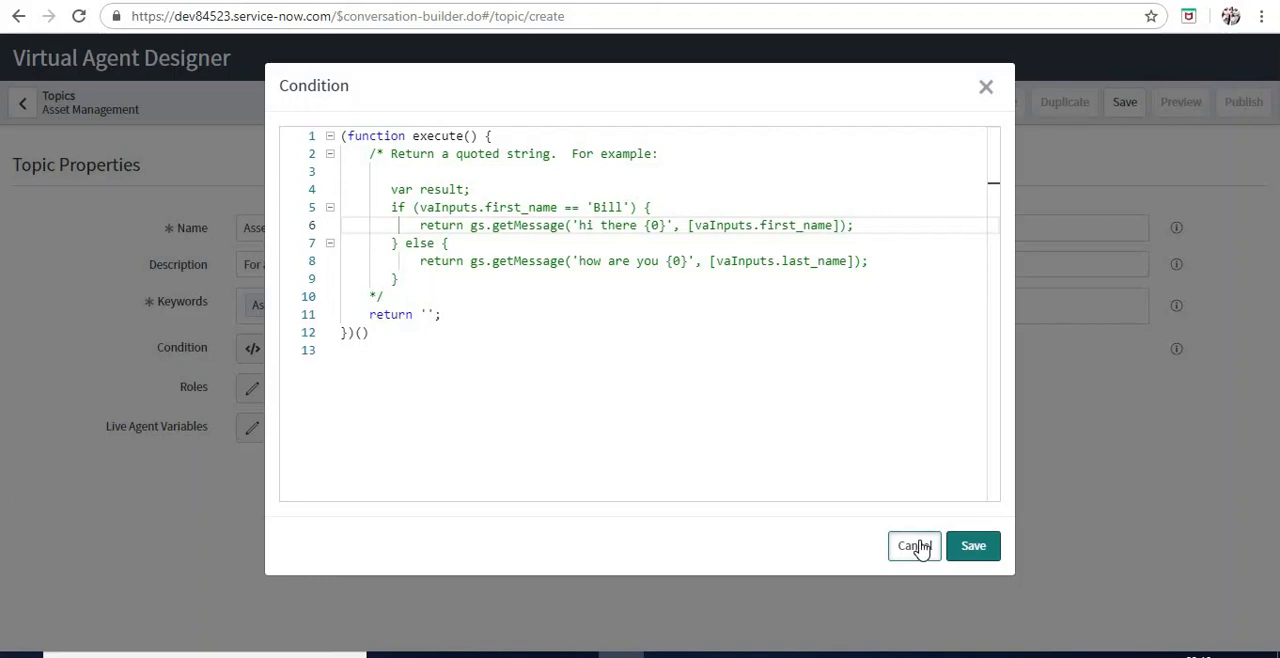
pyautogui.click(920, 549)
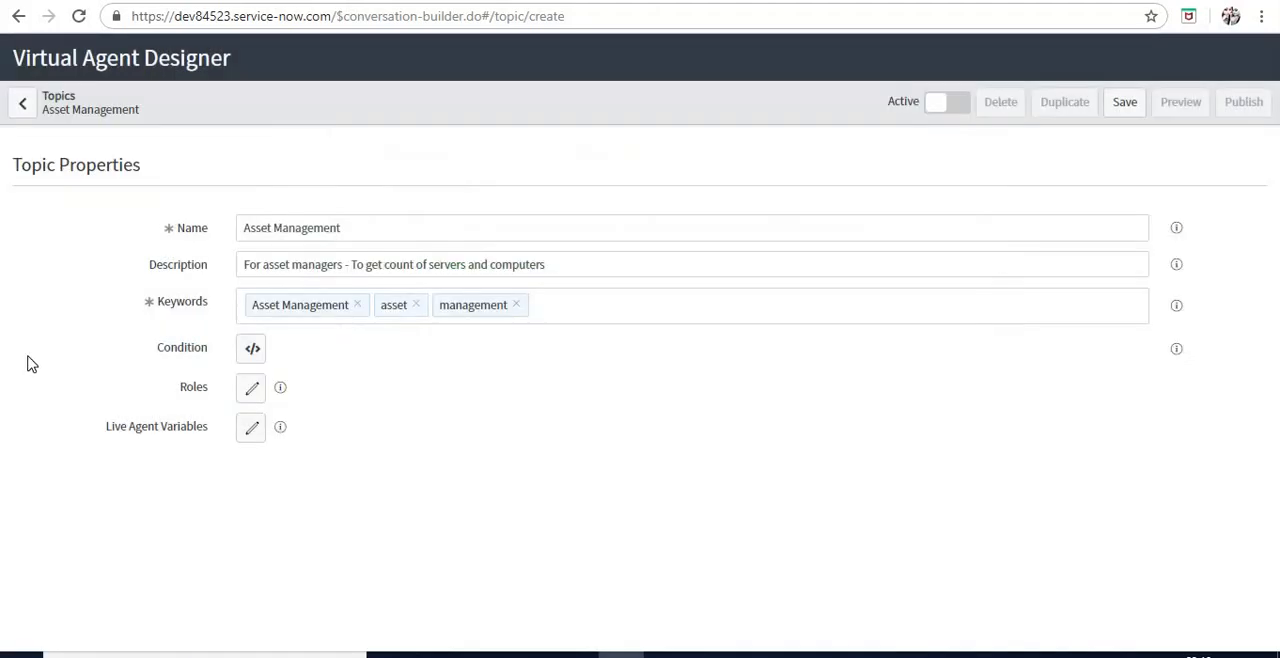
pyautogui.click(246, 358)
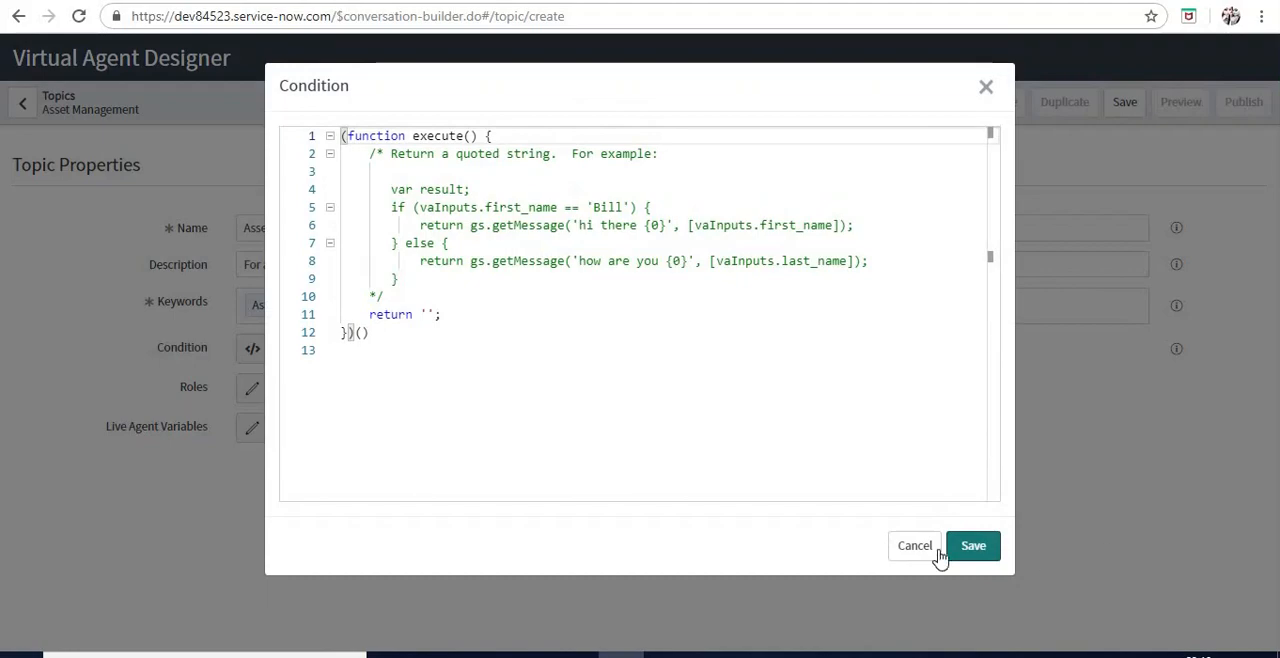
pyautogui.click(889, 537)
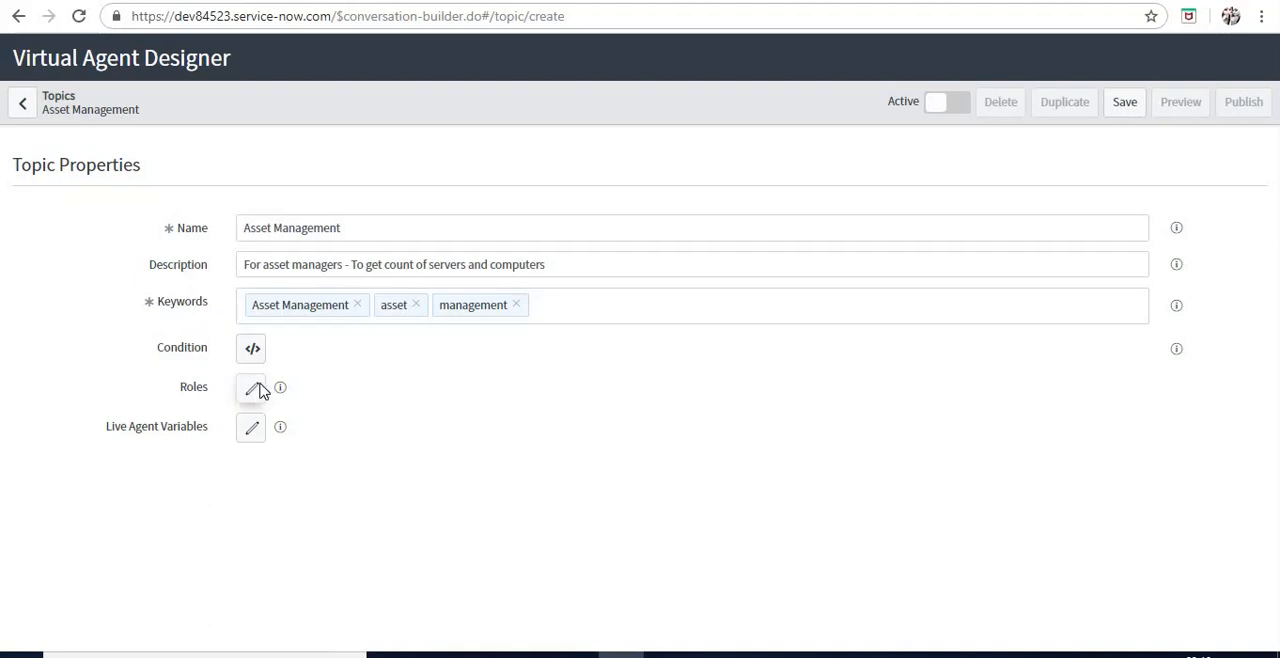
pyautogui.click(260, 389)
pyautogui.click(471, 184)
pyautogui.write('as')
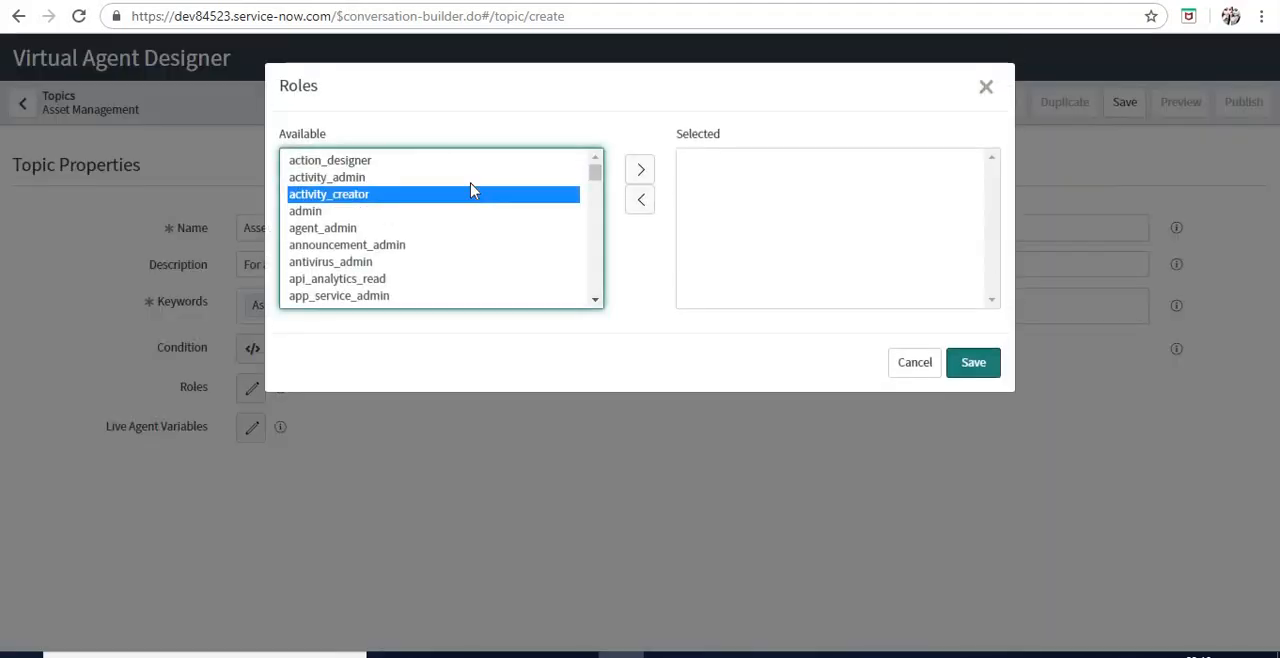
pyautogui.scroll(-1, 440, 215)
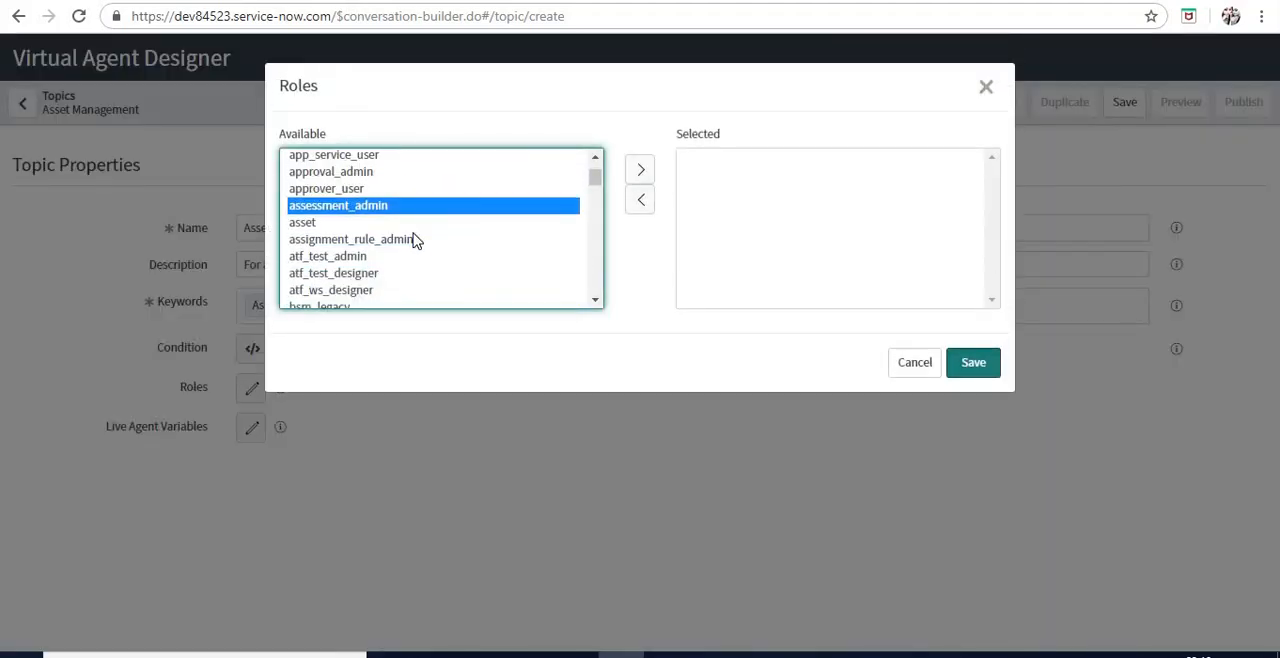
pyautogui.doubleClick(377, 224)
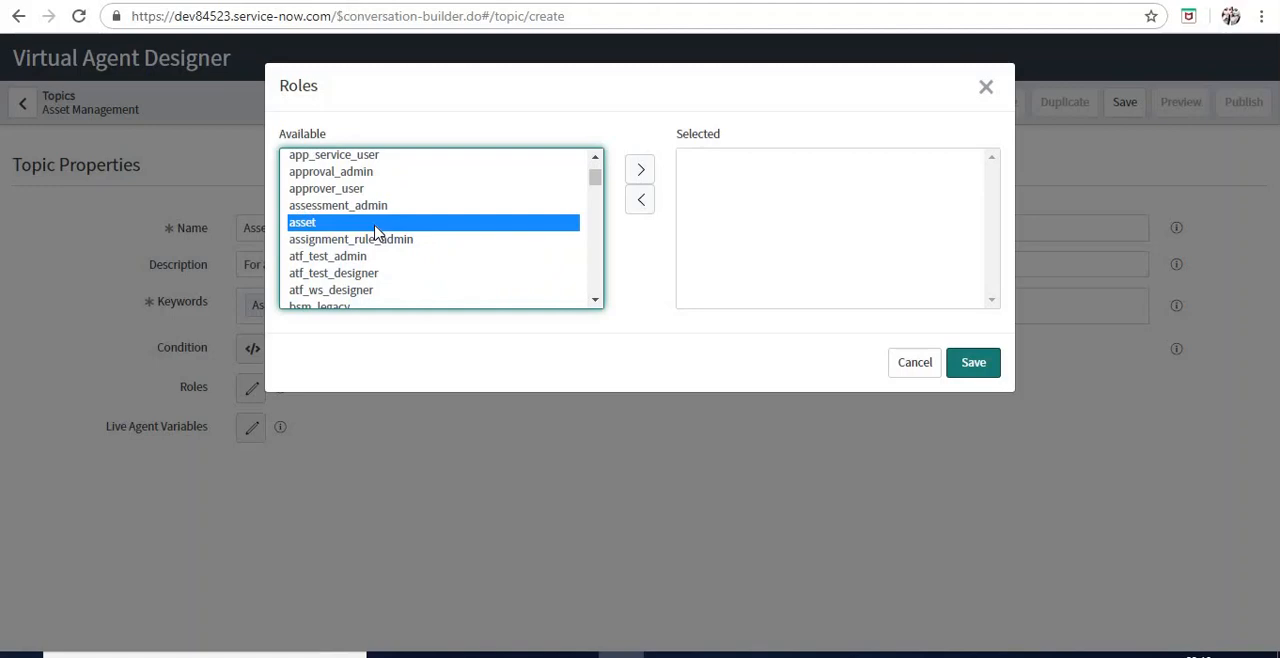
pyautogui.click(912, 364)
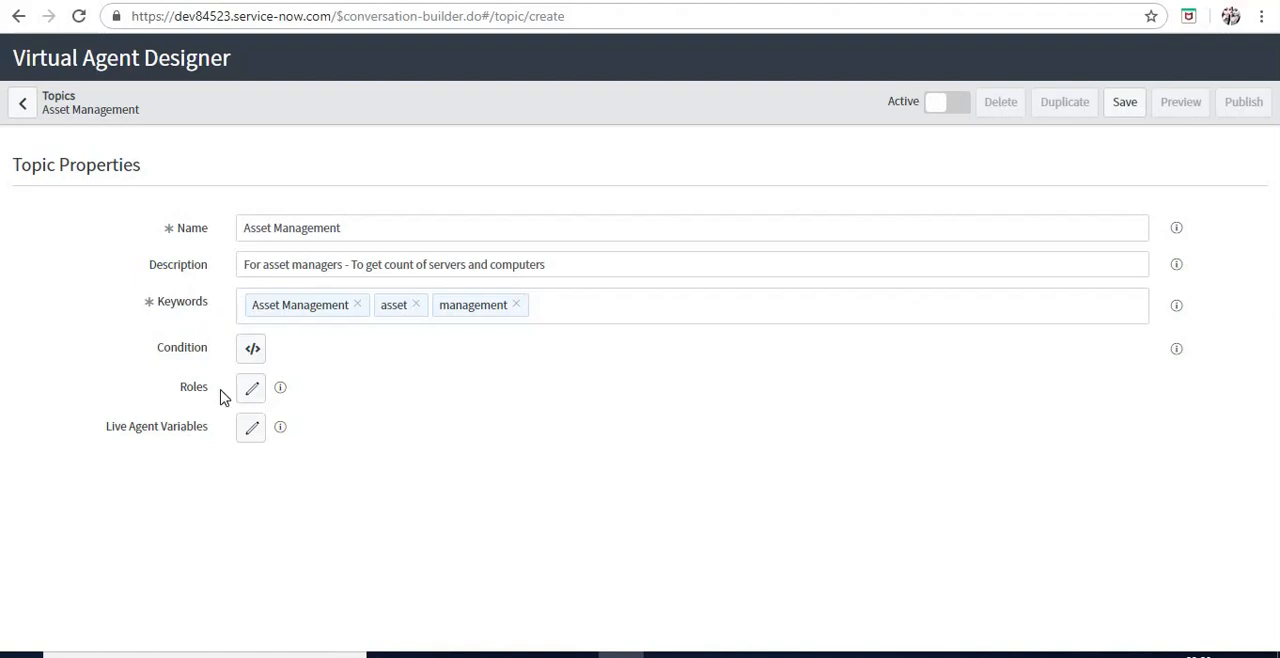
# Save the Asset Management topic and set it to active
pyautogui.click(1118, 106)
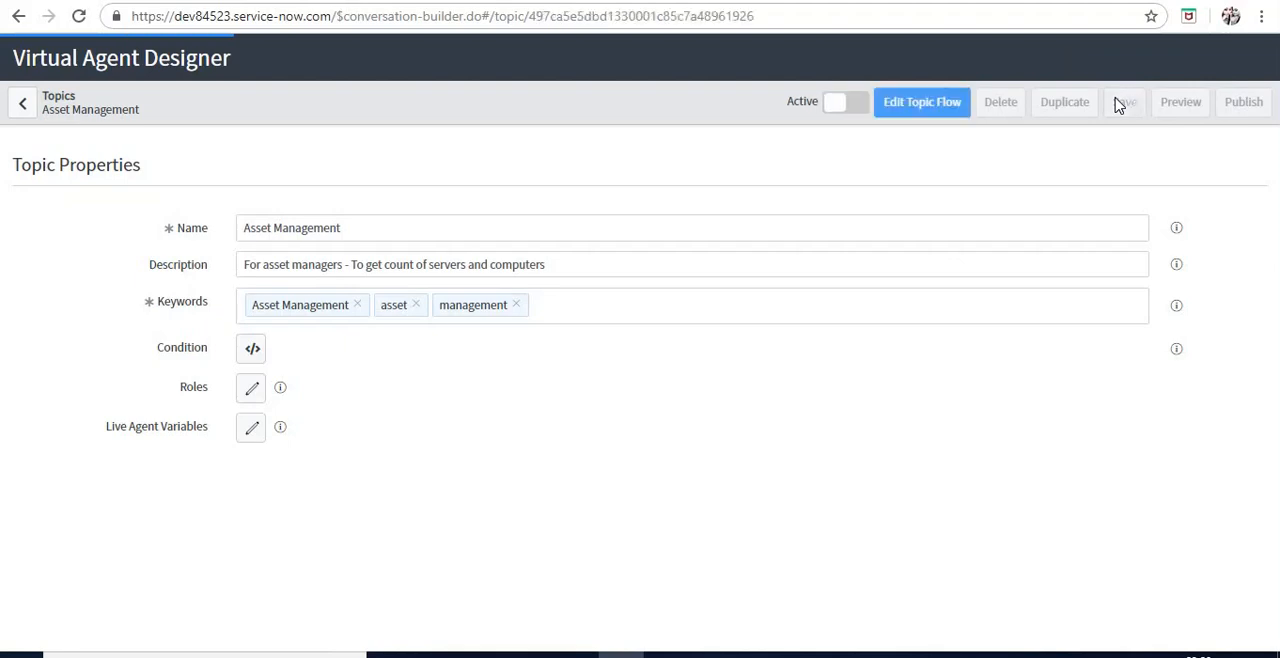
pyautogui.click(858, 111)
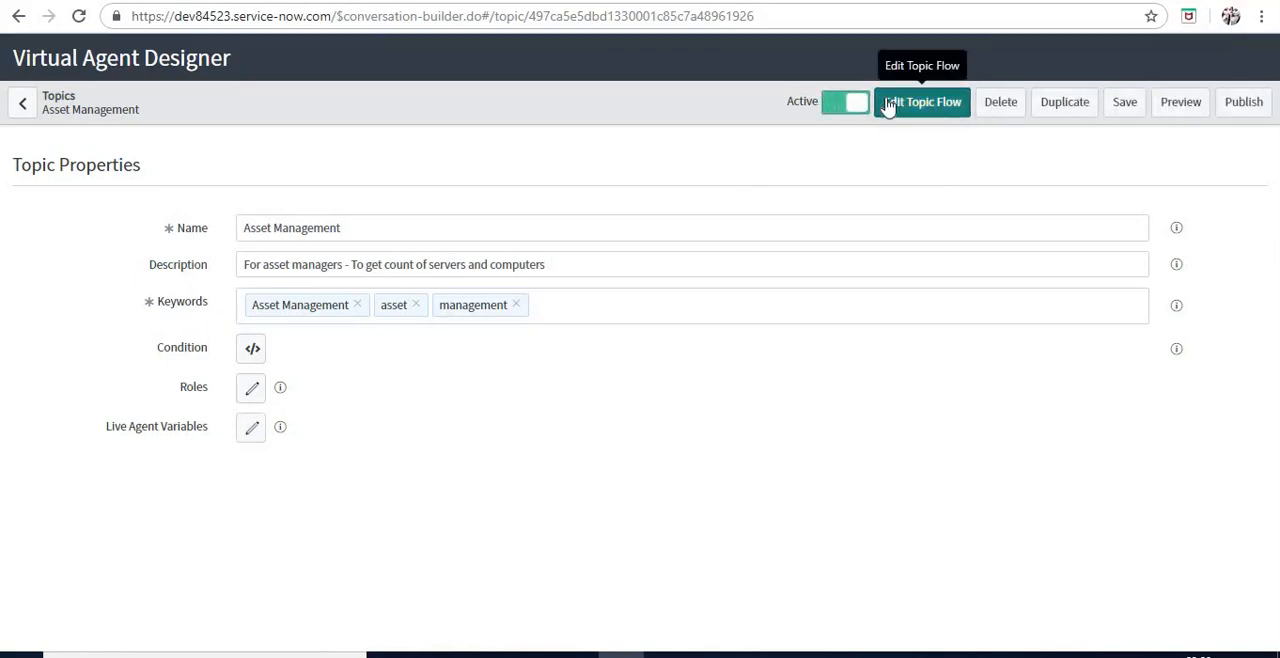
# Open the topic's flow for editing and turn on showing Live Agent variables
pyautogui.click(893, 114)
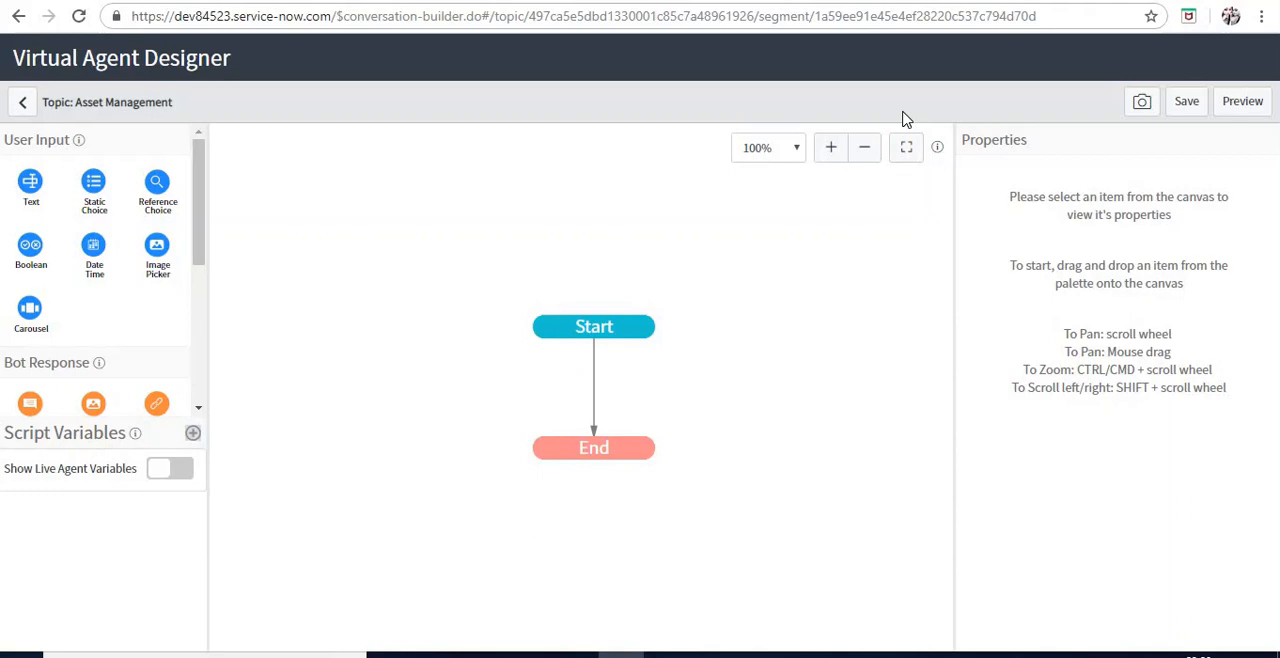
pyautogui.click(167, 469)
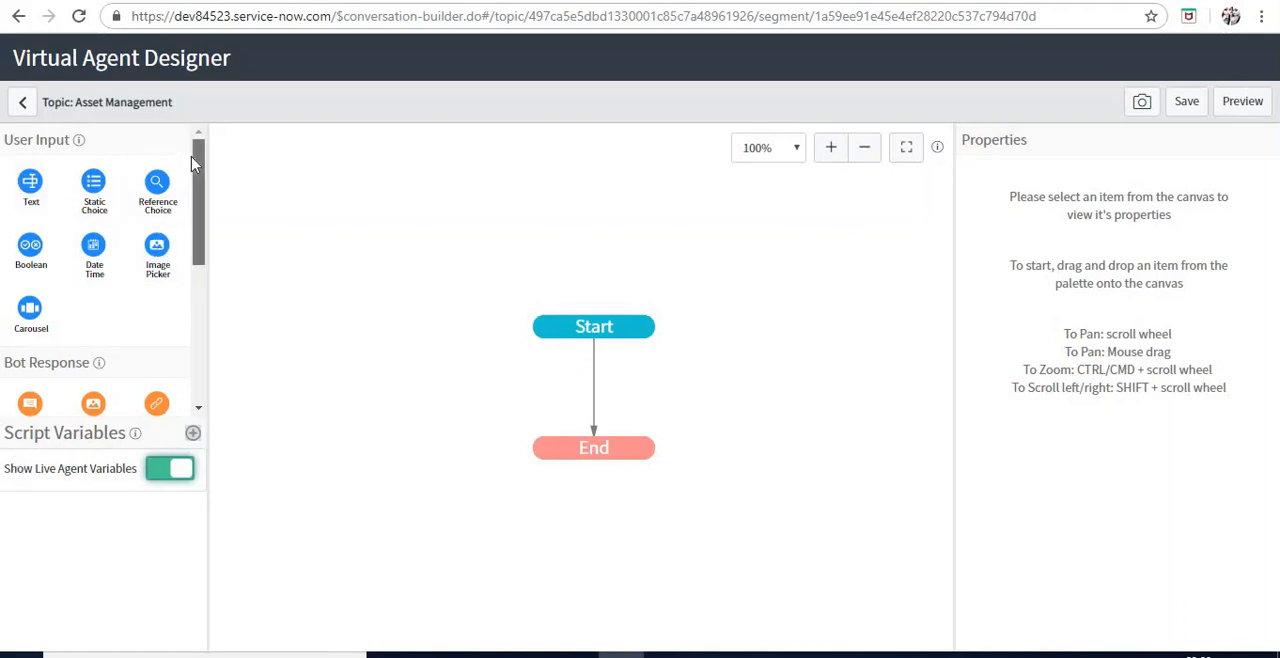
# Look through the User Input, Bot Response and Utilities controls available for the topic flow
pyautogui.moveTo(194, 165); pyautogui.dragTo(188, 308)
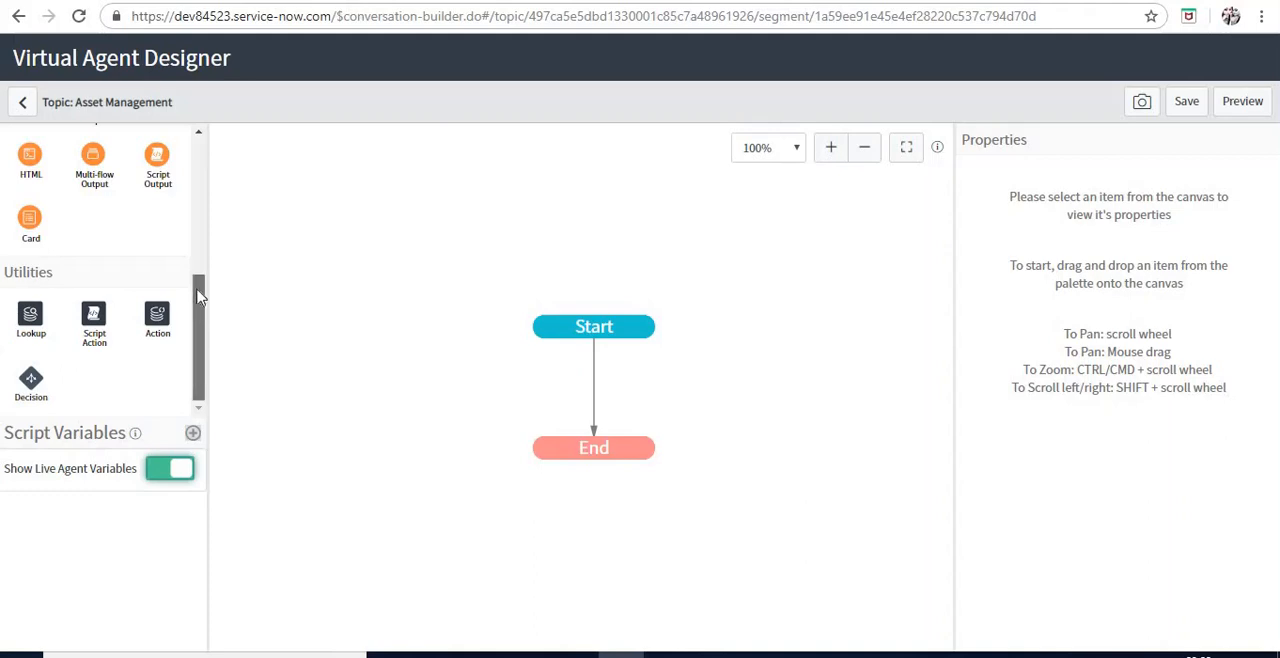
pyautogui.scroll(1, 197, 282)
pyautogui.moveTo(197, 275); pyautogui.dragTo(193, 163)
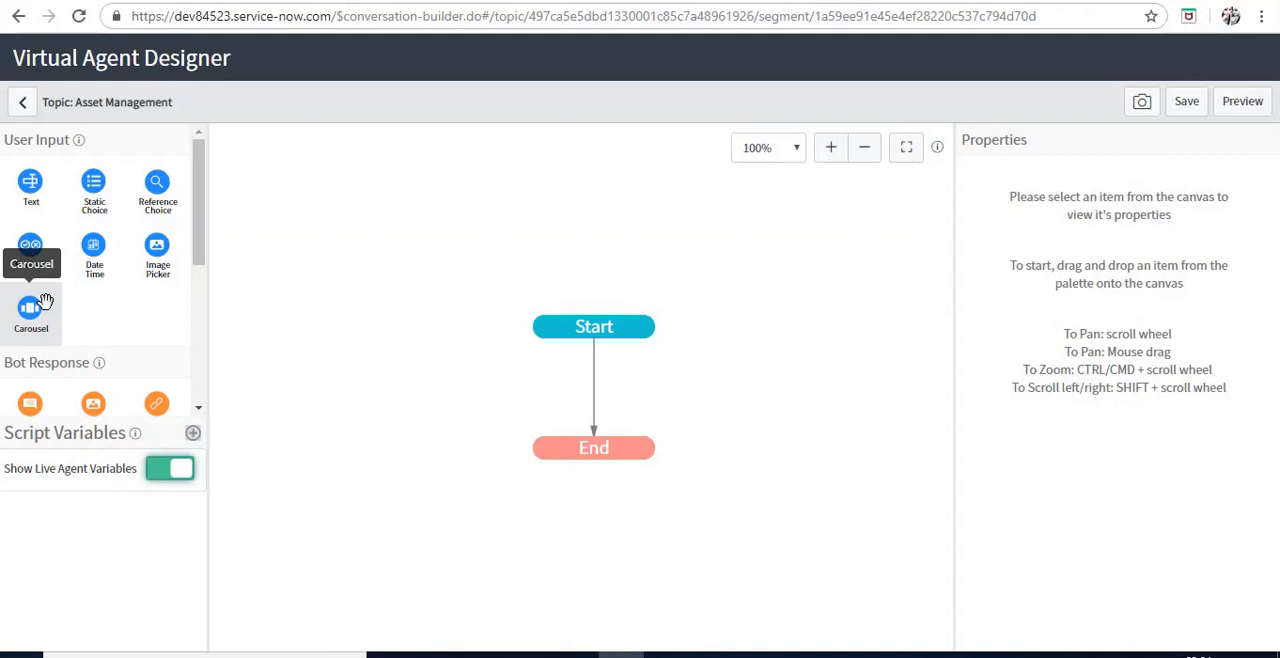
pyautogui.moveTo(201, 224); pyautogui.dragTo(200, 312)
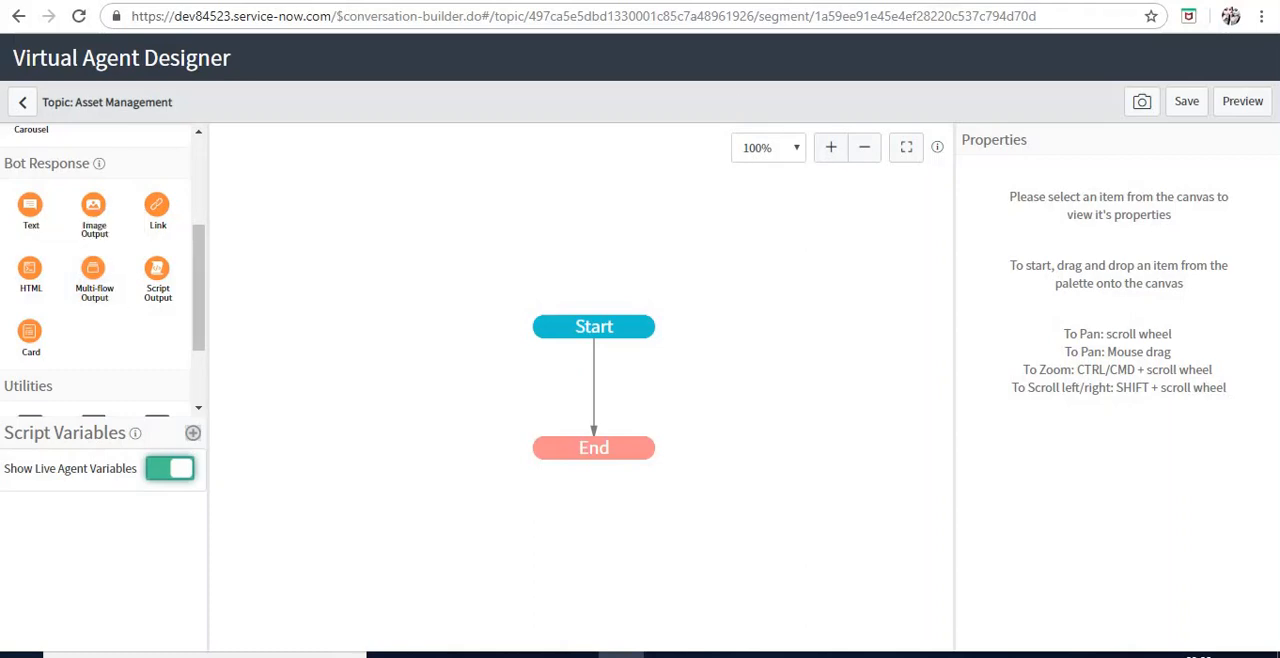
# Switch to the ServiceNow documentation and open the Virtual Agent Designer bot responses page
pyautogui.click(916, 1)
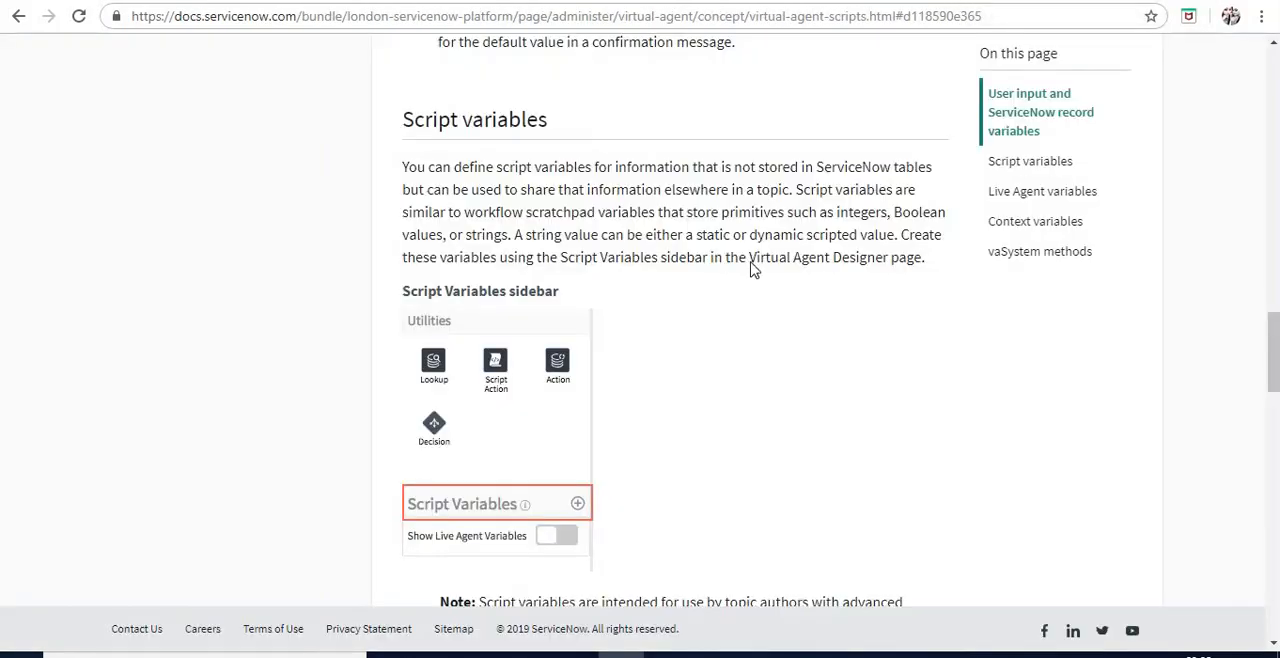
pyautogui.scroll(7, 753, 270)
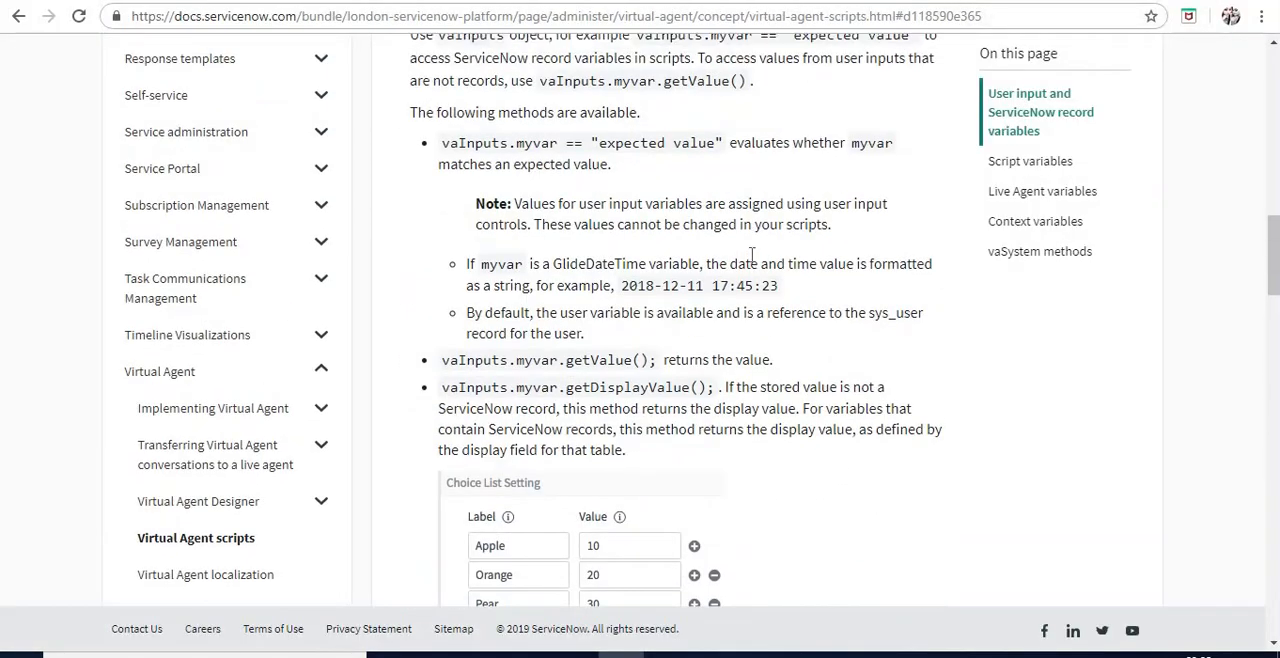
pyautogui.scroll(-2, 766, 165)
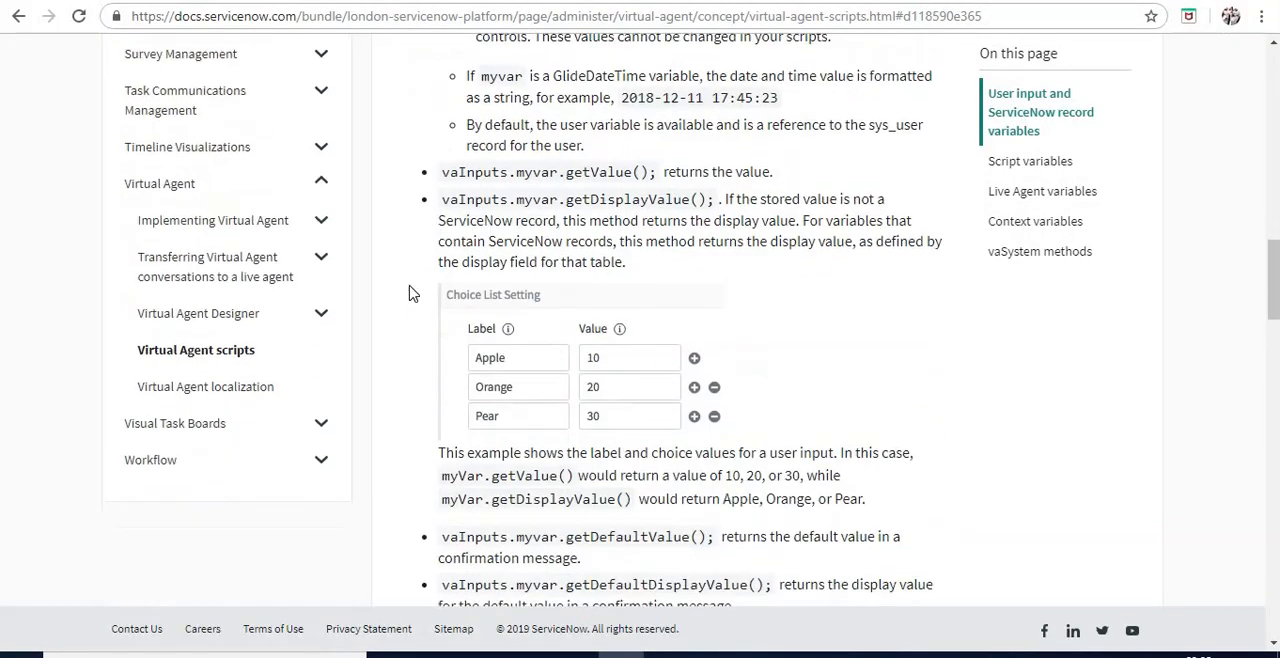
pyautogui.click(320, 317)
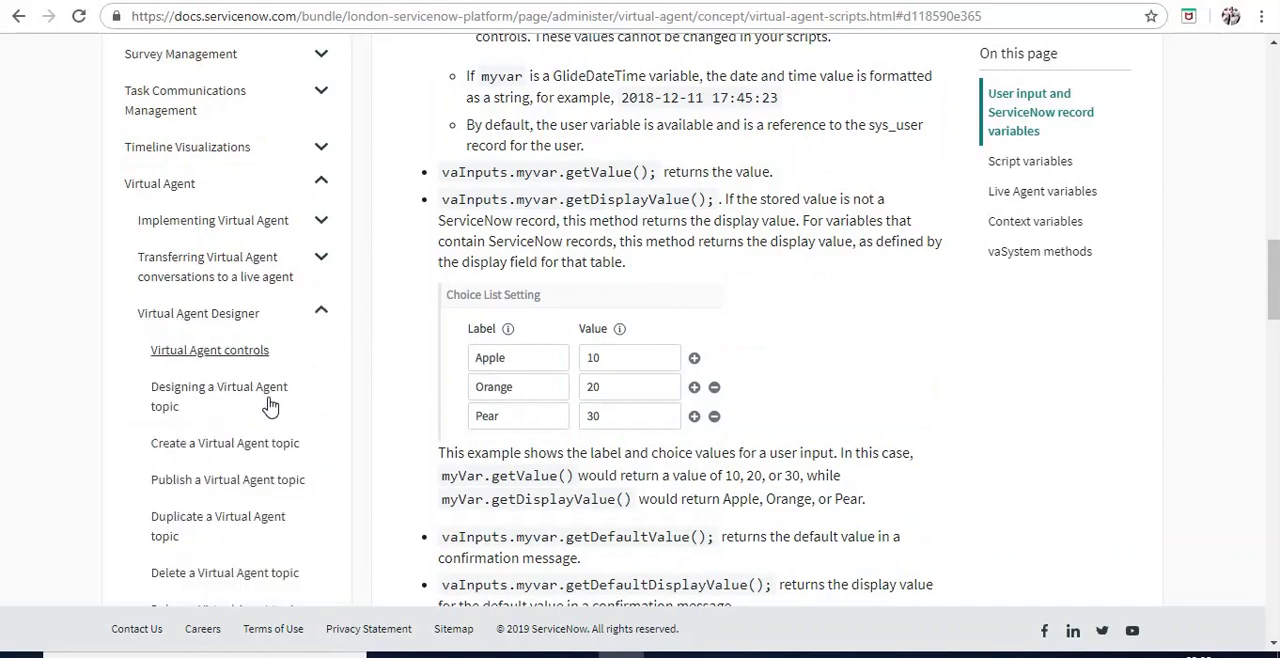
pyautogui.scroll(-1, 270, 427)
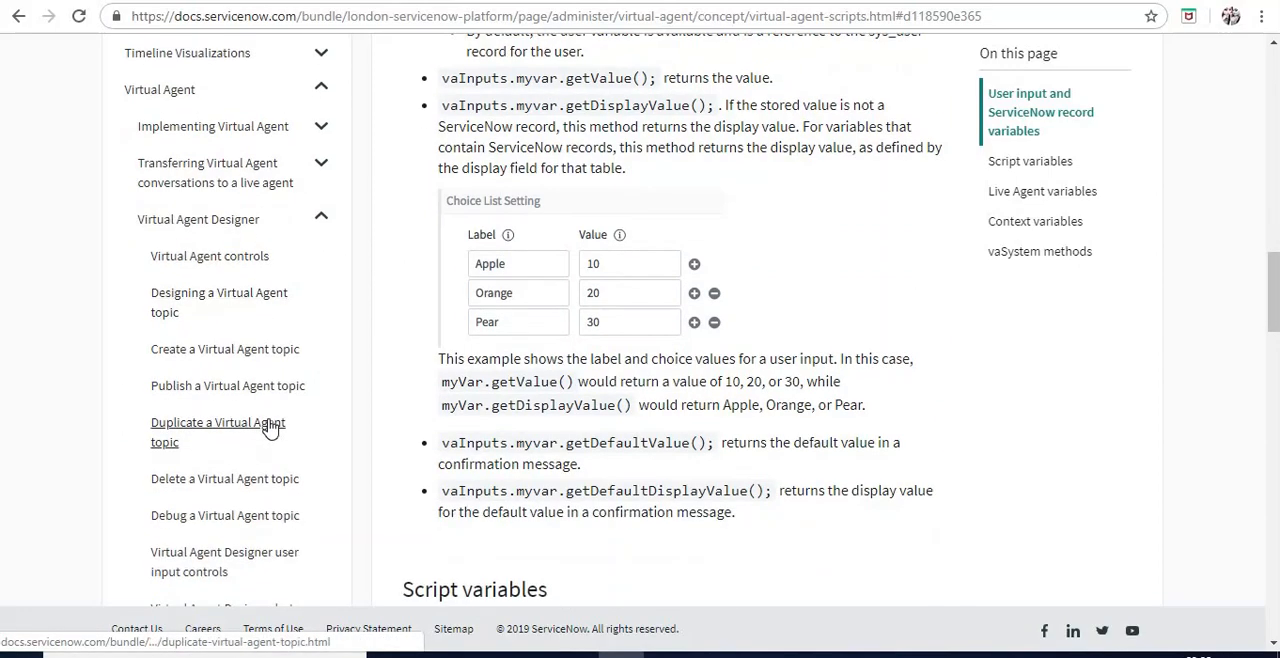
pyautogui.scroll(-2, 270, 427)
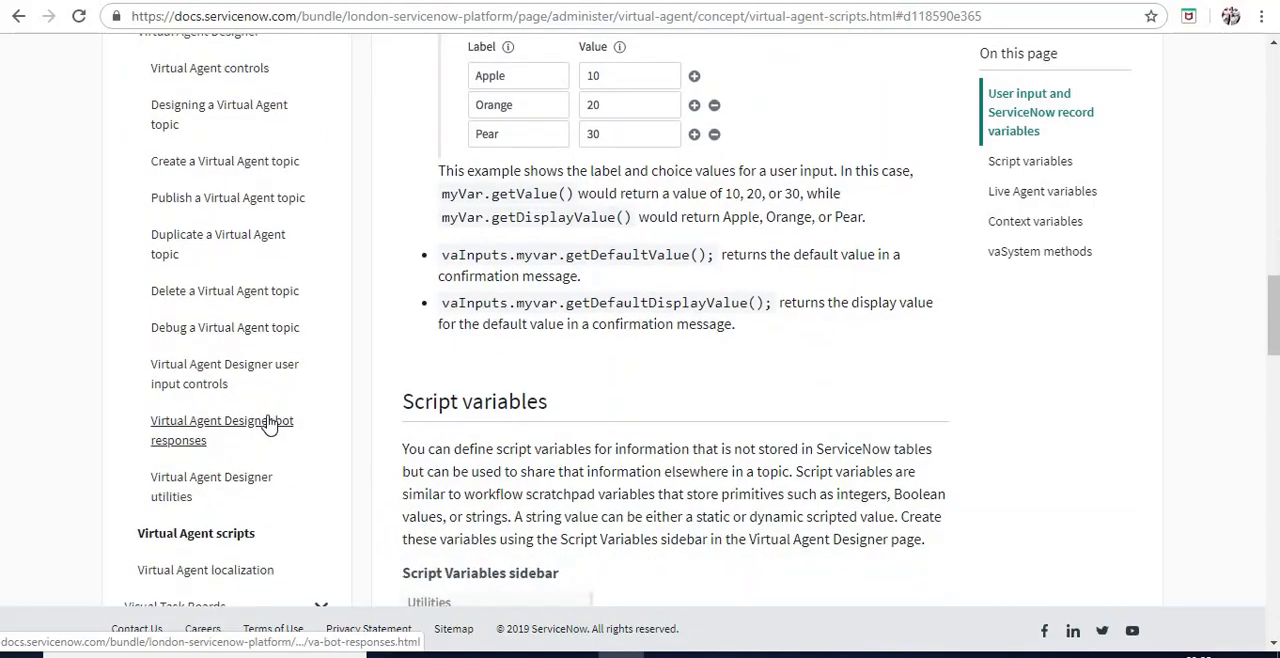
pyautogui.click(268, 425)
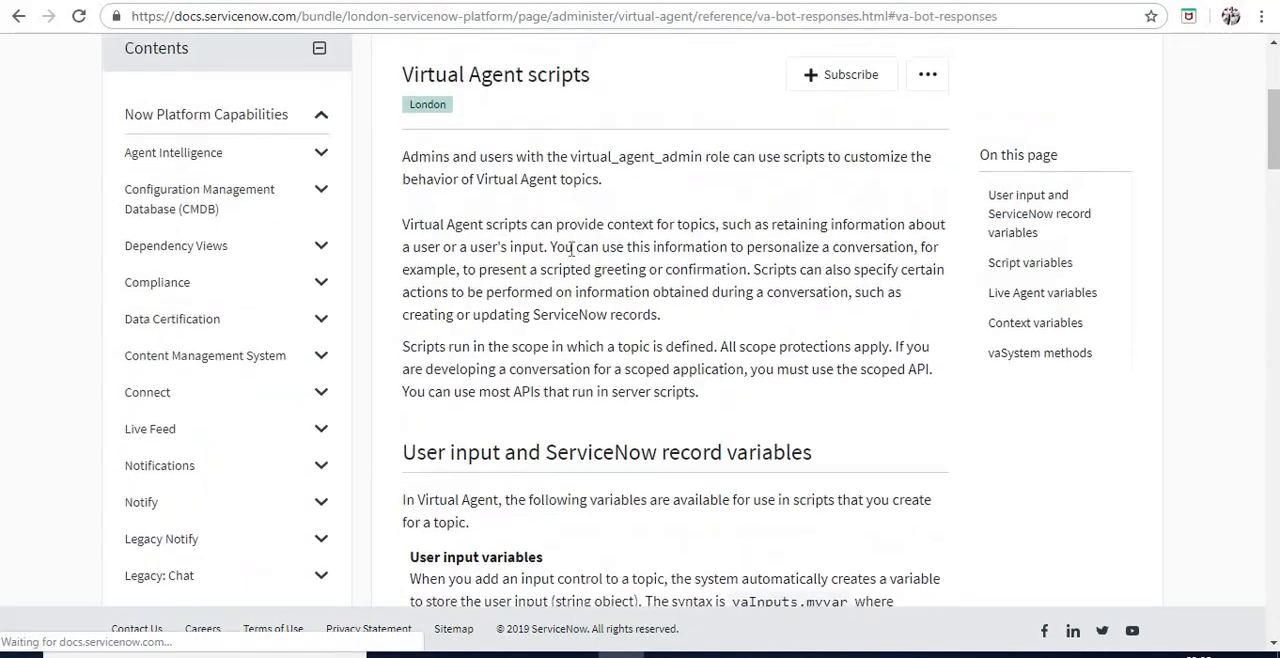
# Read through the documented bot response controls, from Text to the Multi-flow Output example
pyautogui.scroll(-4, 571, 256)
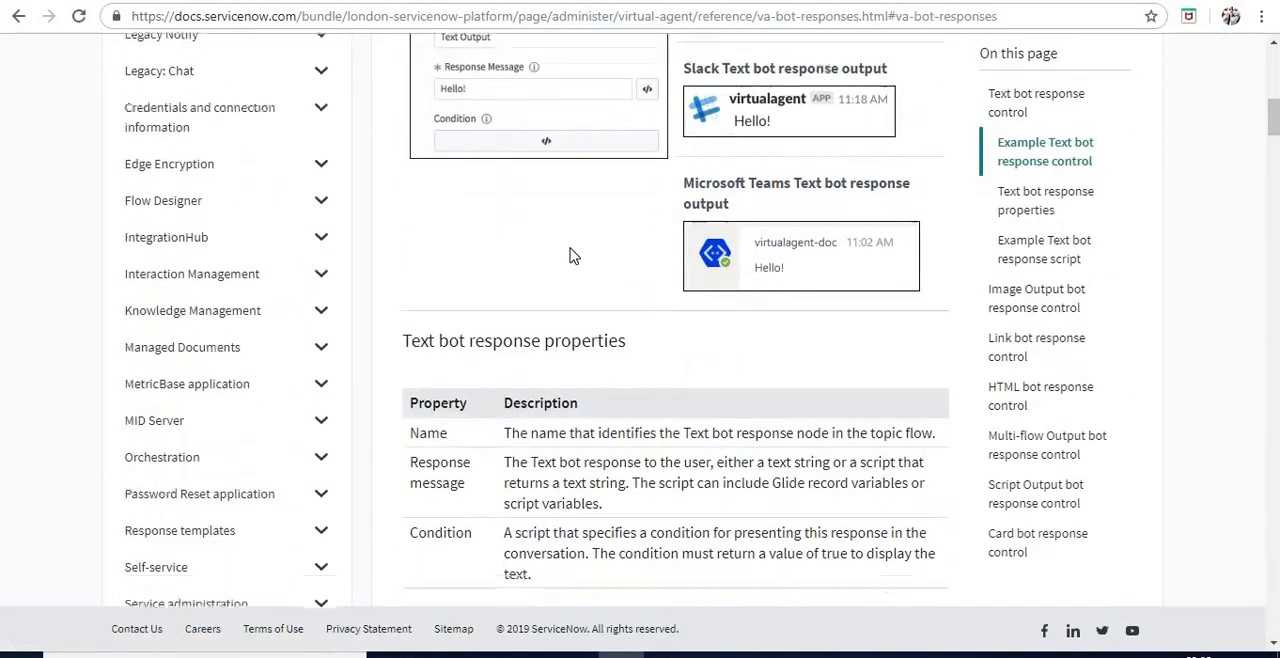
pyautogui.scroll(-15, 571, 256)
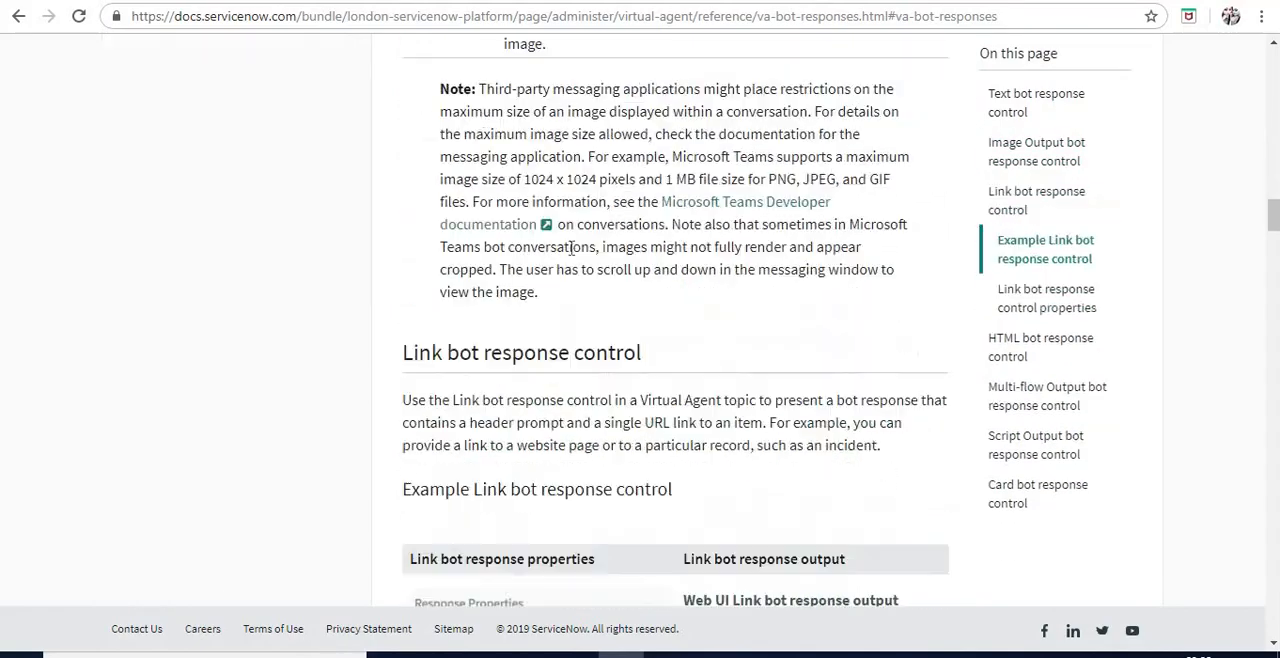
pyautogui.scroll(-15, 571, 249)
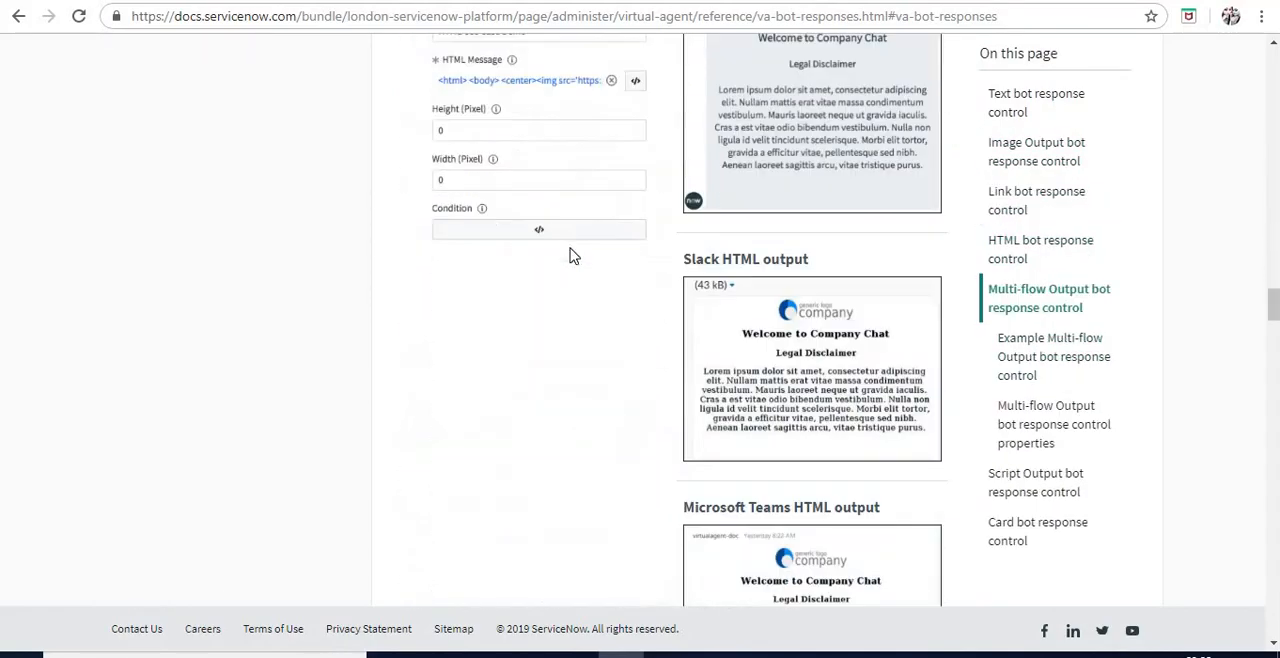
pyautogui.scroll(-9, 571, 256)
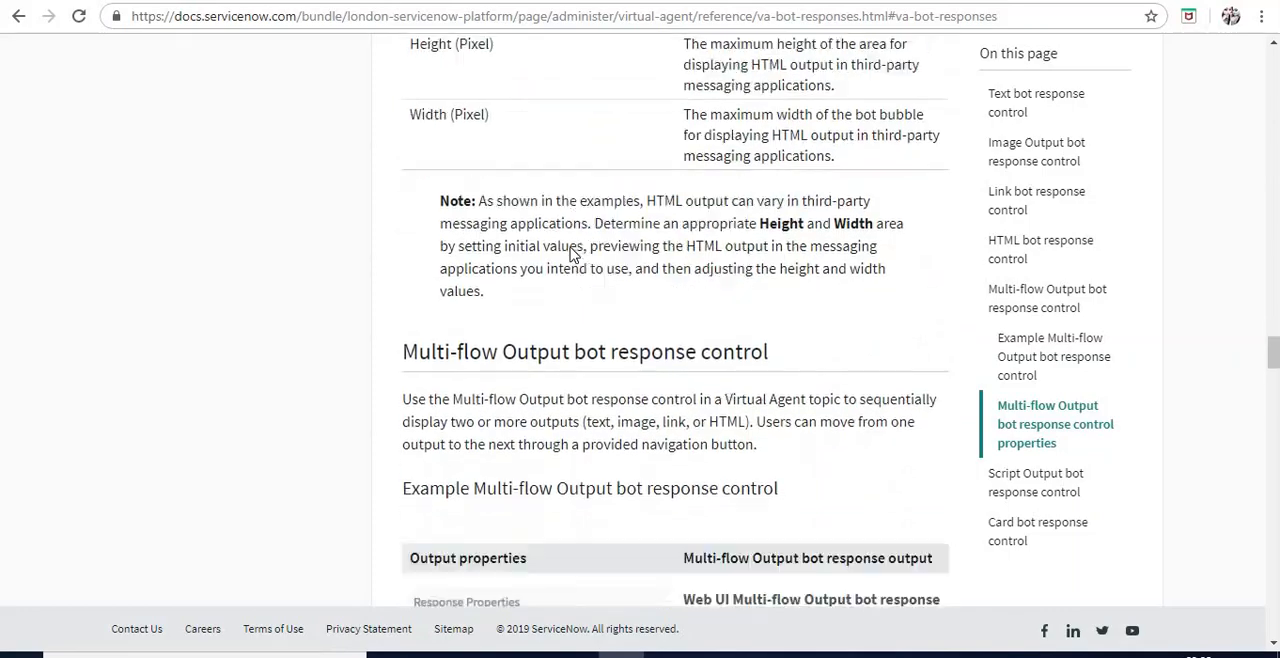
pyautogui.scroll(-2, 571, 256)
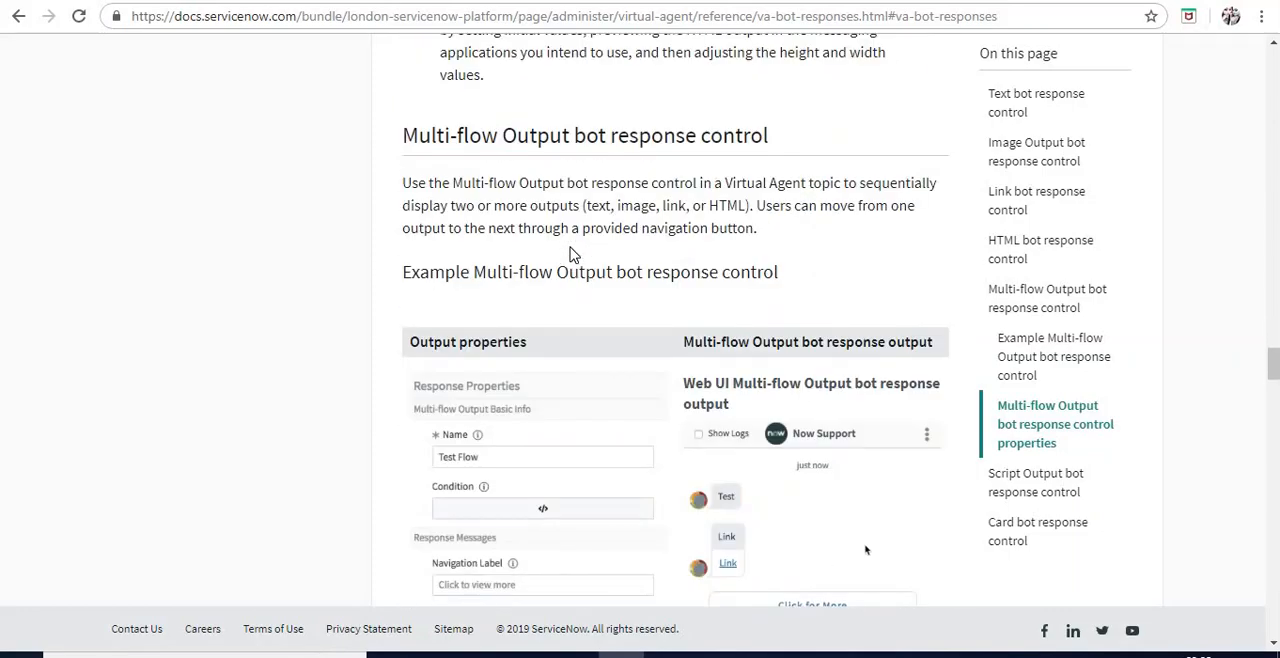
pyautogui.scroll(-3, 571, 254)
pyautogui.scroll(2, 571, 254)
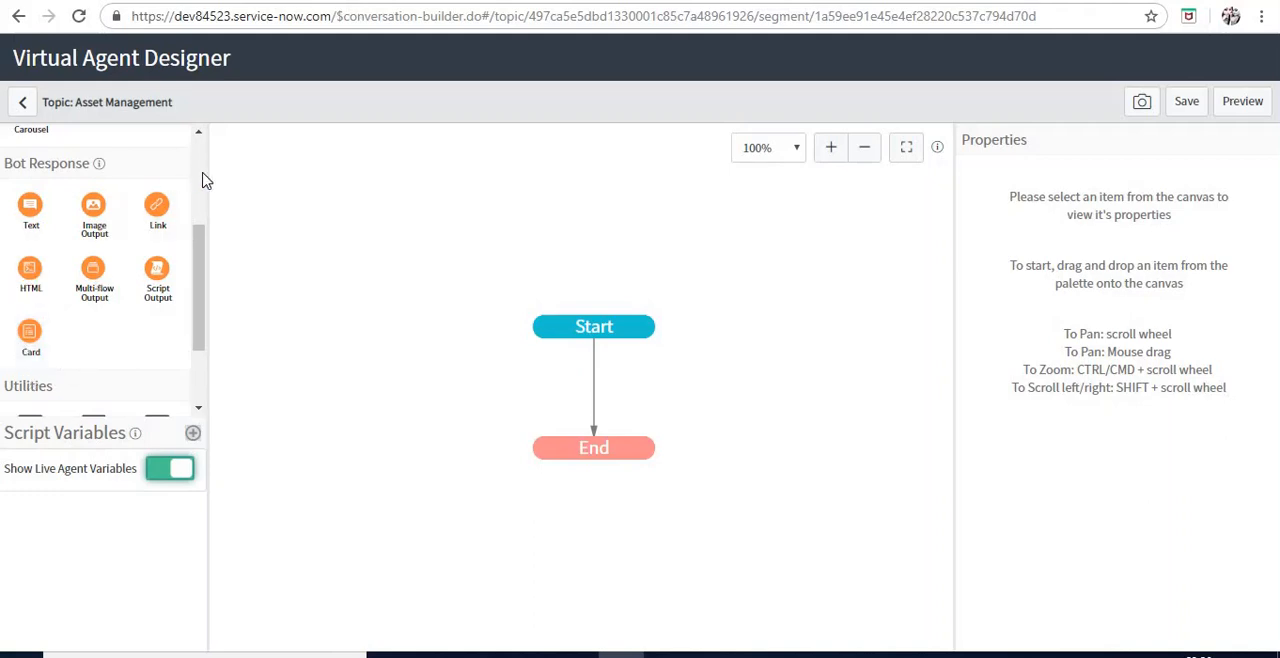
# In the topic flow, add a Static Choice user input between Start and End, named "What service do you want today?"
pyautogui.scroll(2, 203, 180)
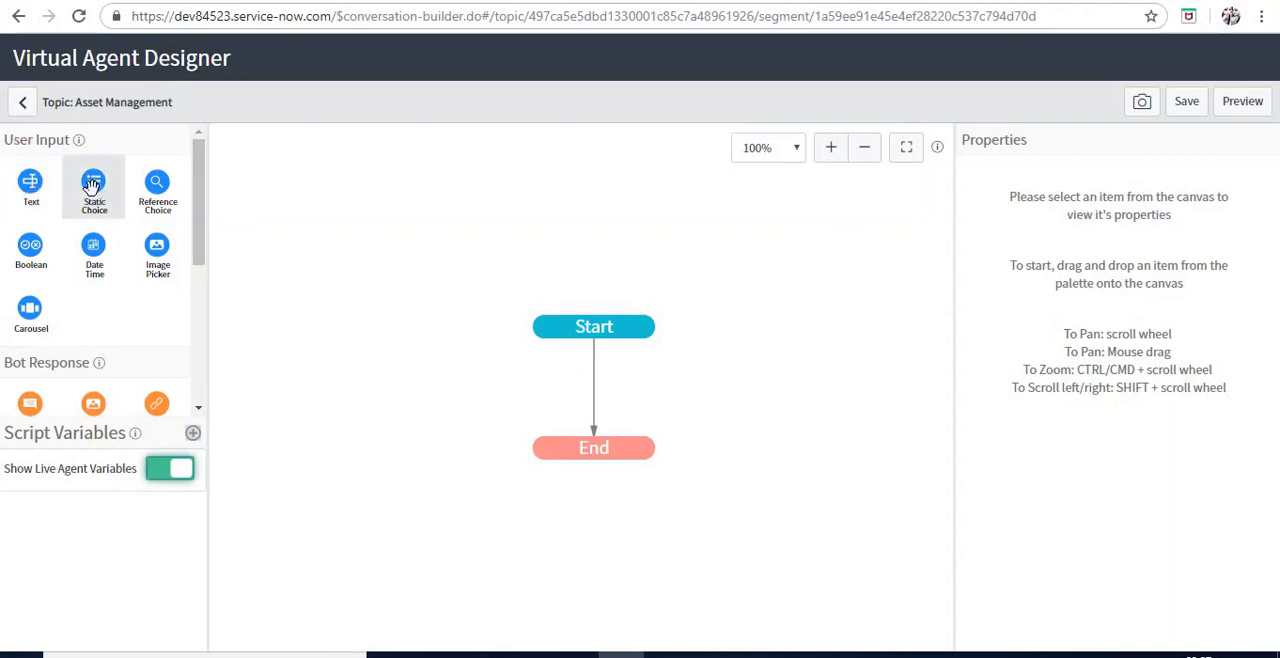
pyautogui.moveTo(92, 185); pyautogui.dragTo(614, 394)
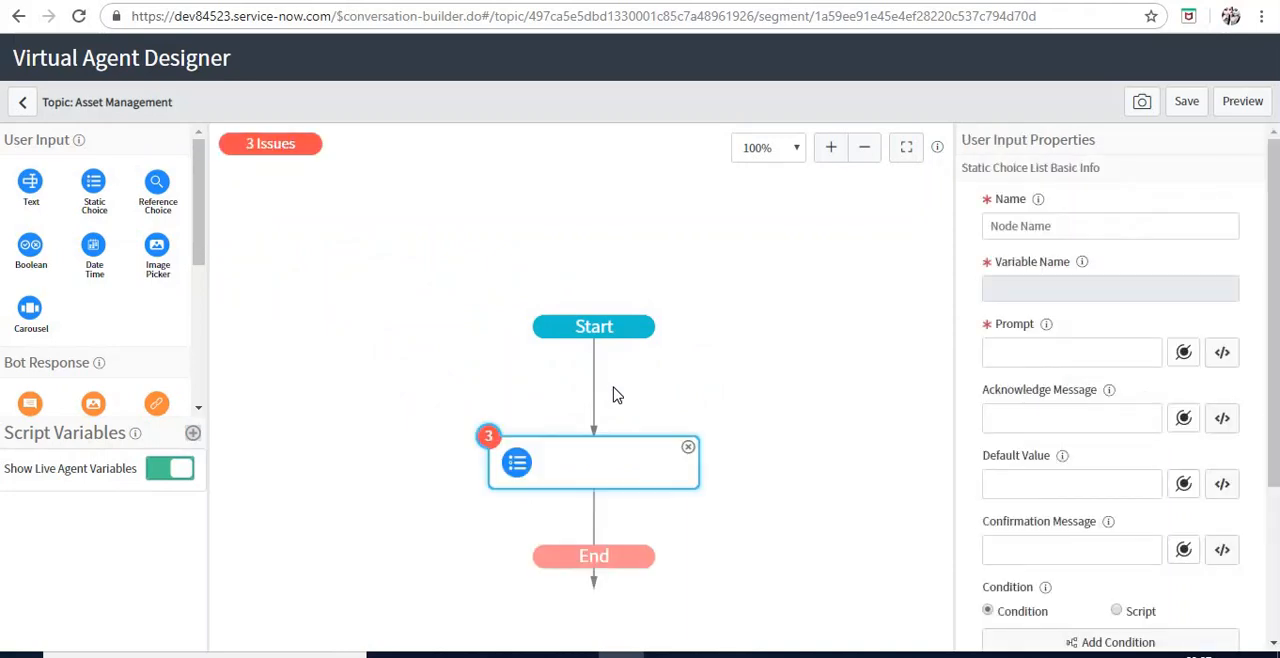
pyautogui.click(1039, 222)
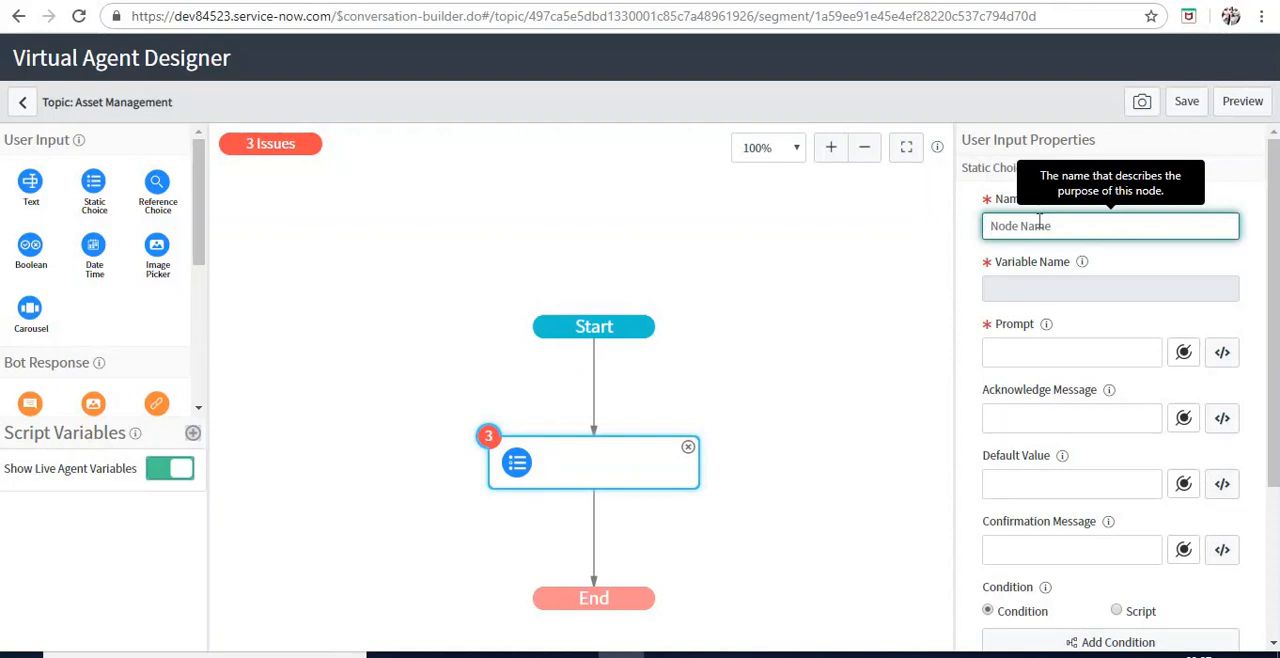
pyautogui.write('What service ')
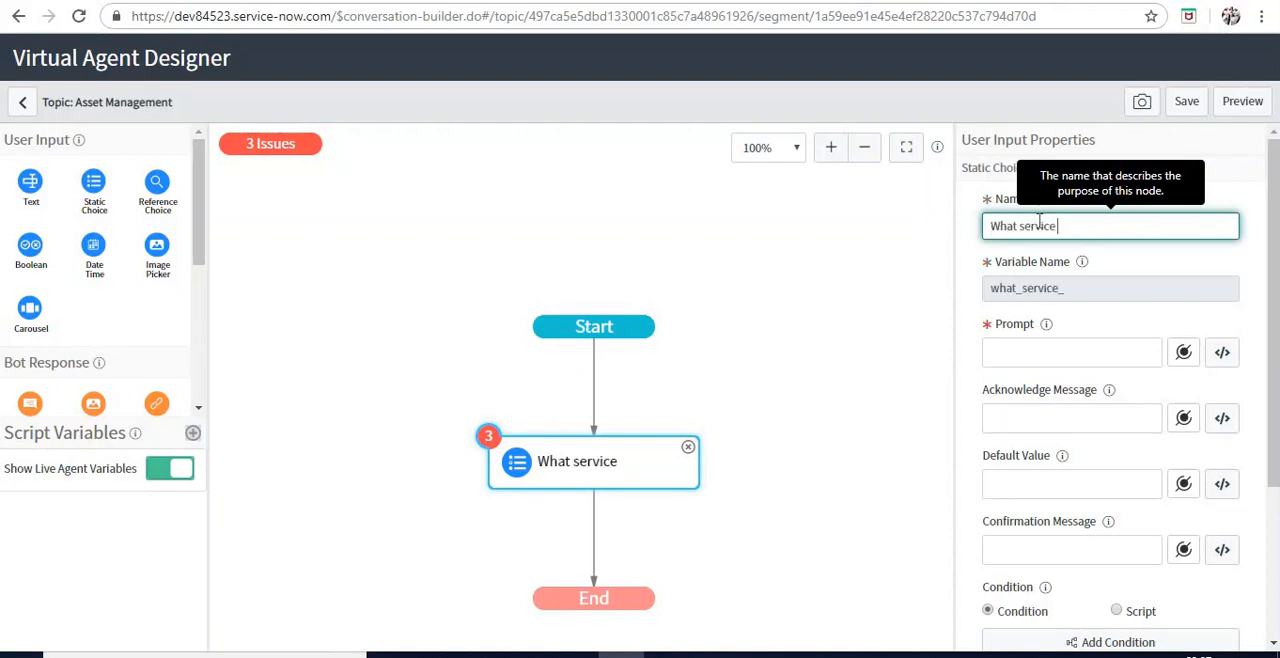
pyautogui.write('do you w')
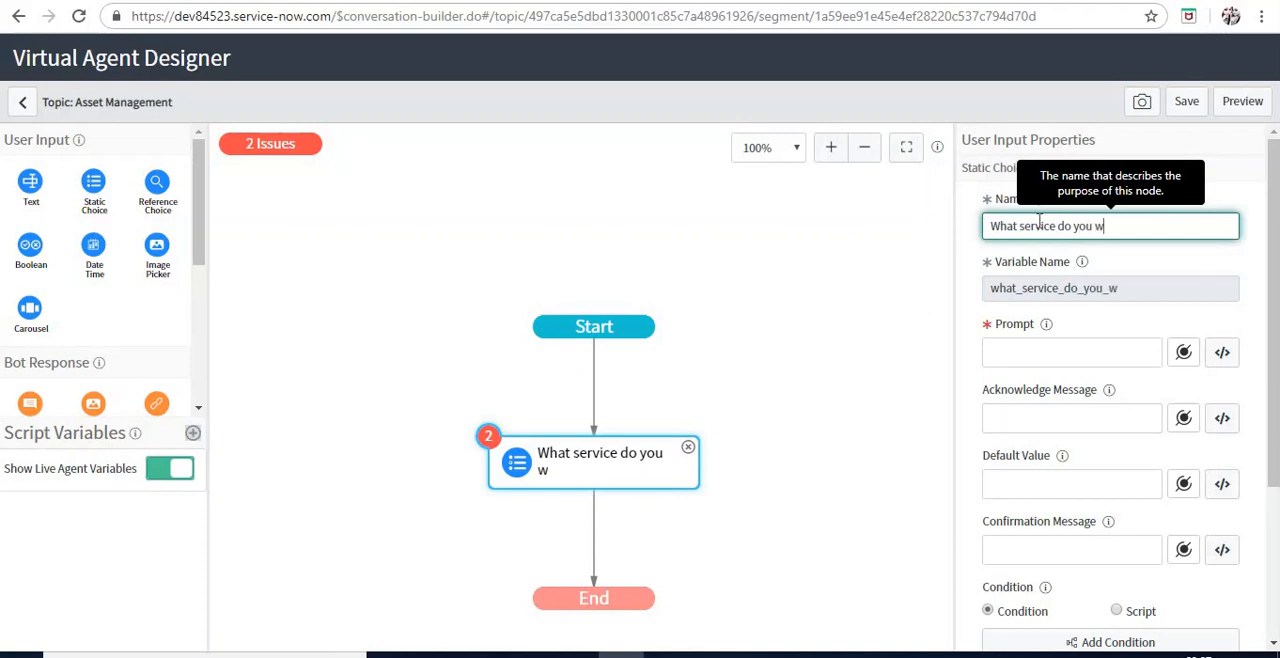
pyautogui.write('ant today?')
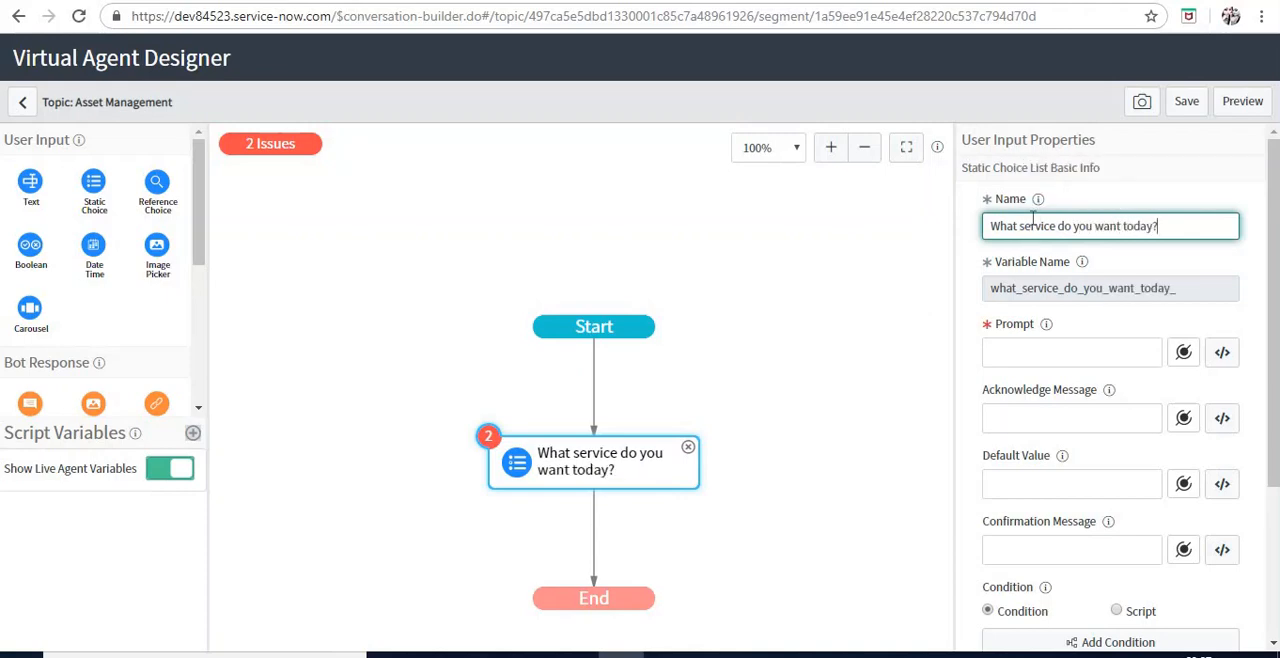
# Move the question text from the Static Choice node's Name to its Prompt
pyautogui.moveTo(1160, 227); pyautogui.dragTo(957, 231)
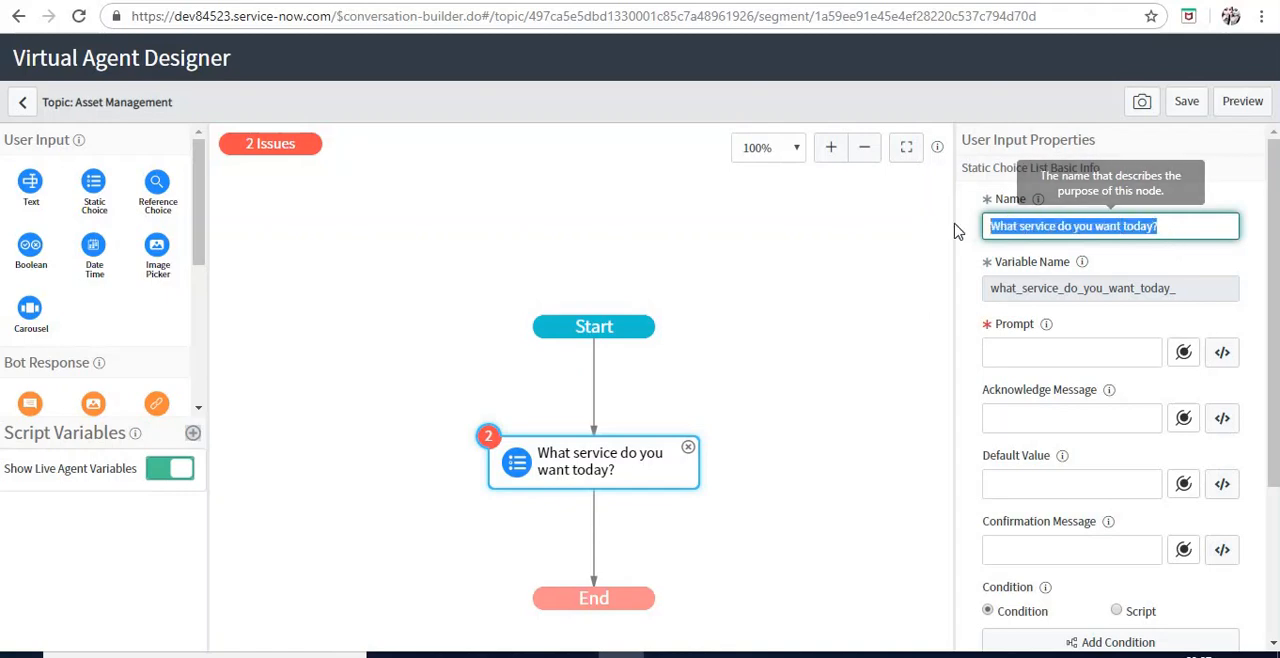
pyautogui.hotkey('ctrl', 'x')
pyautogui.click(1075, 360)
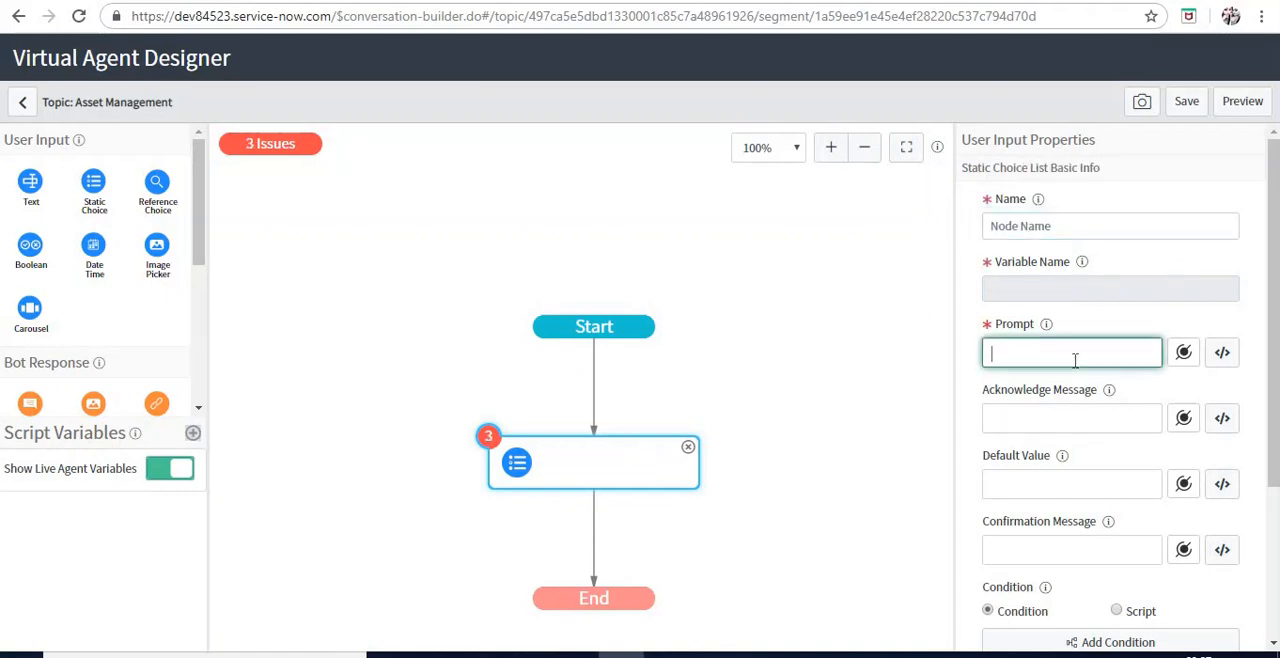
pyautogui.hotkey('ctrl', 'v')
# Name the Static Choice node "asset choice"
pyautogui.click(1064, 230)
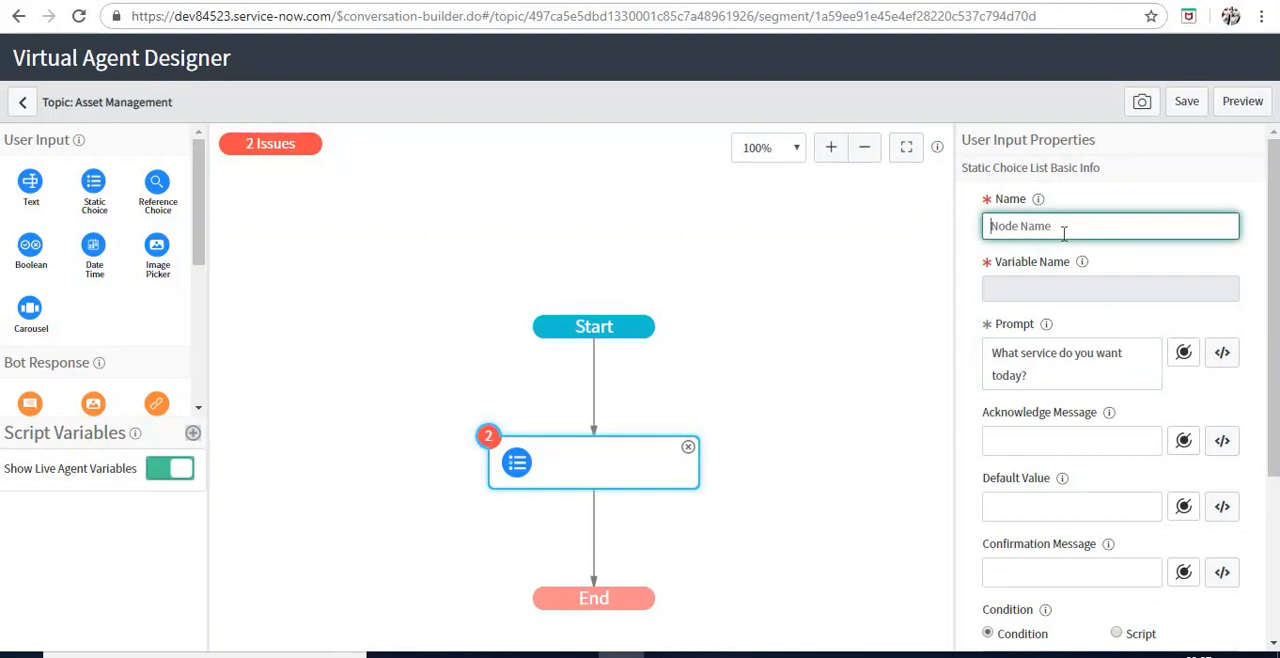
pyautogui.write('asset ch')
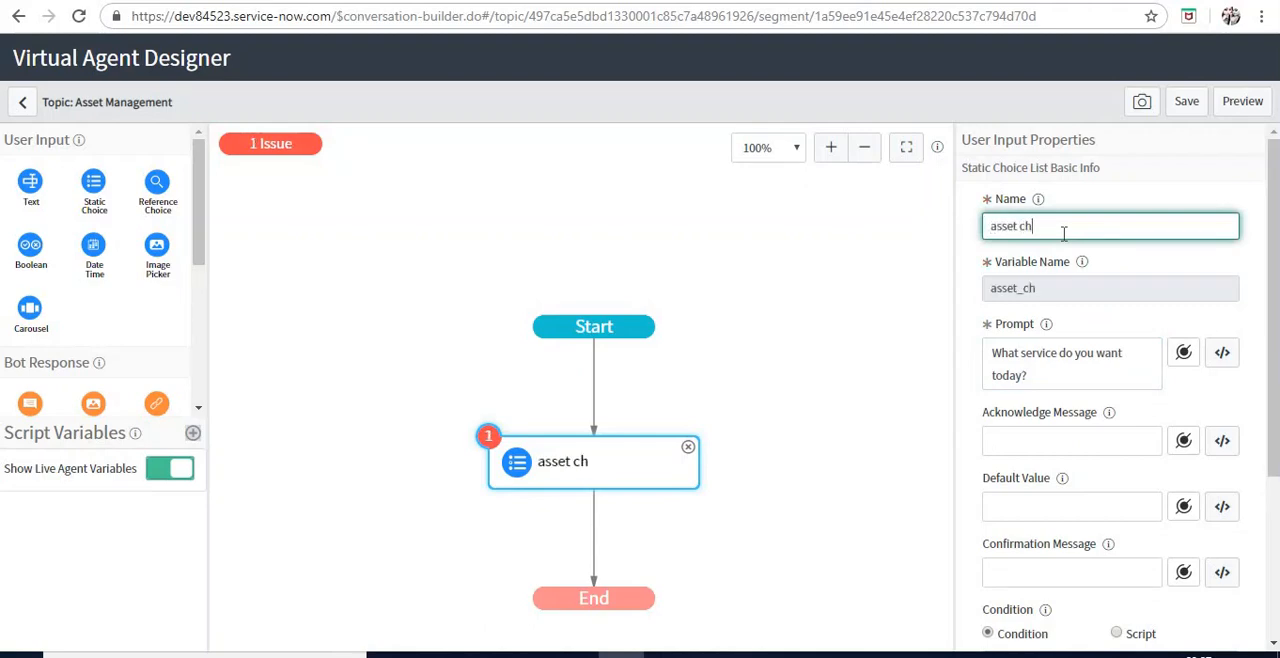
pyautogui.write('oice')
# Review the asset choice node's Variable Name, Prompt, Acknowledge Message, Default Value, Confirmation Message and Condition properties
pyautogui.doubleClick(1049, 292)
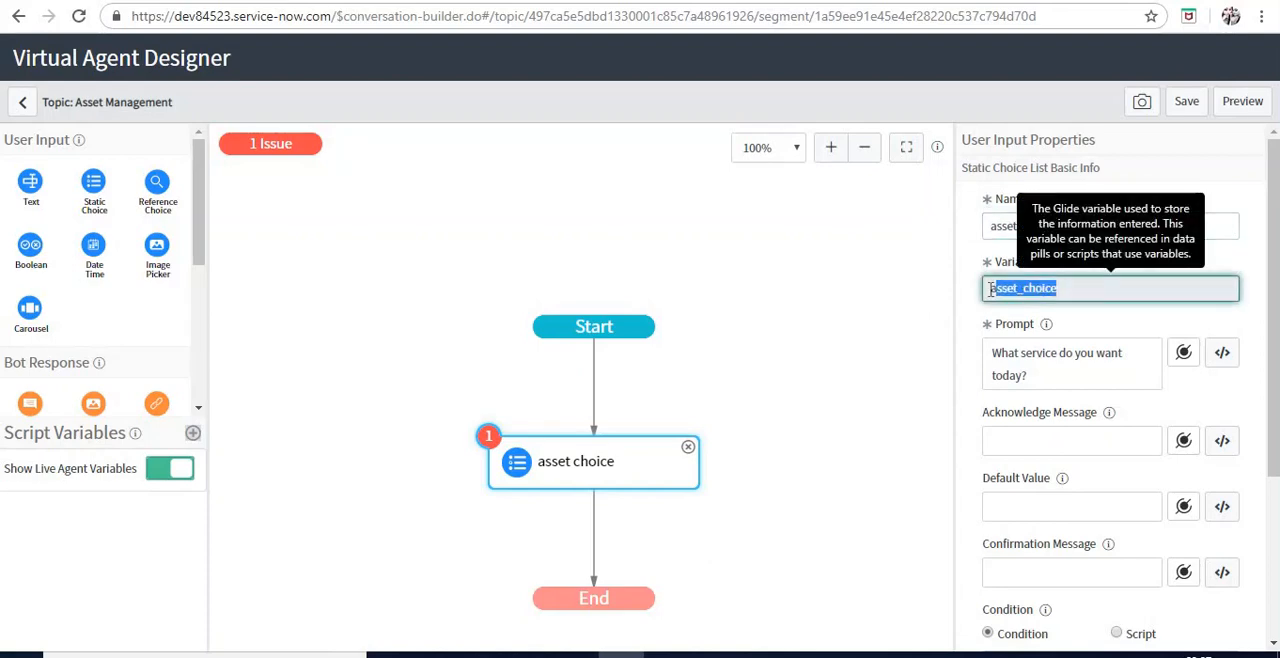
pyautogui.click(1043, 357)
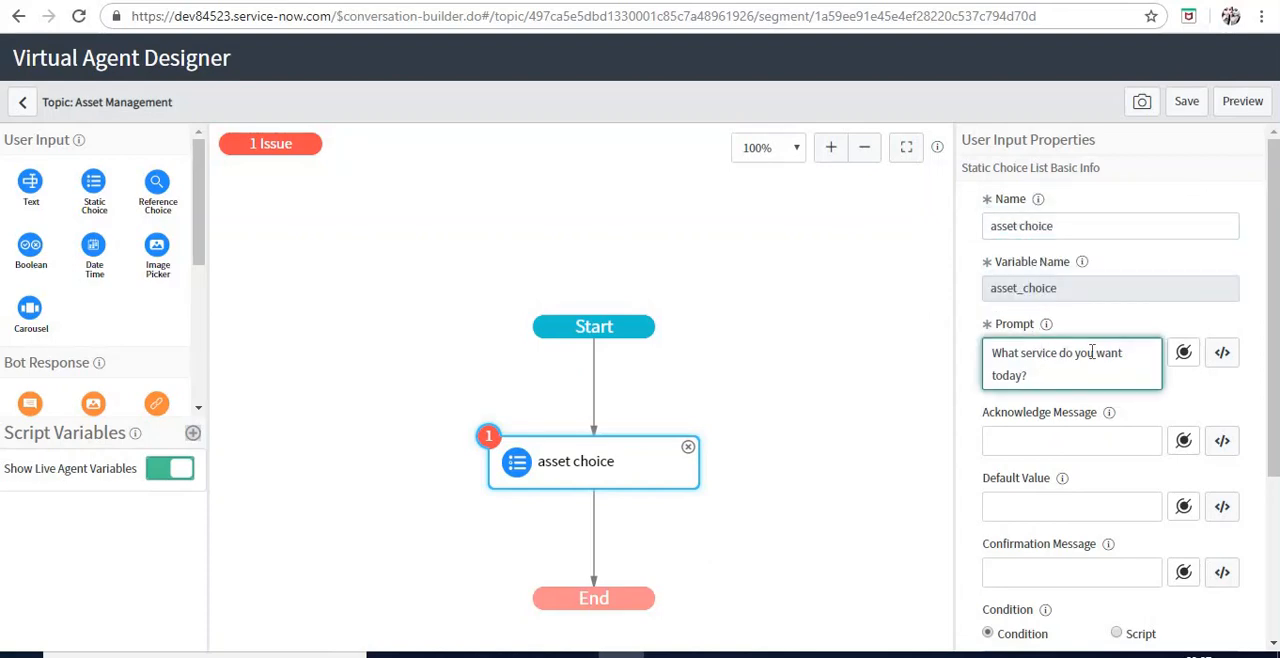
pyautogui.scroll(-1, 1089, 348)
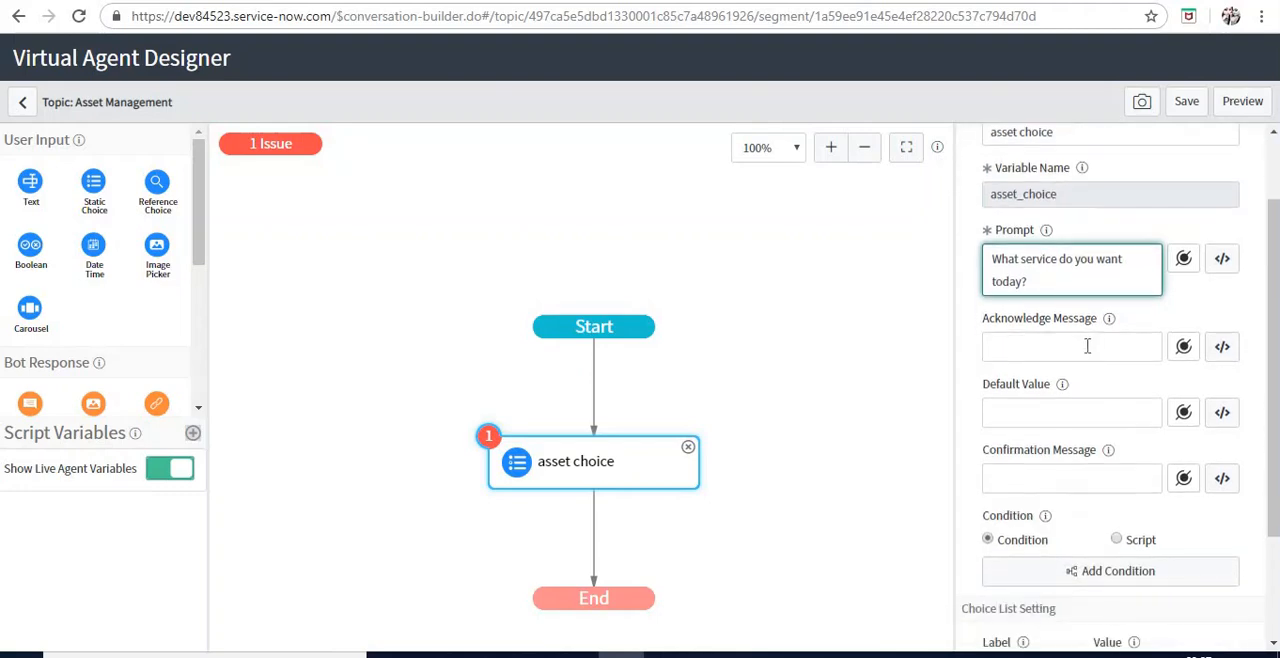
pyautogui.click(1087, 346)
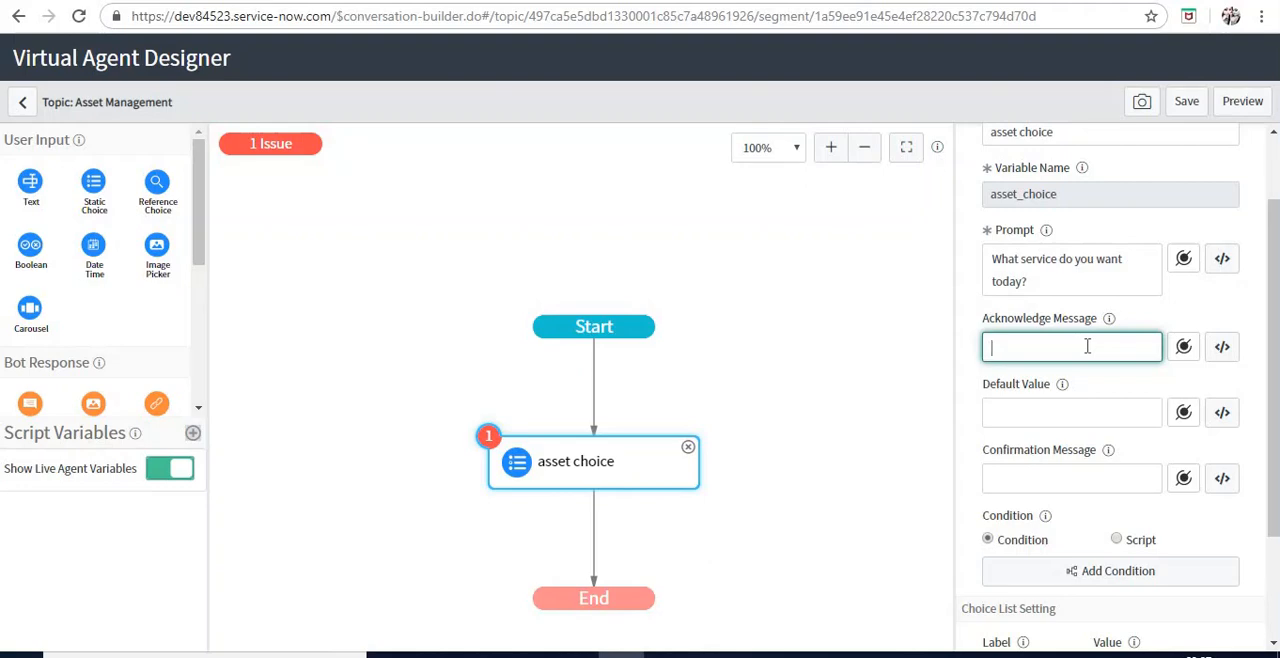
pyautogui.click(1082, 405)
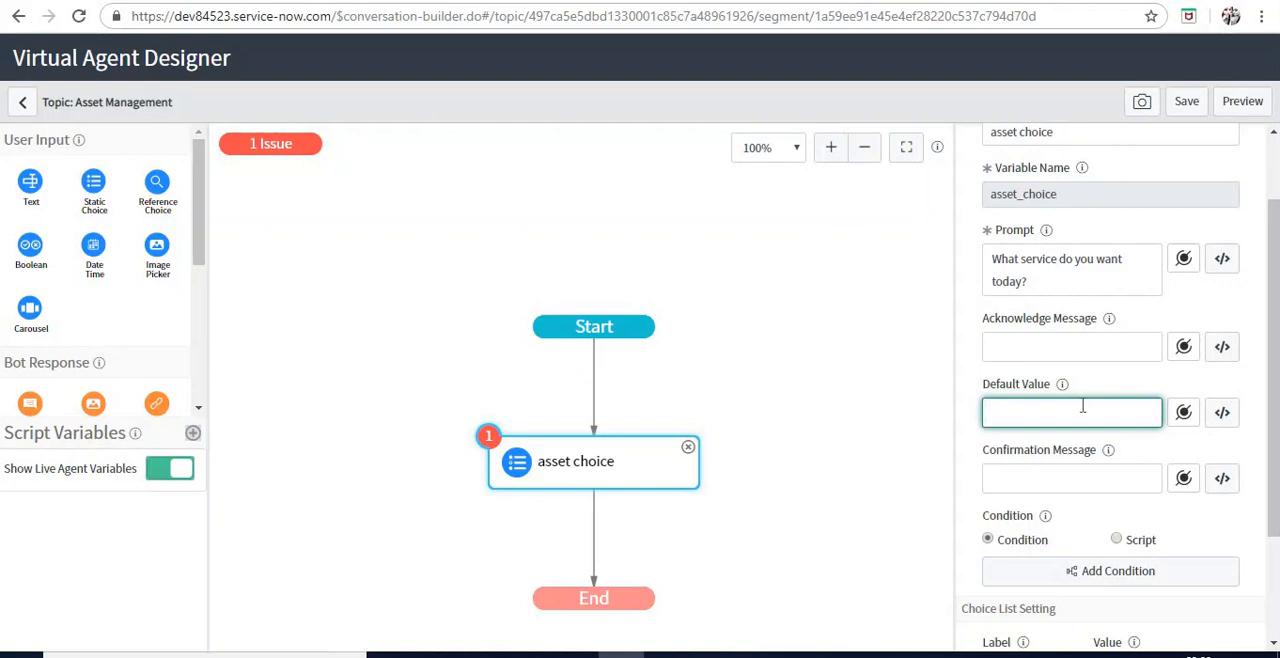
pyautogui.click(1080, 478)
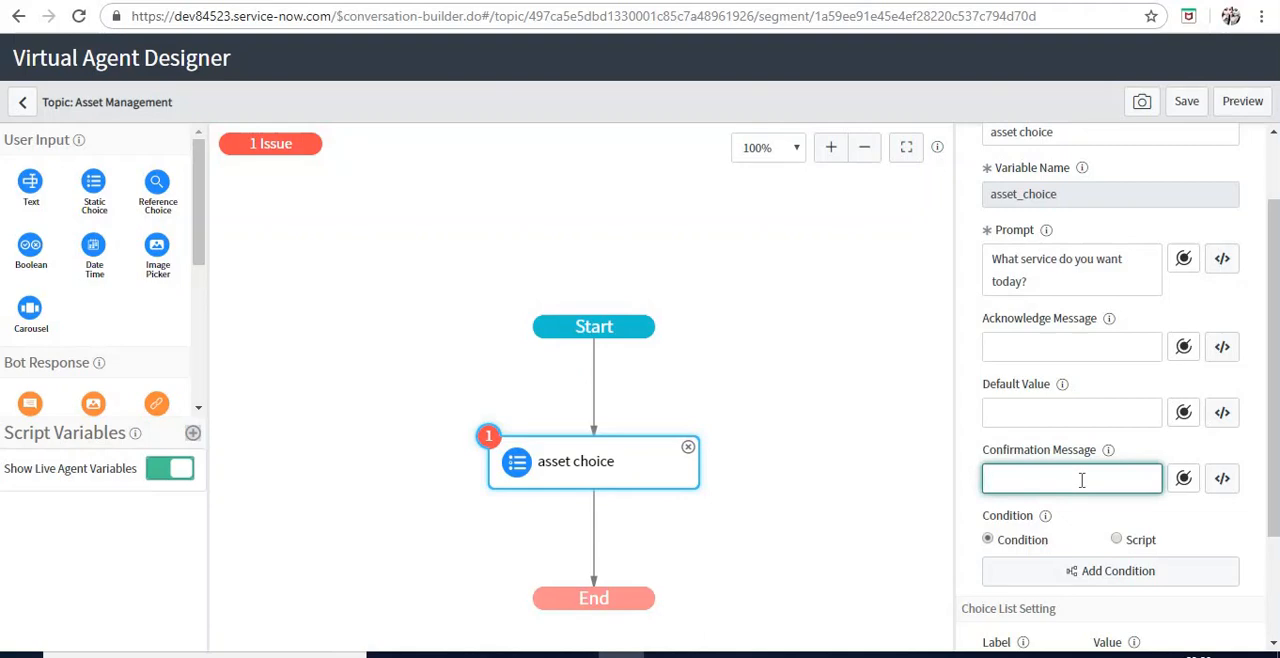
pyautogui.scroll(-2, 1081, 480)
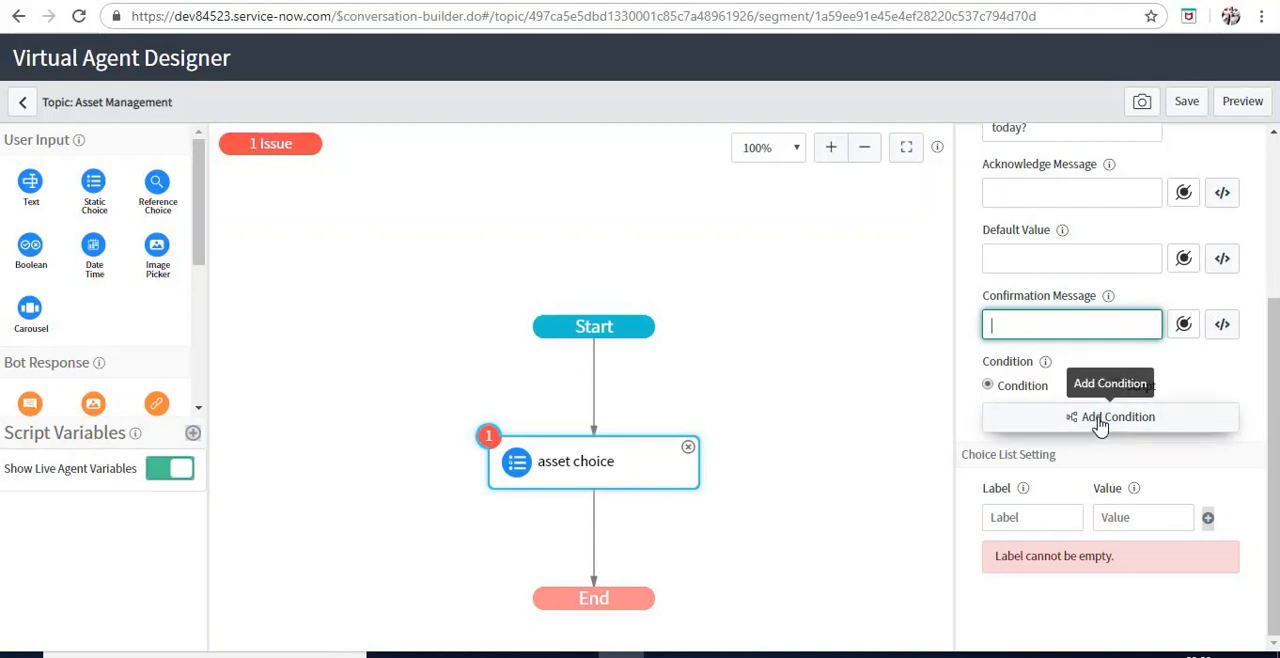
# Label the first entry of the node's choice list "Count of Computers", leaving its value blank
pyautogui.click(1041, 511)
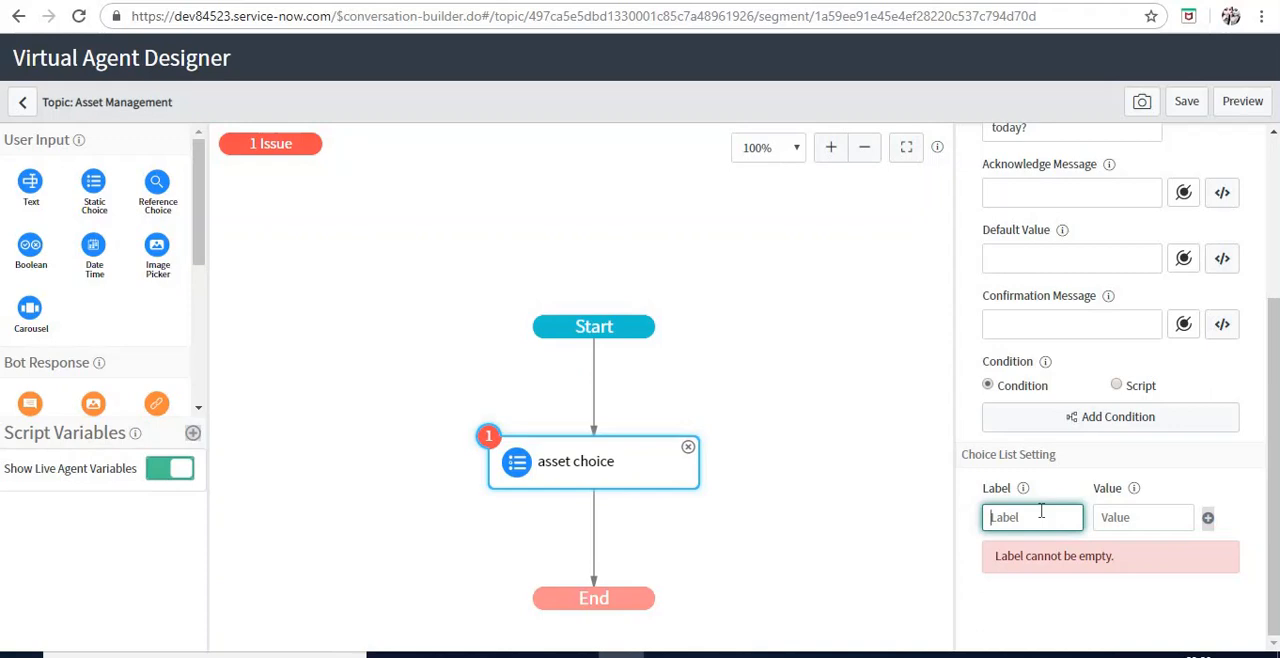
pyautogui.write('Cou')
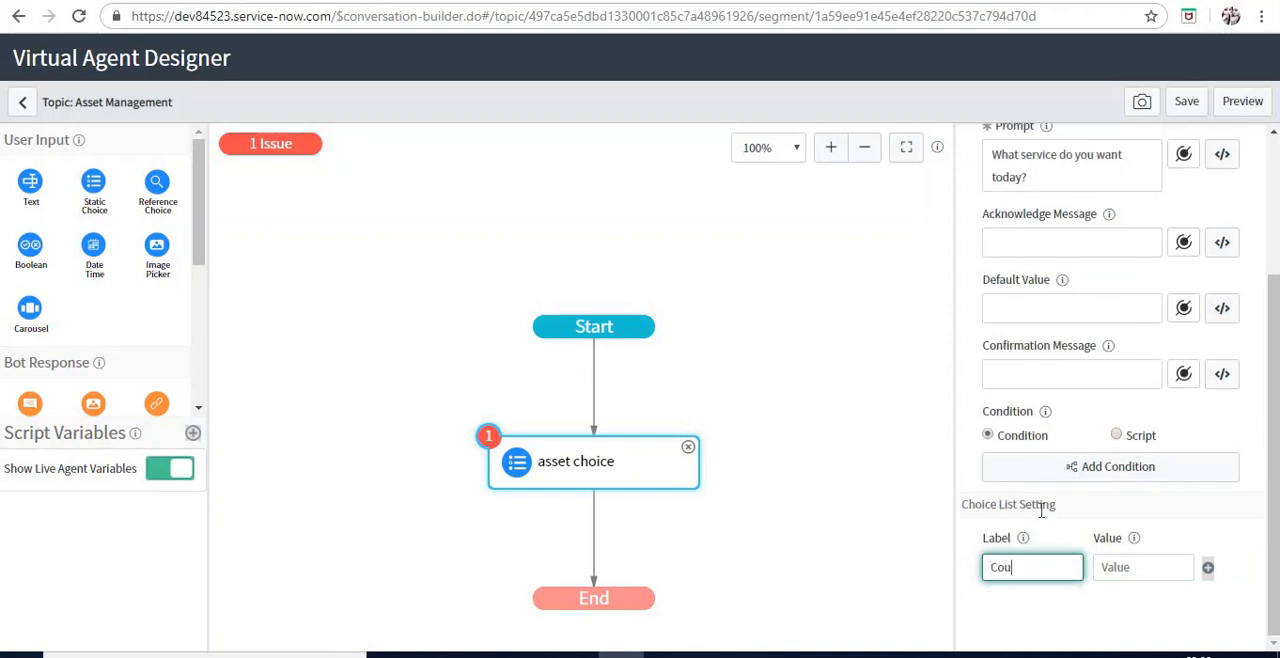
pyautogui.write('nt of Computers')
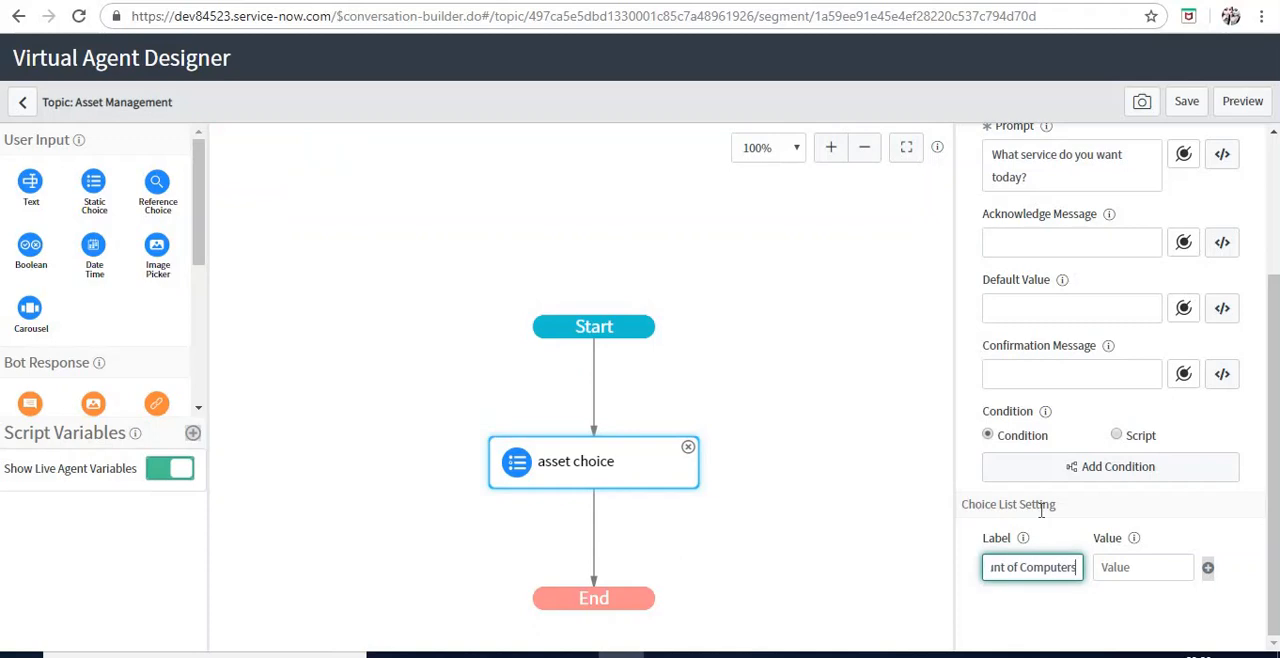
pyautogui.press('Tab')
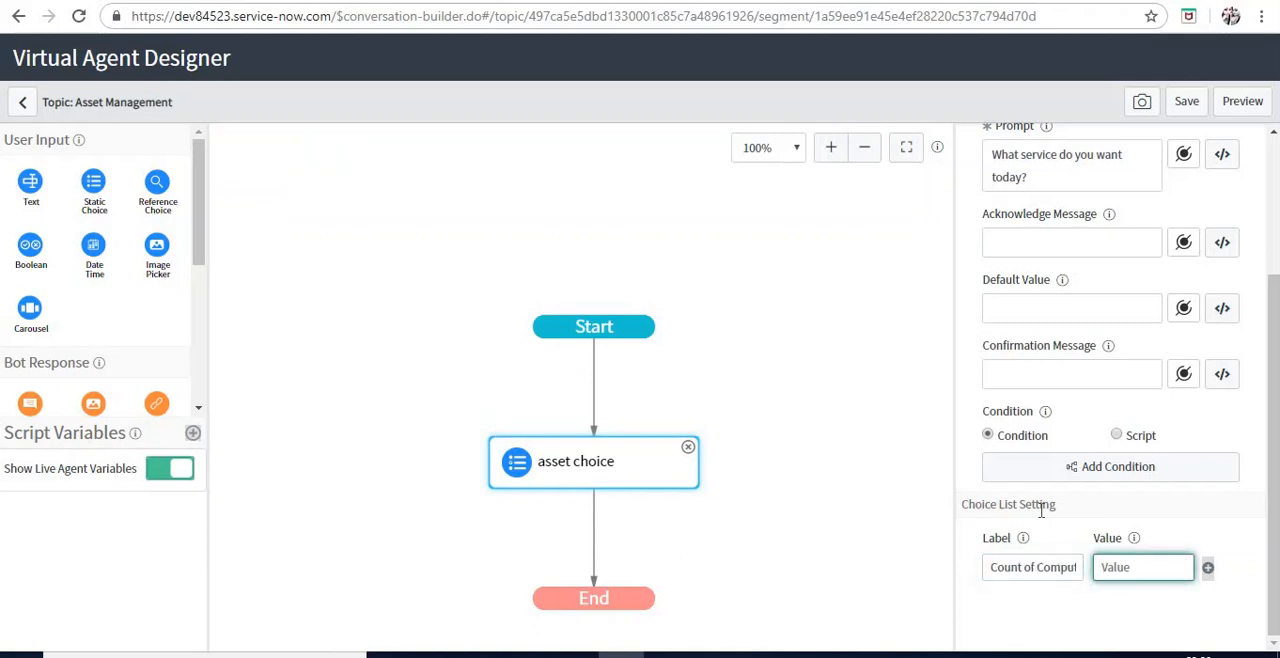
pyautogui.press('Tab')
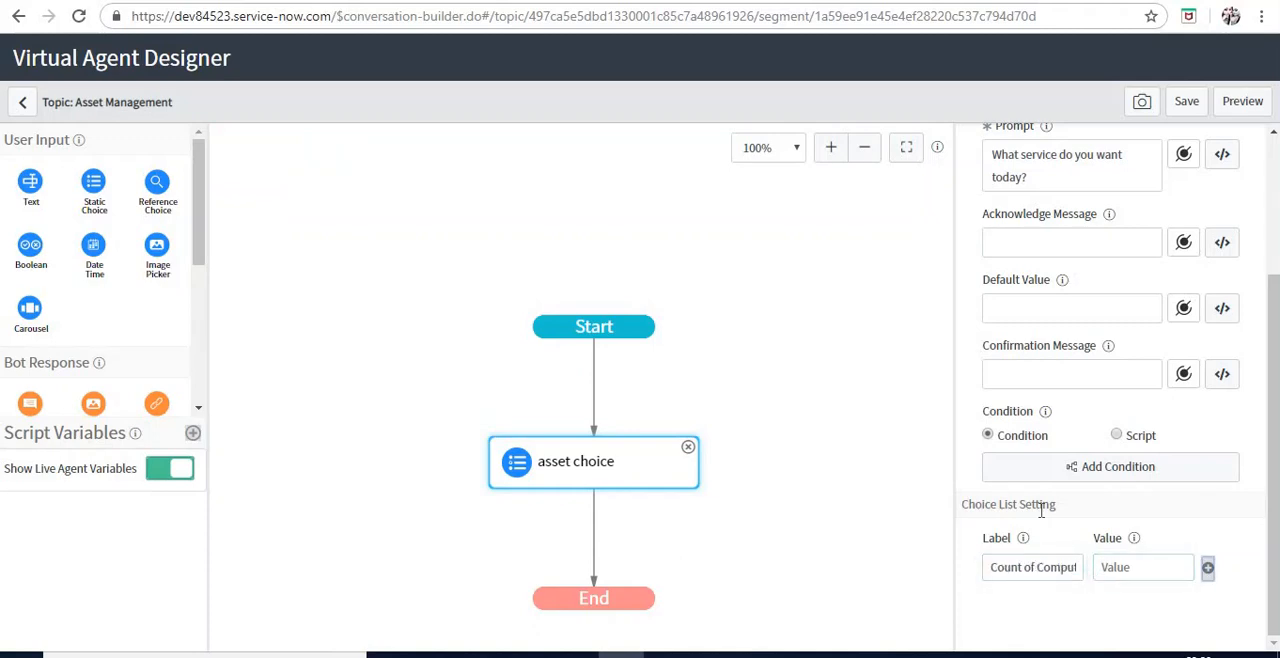
# Set the Count of Computers choice's value to 1 and add a second choice labelled "Count of Servers" with value 2
pyautogui.hotkey('shift', 'Tab')
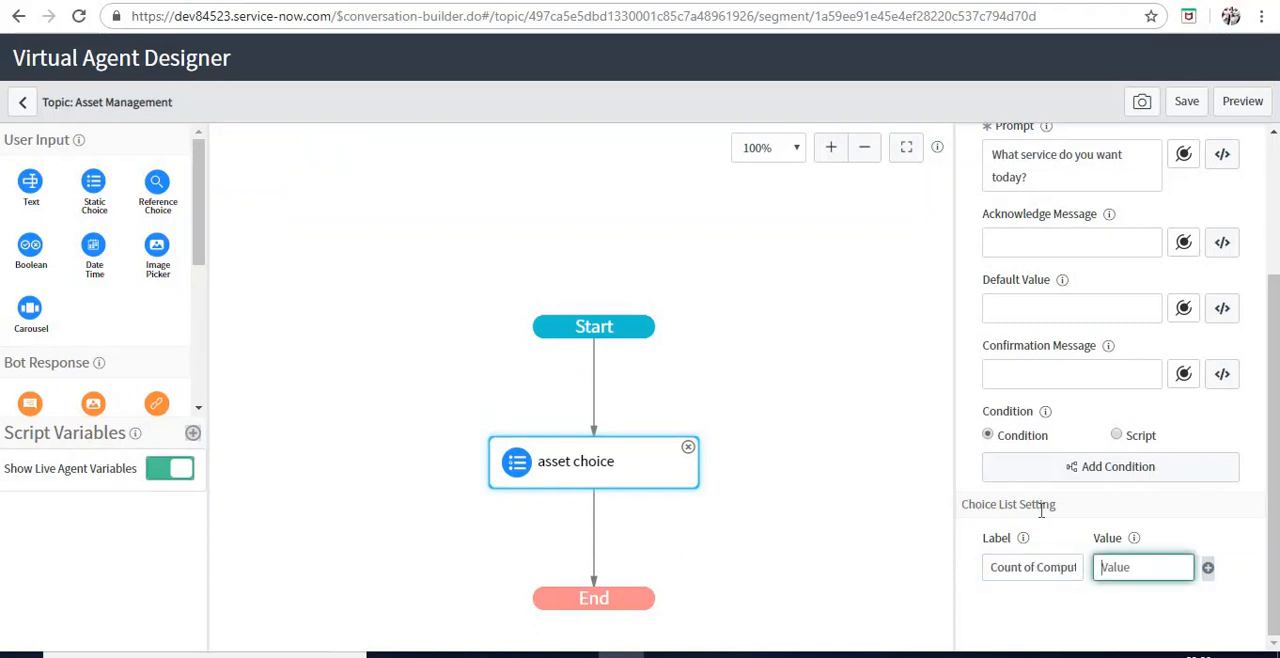
pyautogui.write('1')
pyautogui.click(1208, 567)
pyautogui.click(1043, 591)
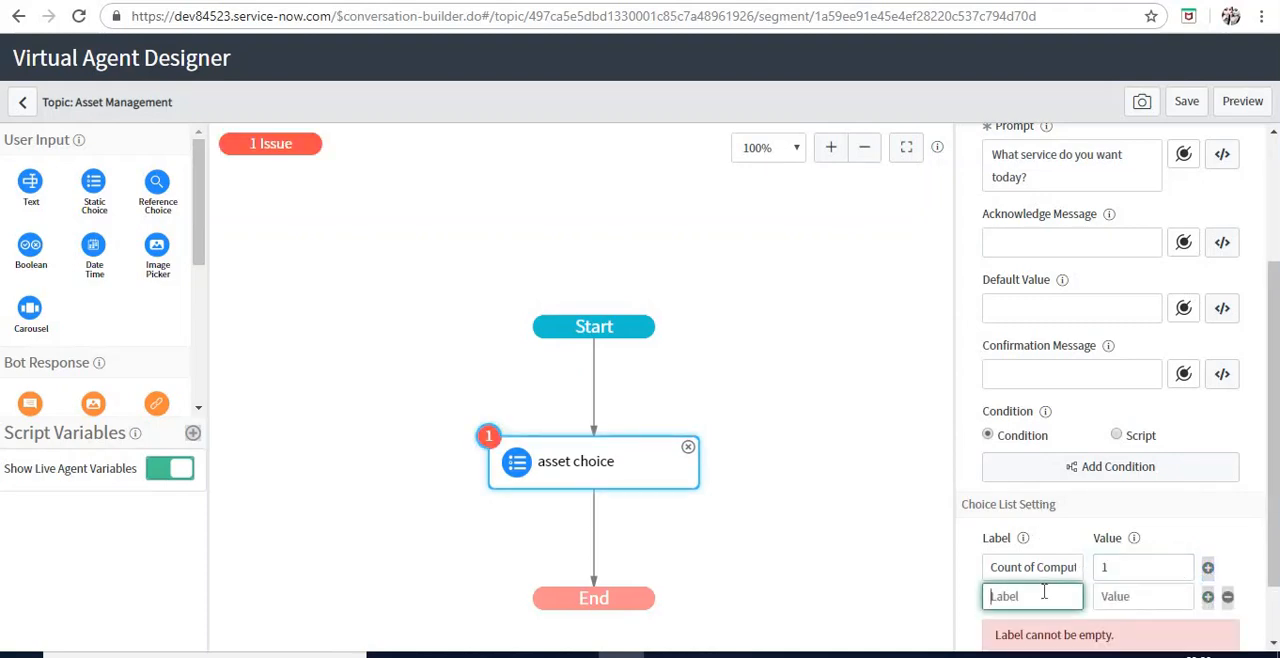
pyautogui.write('Count of ')
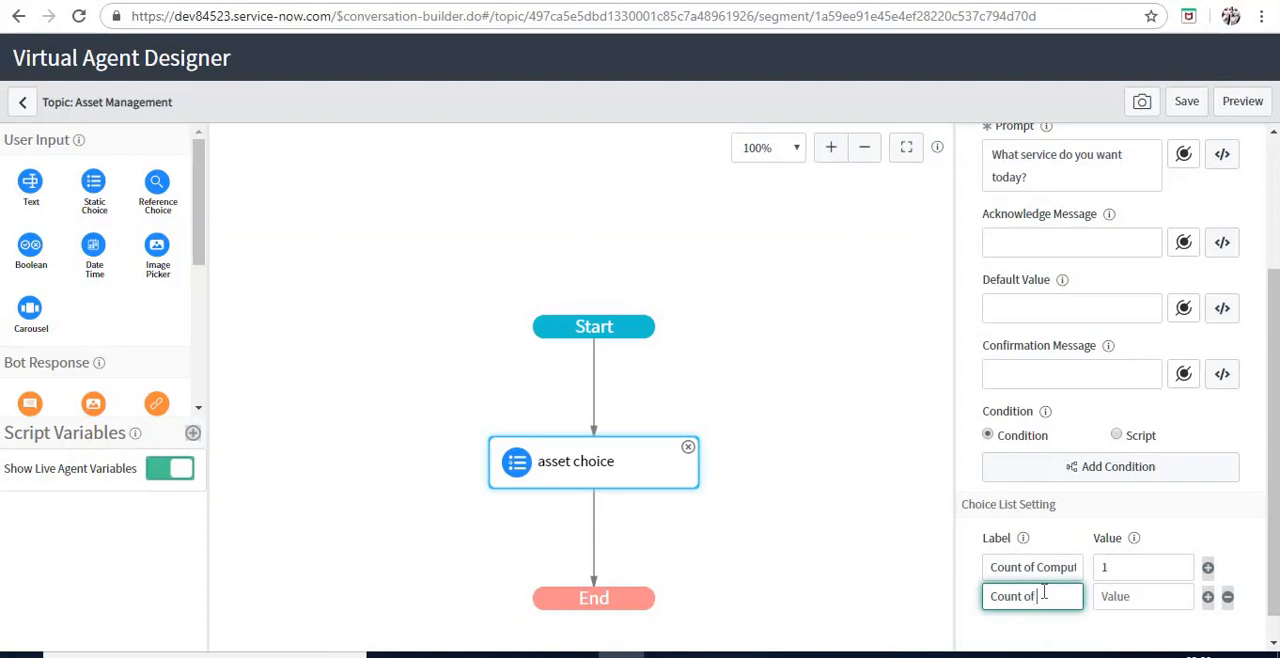
pyautogui.write('Servers')
pyautogui.press('Tab')
pyautogui.write('2')
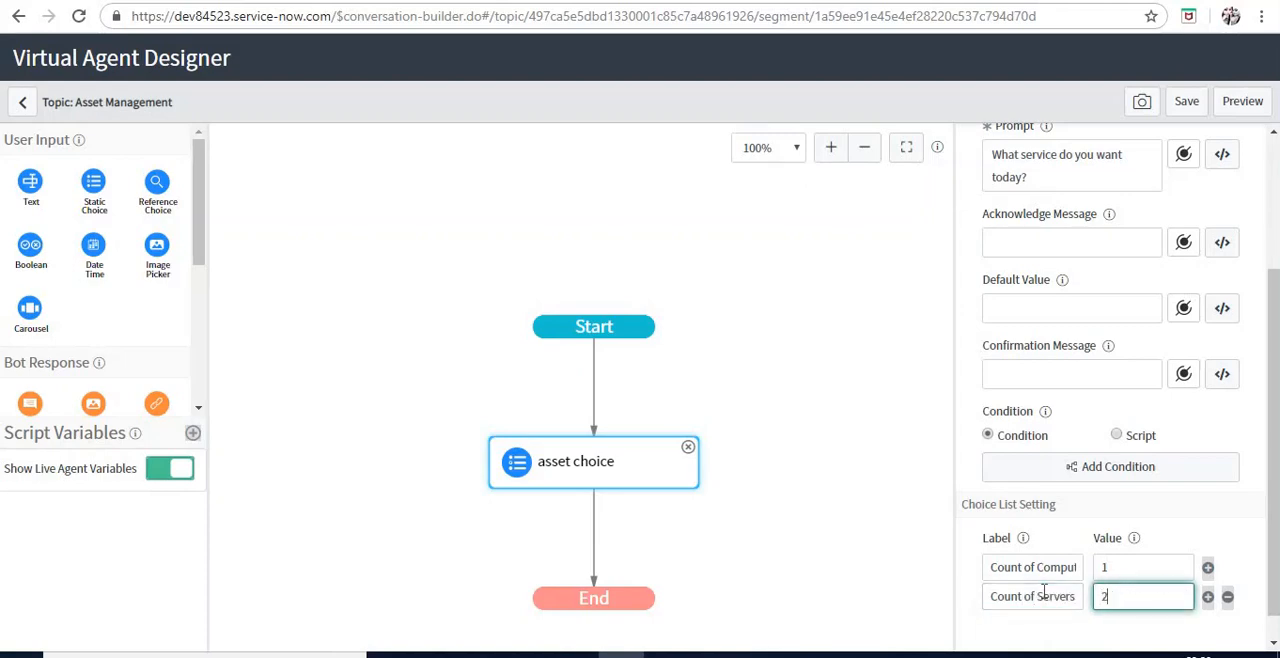
# Add a third choice labelled "I'm done" with value 0 to the choice list and save the topic
pyautogui.click(1207, 597)
pyautogui.scroll(-2, 1067, 520)
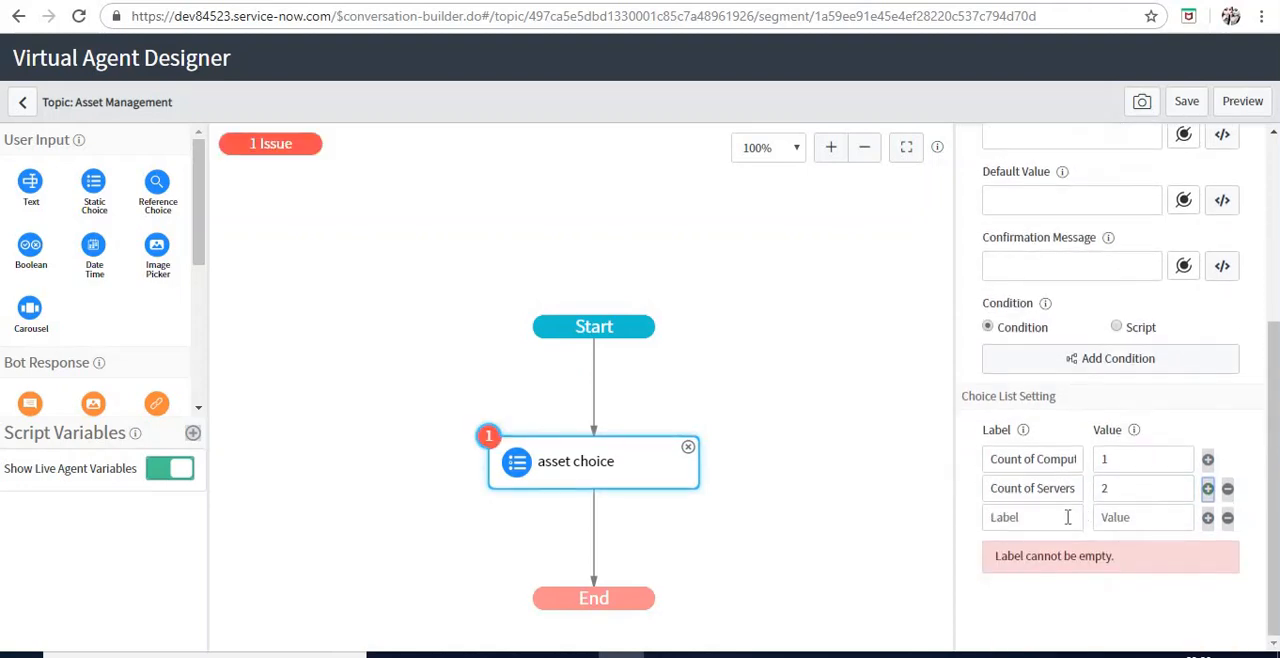
pyautogui.click(1067, 517)
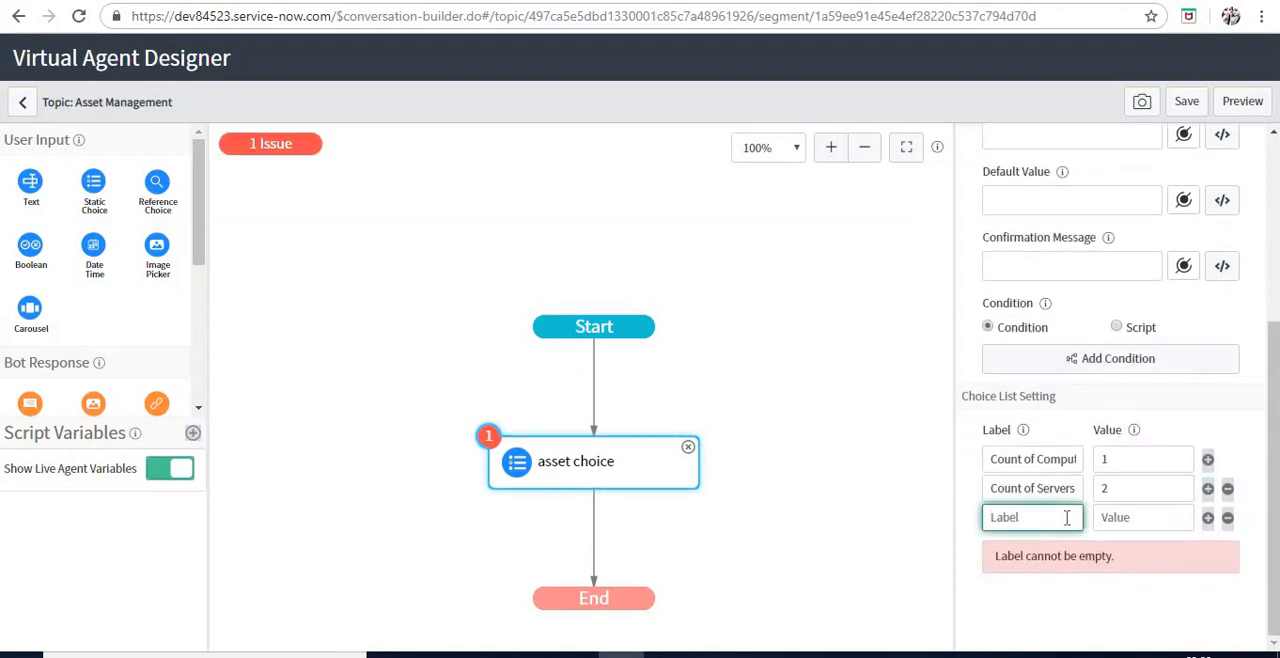
pyautogui.write('I')
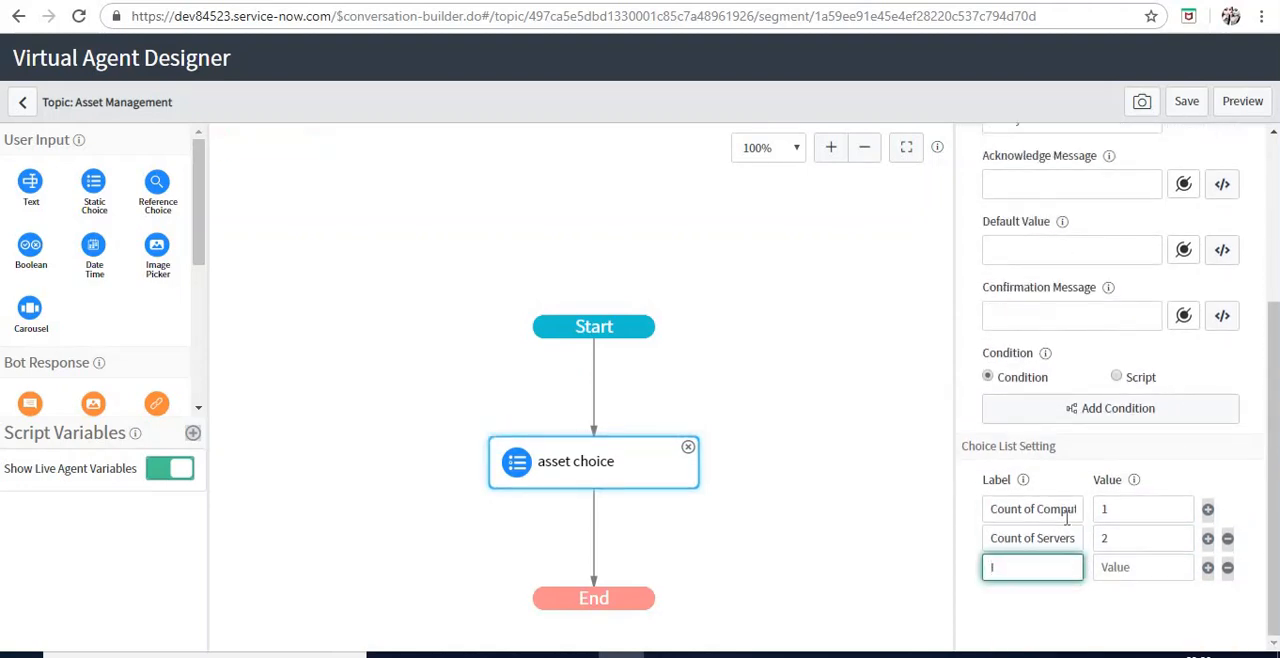
pyautogui.write("'m done")
pyautogui.press('Tab')
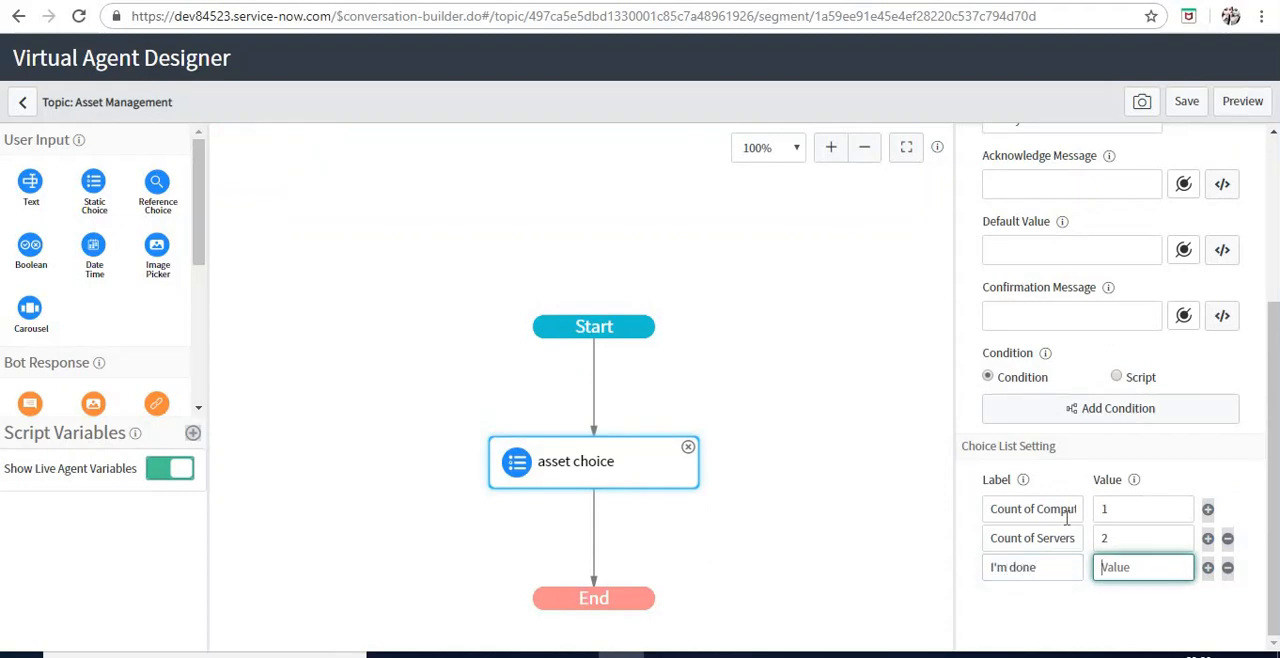
pyautogui.write('0')
pyautogui.scroll(1, 1229, 255)
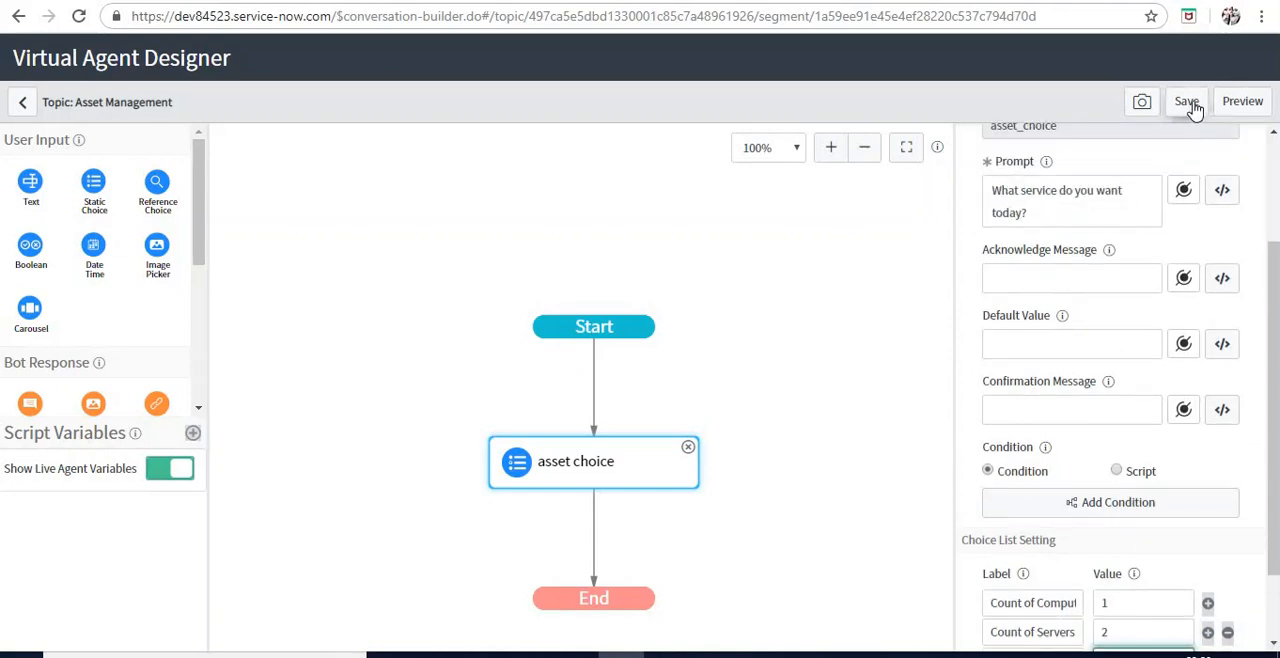
pyautogui.click(1188, 104)
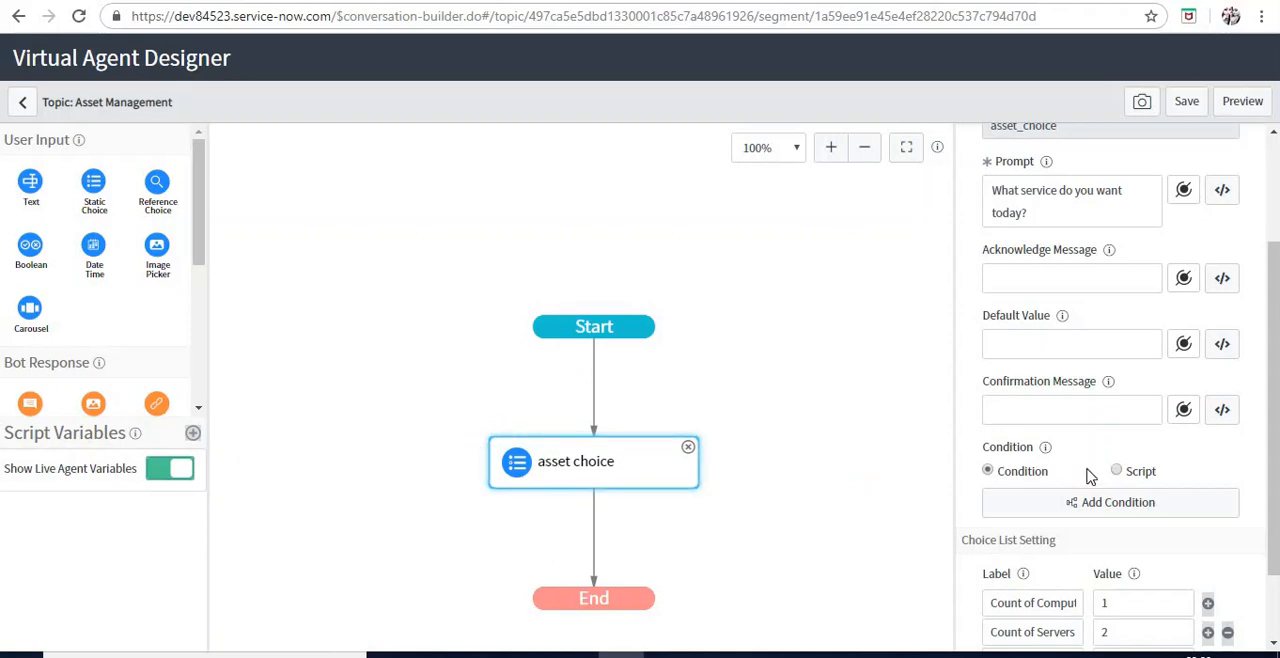
# Preview the topic, answer the service question with "I'm done", and close the preview window
pyautogui.scroll(-1, 1097, 483)
pyautogui.scroll(3, 1103, 375)
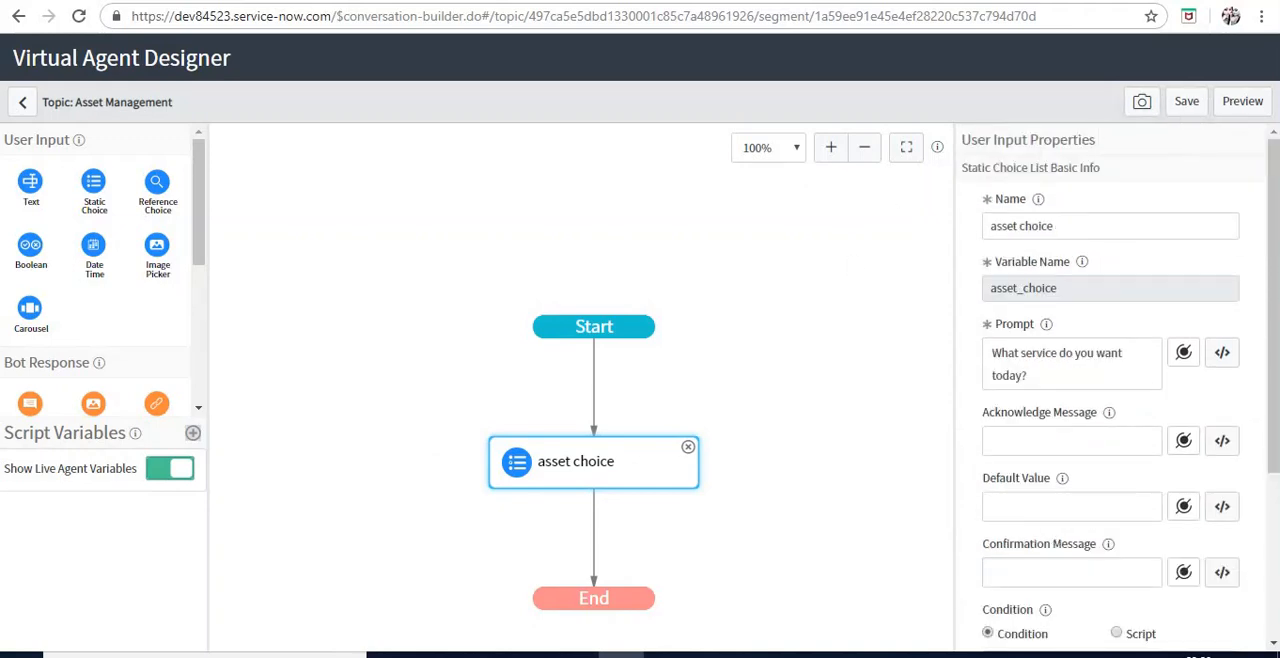
pyautogui.click(1179, 114)
pyautogui.click(1240, 104)
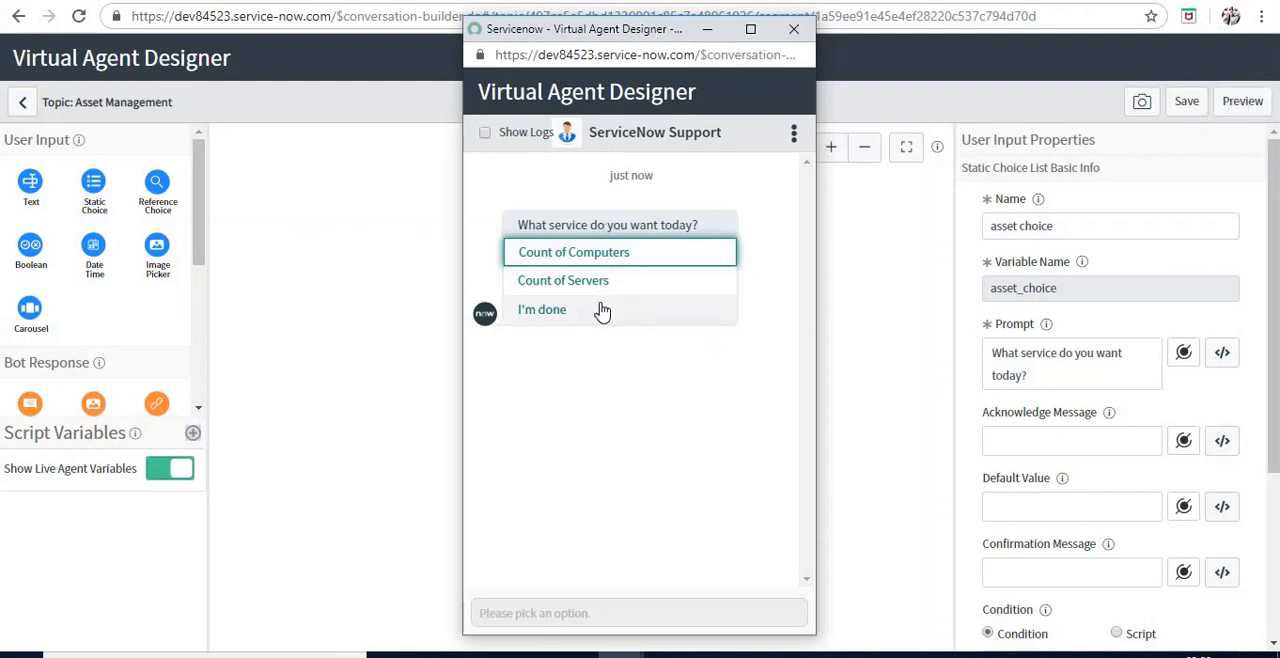
pyautogui.click(542, 309)
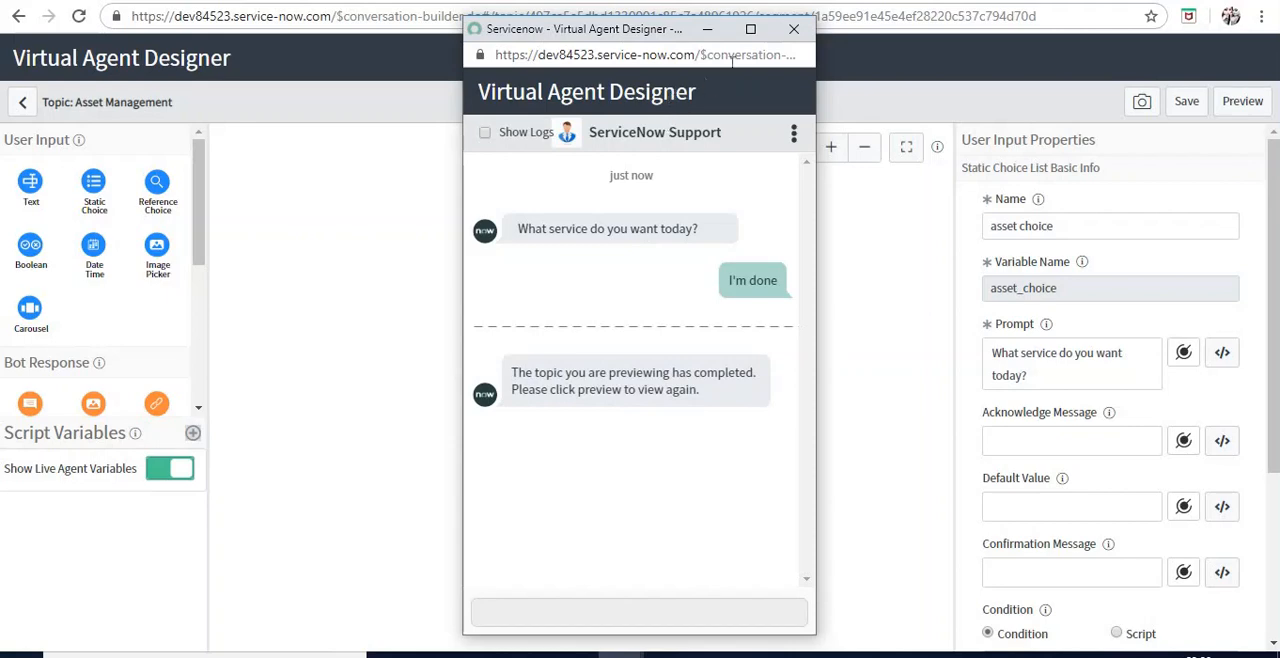
pyautogui.click(792, 32)
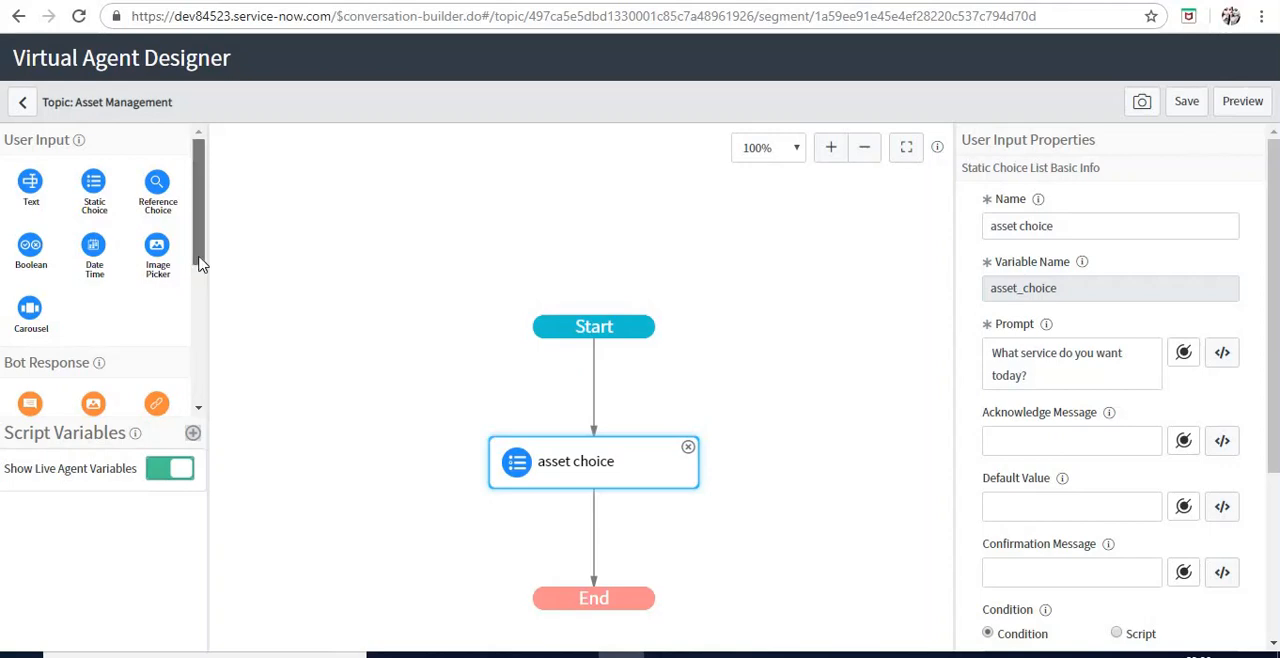
# Add a Decision node between asset choice and End, and rename its Always branch "Computers"
pyautogui.moveTo(203, 217); pyautogui.dragTo(202, 350)
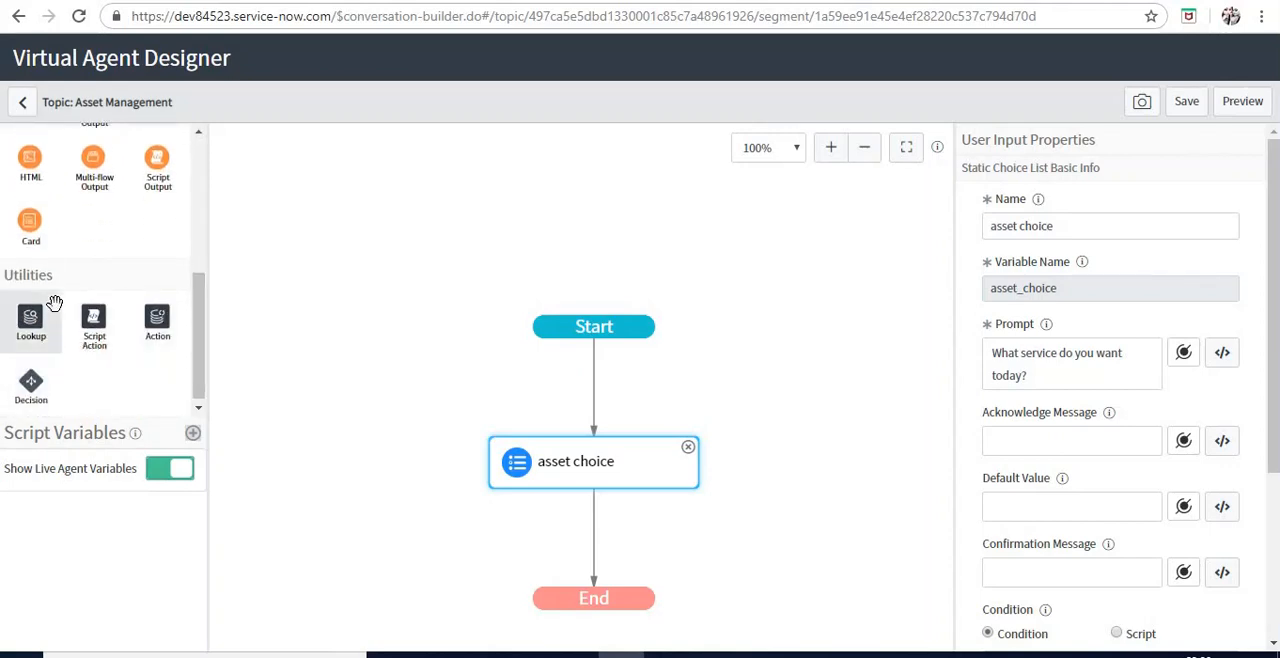
pyautogui.moveTo(36, 376); pyautogui.dragTo(592, 535)
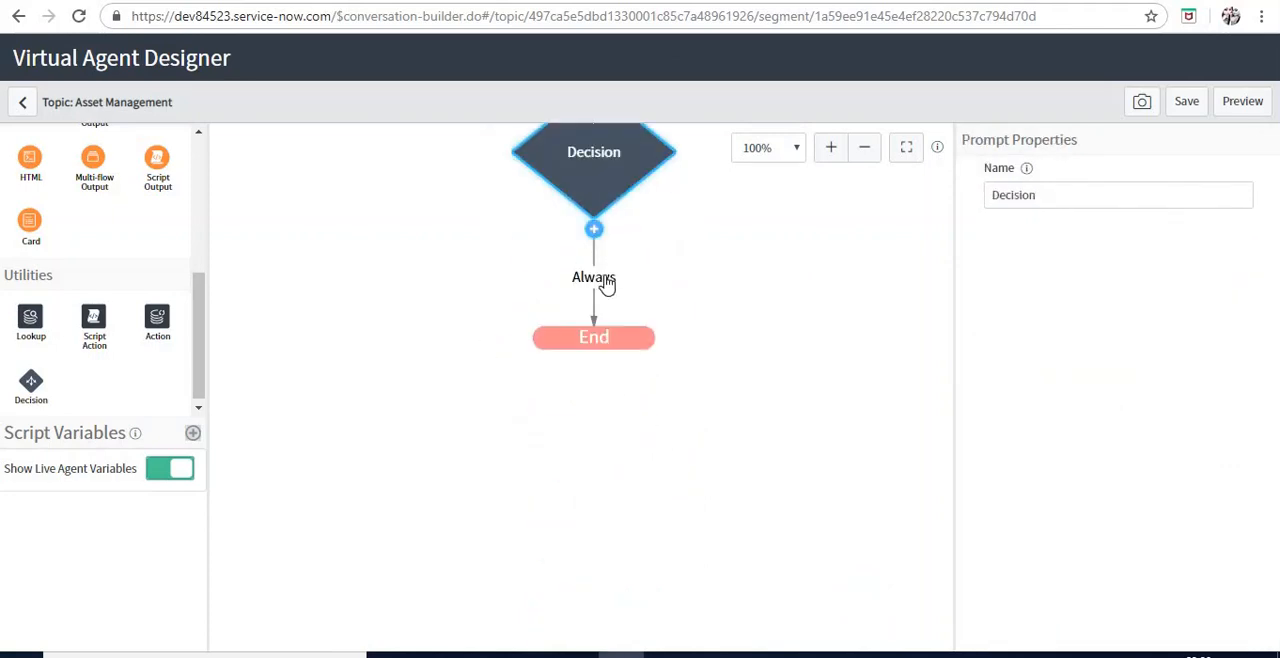
pyautogui.click(605, 280)
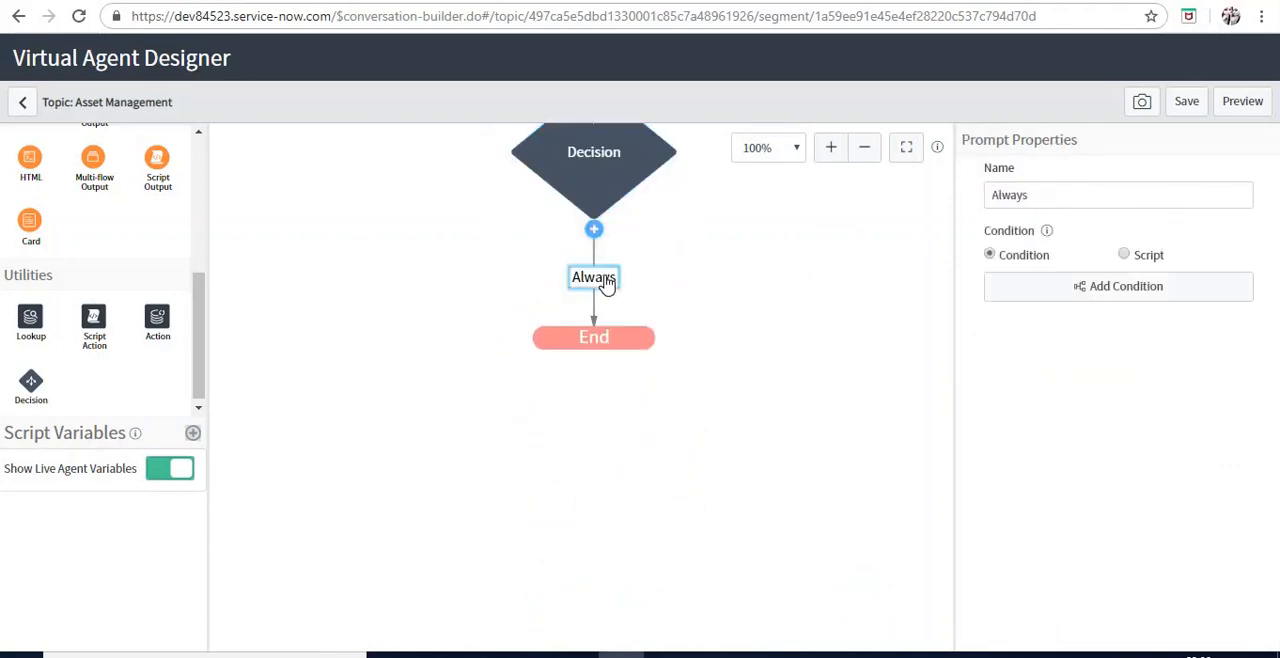
pyautogui.click(1093, 197)
pyautogui.hotkey('ctrl', 'a')
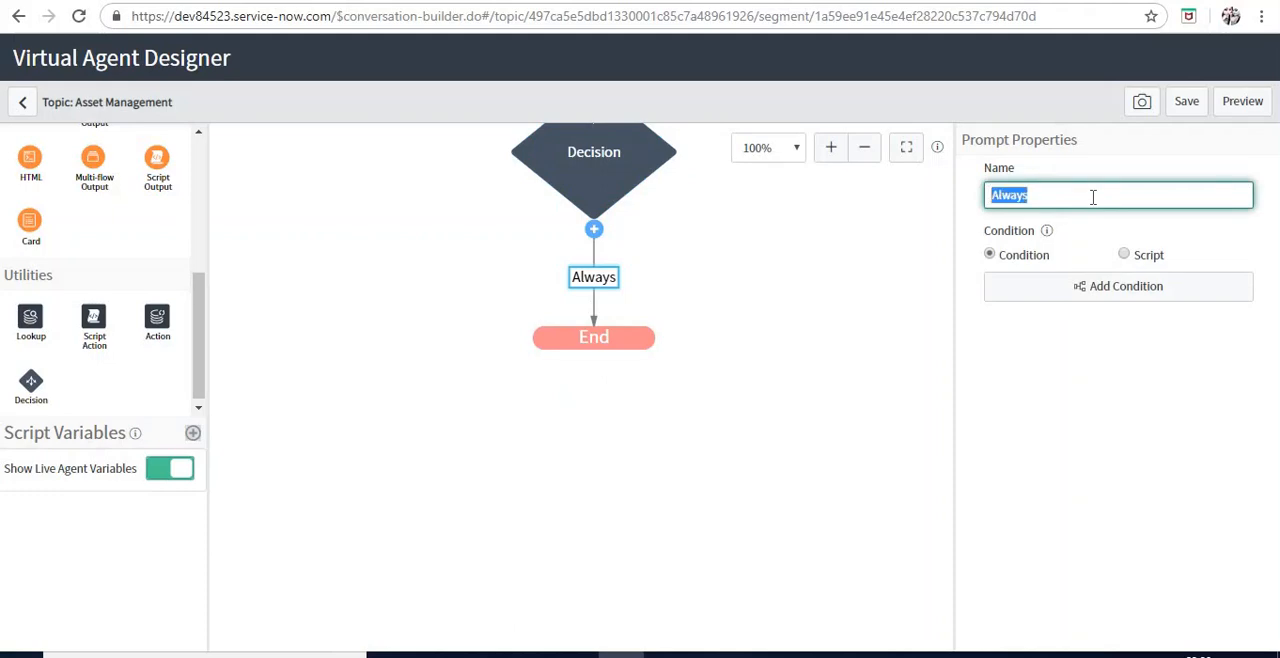
pyautogui.write('Comput')
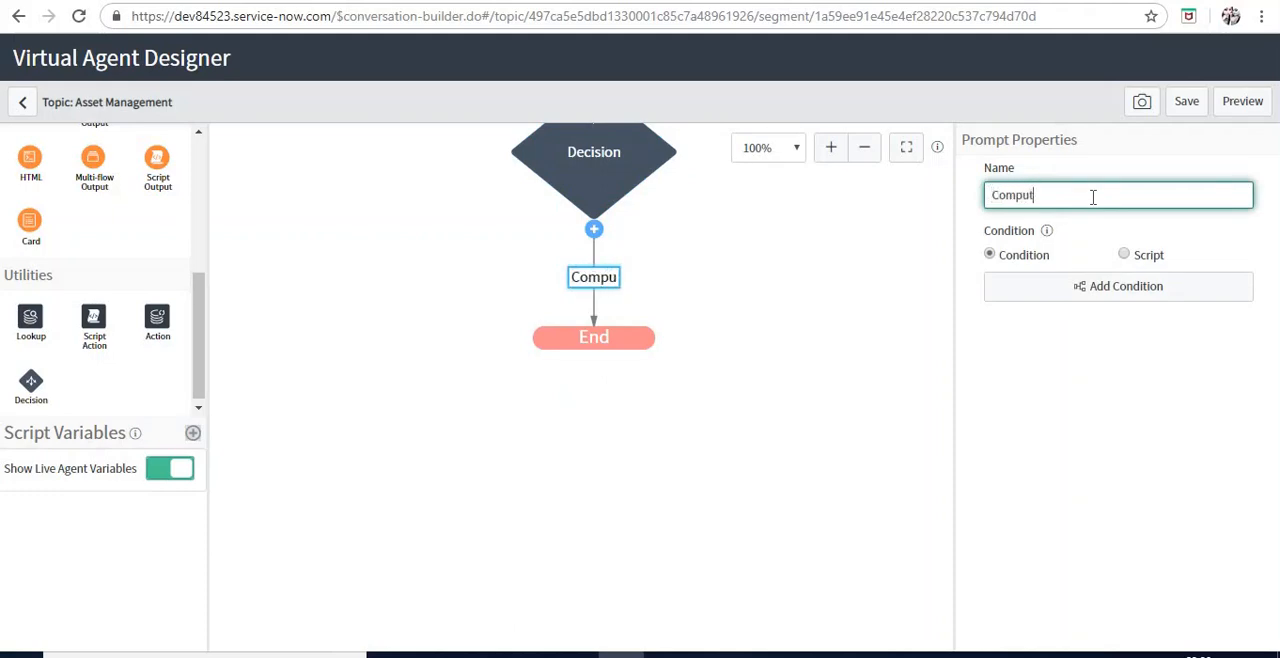
pyautogui.write('ers')
# Make the Computers branch's condition a script and copy the commented example's var applies line above the return statement
pyautogui.click(1128, 255)
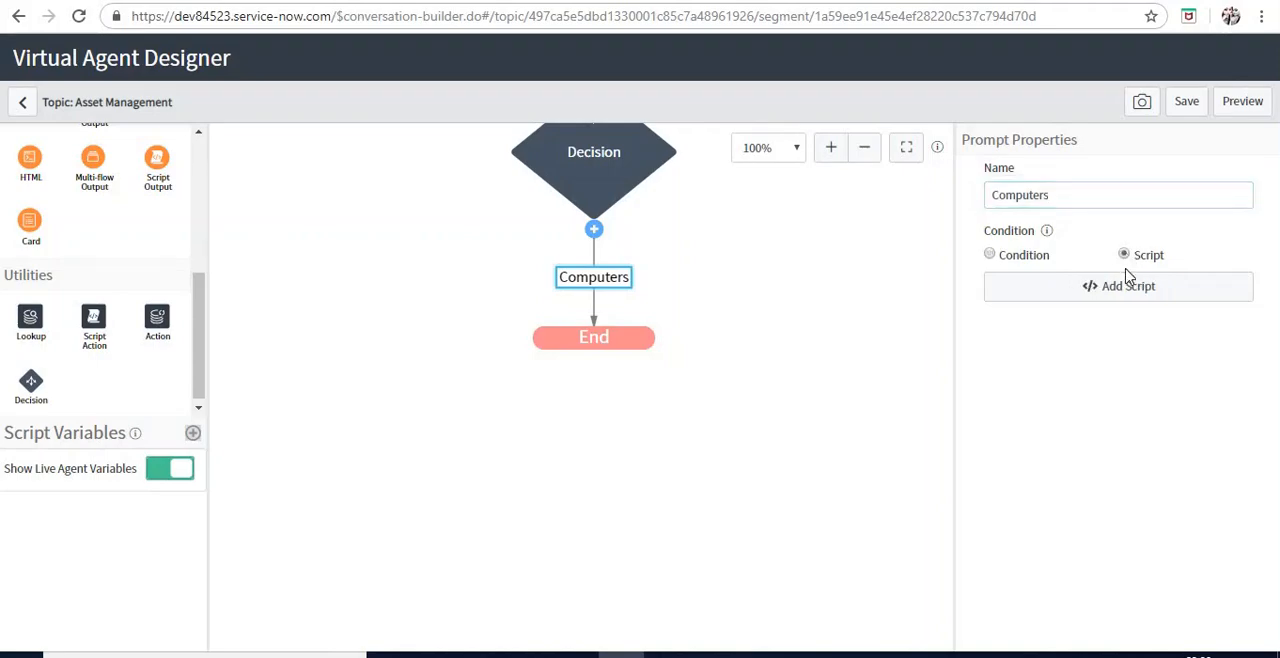
pyautogui.click(1128, 285)
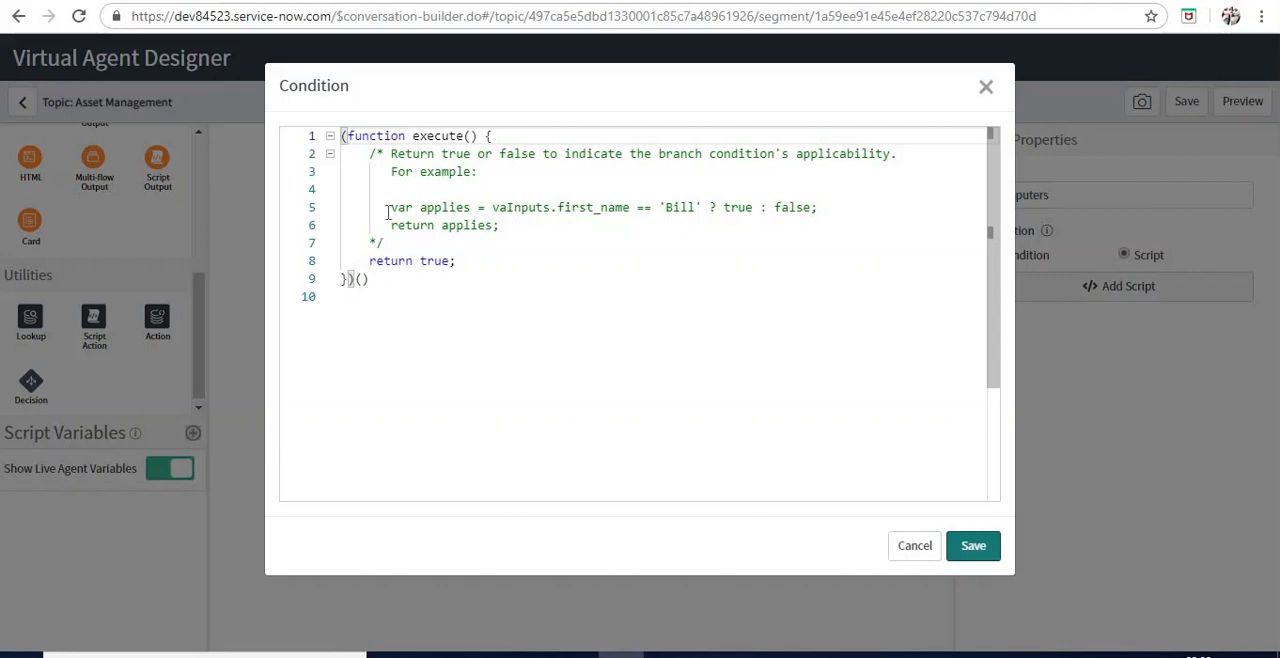
pyautogui.click(386, 210)
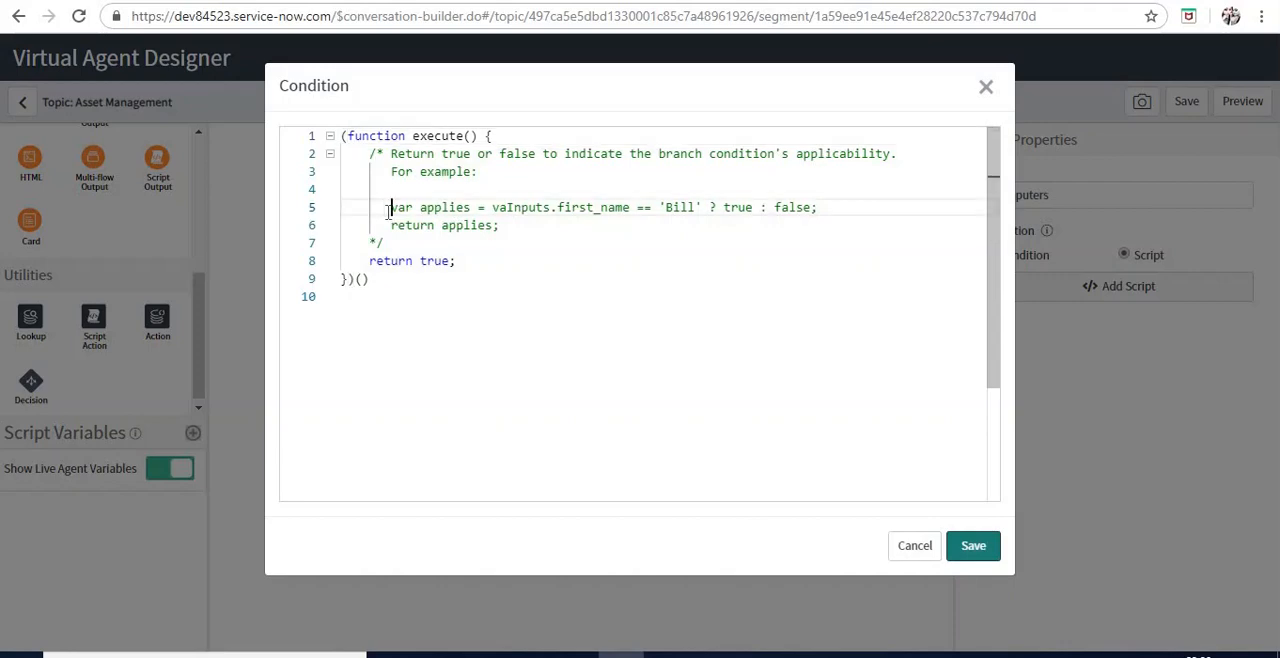
pyautogui.hotkey('shift', 'End')
pyautogui.hotkey('ctrl', 'c')
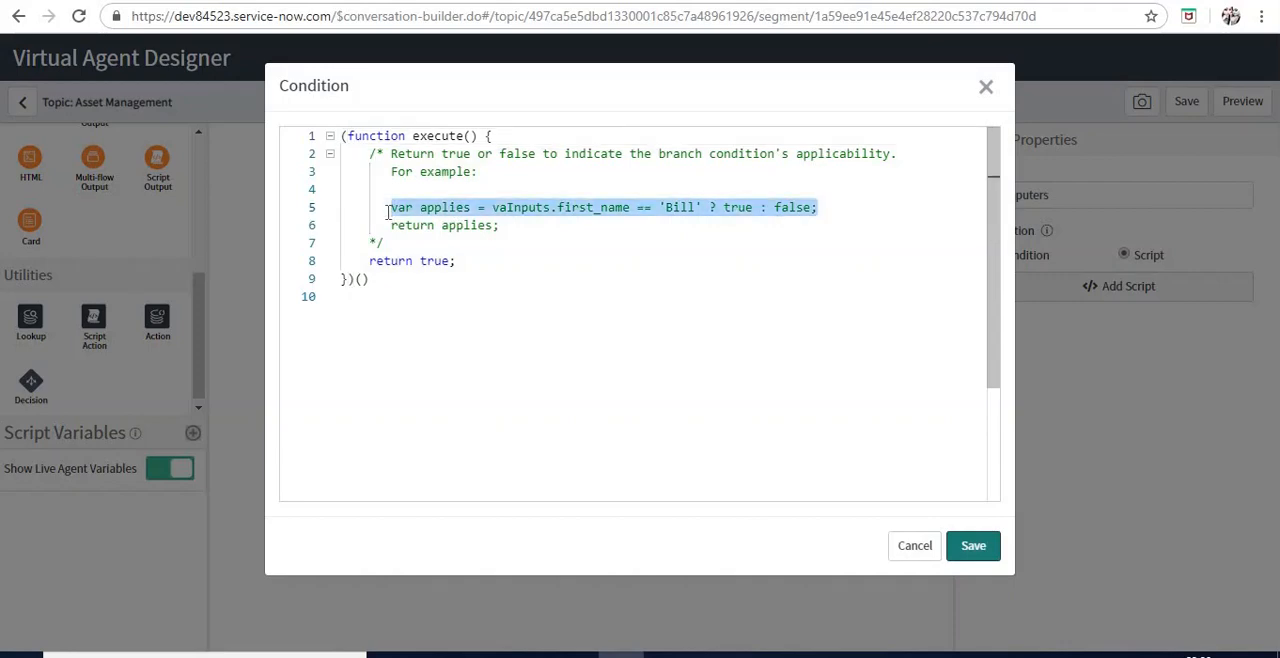
pyautogui.press('Down')
pyautogui.press('Down')
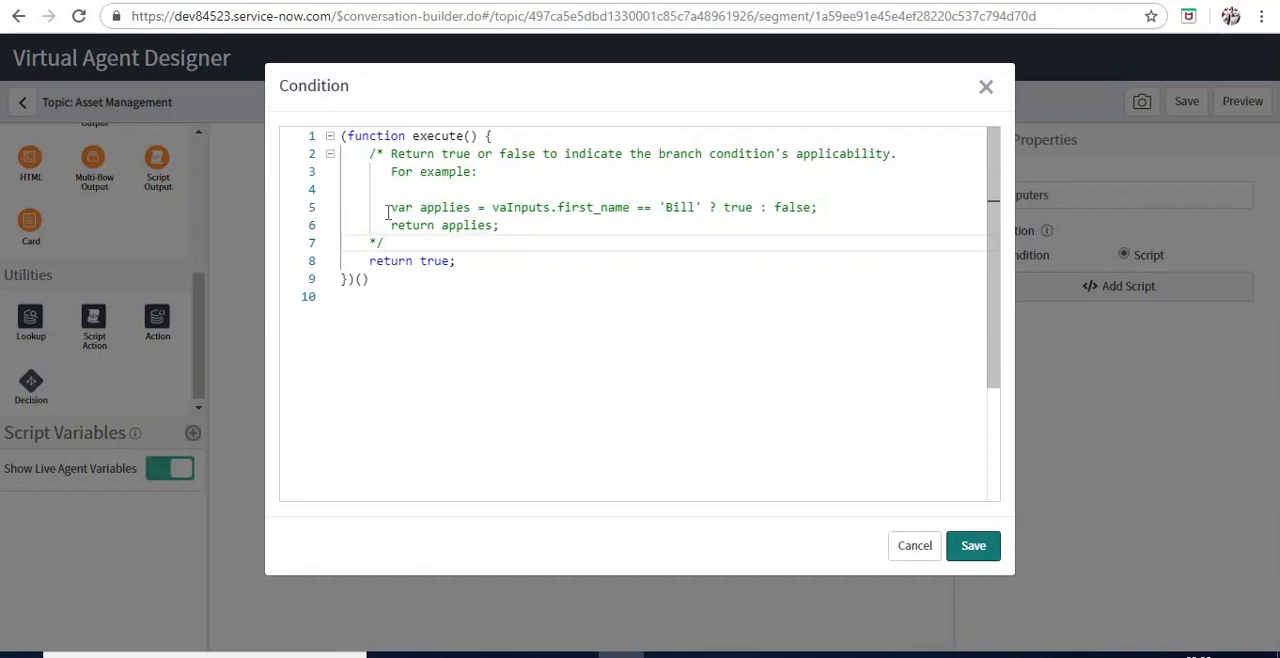
pyautogui.press('Return')
pyautogui.hotkey('ctrl', 'v')
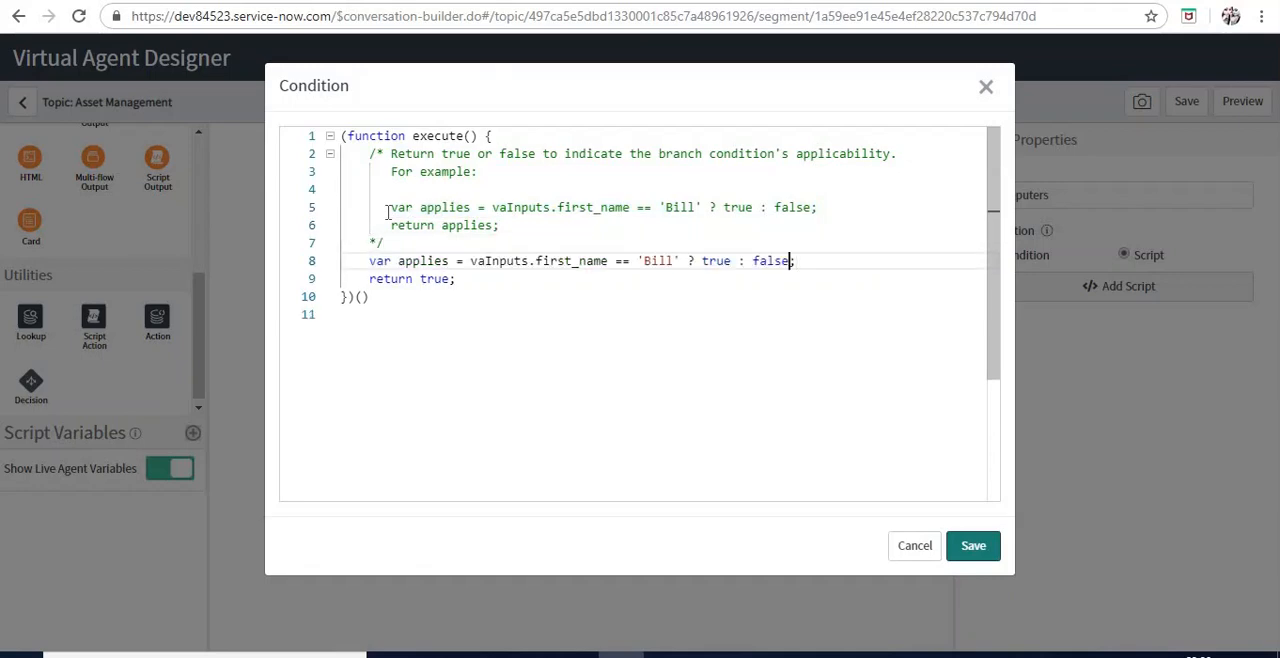
# Replace the first_name comparison in the copied line so it tests vaInputs.asset_choice.getValue() == '1'
pyautogui.press('Left')
pyautogui.press('Left')
pyautogui.press('Left')
pyautogui.press('Left')
pyautogui.press('Left')
pyautogui.press('Left')
pyautogui.press('Left')
pyautogui.press('Left')
pyautogui.press('Left')
pyautogui.press('Left')
pyautogui.press('Left')
pyautogui.press('Left')
pyautogui.press('Left')
pyautogui.hotkey('ctrl', 'shift', 'Left')
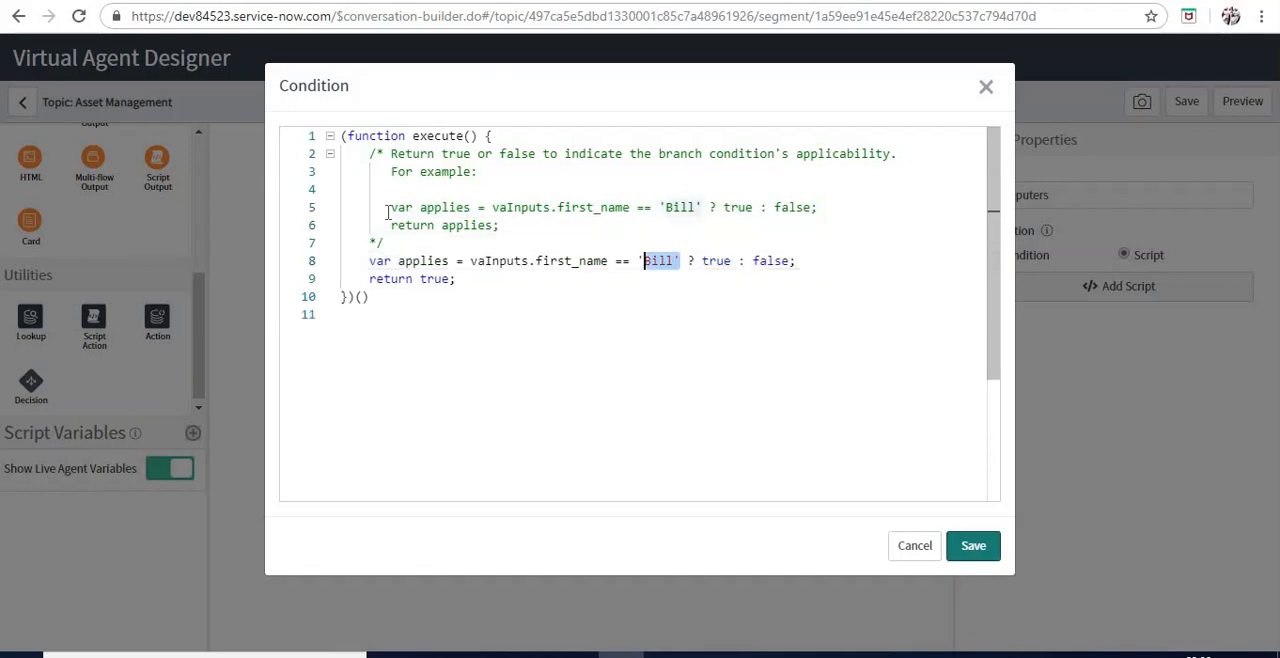
pyautogui.hotkey('ctrl', 'shift', 'Left')
pyautogui.hotkey('ctrl', 'shift', 'Left')
pyautogui.press('BackSpace')
pyautogui.press('BackSpace')
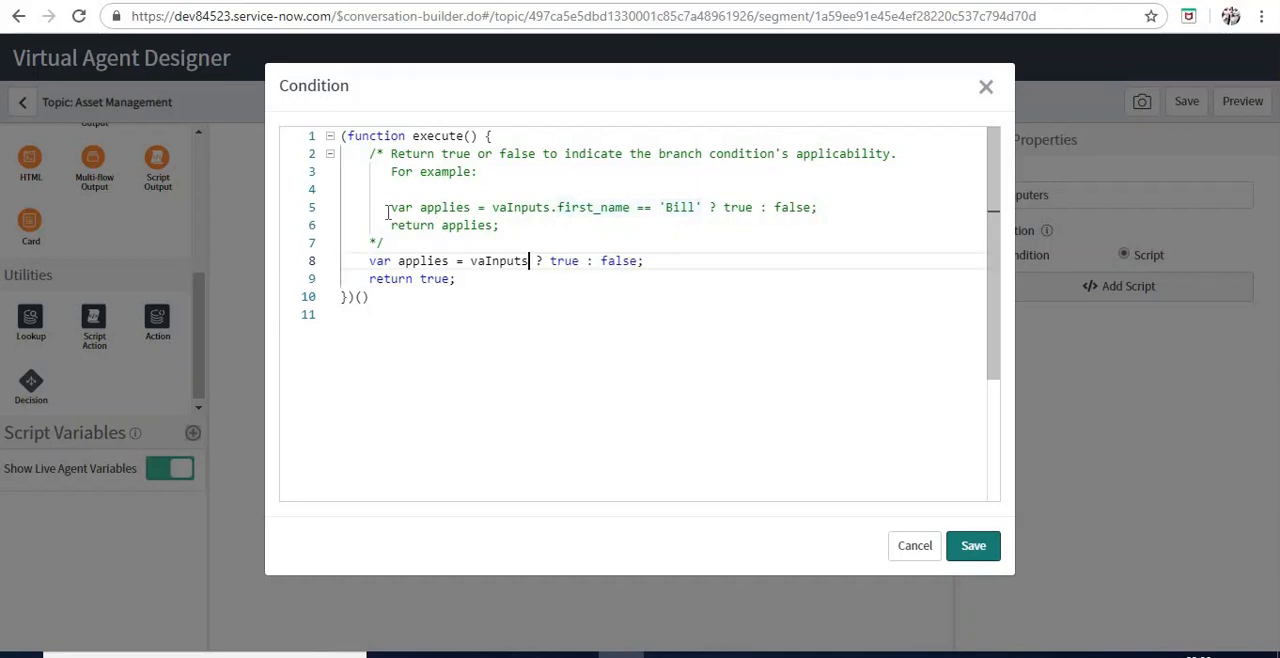
pyautogui.write('.')
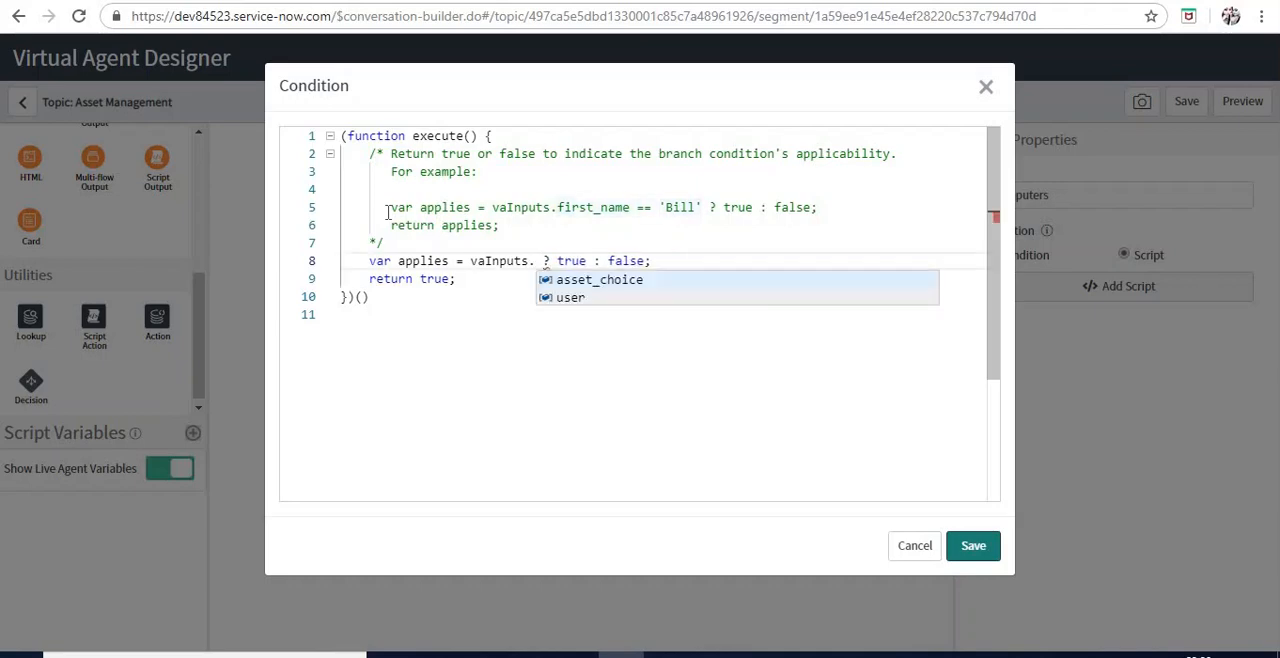
pyautogui.press('Return')
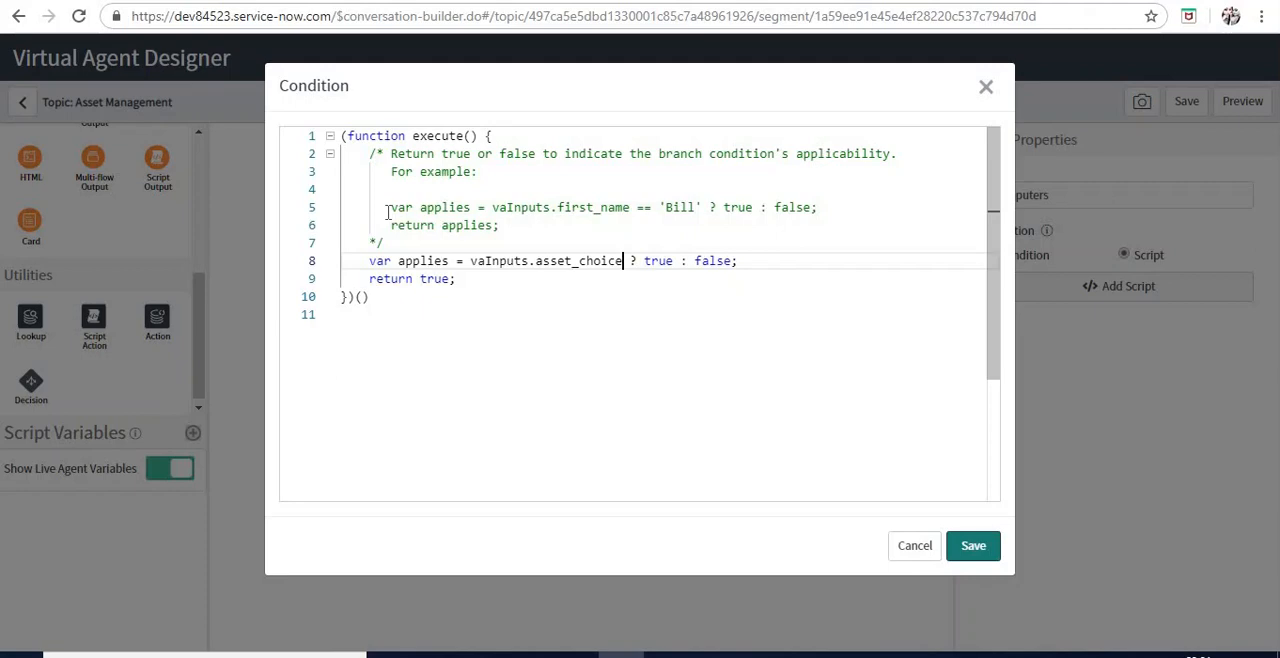
pyautogui.write('.')
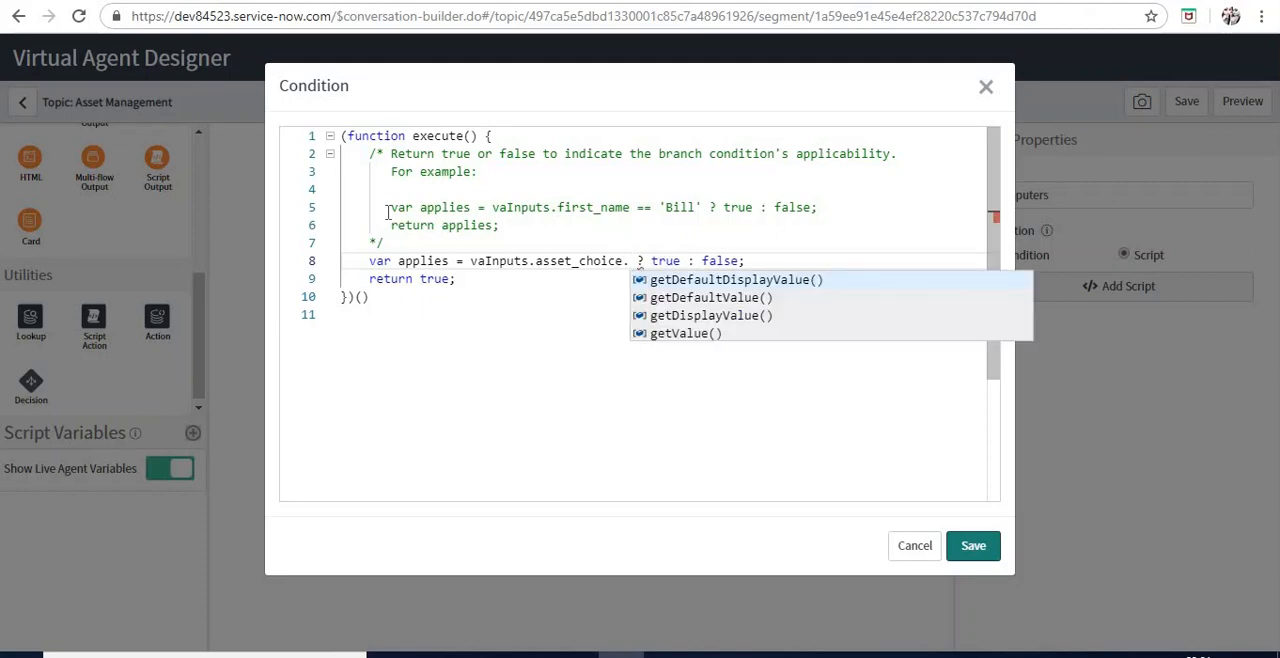
pyautogui.press('Return')
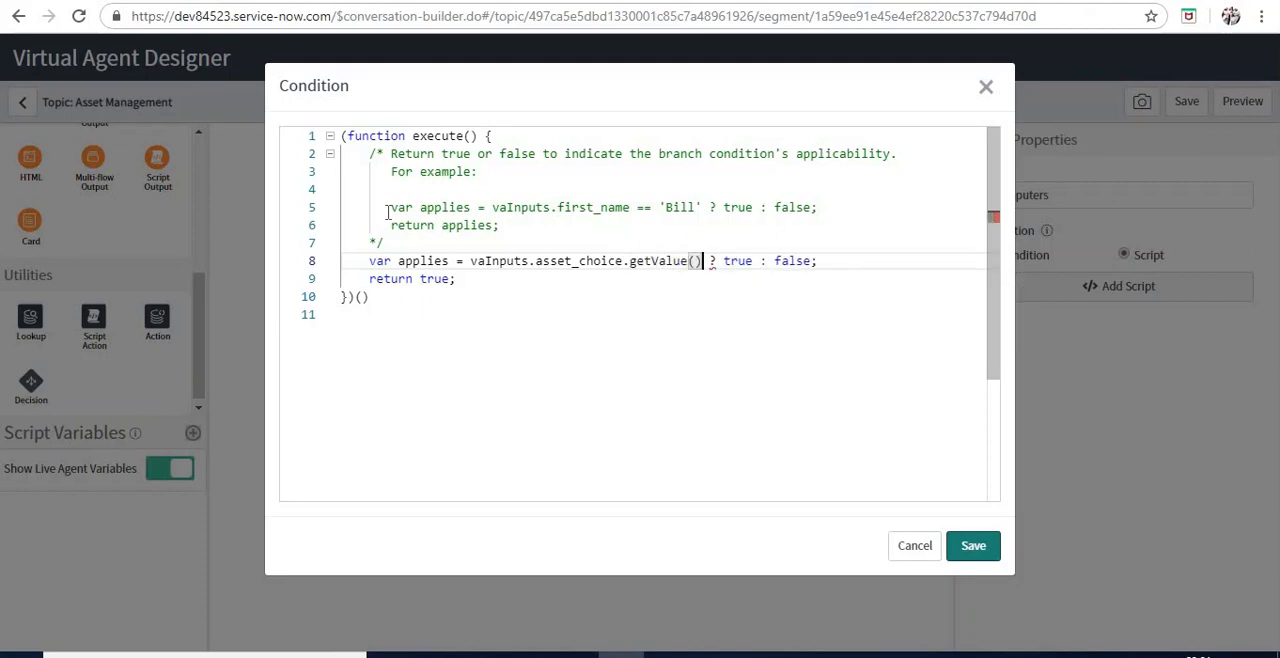
pyautogui.write('==  ')
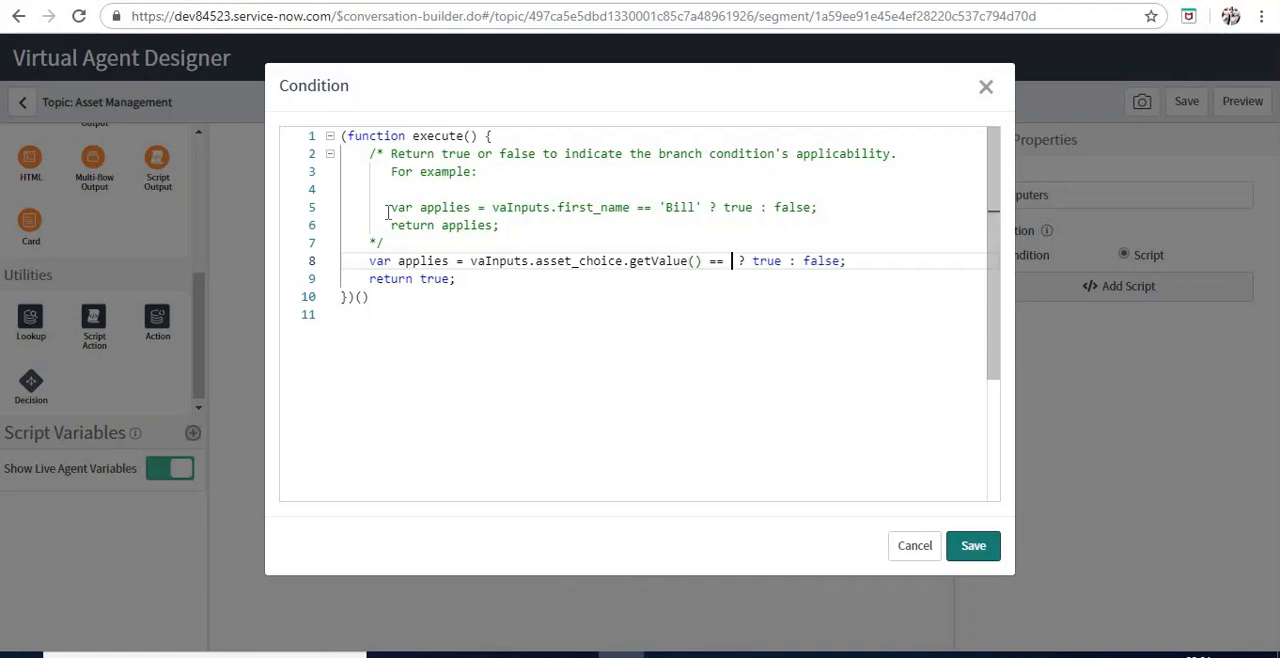
pyautogui.write("'1'")
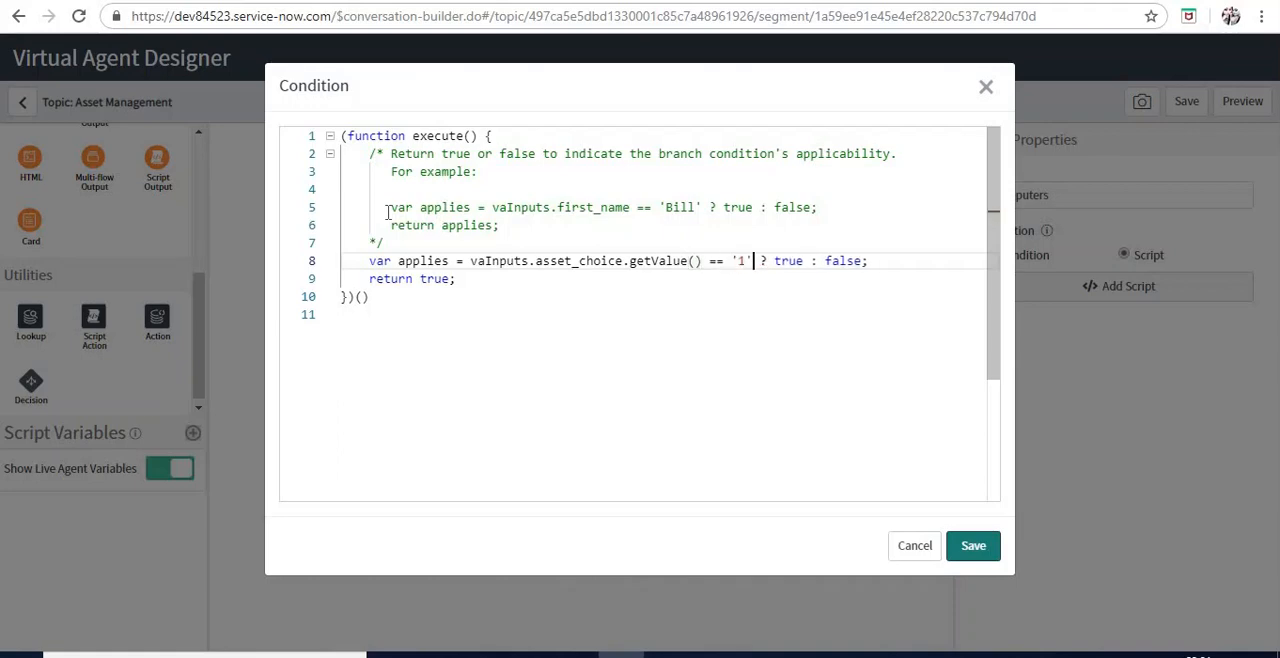
# Change the condition script's return statement to return applies instead of true
pyautogui.press('Right')
pyautogui.press('Right')
pyautogui.press('Down')
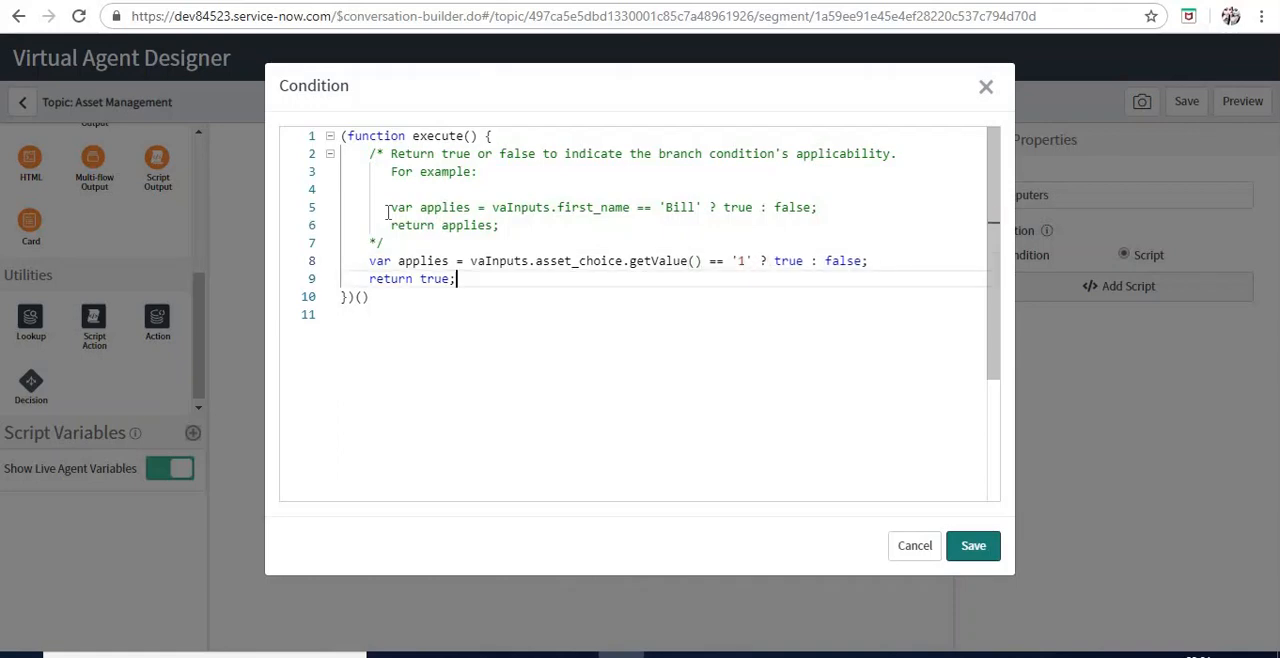
pyautogui.press('Left')
pyautogui.hotkey('ctrl', 'shift', 'Left')
pyautogui.press('BackSpace')
pyautogui.write('app')
pyautogui.press('Return')
pyautogui.press('Up')
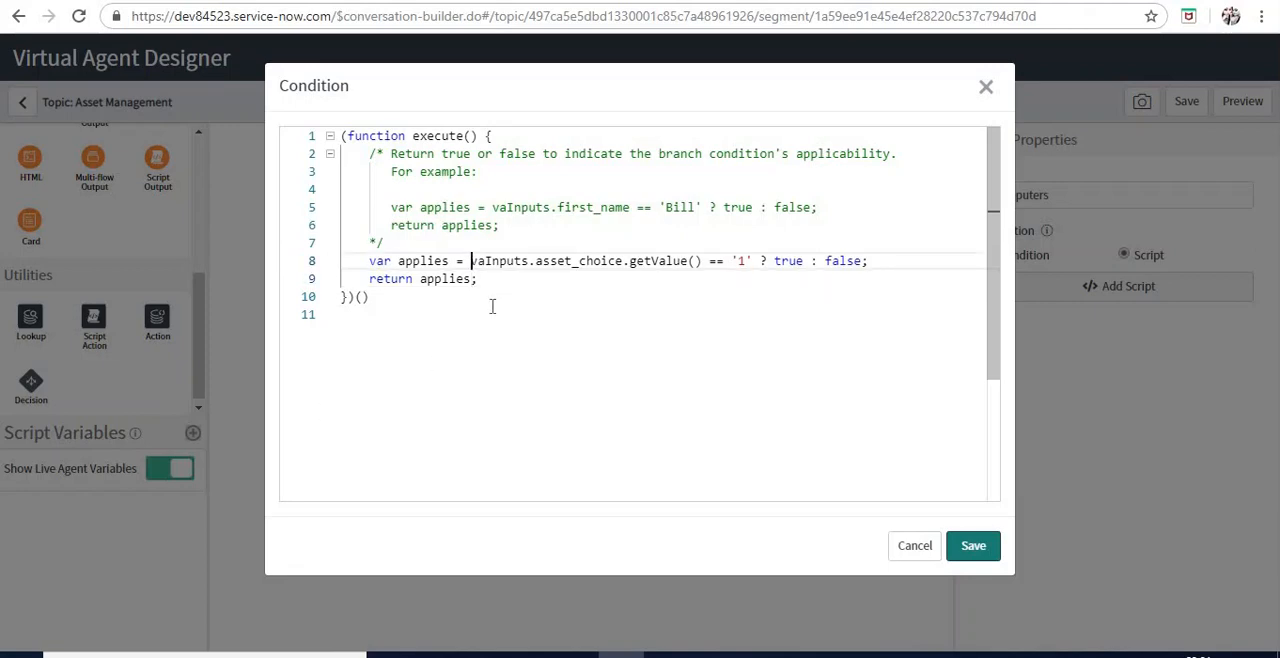
# Copy the script's var applies line, add a Computer selection comment after the return statement, and save the Computers condition
pyautogui.press('Home')
pyautogui.hotkey('shift', 'End')
pyautogui.hotkey('ctrl', 'c')
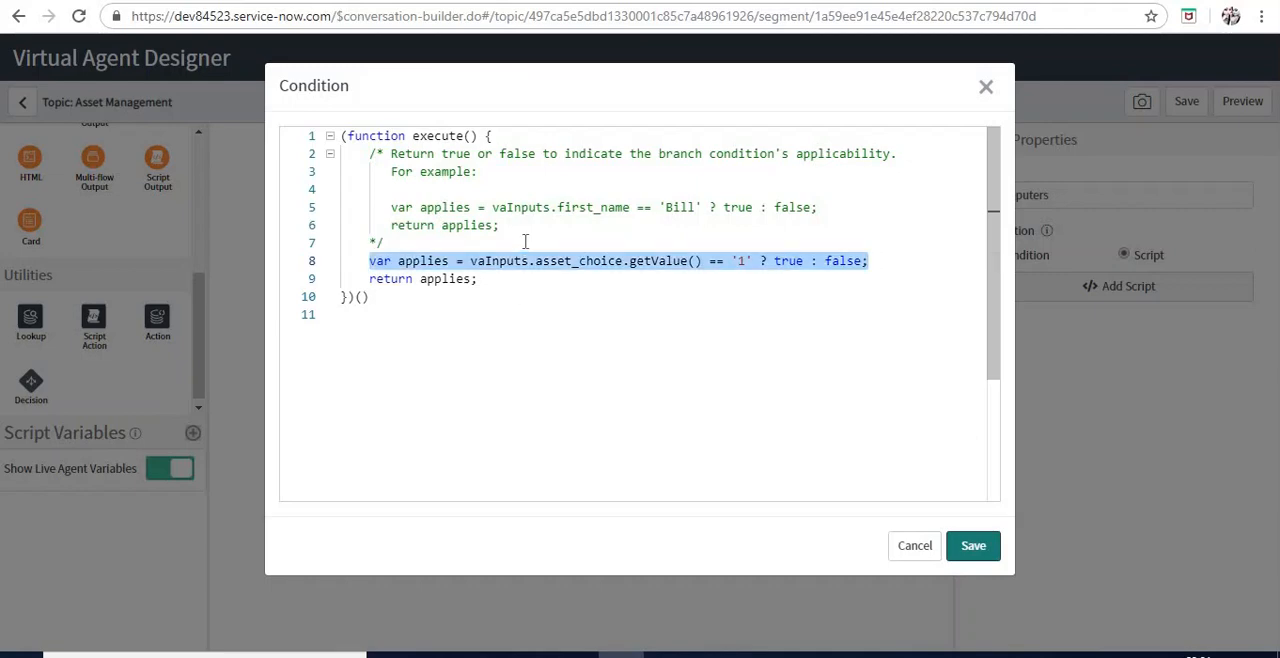
pyautogui.click(507, 278)
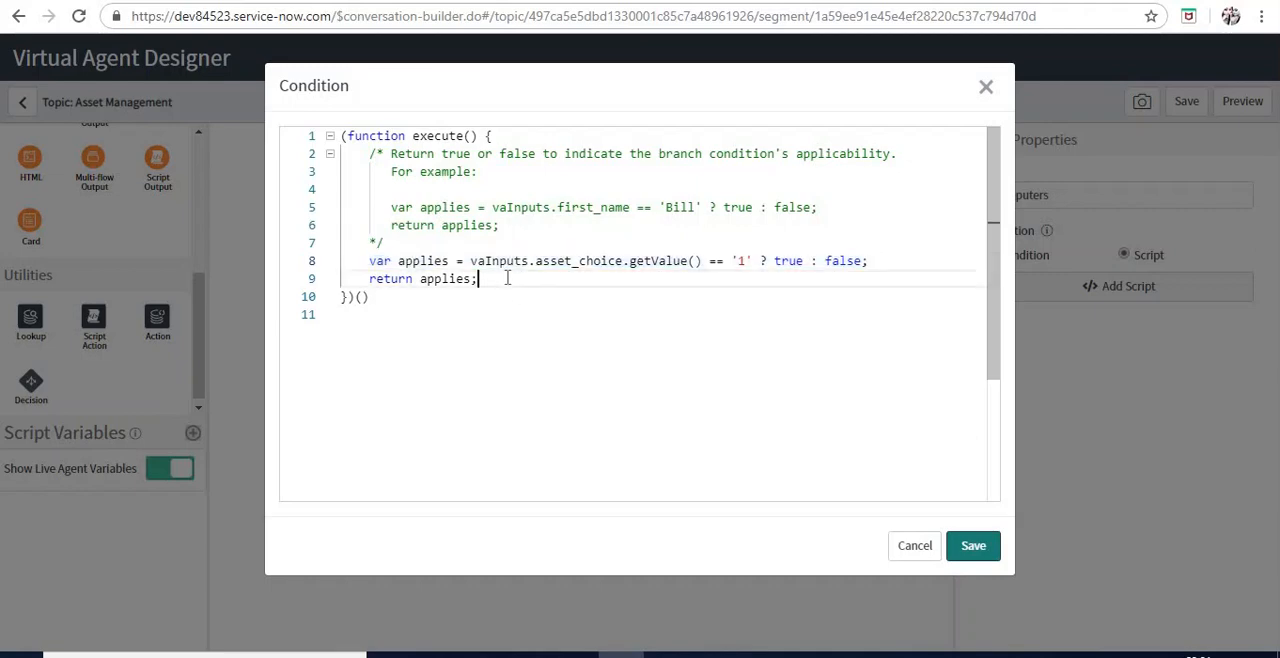
pyautogui.write('//Computers')
pyautogui.press('BackSpace')
pyautogui.write('selection')
pyautogui.click(970, 546)
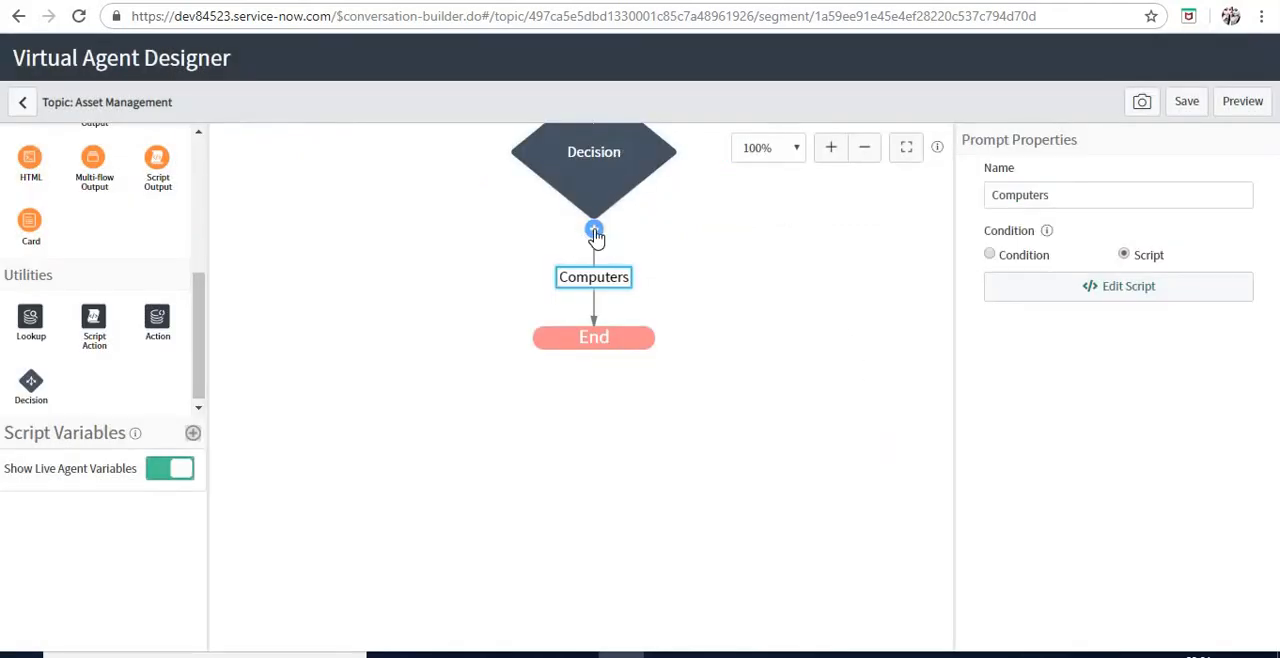
# Add a second branch to the Decision node, name it Servers and set its condition type to script
pyautogui.click(594, 232)
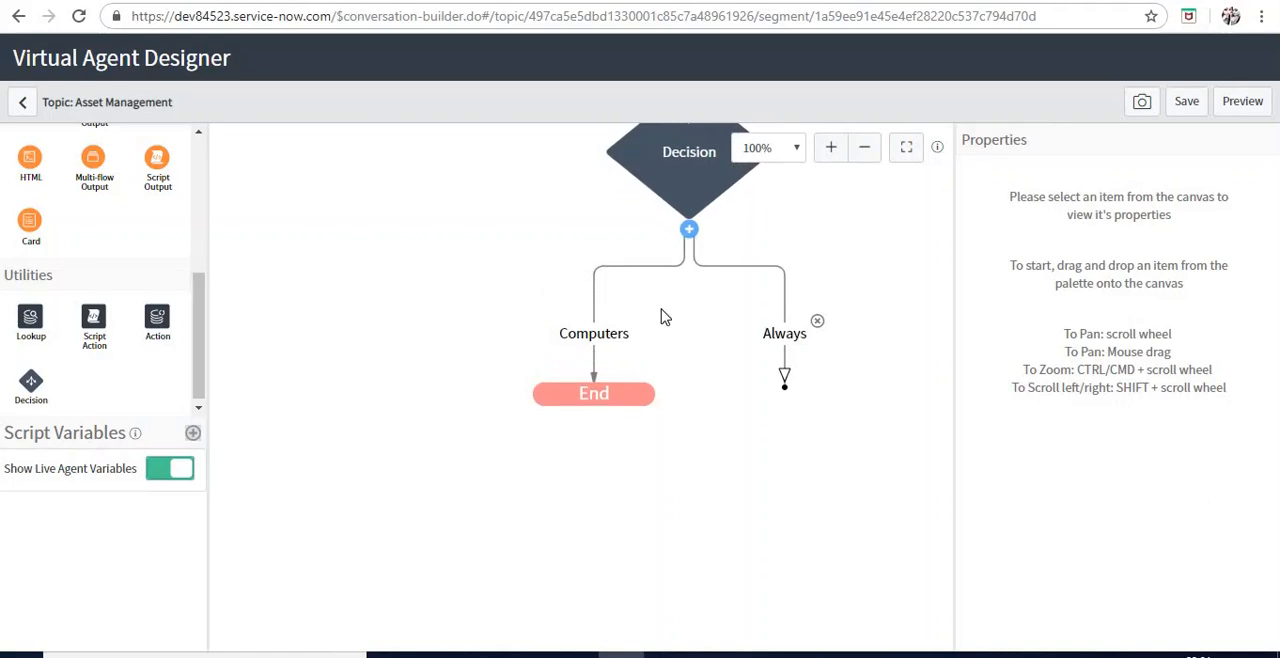
pyautogui.click(780, 342)
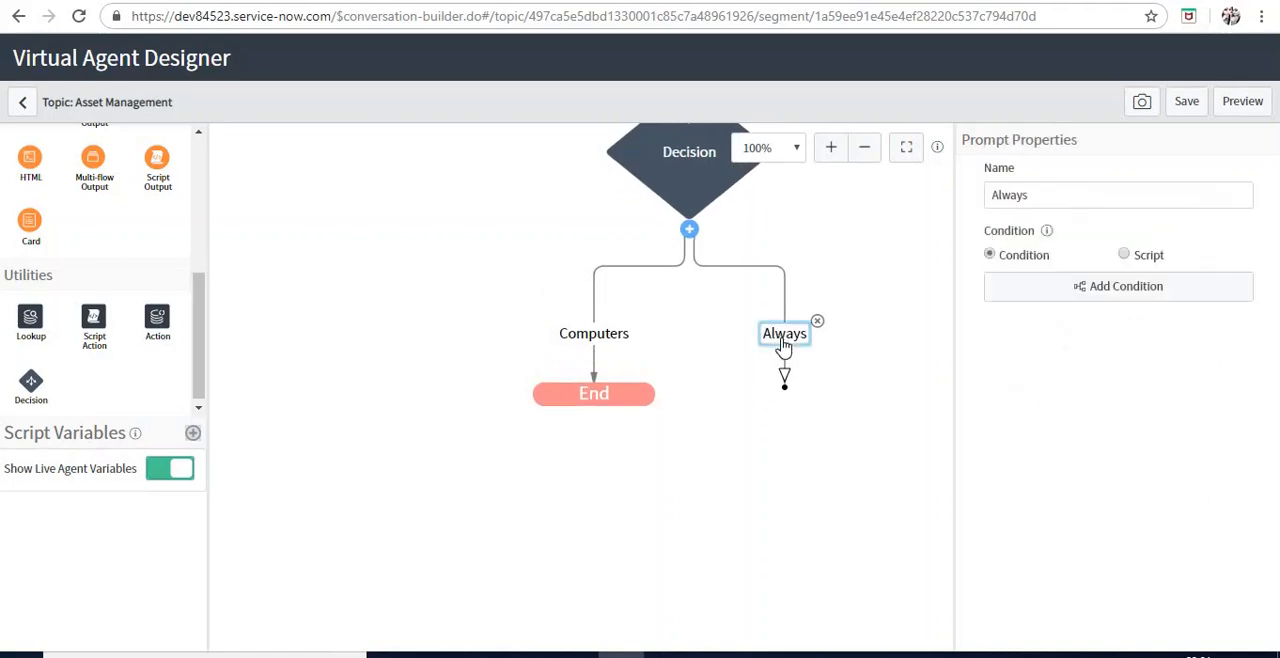
pyautogui.click(1142, 196)
pyautogui.write('Servers')
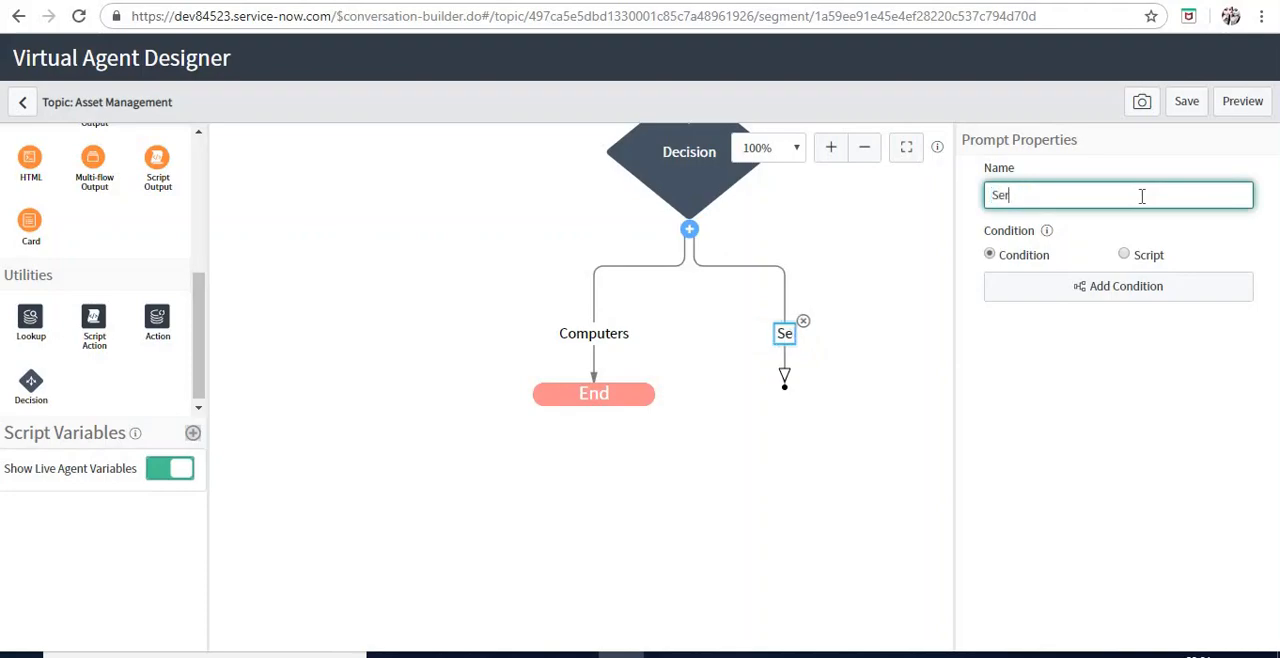
pyautogui.click(1138, 256)
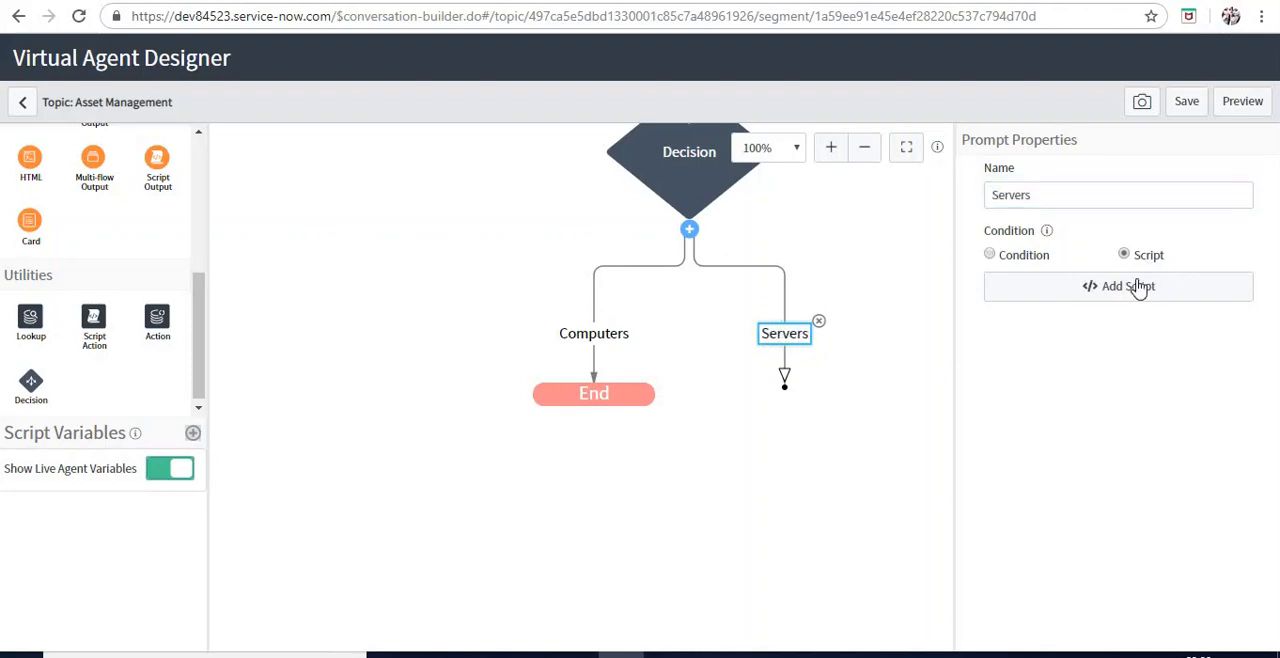
# Paste the copied var applies line above the return statement in the Servers branch's condition script and compare asset_choice with '2'
pyautogui.click(1140, 292)
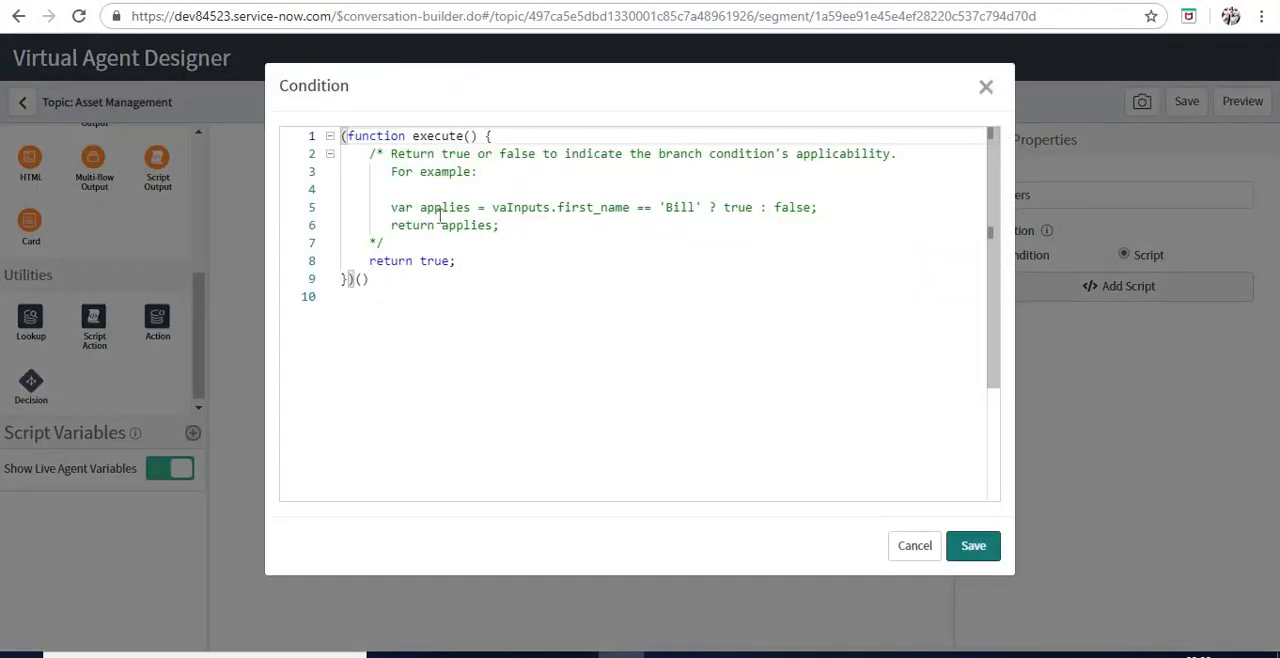
pyautogui.click(394, 243)
pyautogui.press('Return')
pyautogui.hotkey('ctrl', 'v')
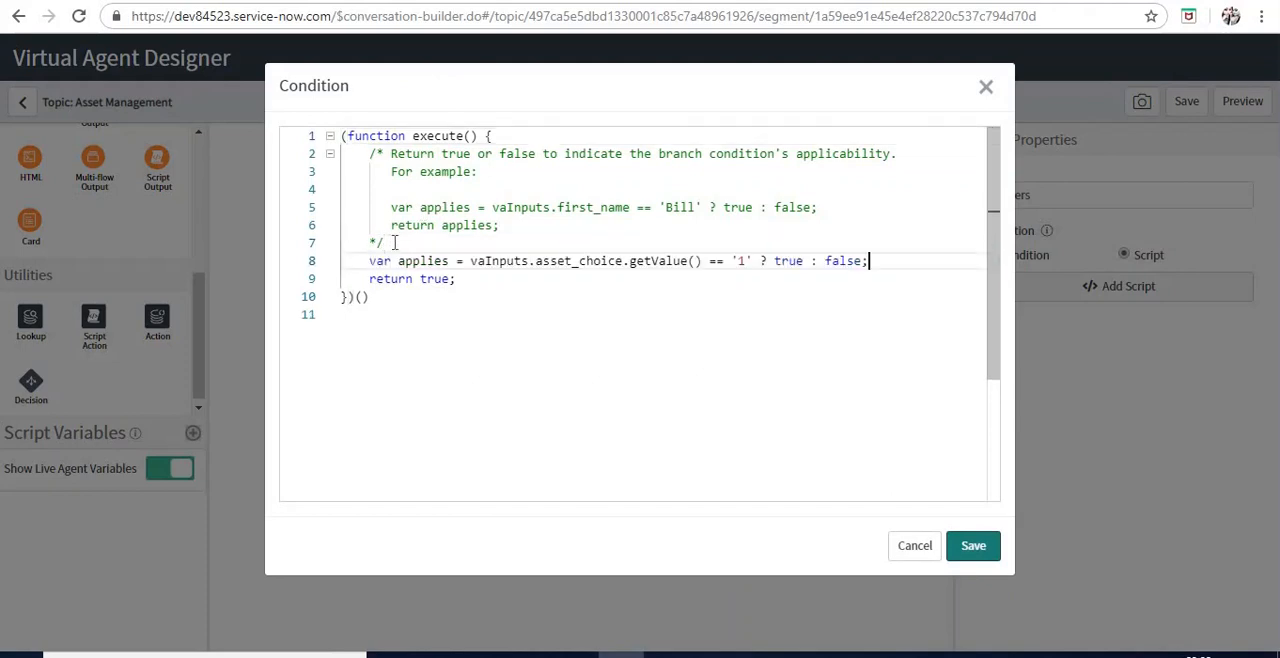
pyautogui.click(745, 261)
pyautogui.press('BackSpace')
pyautogui.write('2')
# Make the Servers condition script return applies instead of true and save it
pyautogui.doubleClick(425, 281)
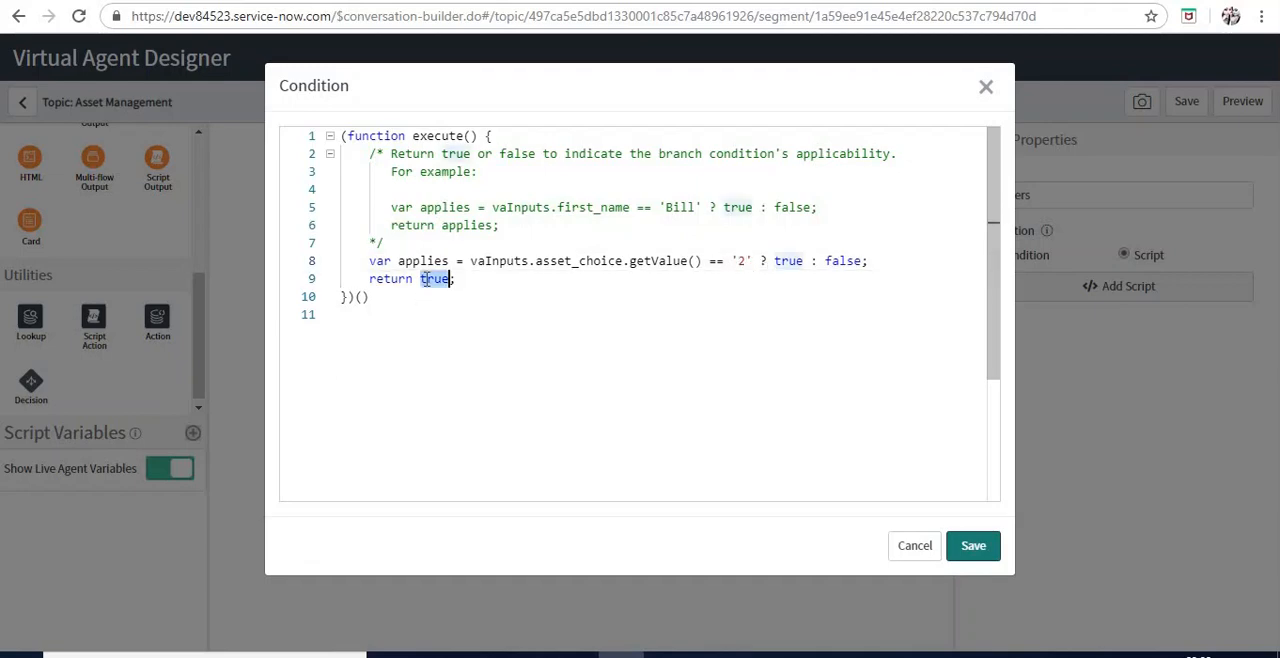
pyautogui.write('applies')
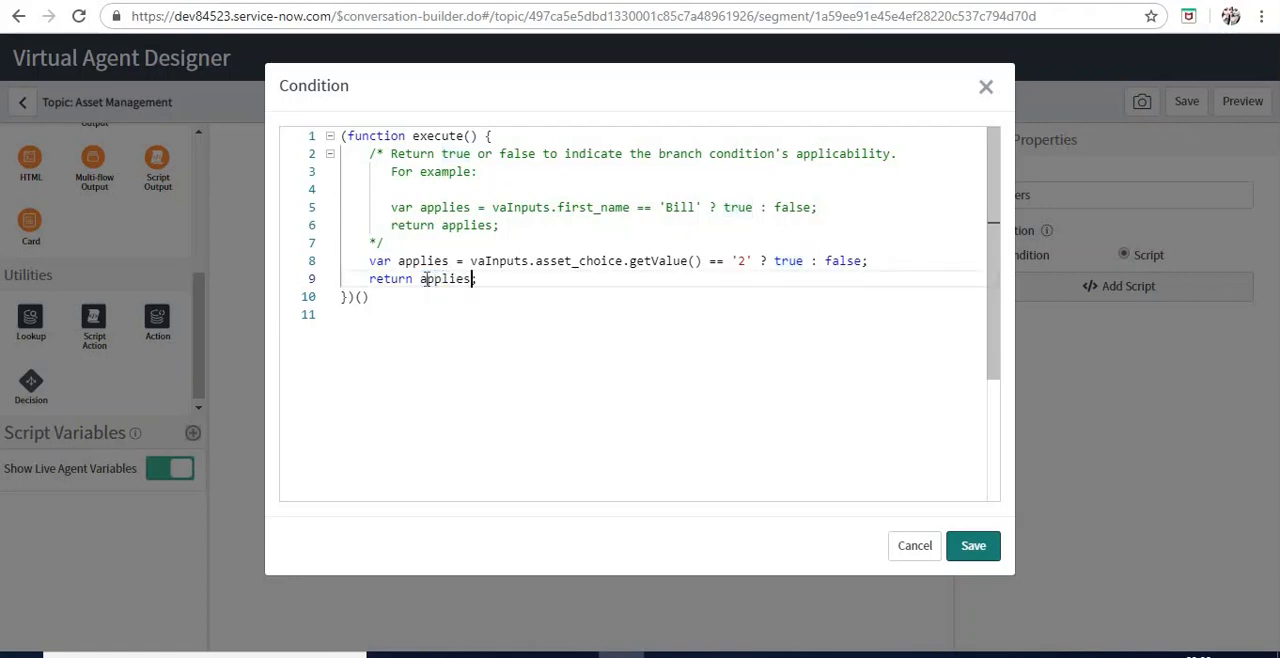
pyautogui.click(981, 553)
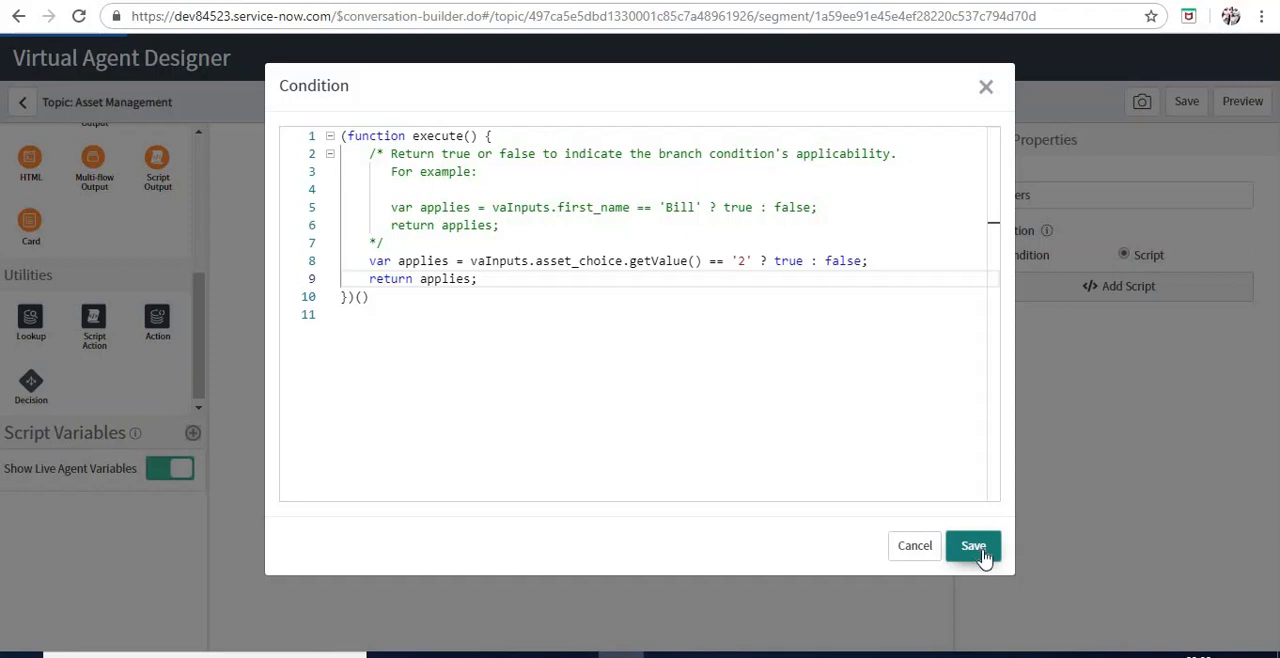
pyautogui.click(982, 552)
pyautogui.click(975, 548)
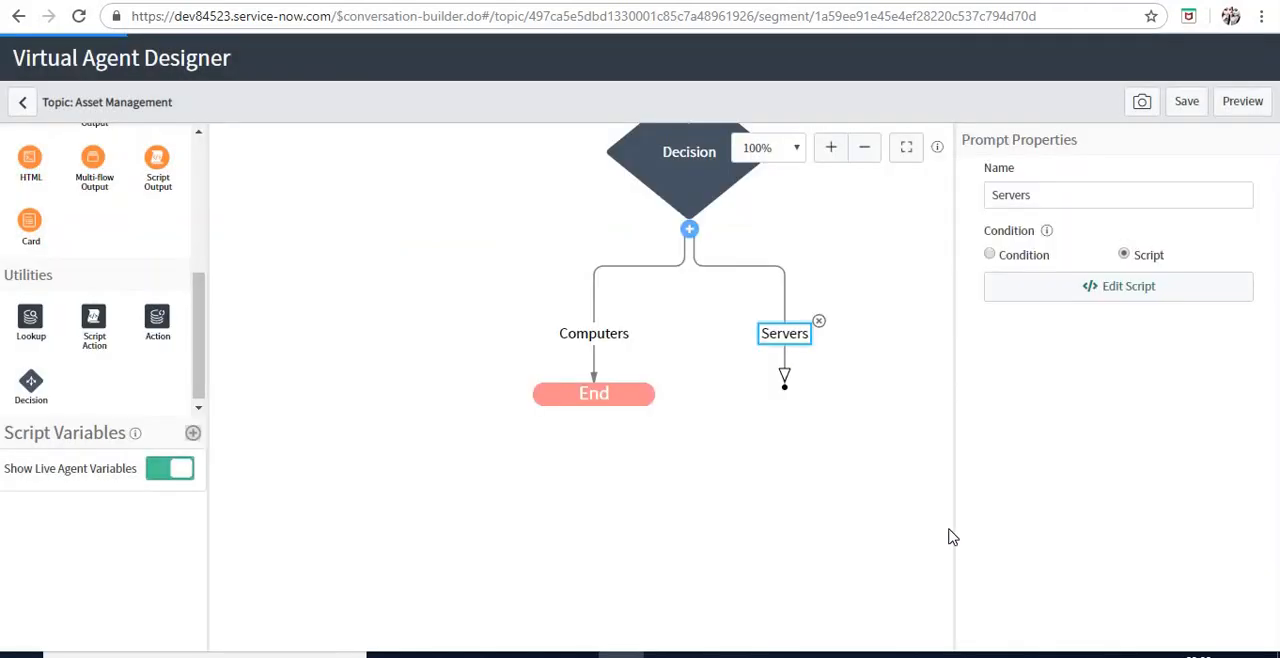
# Add a third branch to the Decision node, name it GoodbyeStep and set its condition type to script
pyautogui.click(692, 231)
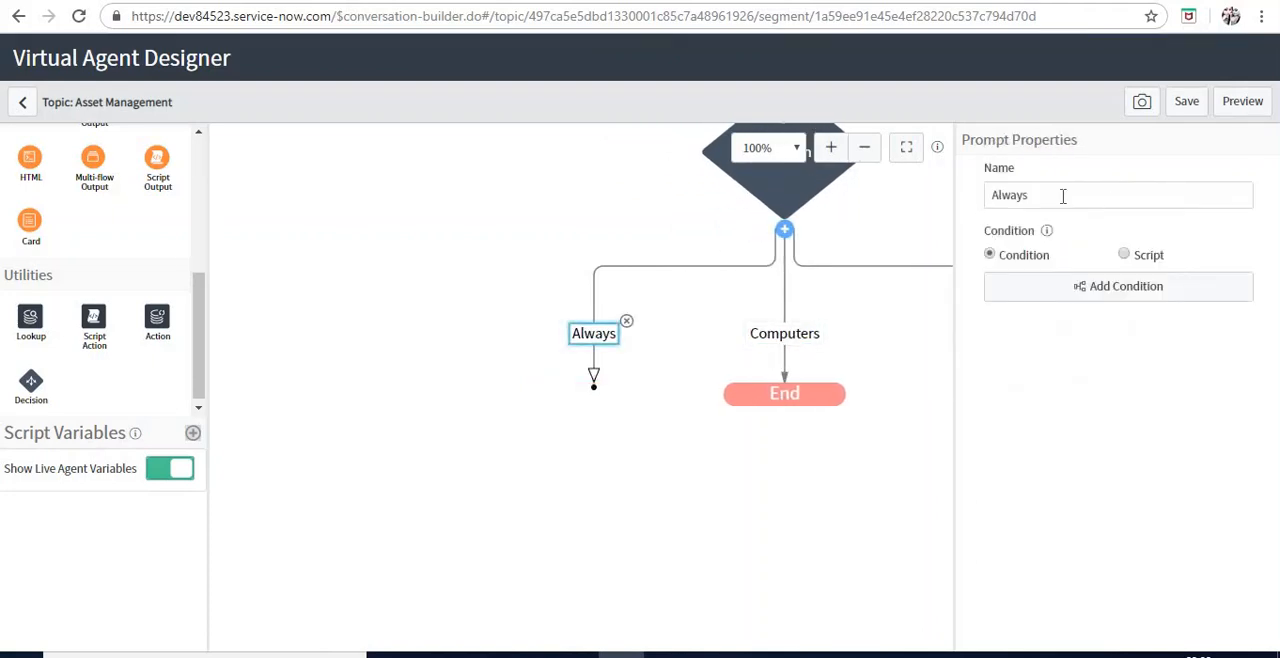
pyautogui.doubleClick(1034, 196)
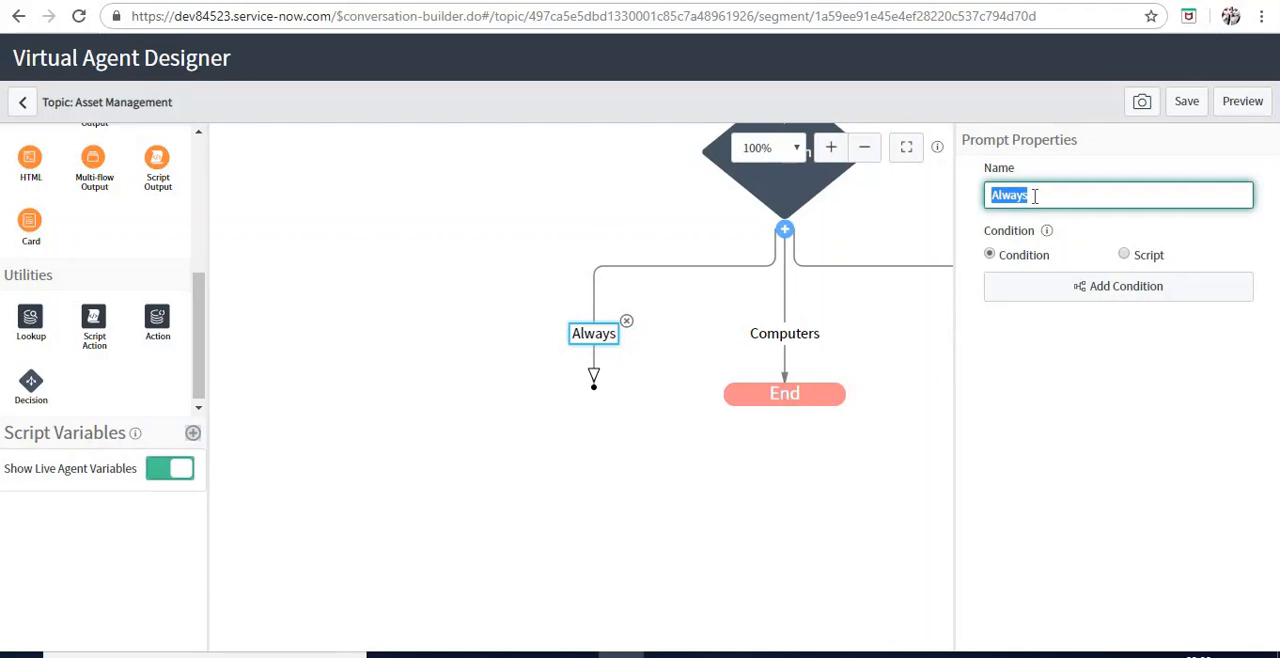
pyautogui.write('Goodbye')
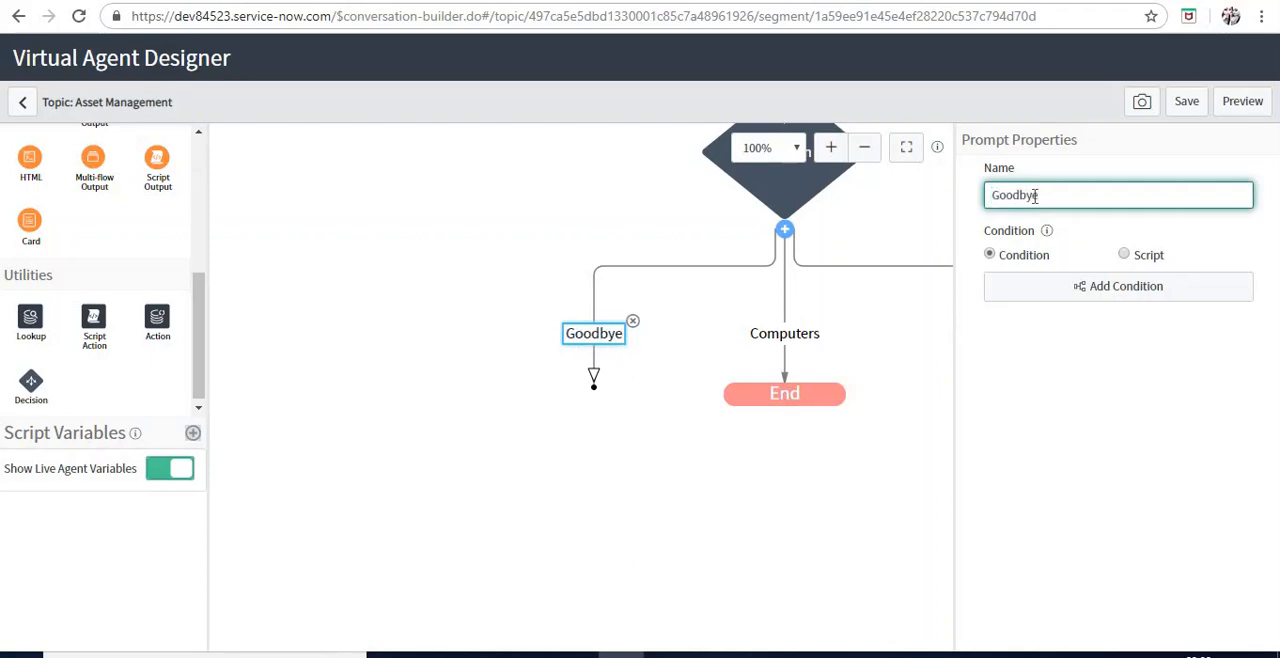
pyautogui.write('T')
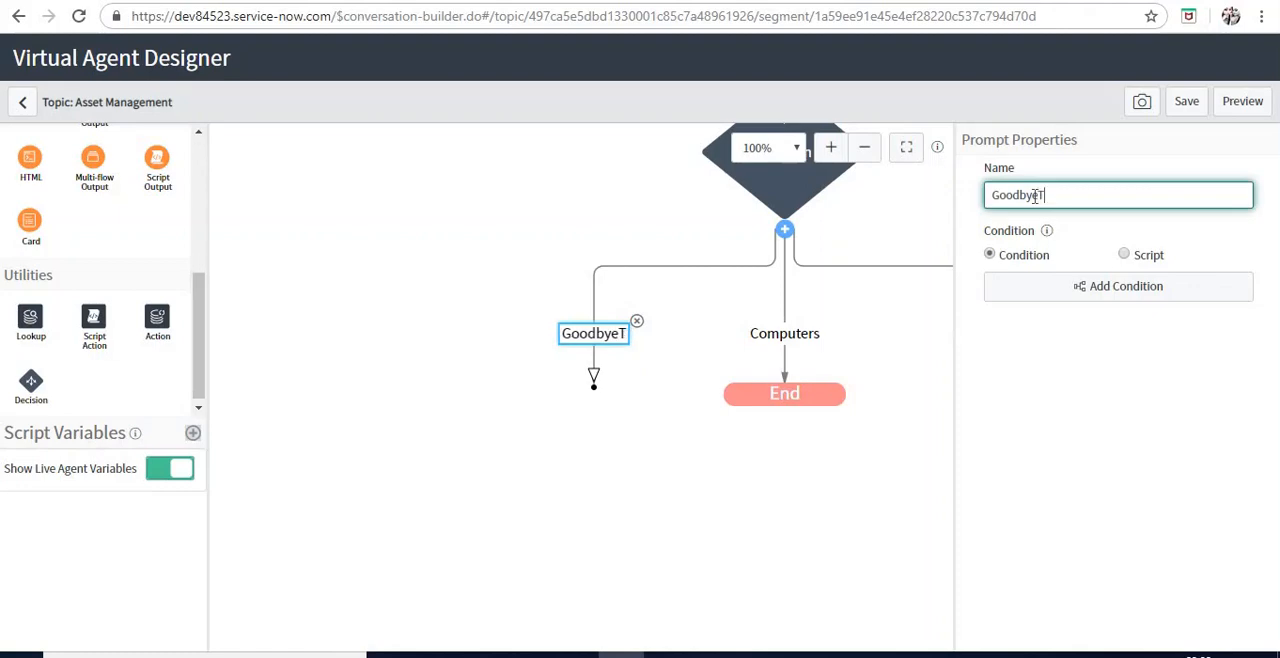
pyautogui.press('BackSpace')
pyautogui.write('Step')
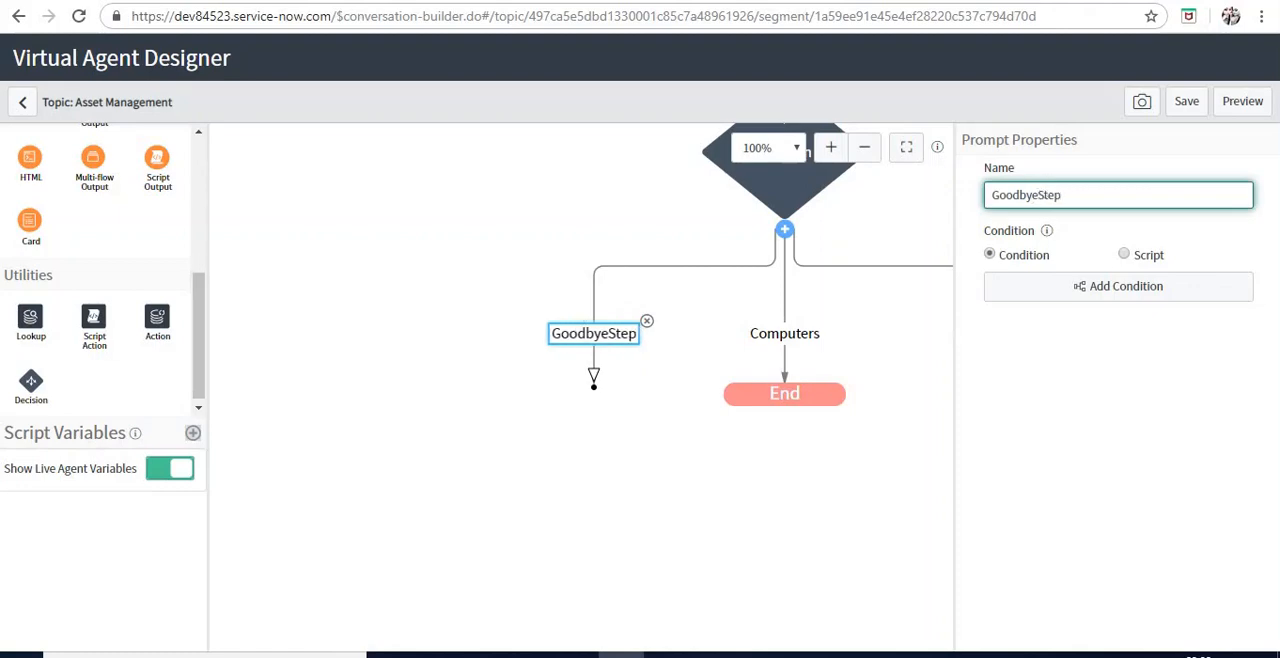
pyautogui.click(1146, 258)
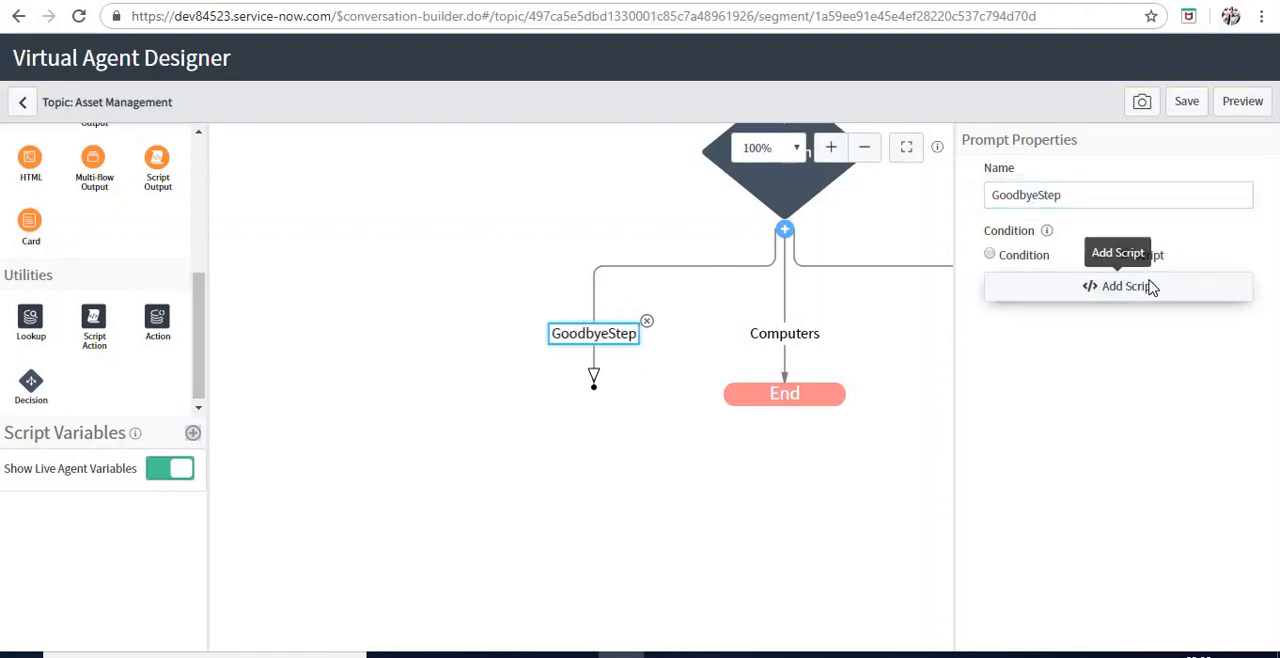
# Paste the copied var applies line into the GoodbyeStep branch's condition script and compare asset_choice with '0'
pyautogui.click(1145, 287)
pyautogui.click(414, 247)
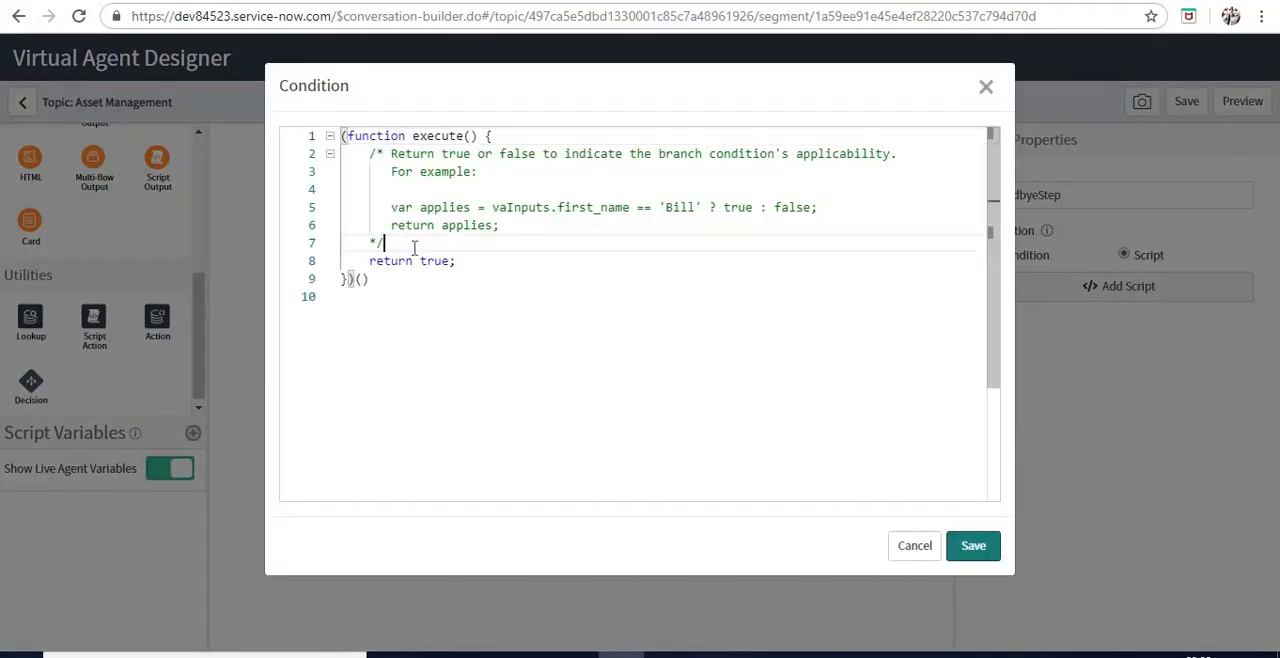
pyautogui.press('Return')
pyautogui.write("var applies = vaInputs.asset_choice.getValue() == '1' ? true : false;")
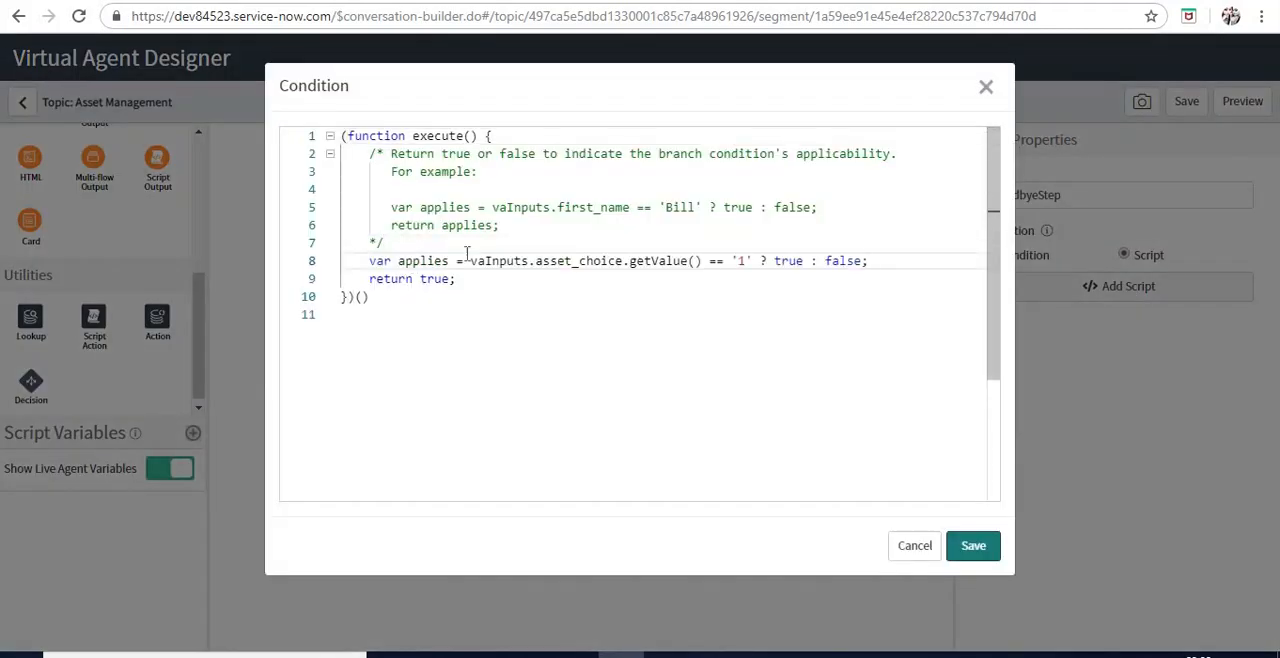
pyautogui.click(741, 262)
pyautogui.press('Delete')
pyautogui.write('0')
# Make the GoodbyeStep condition script return applies instead of true and save it
pyautogui.click(422, 278)
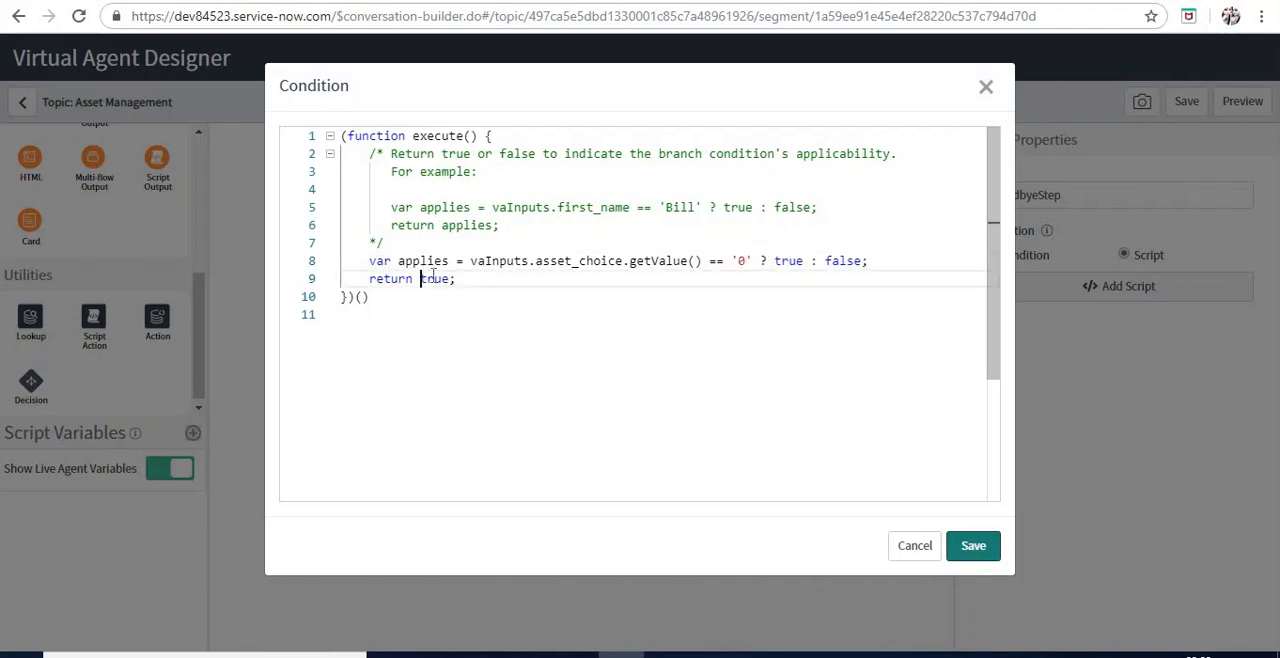
pyautogui.doubleClick(428, 279)
pyautogui.write('applies')
pyautogui.click(984, 556)
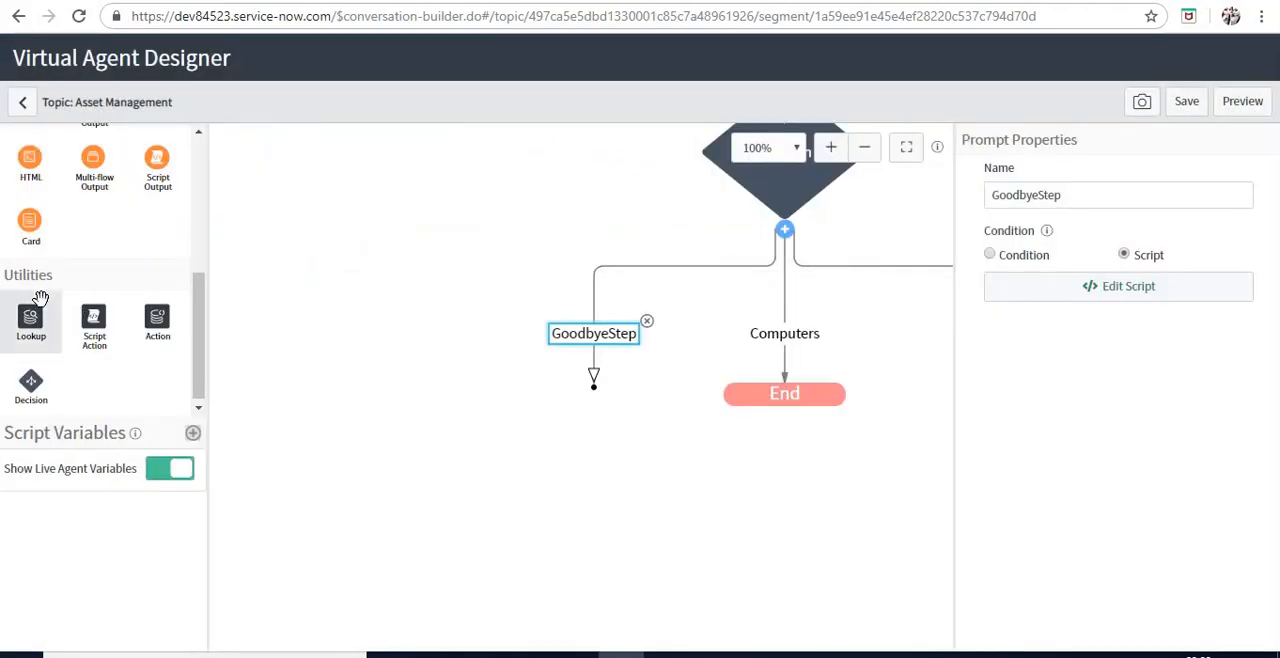
# Add a Text bot response under the GoodbyeStep branch and name it goodbyemsg
pyautogui.moveTo(199, 383); pyautogui.dragTo(200, 333)
pyautogui.moveTo(33, 231); pyautogui.dragTo(686, 378)
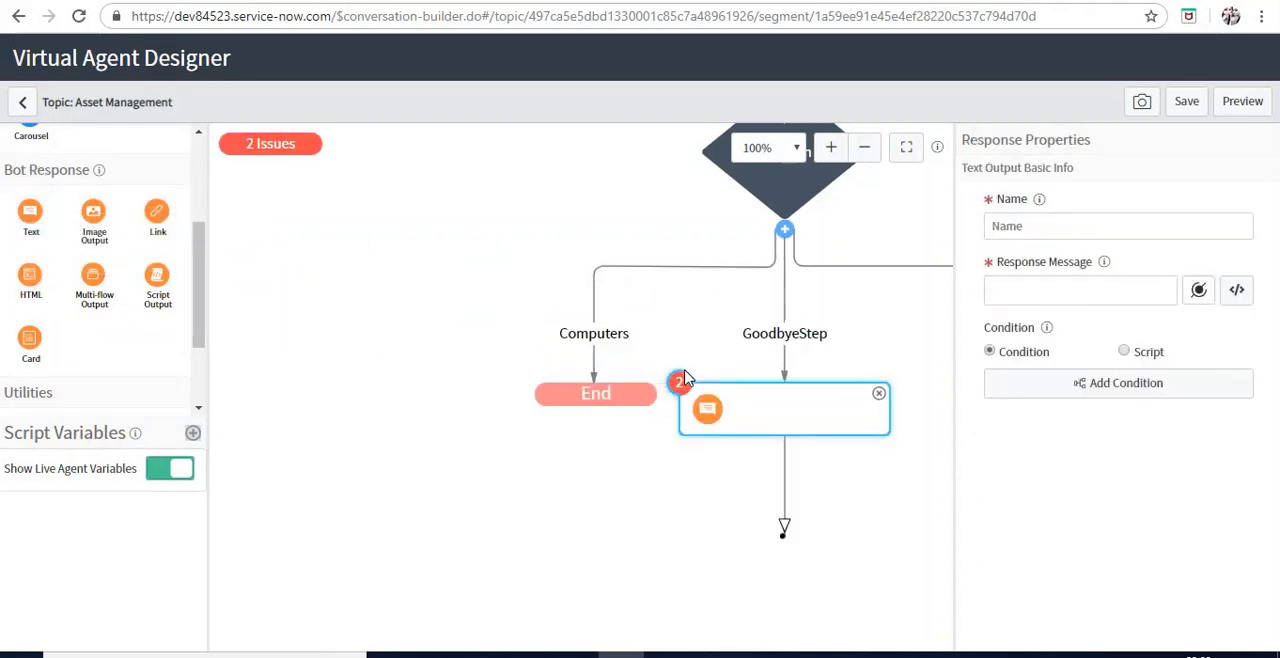
pyautogui.click(1104, 229)
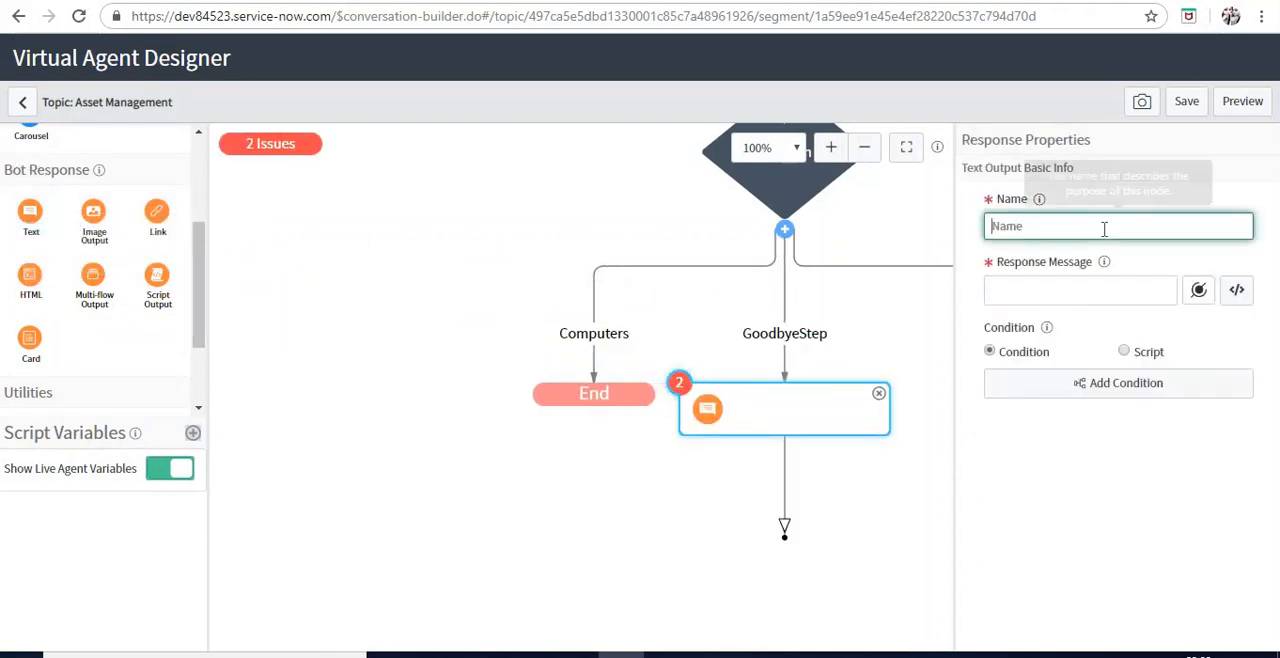
pyautogui.write('goodbyemsg')
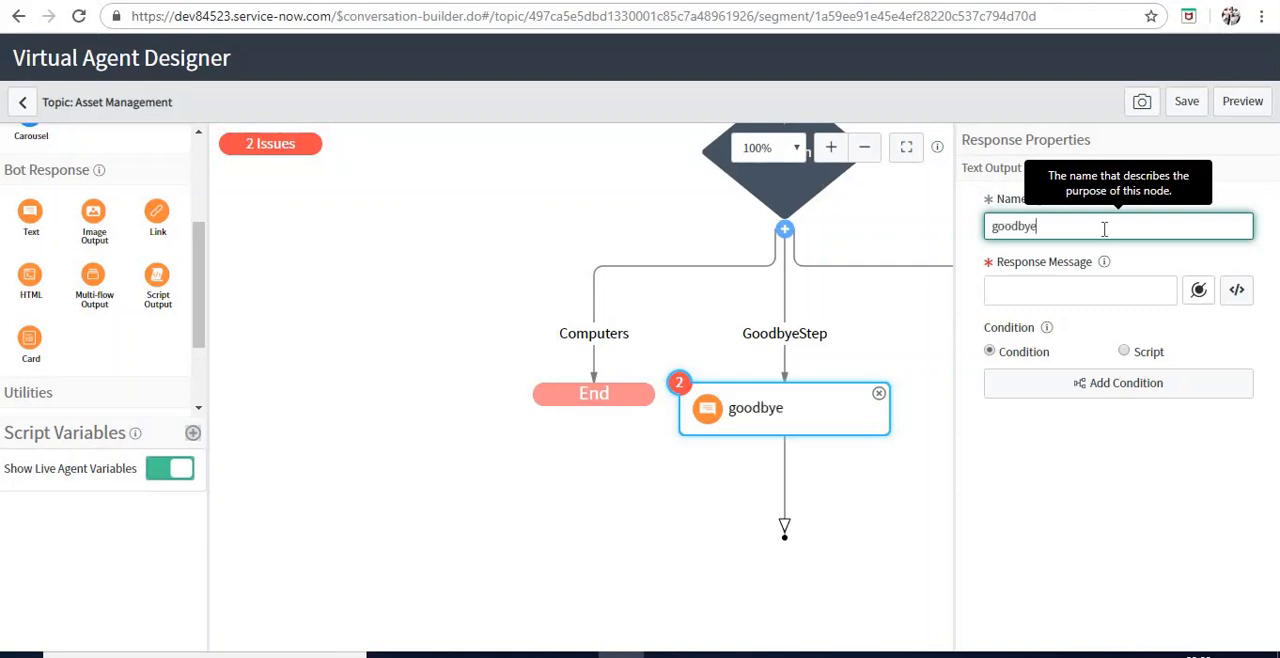
pyautogui.press('Tab')
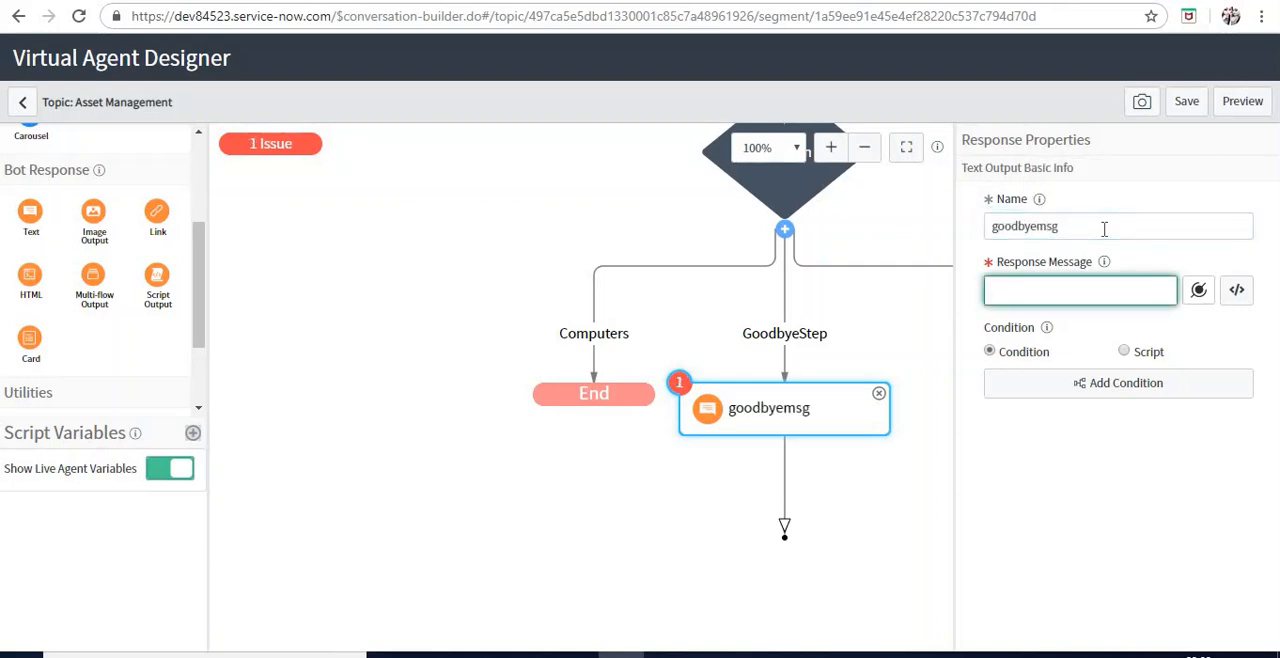
# Set the goodbyemsg response message to "Thank you for using VA today. Goodbye" and save the topic
pyautogui.write('Thanks you for using VA')
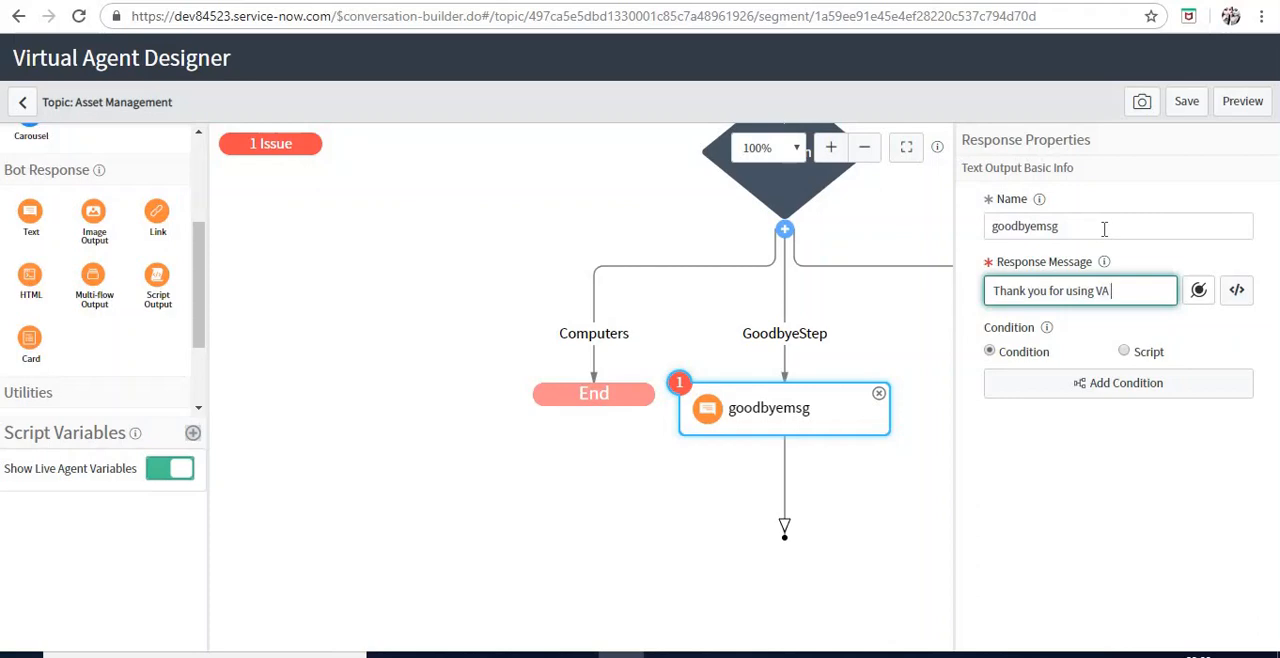
pyautogui.write(' today. Goodbye')
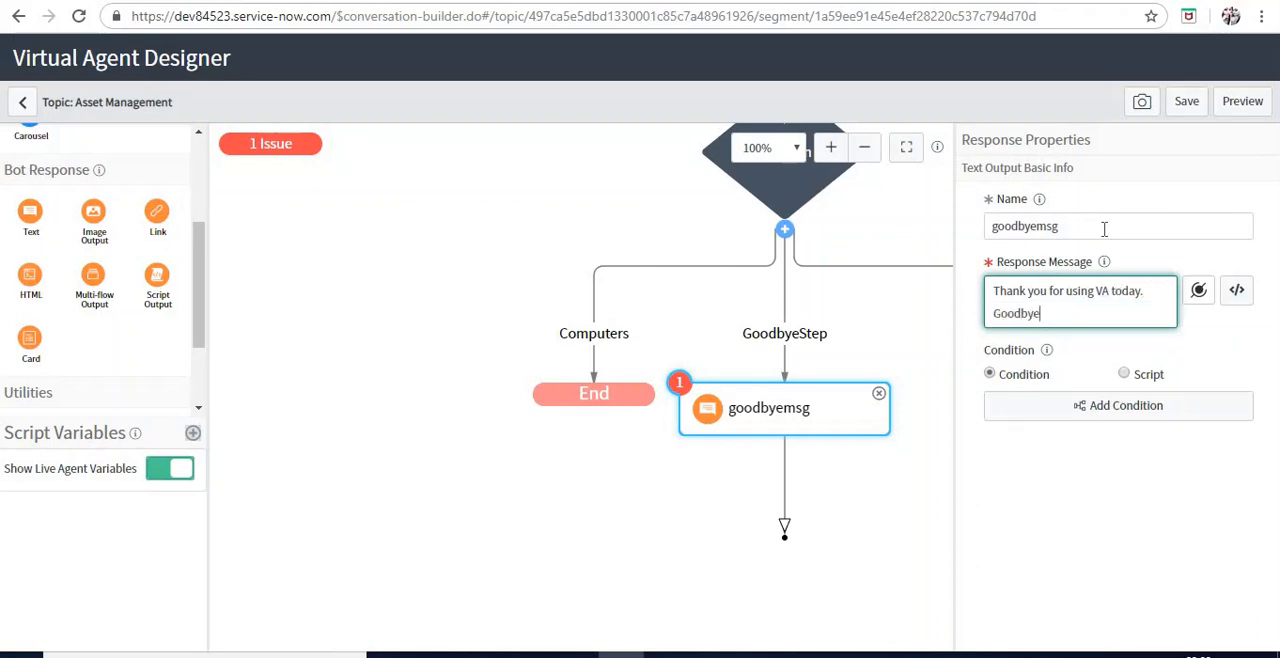
pyautogui.click(1200, 110)
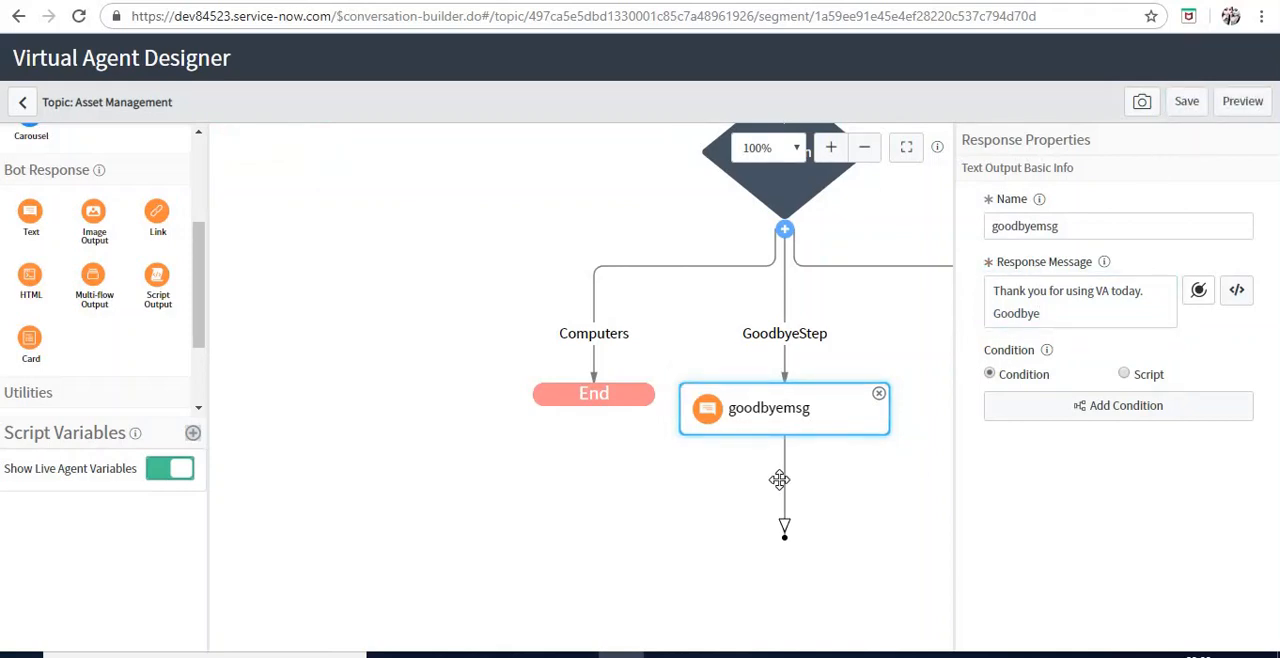
# Connect the goodbyemsg response's open outgoing arrow to the End node
pyautogui.moveTo(780, 480); pyautogui.dragTo(652, 401)
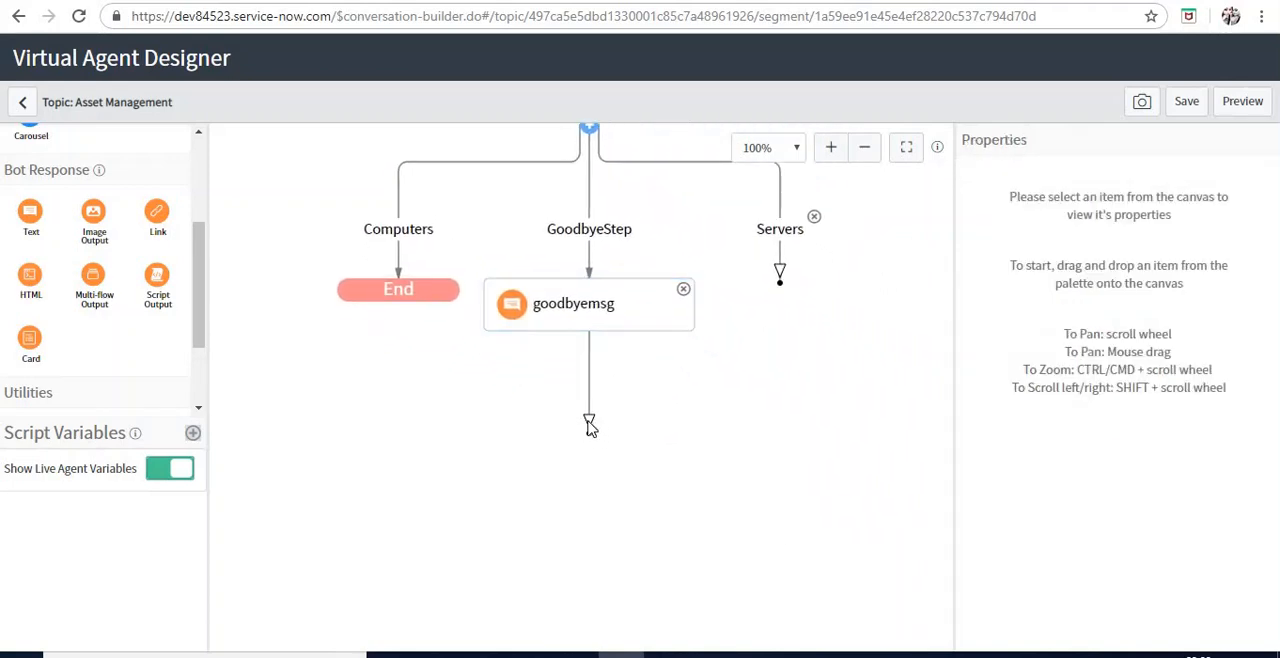
pyautogui.moveTo(590, 426); pyautogui.dragTo(447, 300)
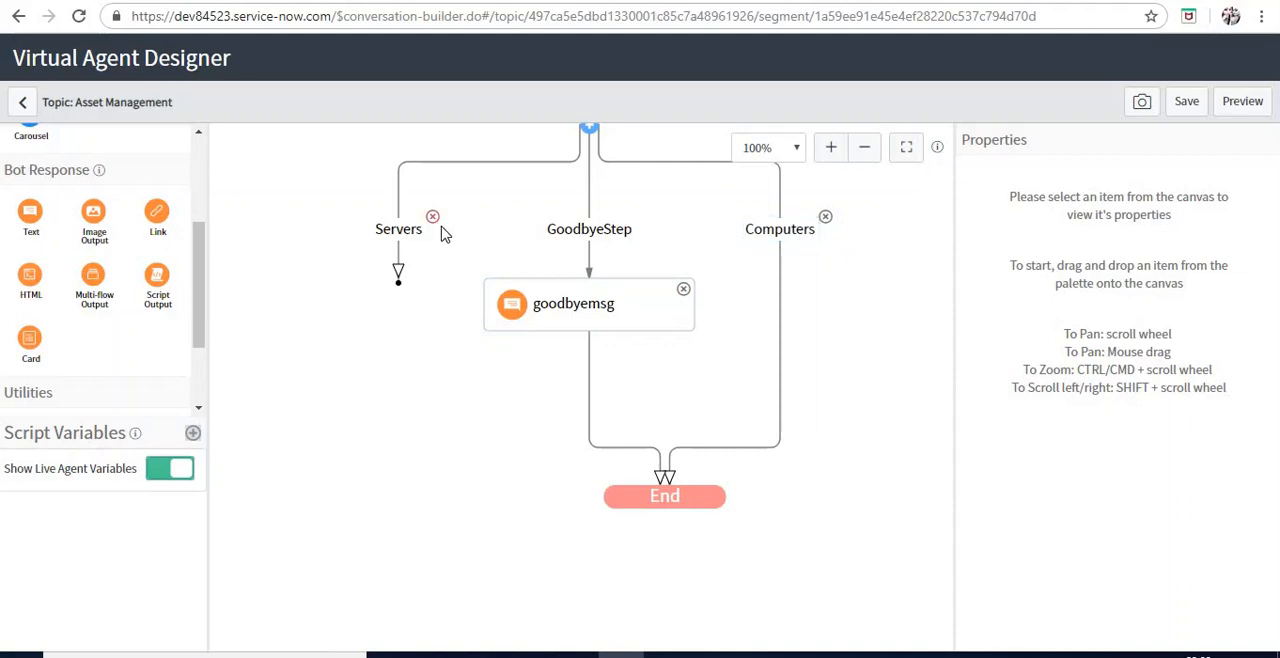
# Add a Script Action utility node under the Servers branch
pyautogui.scroll(2, 204, 260)
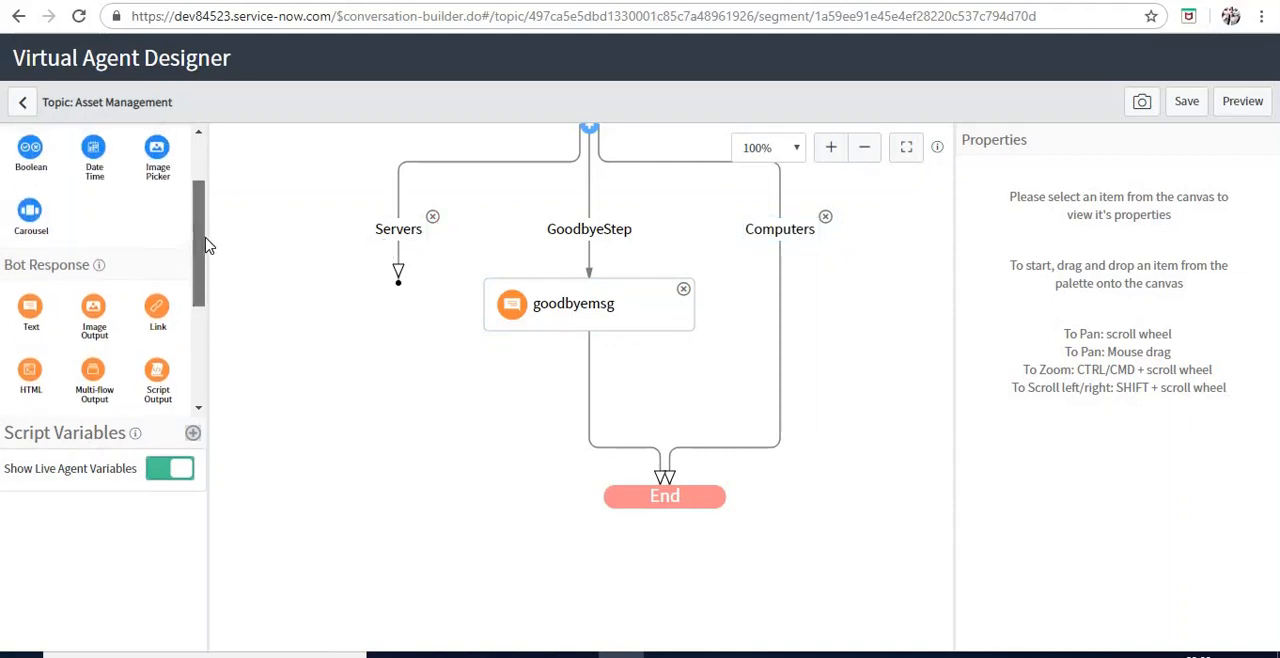
pyautogui.scroll(-4, 204, 268)
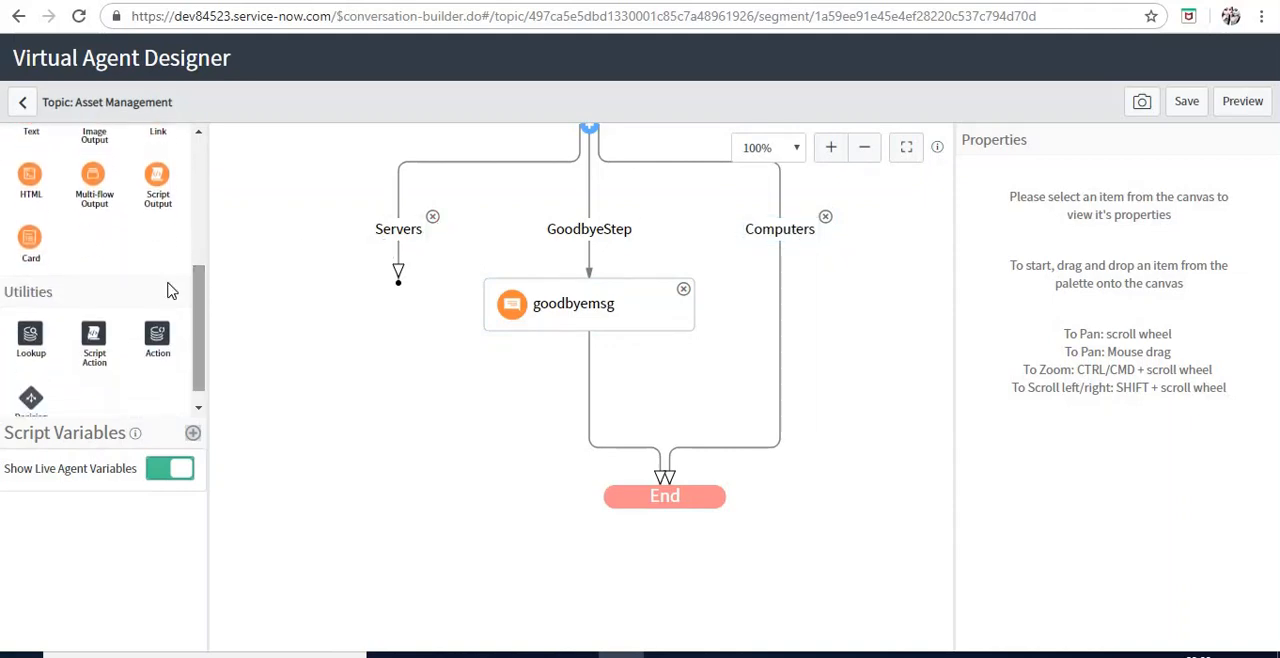
pyautogui.moveTo(94, 320); pyautogui.dragTo(302, 248)
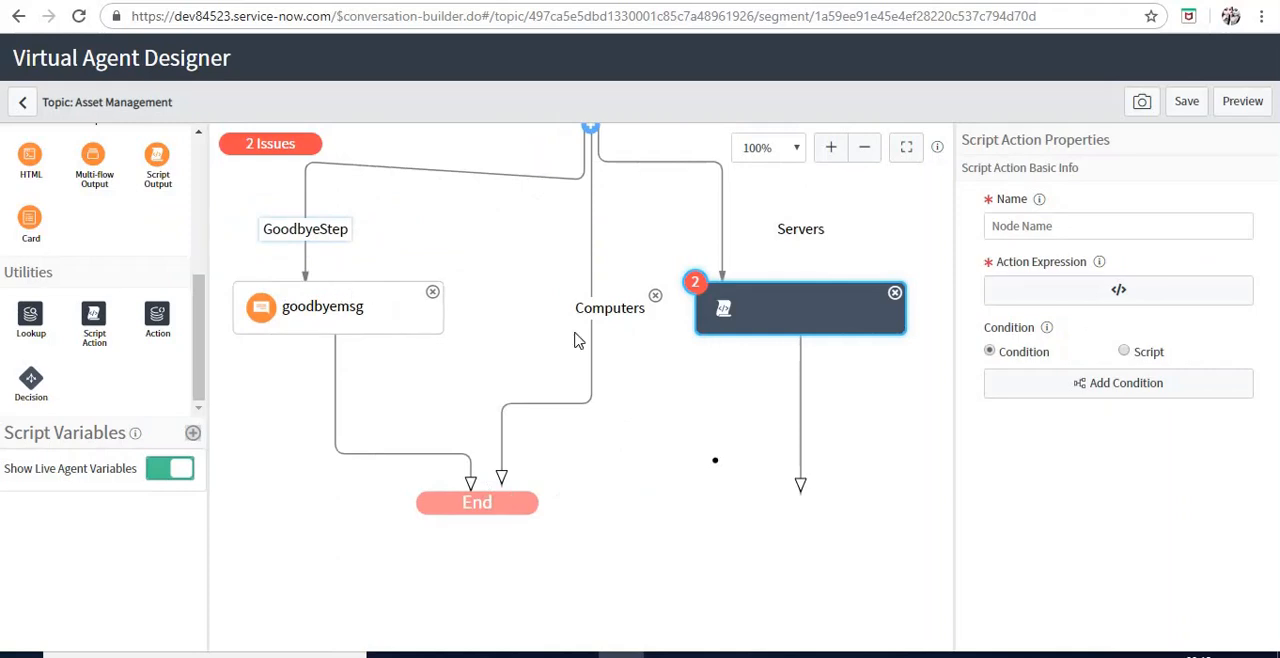
# Name the new Script Action node "Count the servers"
pyautogui.click(1015, 229)
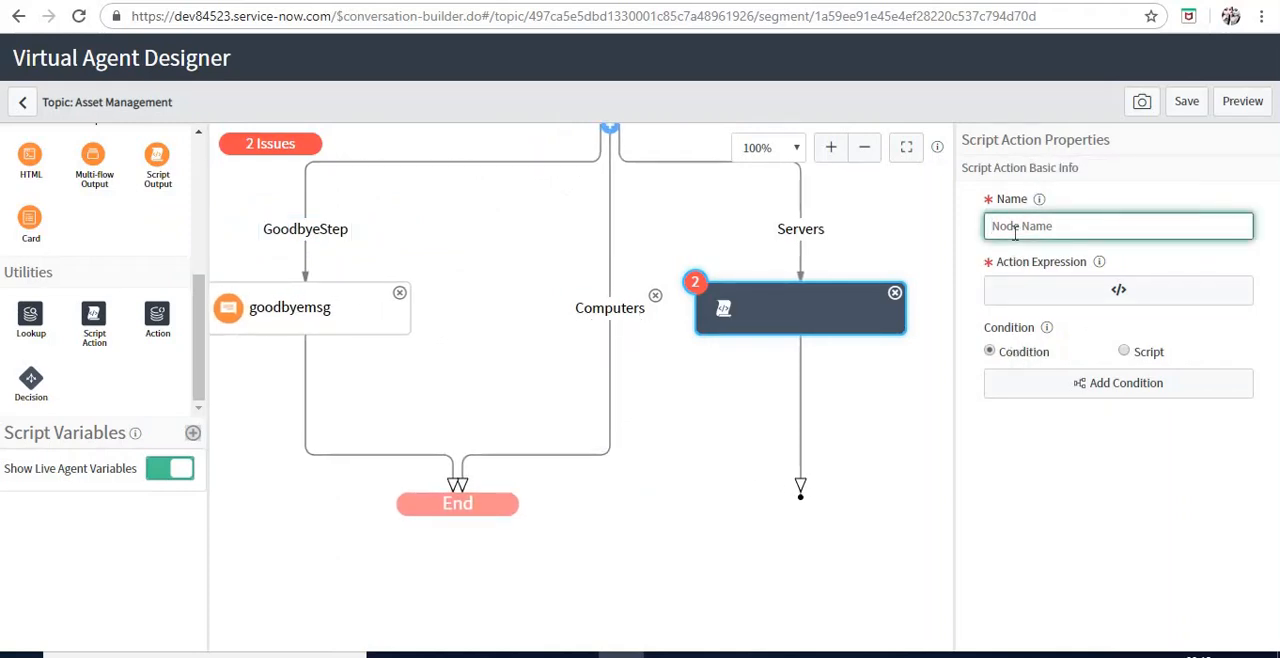
pyautogui.write('C')
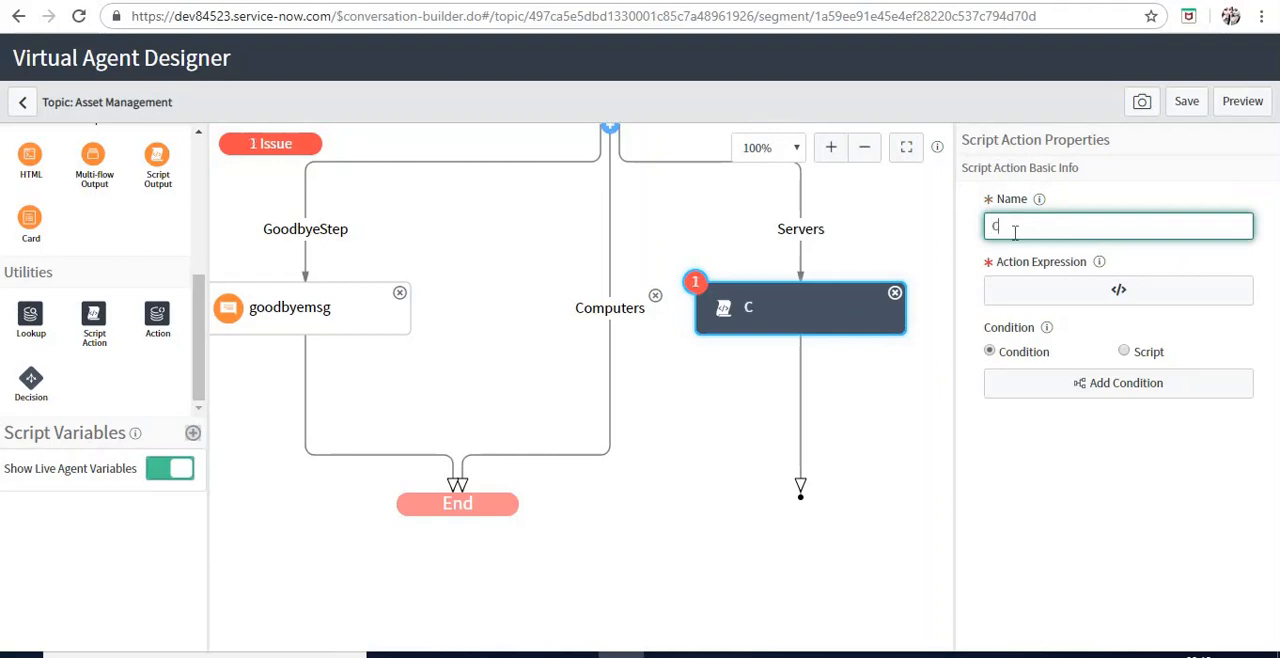
pyautogui.write('ount the servers')
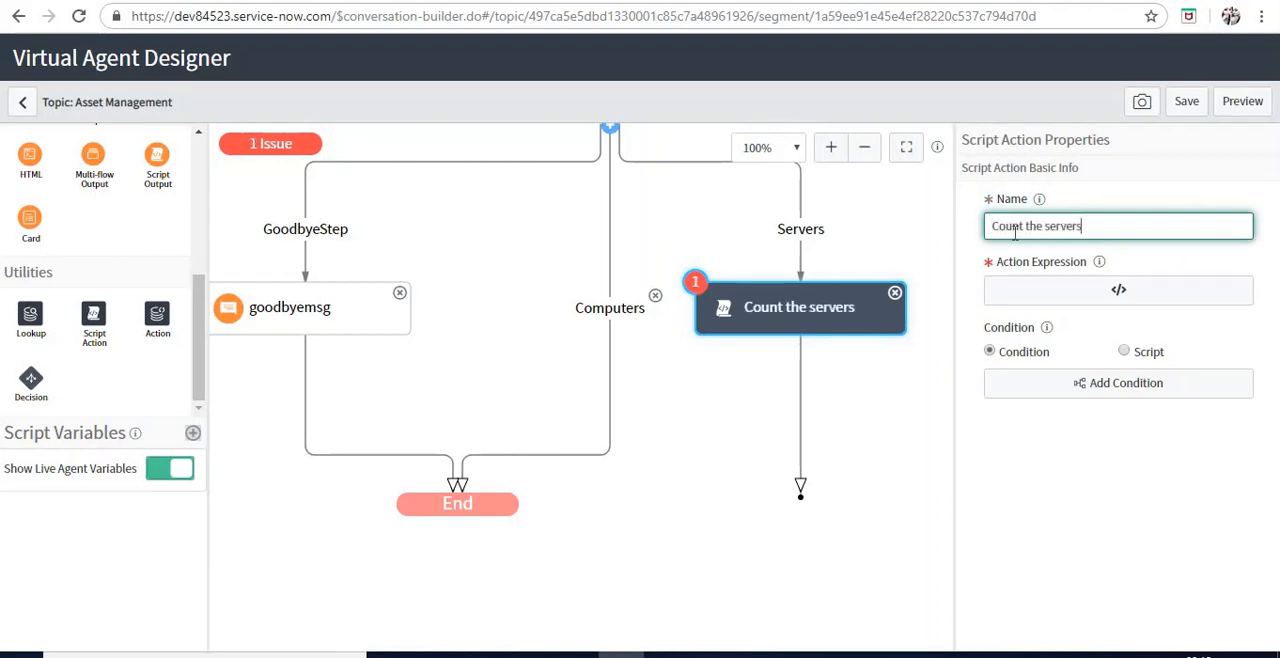
# In the node's action expression, below the sample comment, declare var gr = new GlideRecord('cmdb_ci_server');
pyautogui.click(1043, 291)
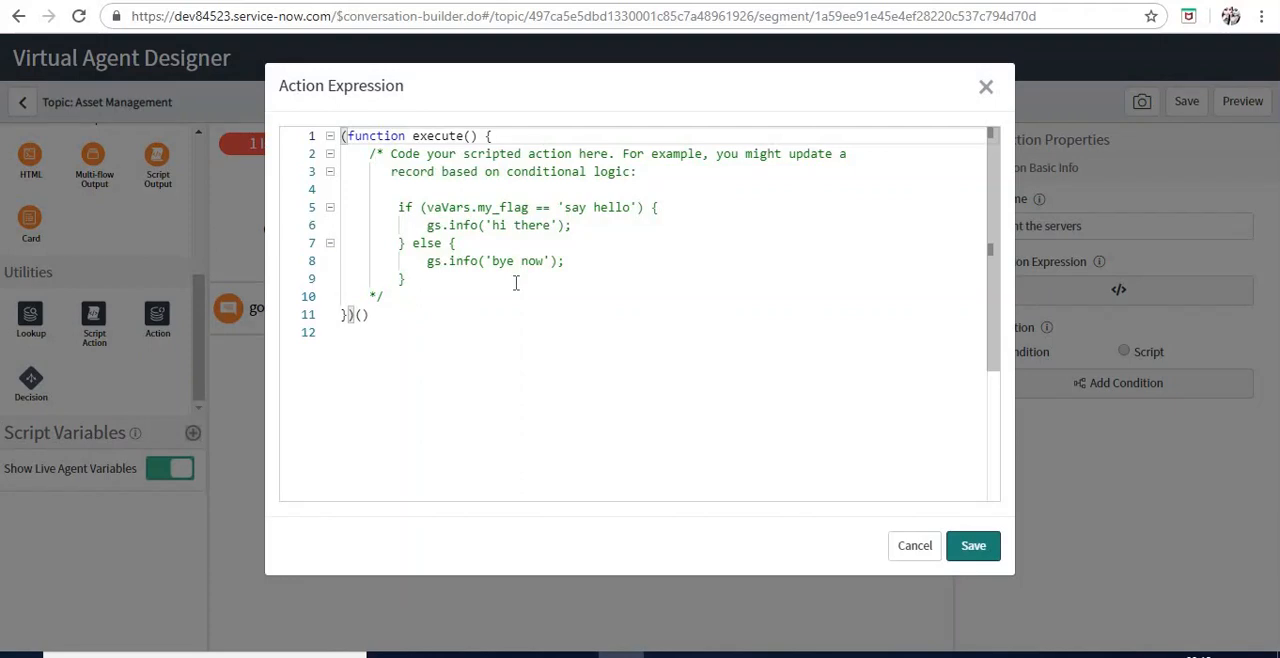
pyautogui.click(516, 283)
pyautogui.press('Down')
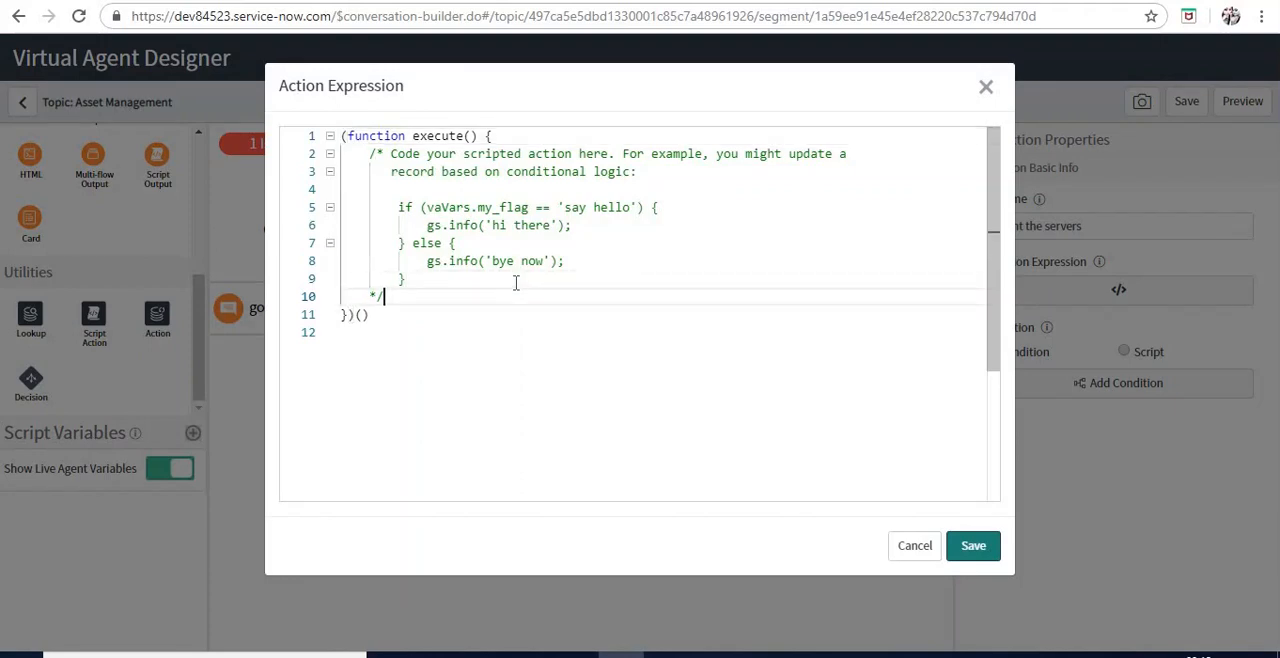
pyautogui.press('Return')
pyautogui.write('var ')
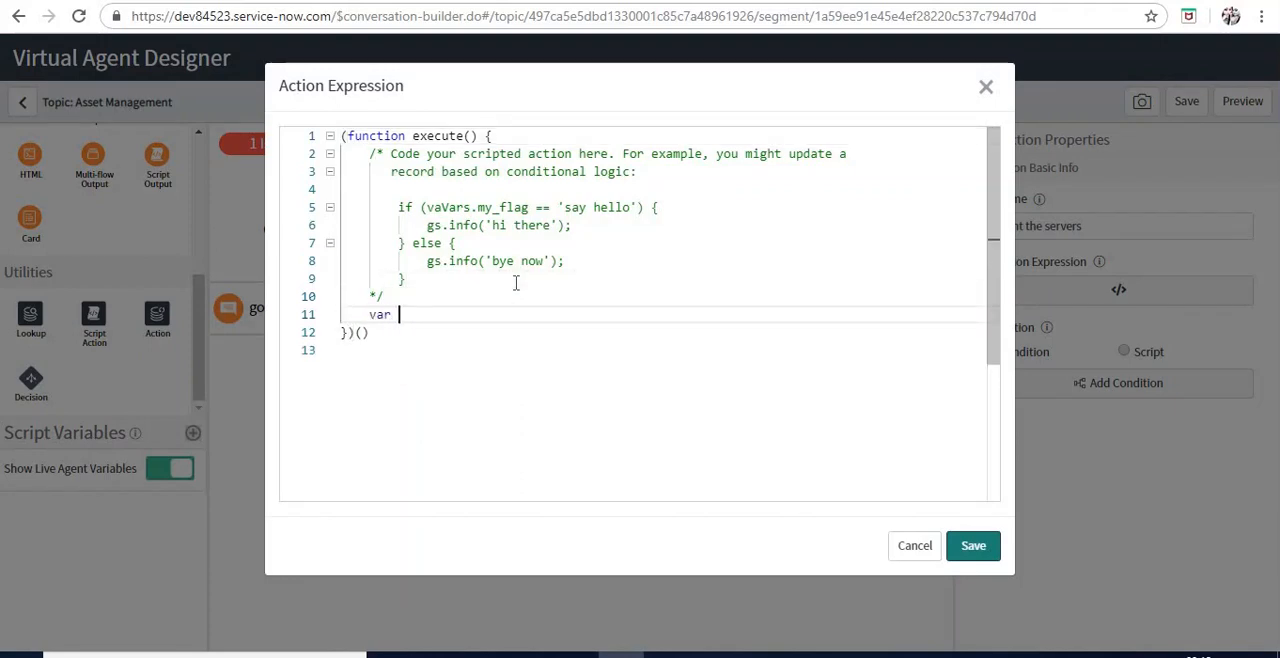
pyautogui.write('gr = n')
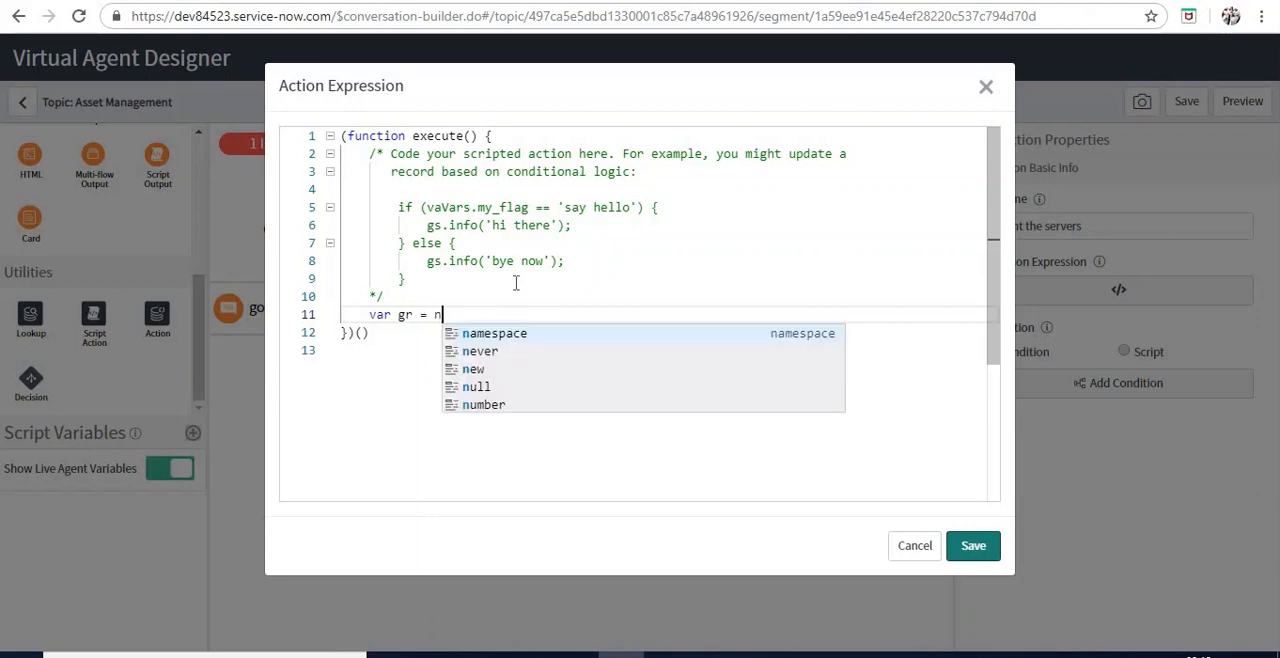
pyautogui.write('ew GlideRe')
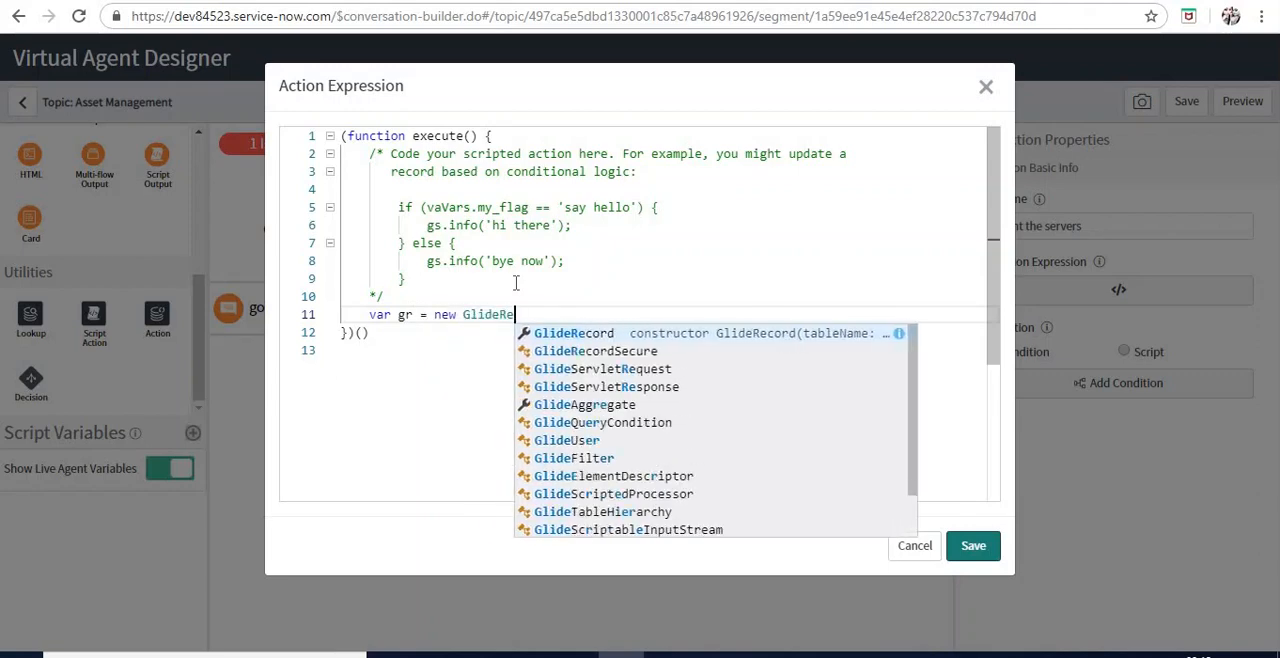
pyautogui.press('Return')
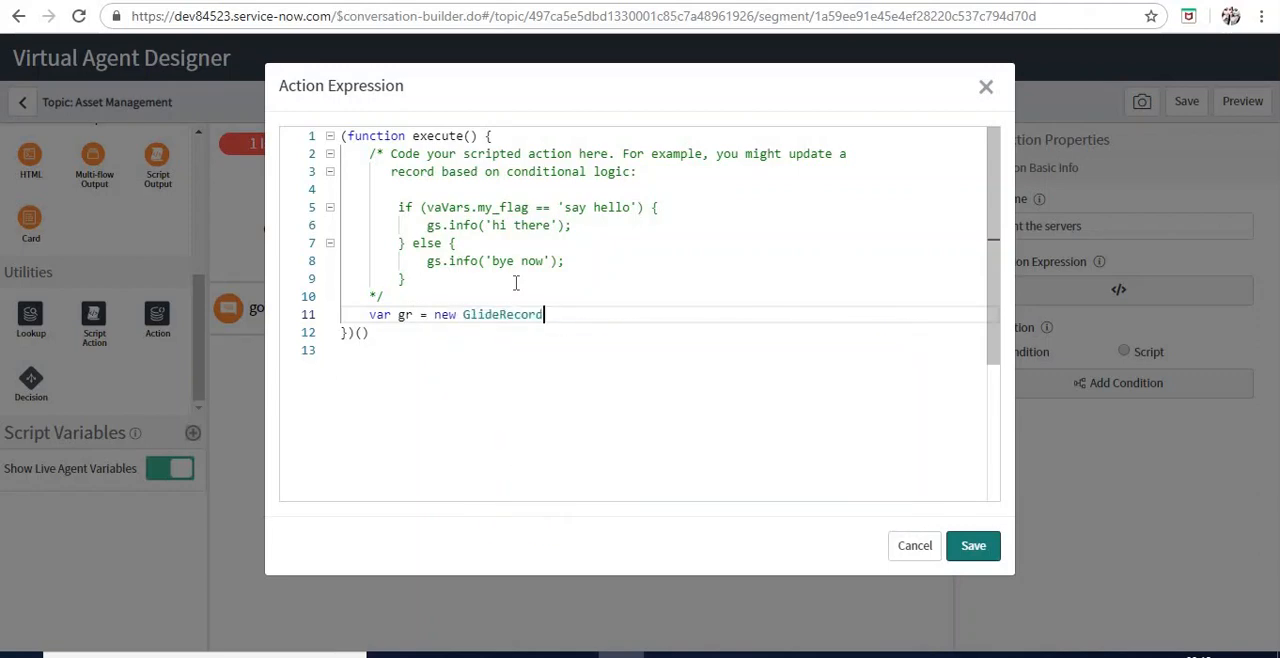
pyautogui.write('(')
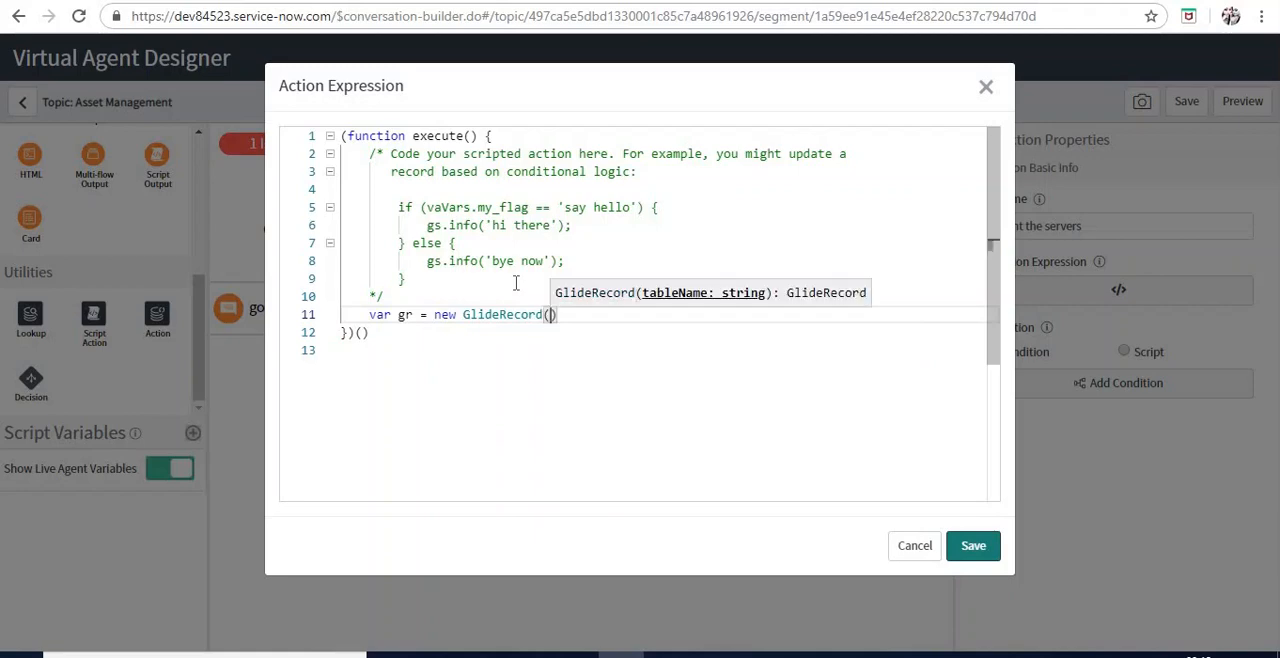
pyautogui.write("'cmdb_ci")
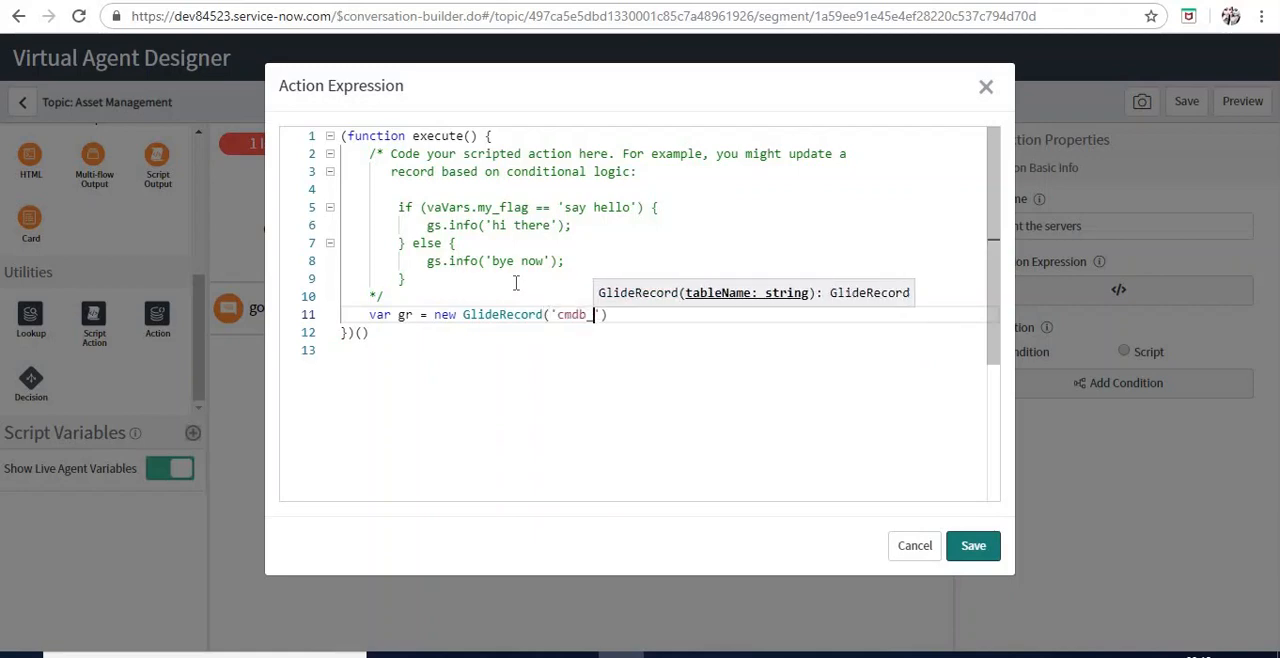
pyautogui.write('_')
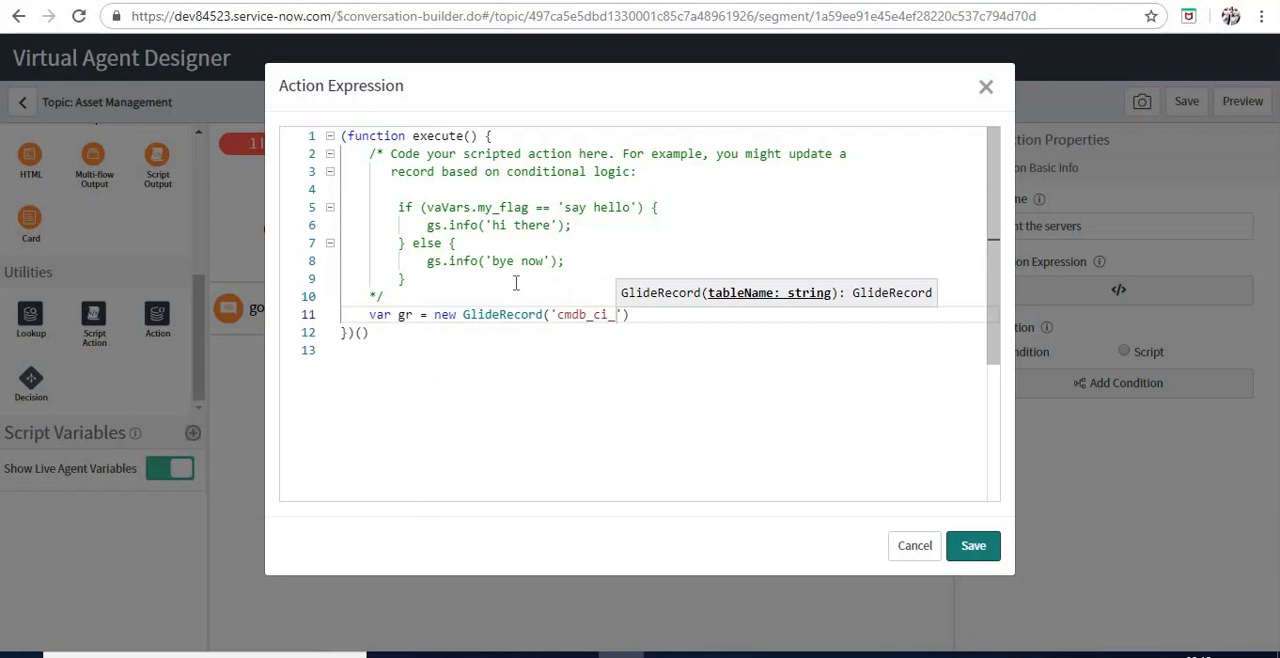
pyautogui.write('serv')
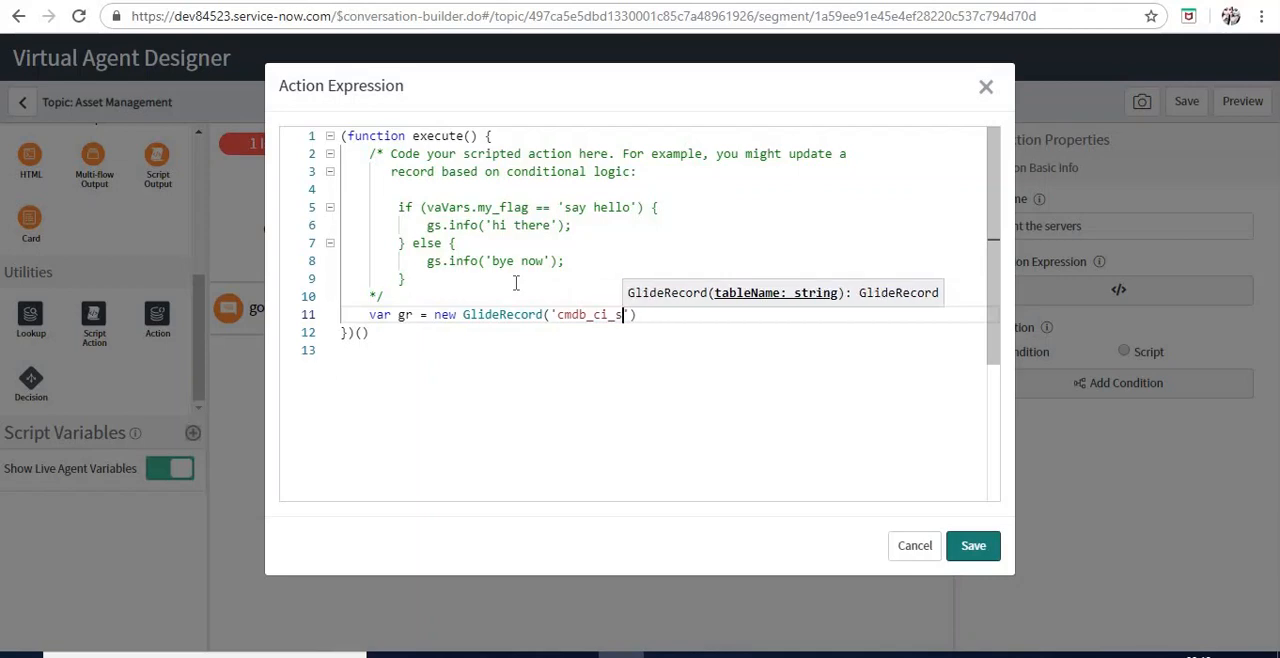
pyautogui.write('er')
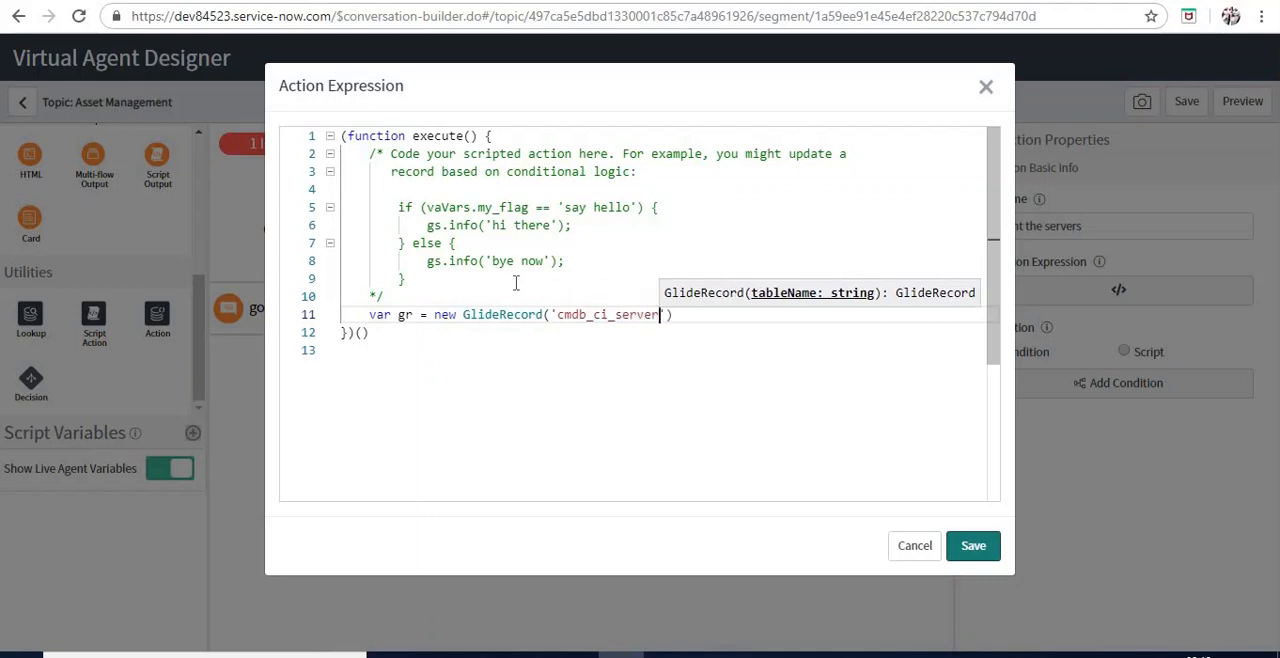
pyautogui.write("');")
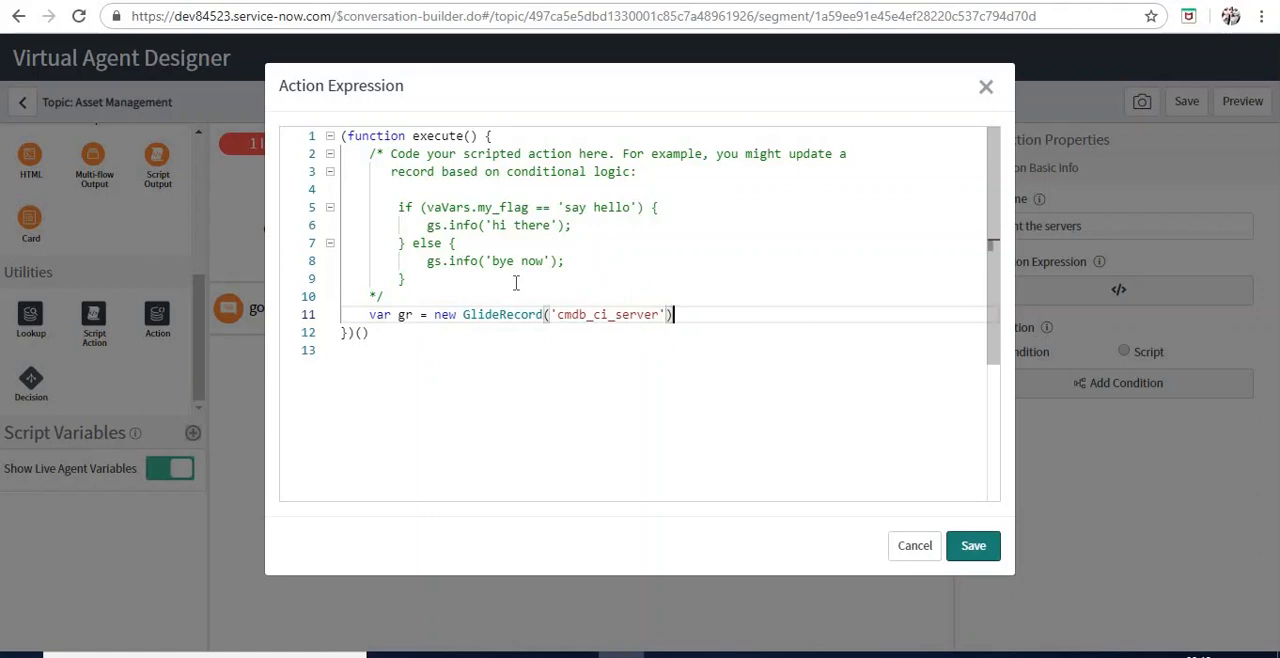
# Add the lines gr.addActiveQuery(); and gr.query(); below the GlideRecord declaration and save the action expression
pyautogui.press('Return')
pyautogui.write('gr.')
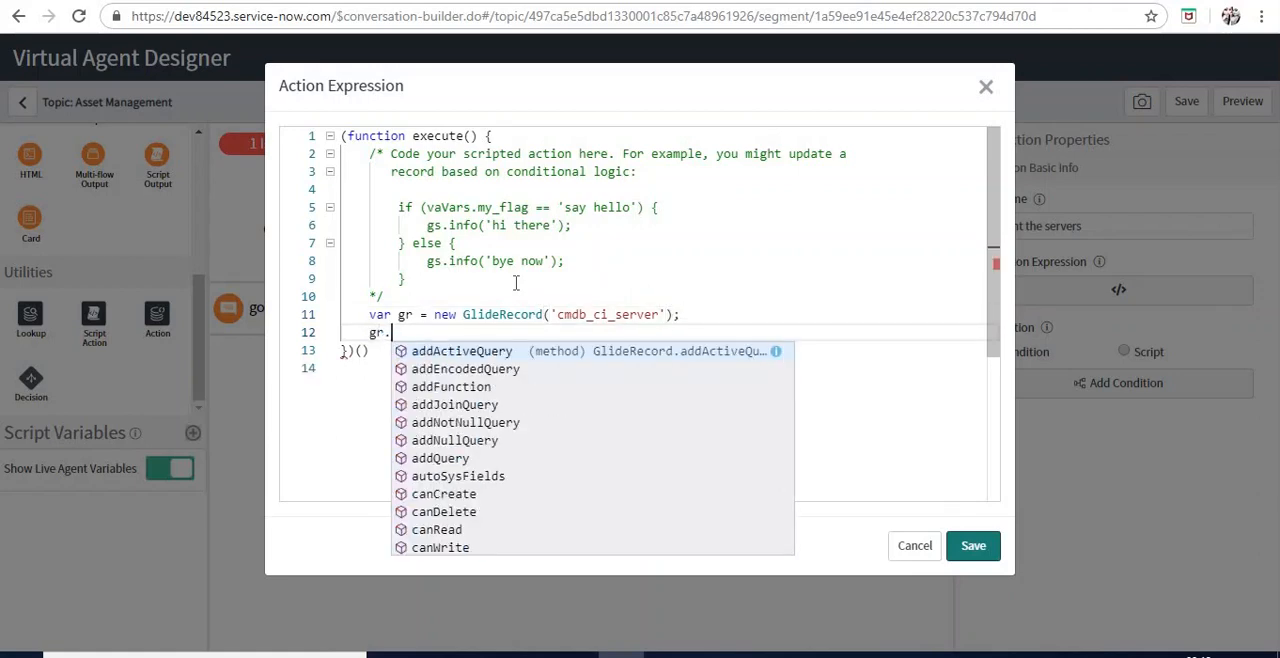
pyautogui.press('Return')
pyautogui.write('();')
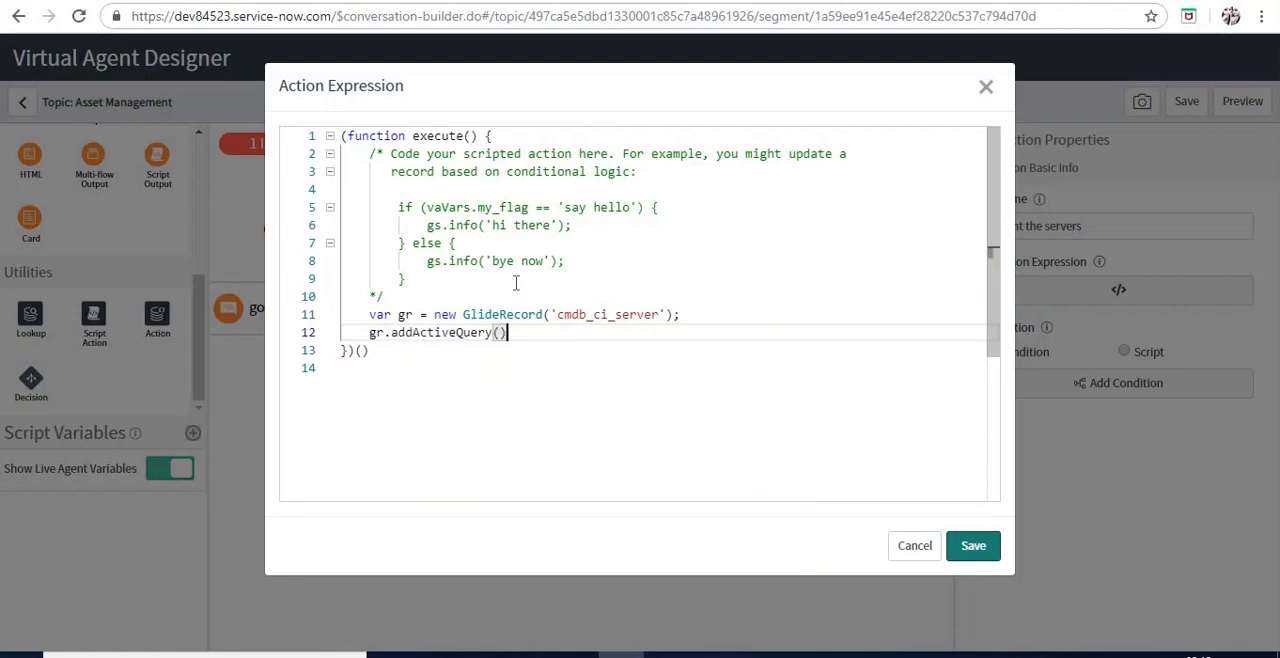
pyautogui.press('Return')
pyautogui.write('gr.q')
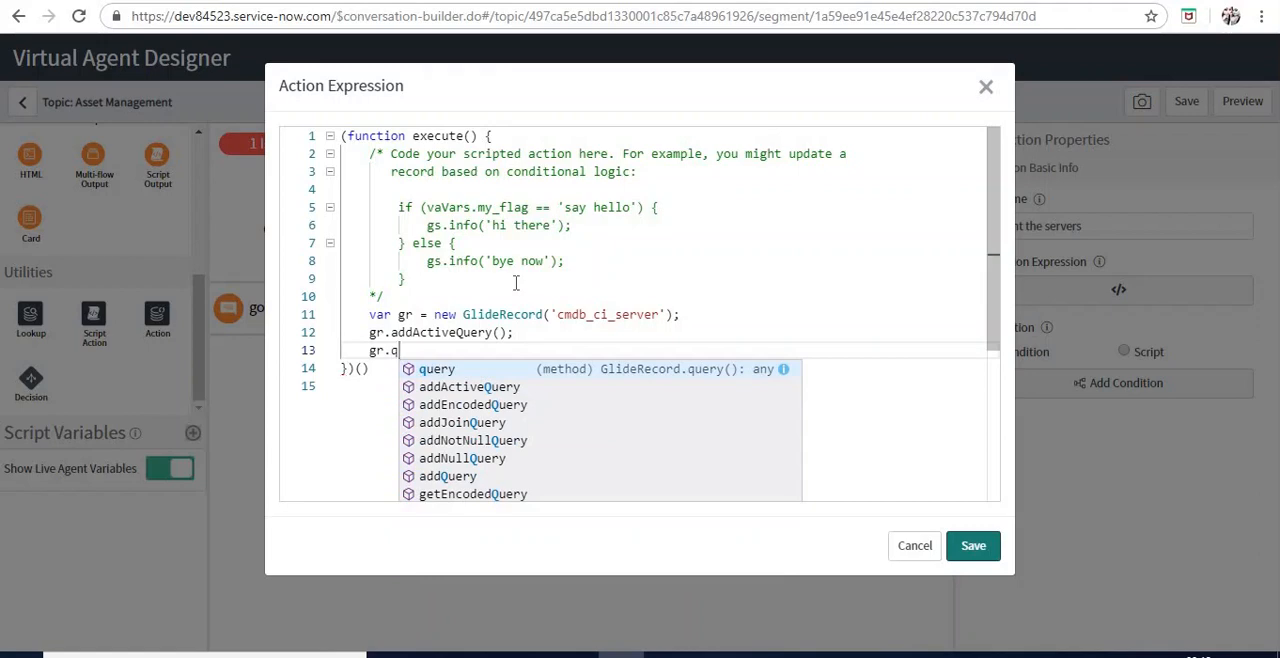
pyautogui.press('Return')
pyautogui.write('();')
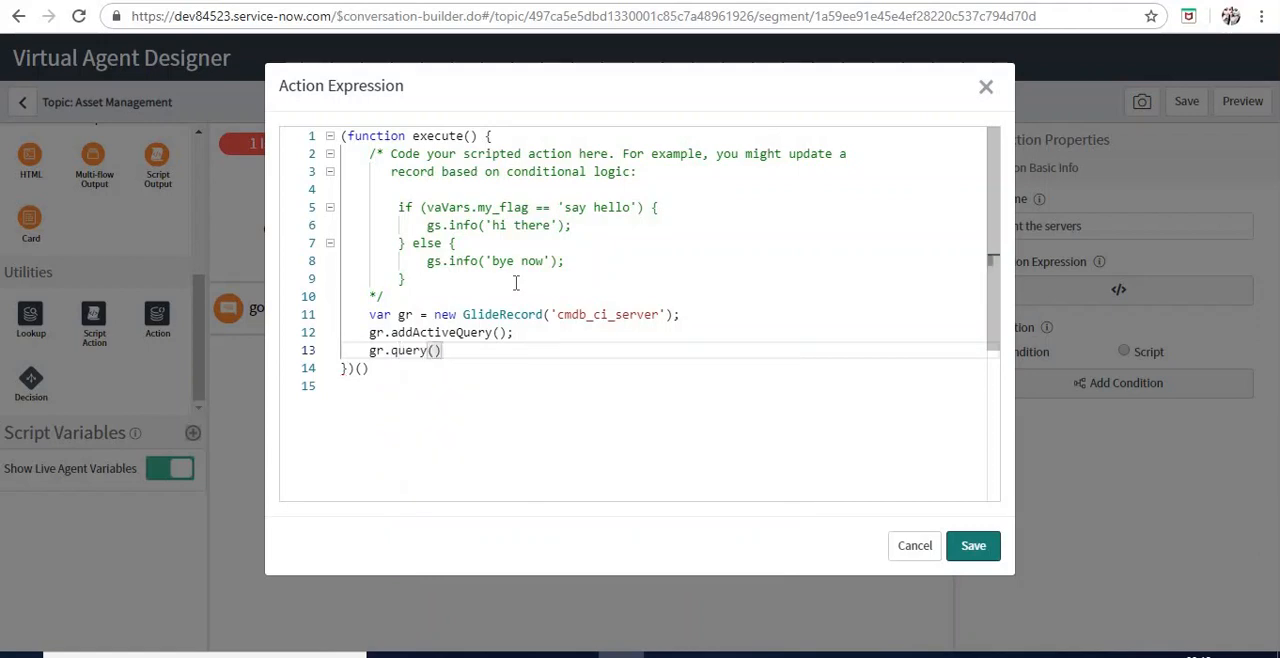
pyautogui.press('Return')
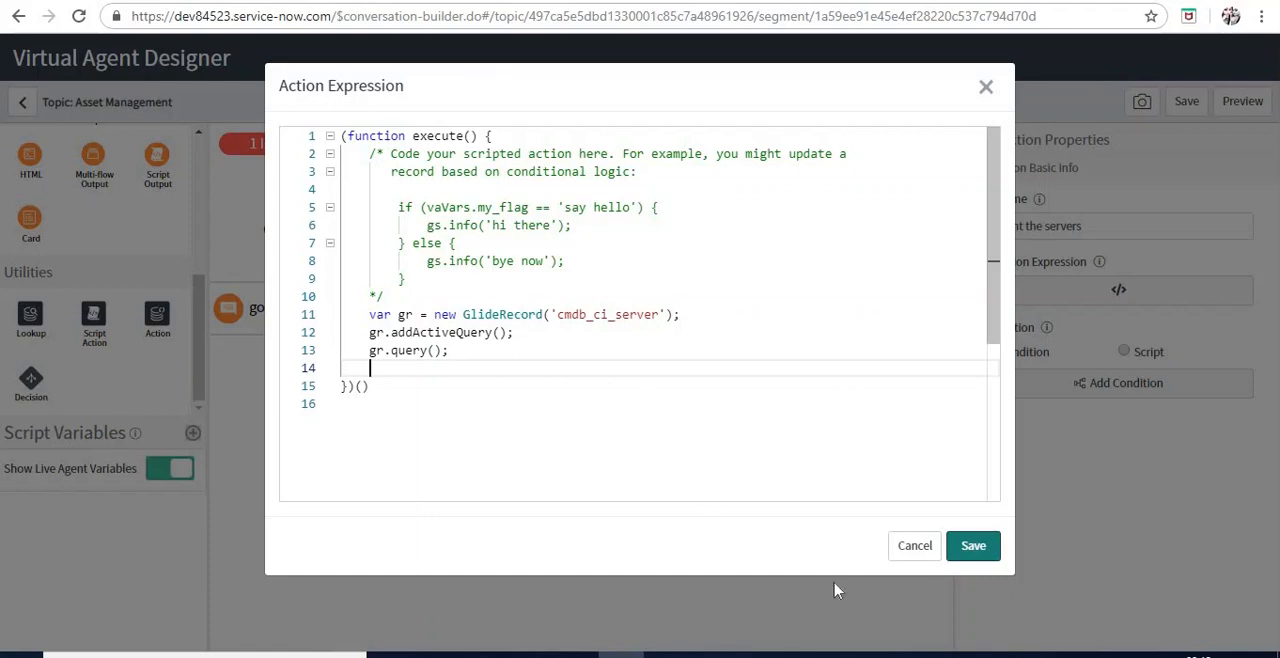
pyautogui.click(957, 548)
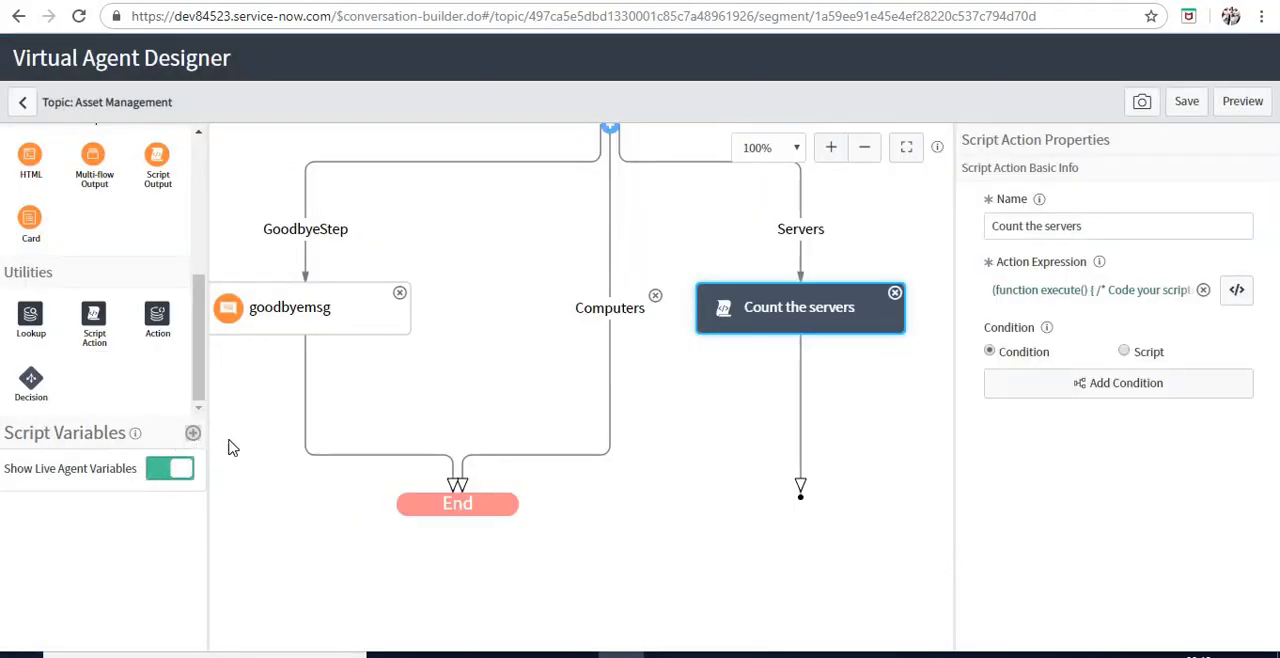
# Add a script variable named LA_countserver with a default value of 0
pyautogui.click(193, 433)
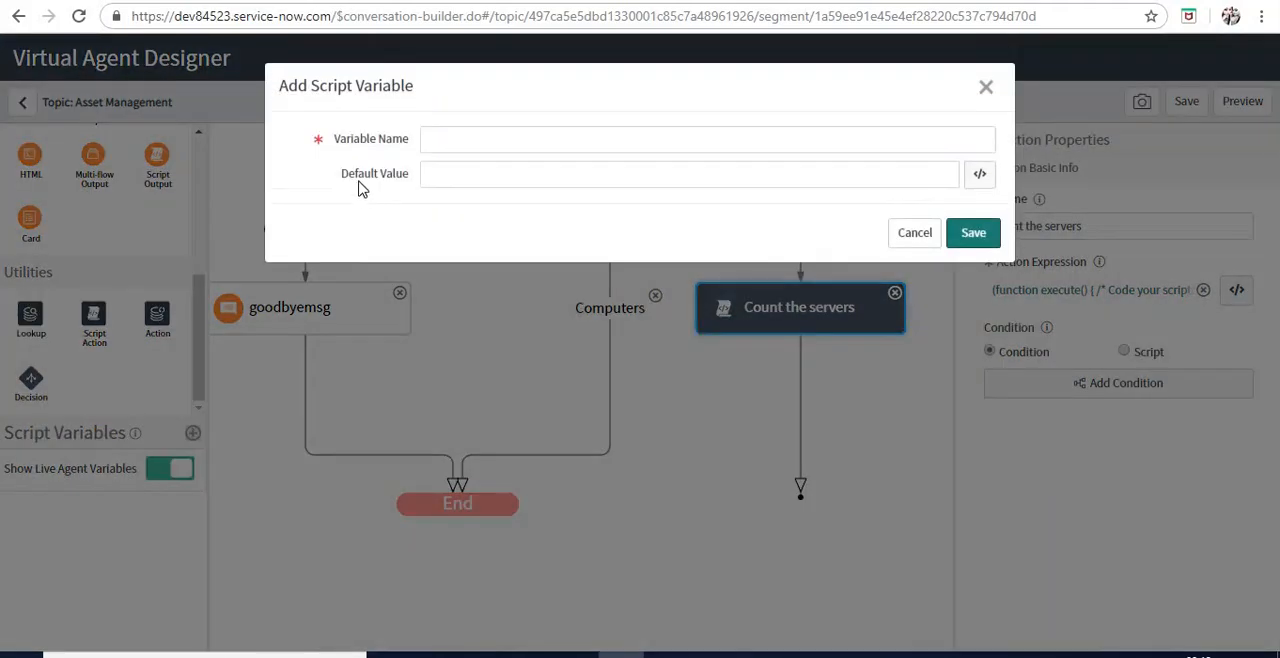
pyautogui.click(440, 131)
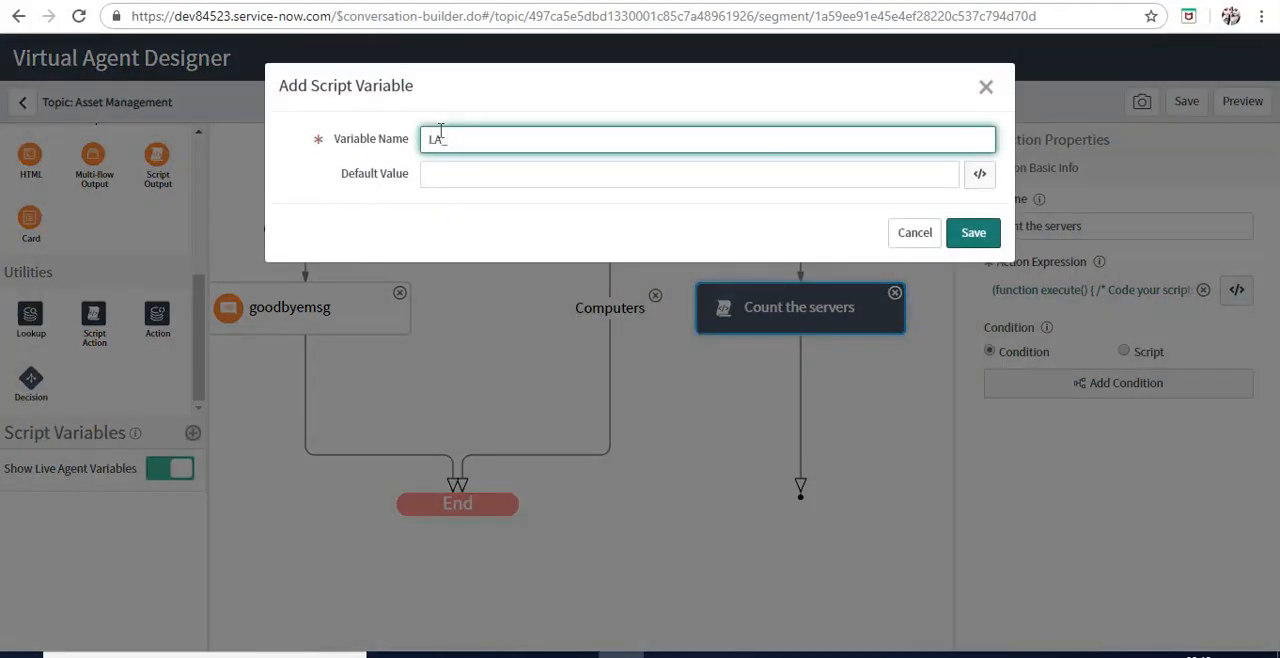
pyautogui.write('LA_countserver')
pyautogui.press('Tab')
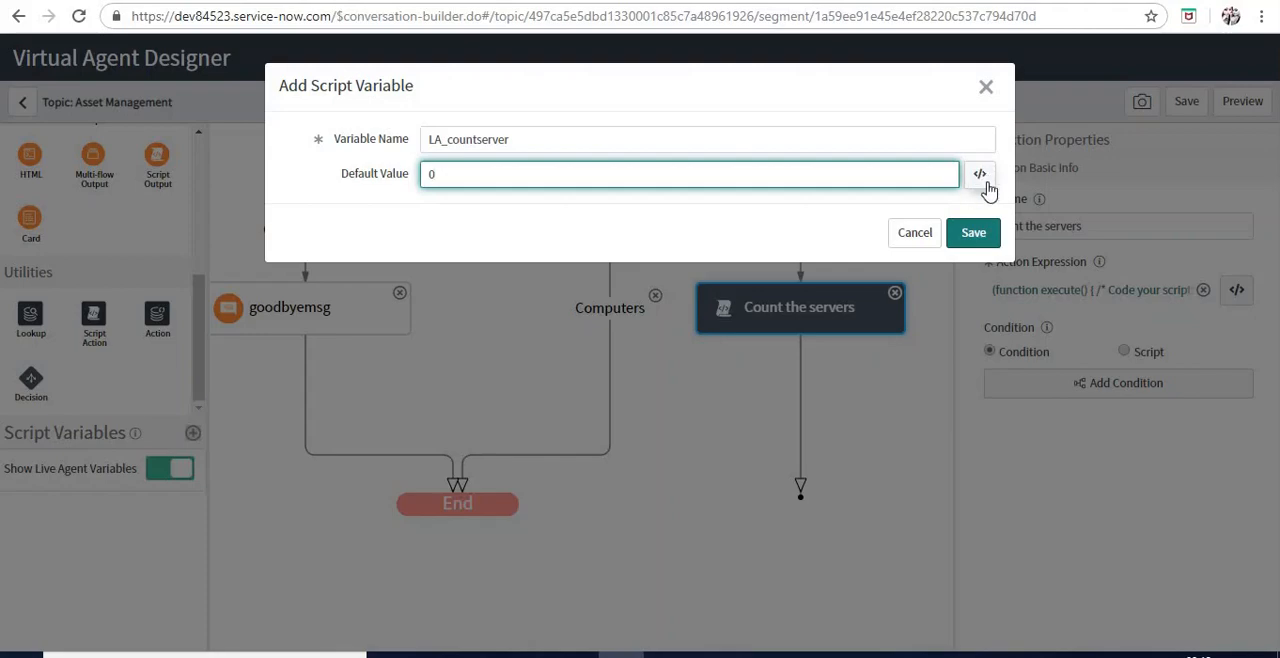
pyautogui.click(975, 233)
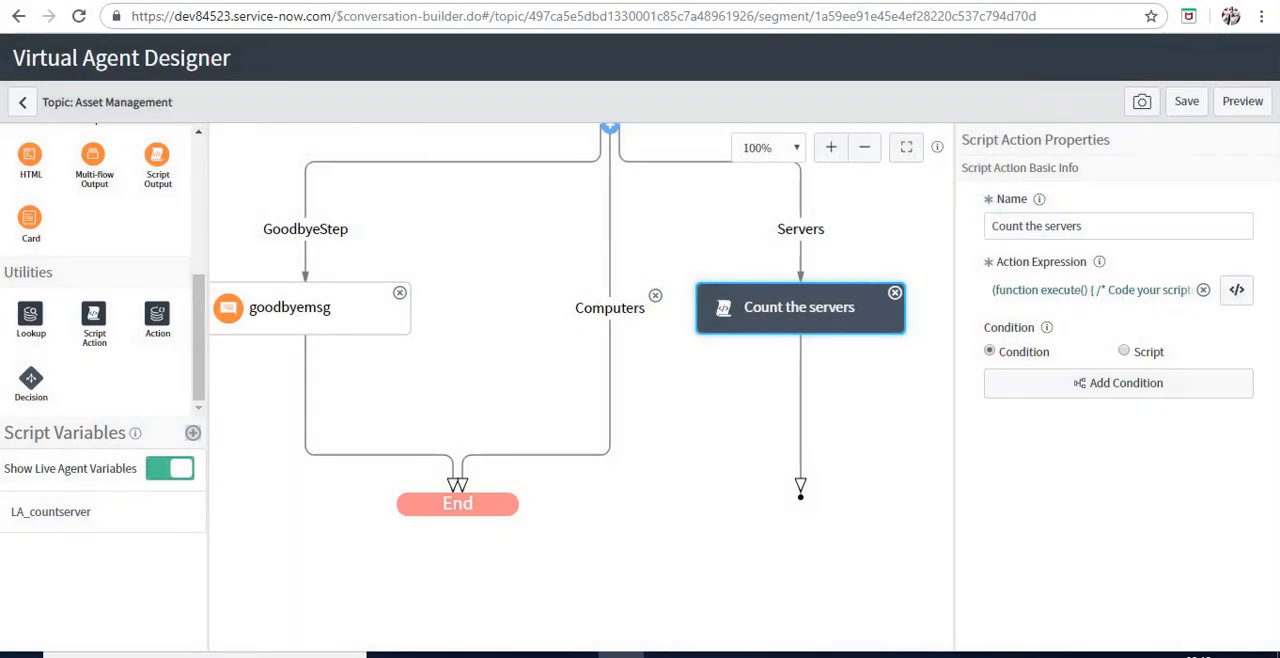
pyautogui.click(1237, 289)
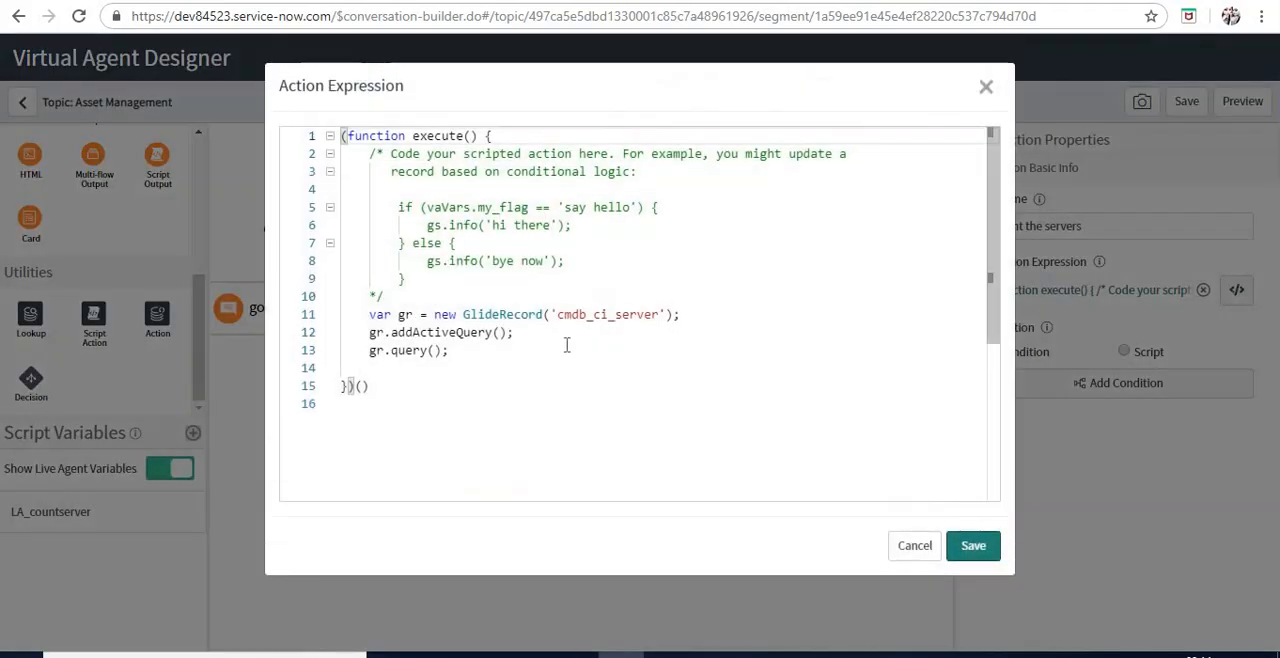
pyautogui.click(535, 350)
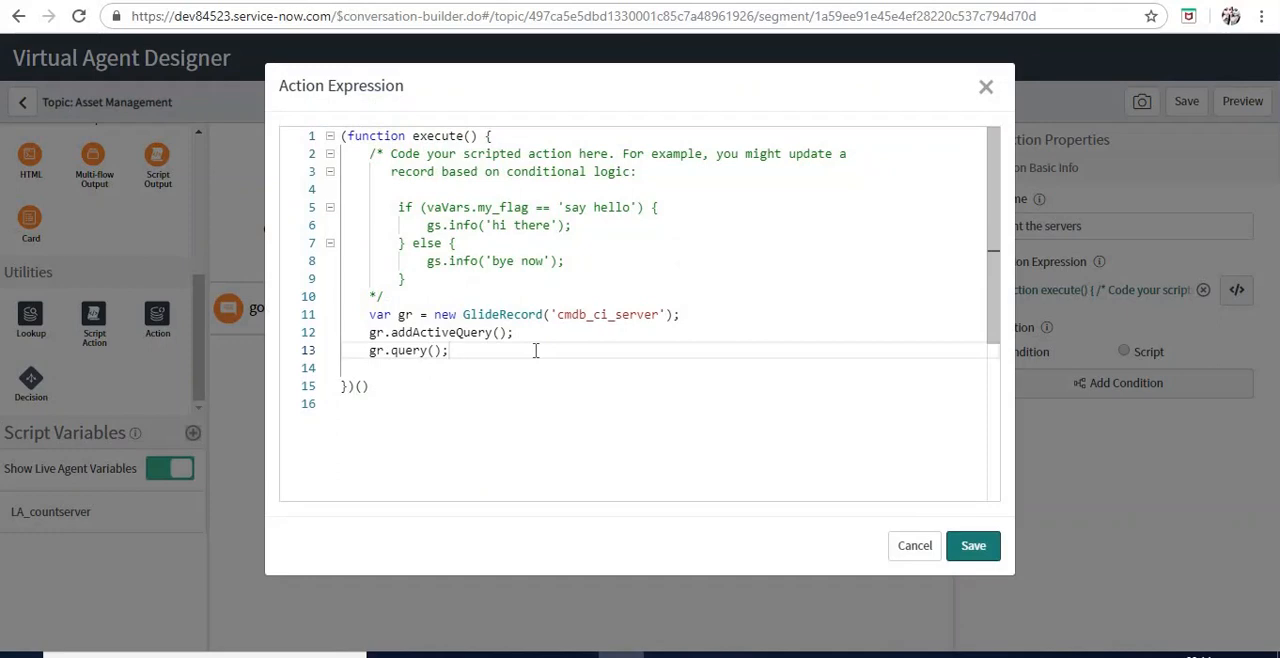
pyautogui.press('Down')
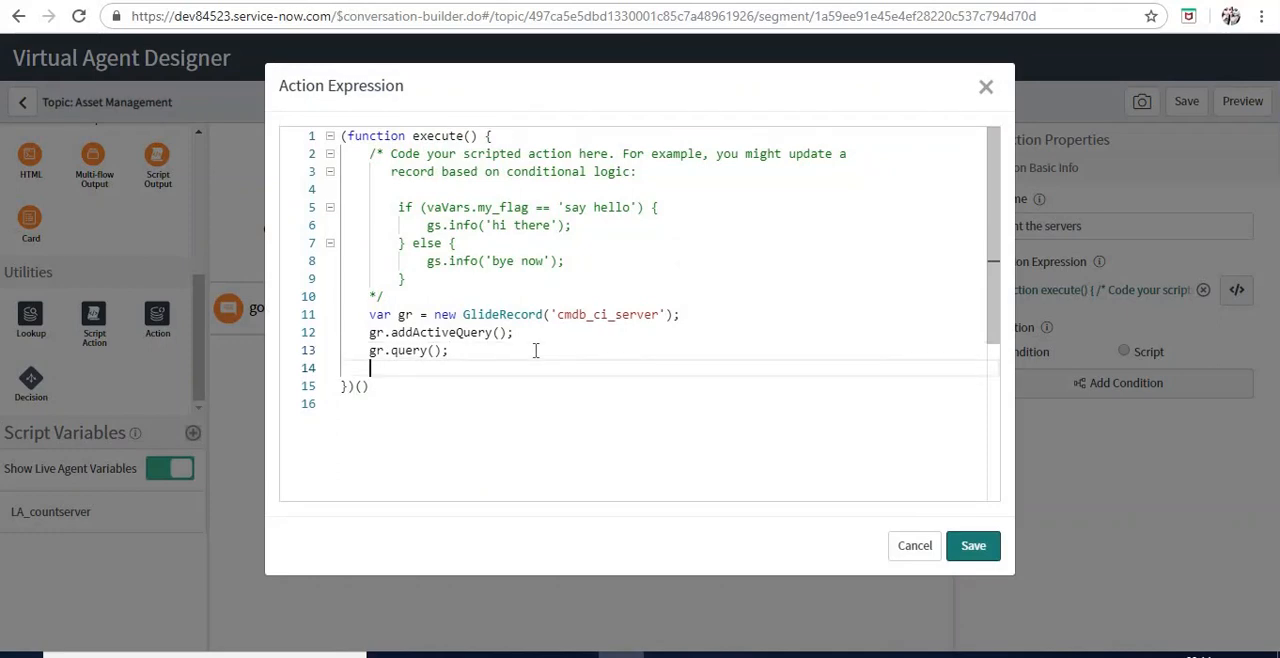
pyautogui.write('vaVars.la')
pyautogui.press('BackSpace')
pyautogui.press('BackSpace')
pyautogui.write('La')
pyautogui.press('BackSpace')
pyautogui.press('BackSpace')
pyautogui.press('BackSpace')
pyautogui.press('BackSpace')
pyautogui.press('BackSpace')
pyautogui.press('BackSpace')
pyautogui.press('BackSpace')
pyautogui.click(914, 547)
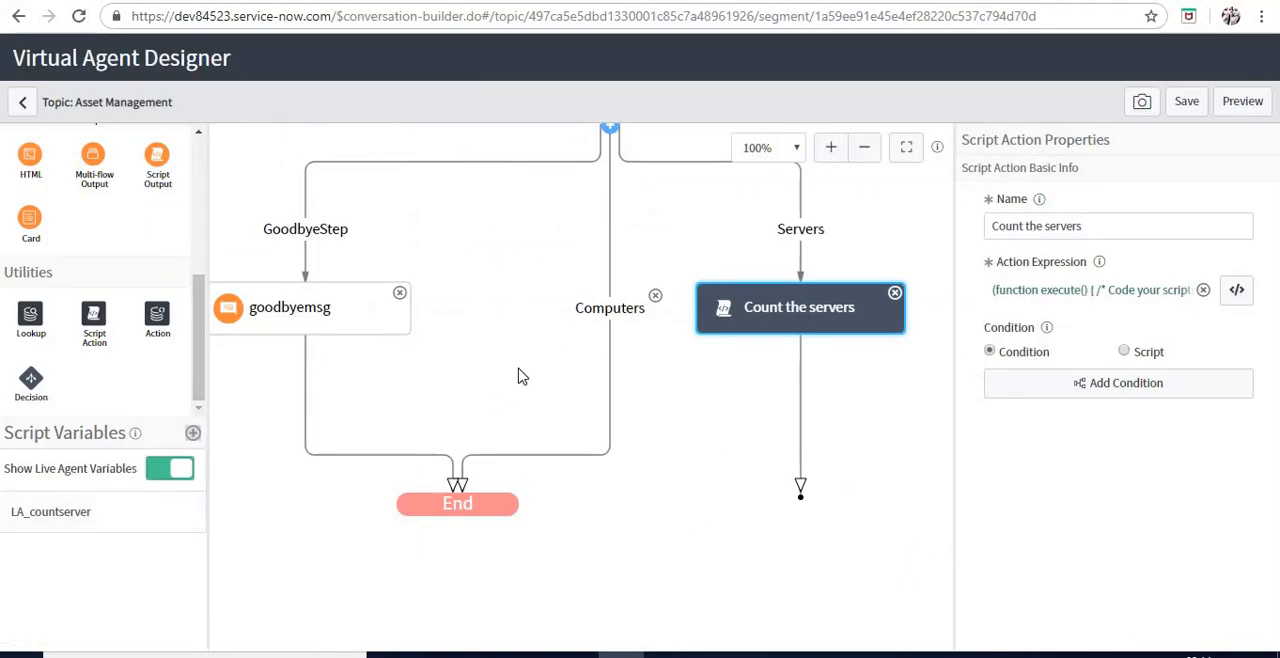
# Save the topic and add vaVars.LA_countserver = gr.getRowCount(); below gr.query(); in the action expression of Count the servers
pyautogui.click(1185, 104)
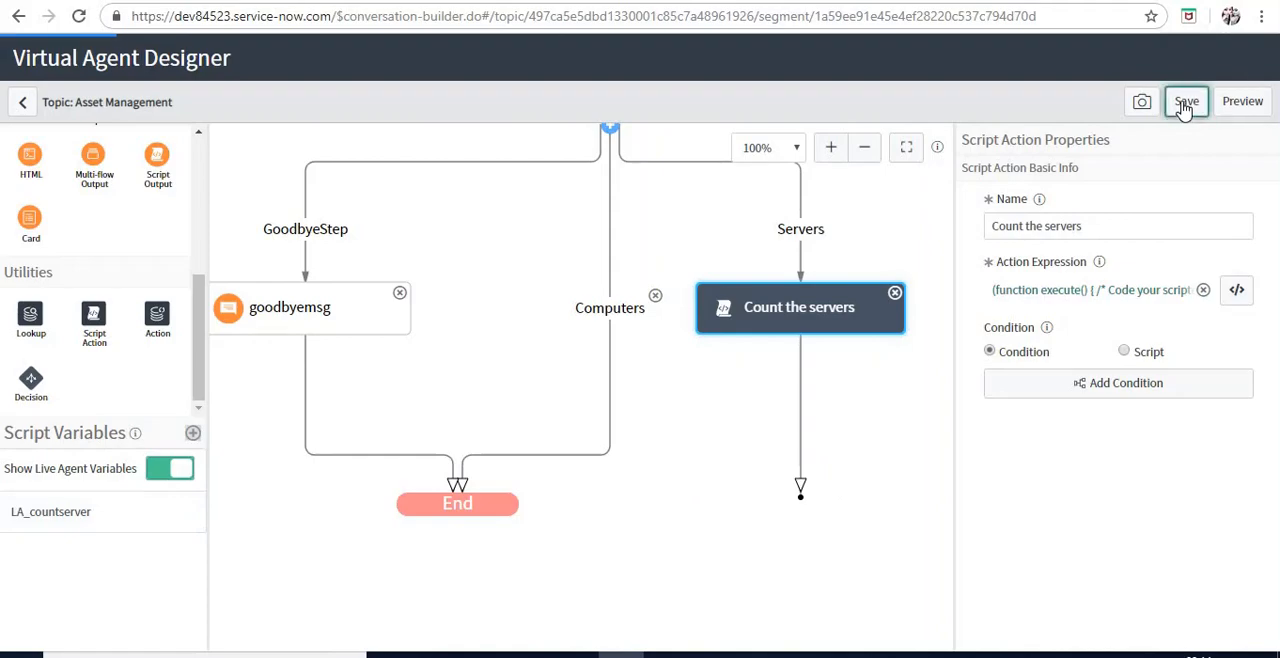
pyautogui.click(1237, 291)
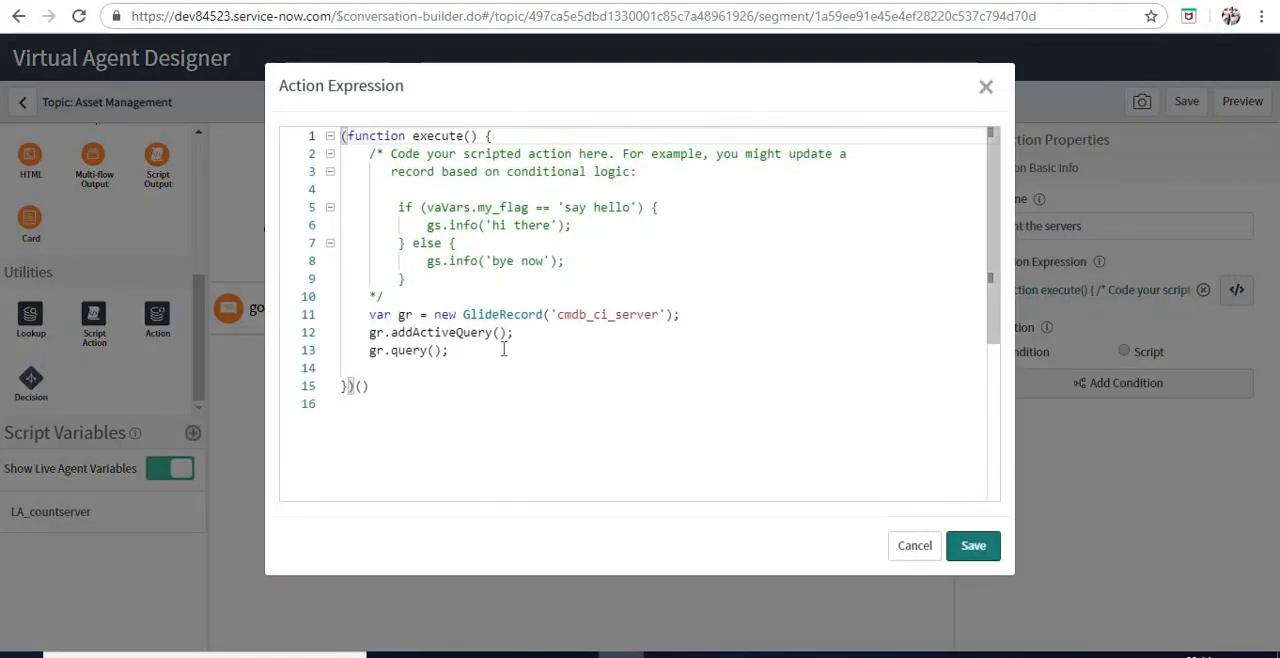
pyautogui.click(504, 347)
pyautogui.press('Return')
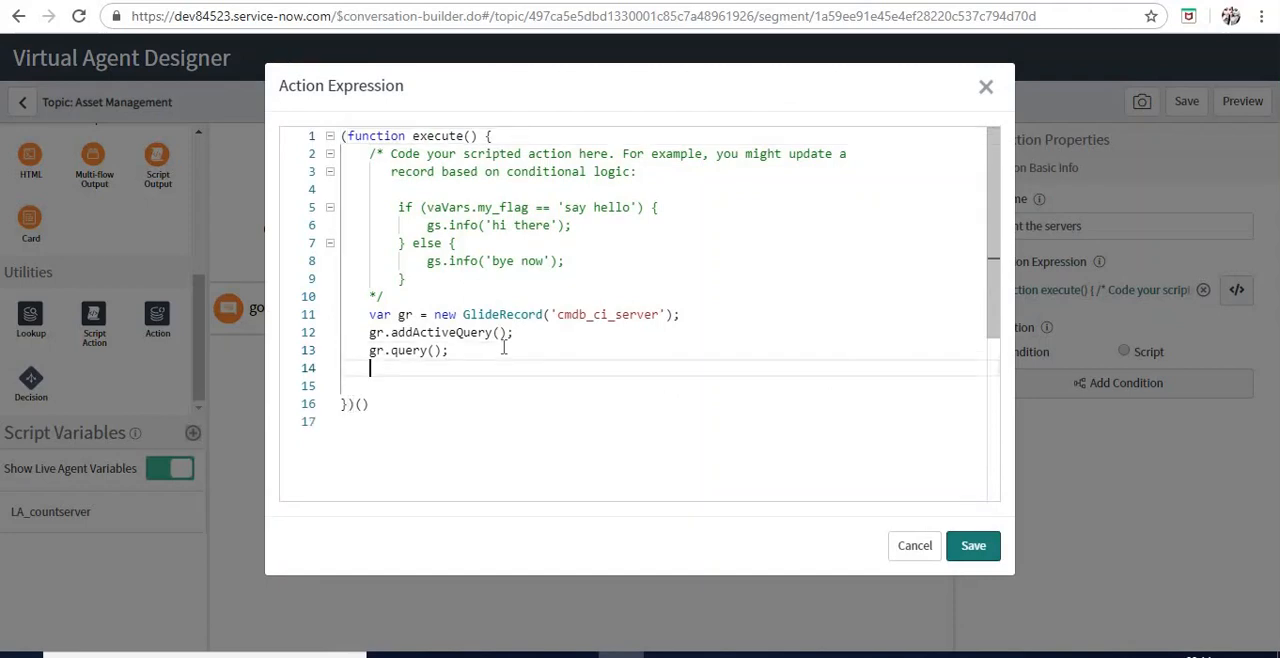
pyautogui.write('va')
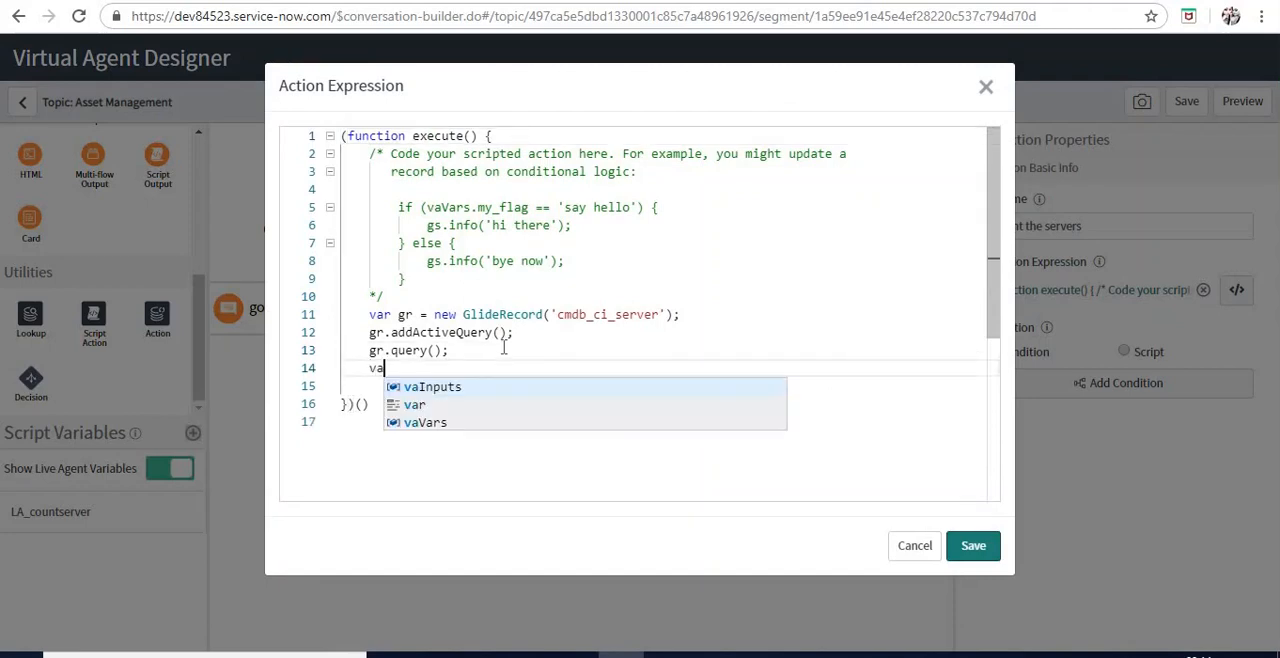
pyautogui.press('Return')
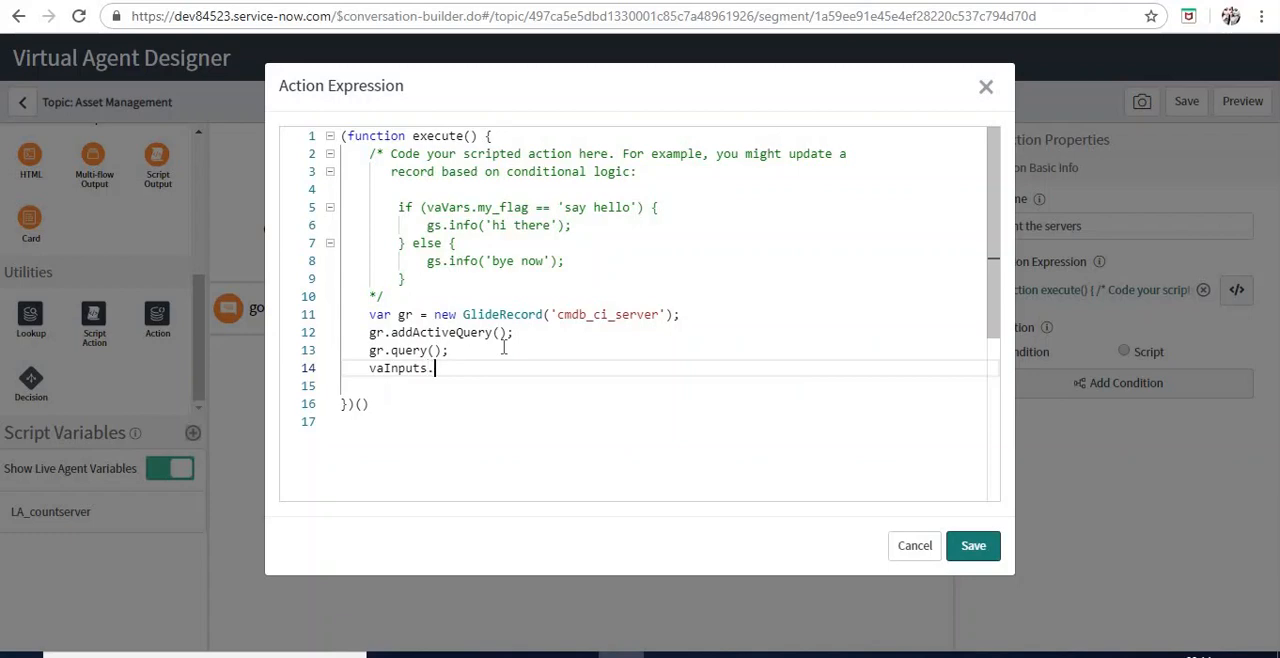
pyautogui.press('BackSpace')
pyautogui.press('BackSpace')
pyautogui.press('BackSpace')
pyautogui.press('BackSpace')
pyautogui.press('BackSpace')
pyautogui.press('BackSpace')
pyautogui.press('BackSpace')
pyautogui.write('Vars.LA_countserver =')
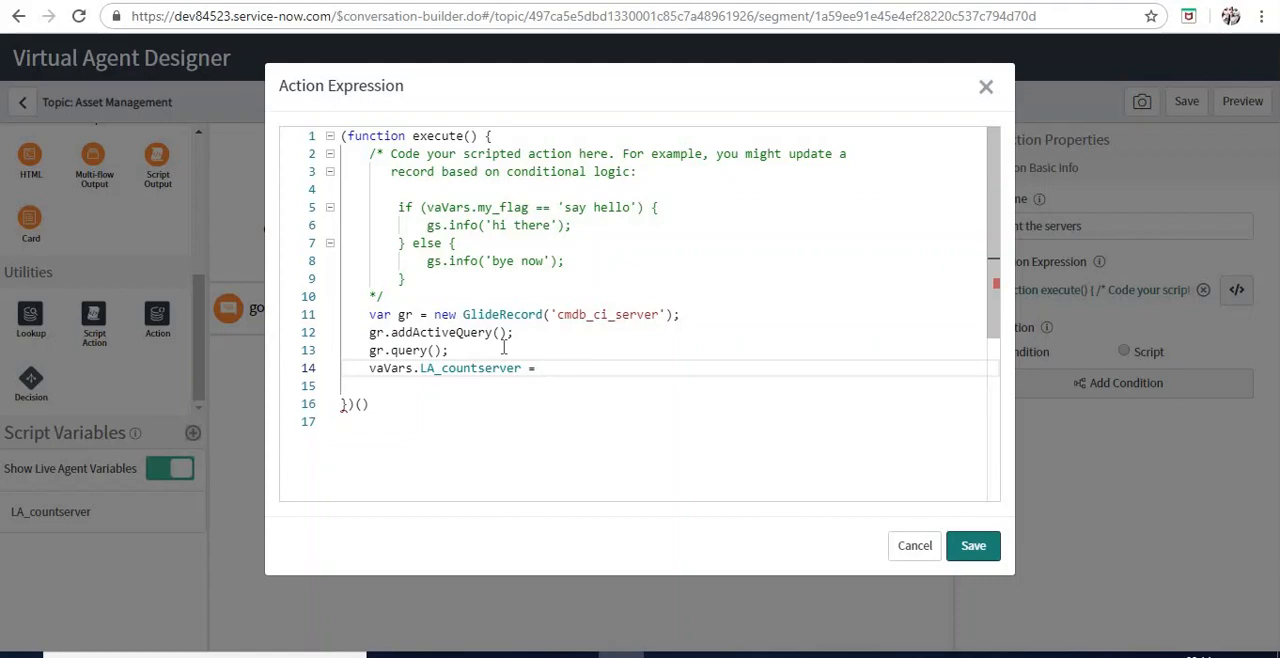
pyautogui.write('gr.')
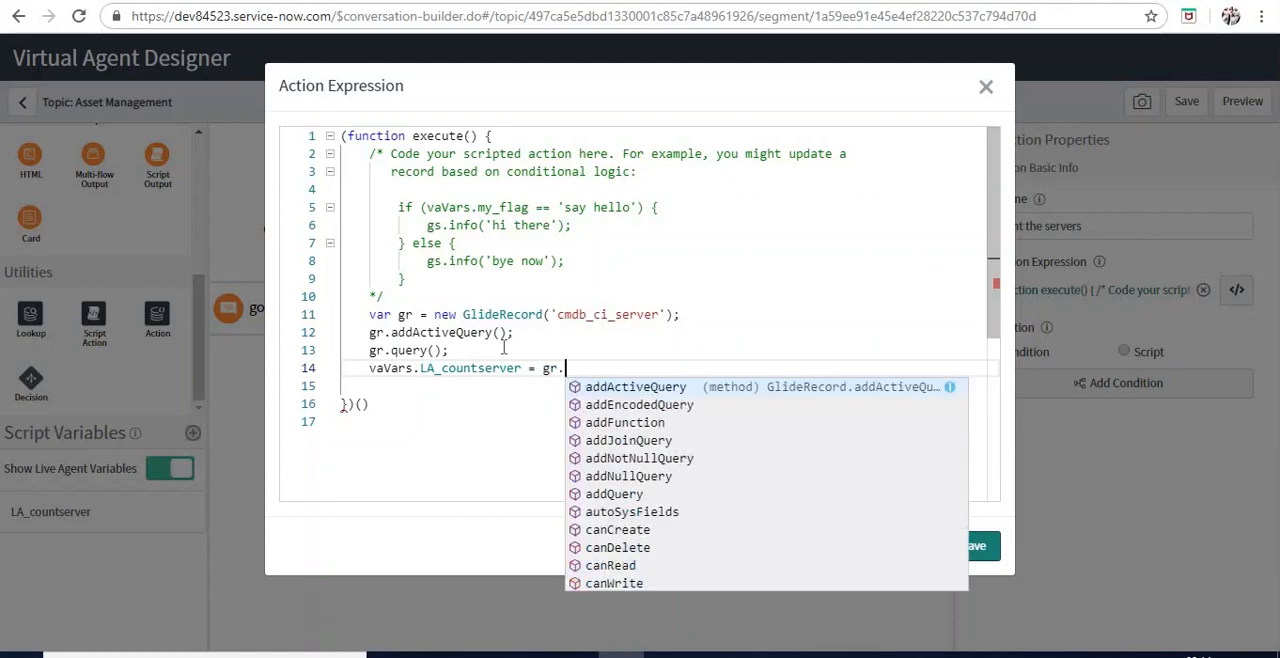
pyautogui.write('get')
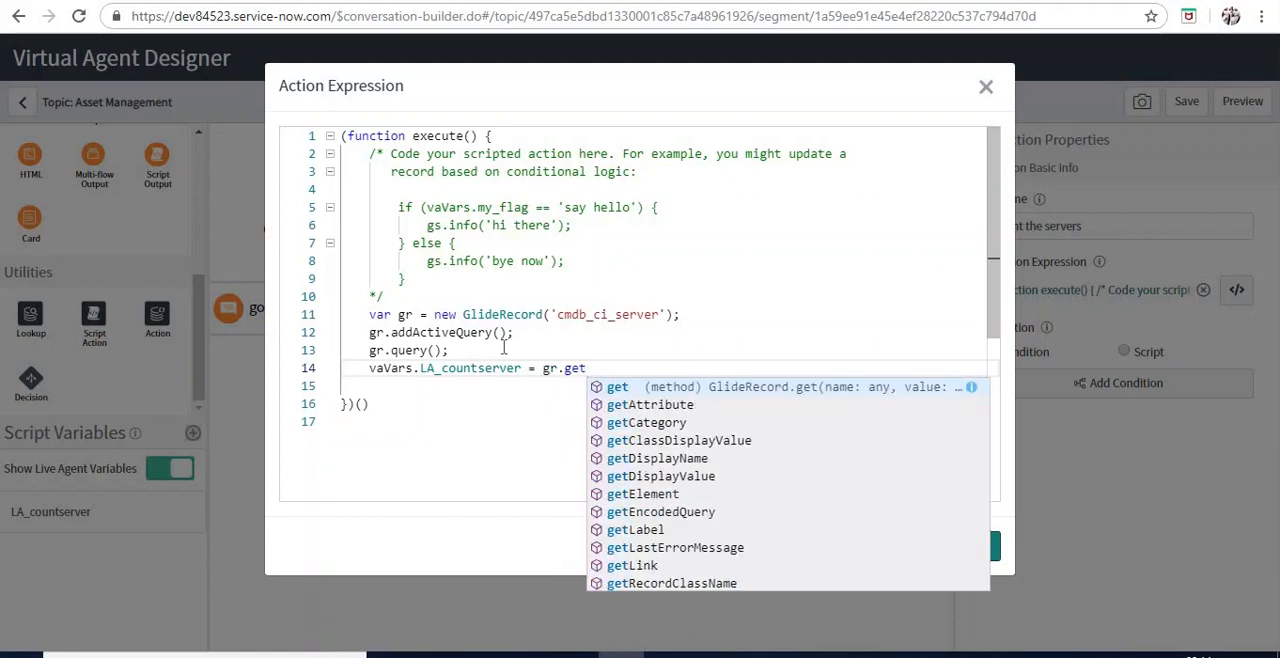
pyautogui.write('ro')
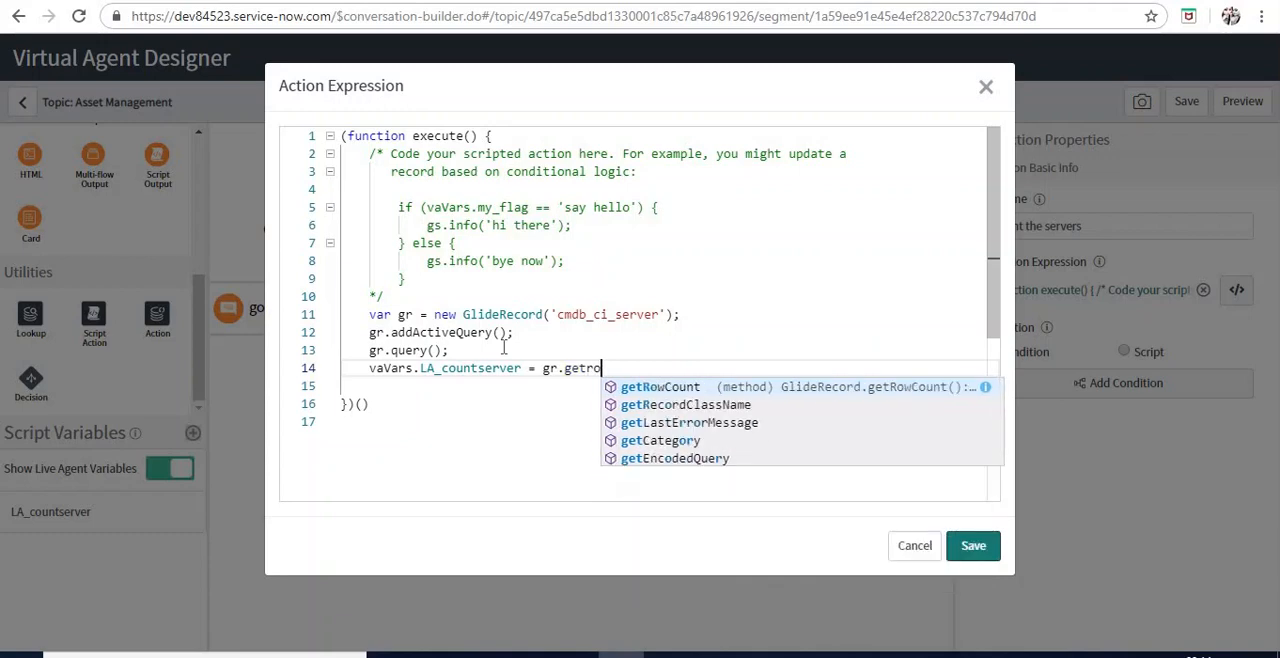
pyautogui.press('Return')
pyautogui.write('();')
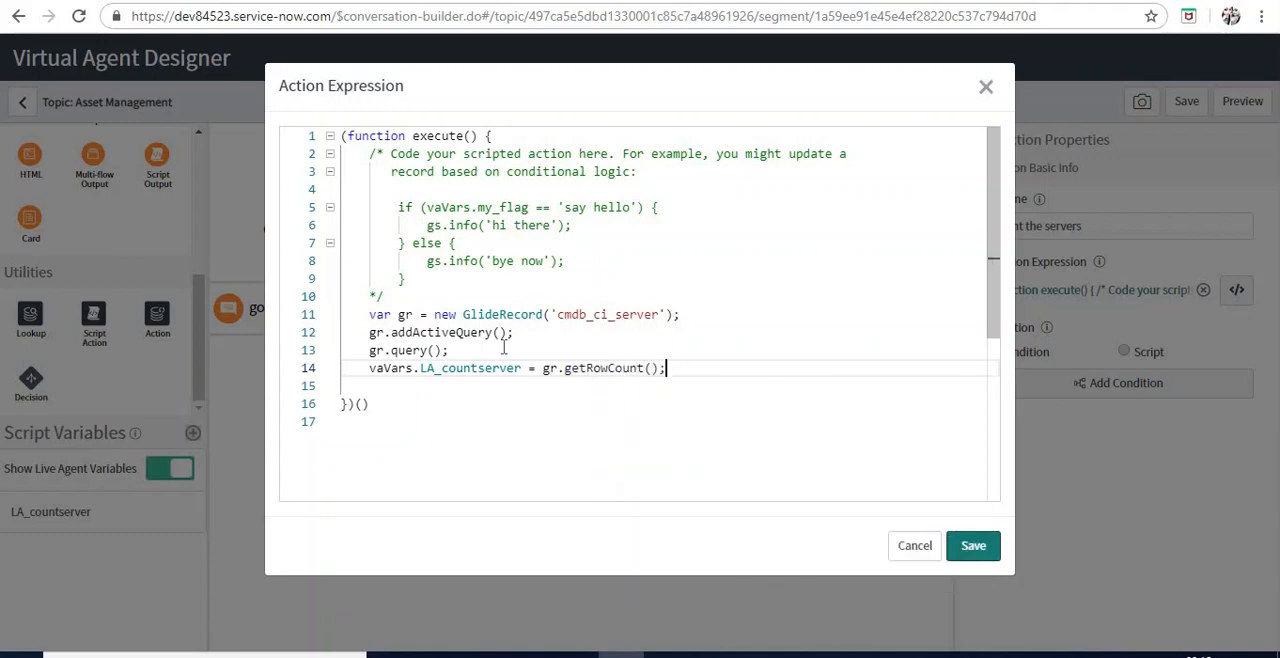
# Copy the four code lines from the GlideRecord declaration through the row count assignment, and save the action expression
pyautogui.hotkey('shift', 'Up')
pyautogui.hotkey('shift', 'Up')
pyautogui.hotkey('shift', 'Up')
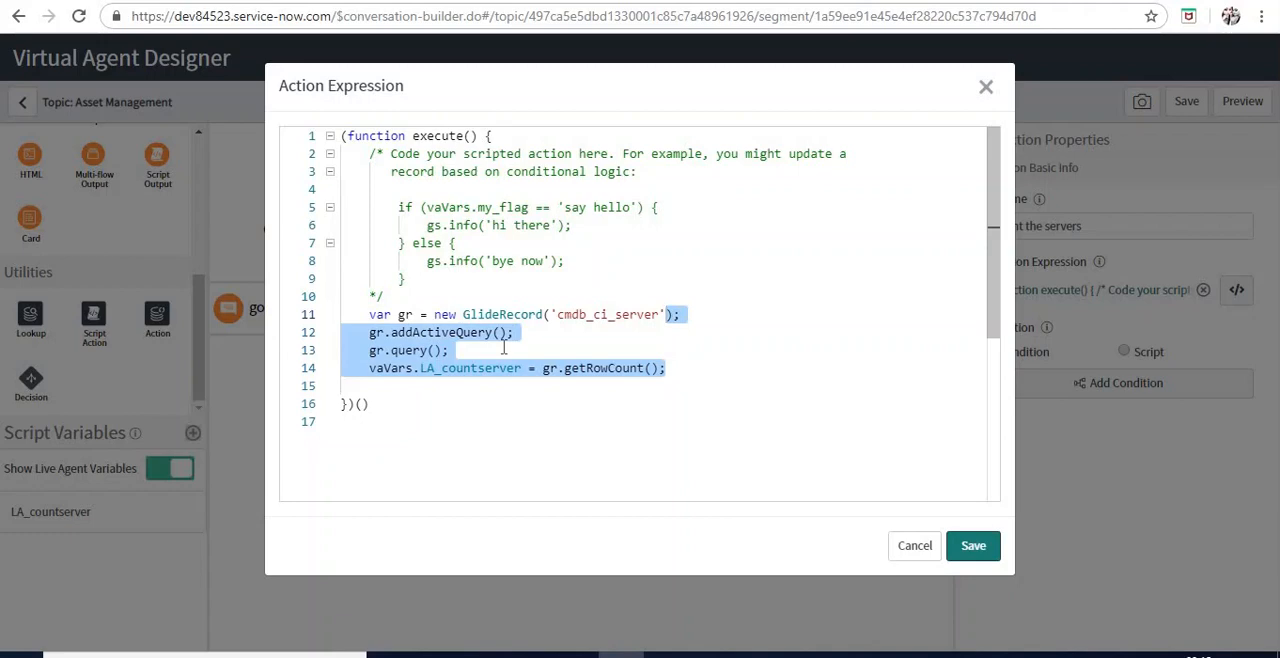
pyautogui.hotkey('shift', 'Home')
pyautogui.hotkey('ctrl', 'c')
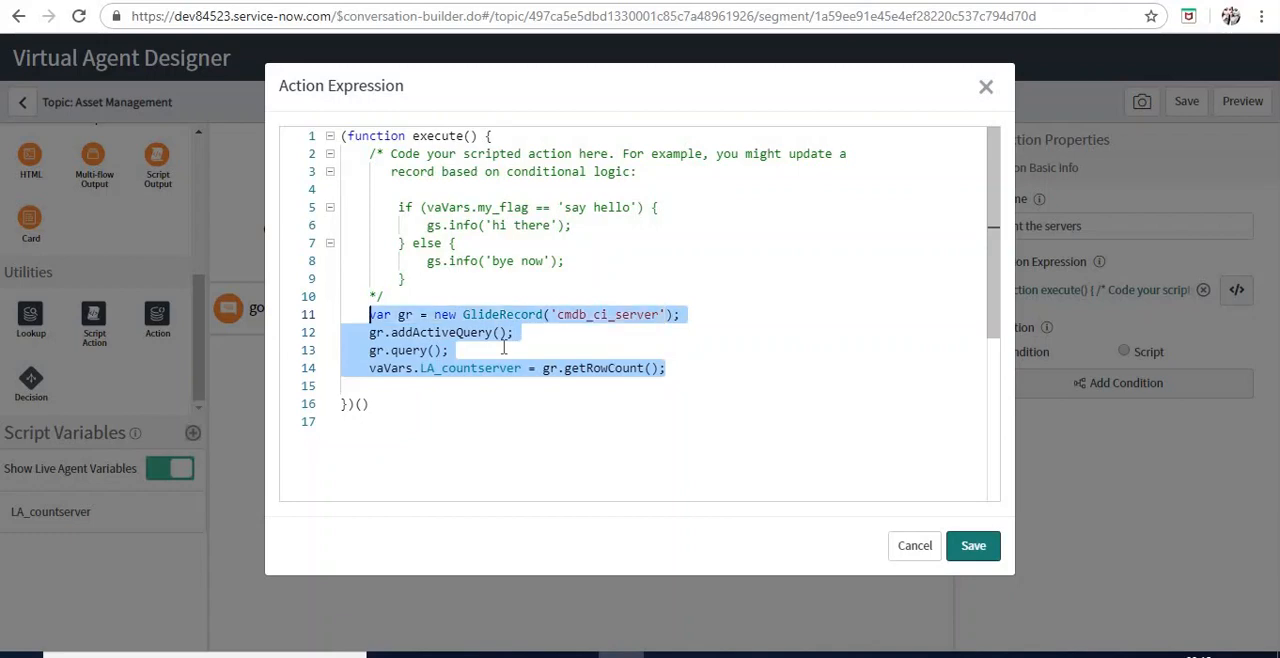
pyautogui.click(971, 547)
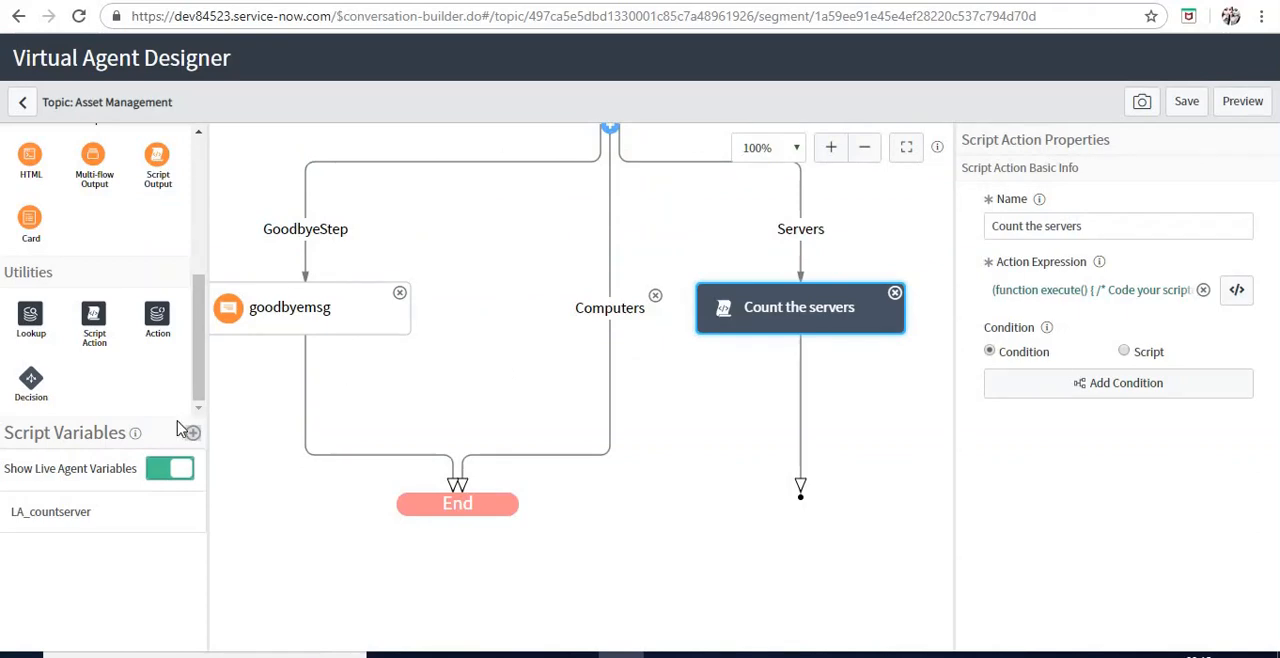
# Add a Script Action node to the Computers branch and name it "Count Computers"
pyautogui.moveTo(112, 326); pyautogui.dragTo(620, 345)
pyautogui.click(1016, 228)
pyautogui.write('C')
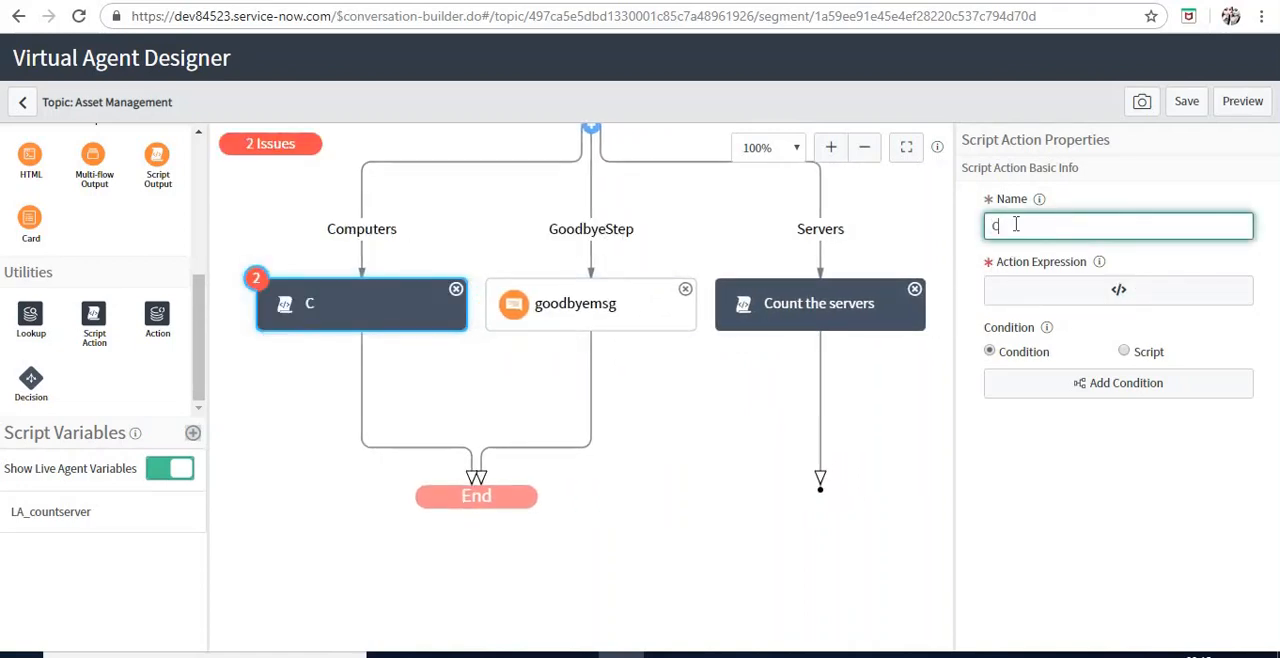
pyautogui.write('ount Computers')
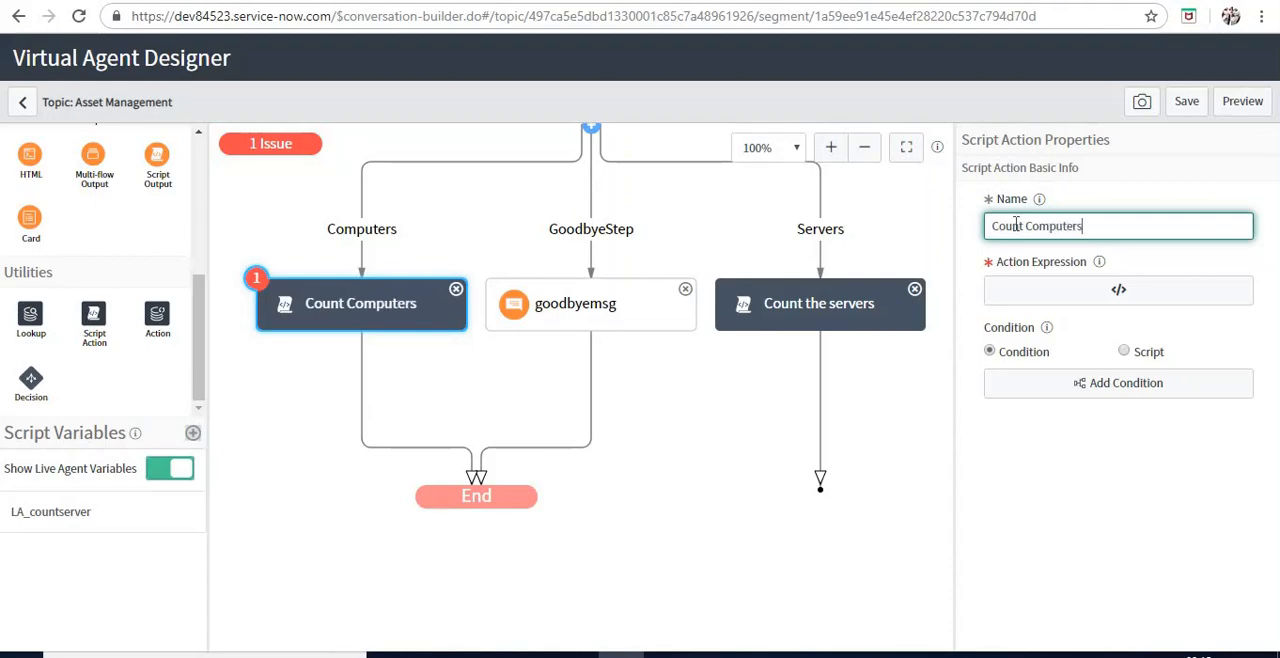
# Paste the copied server-counting code below the sample comment in the action expression of Count Computers
pyautogui.click(1038, 286)
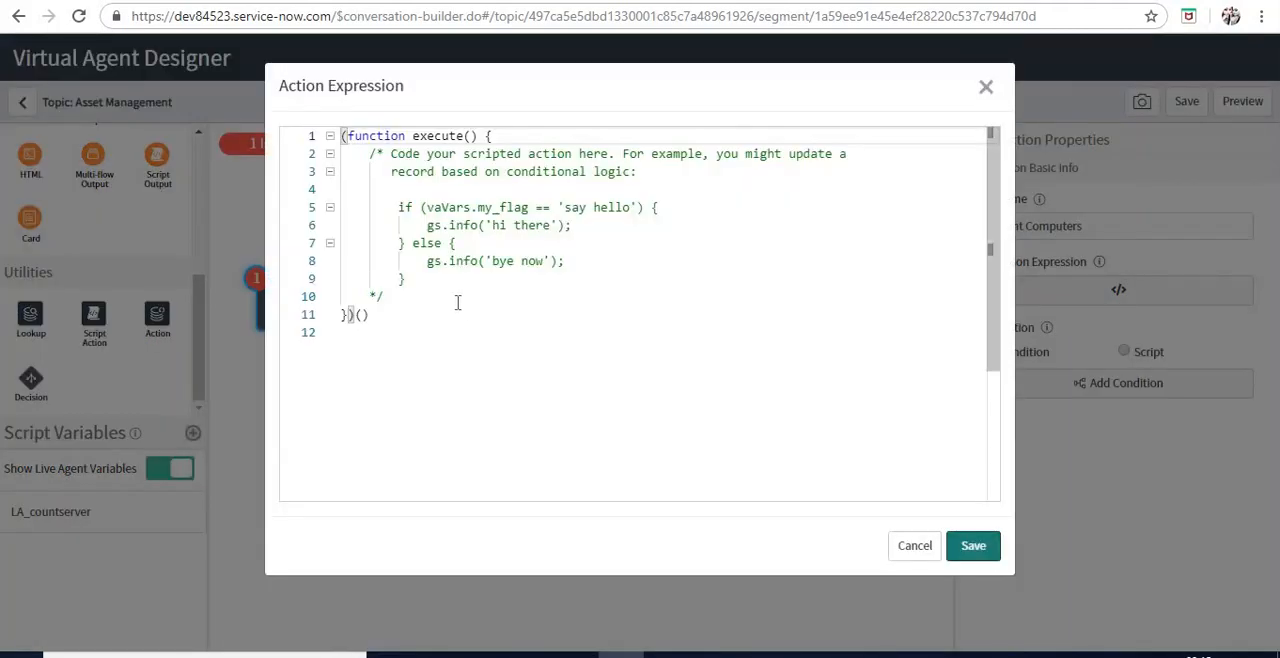
pyautogui.click(457, 302)
pyautogui.hotkey('ctrl', 'v')
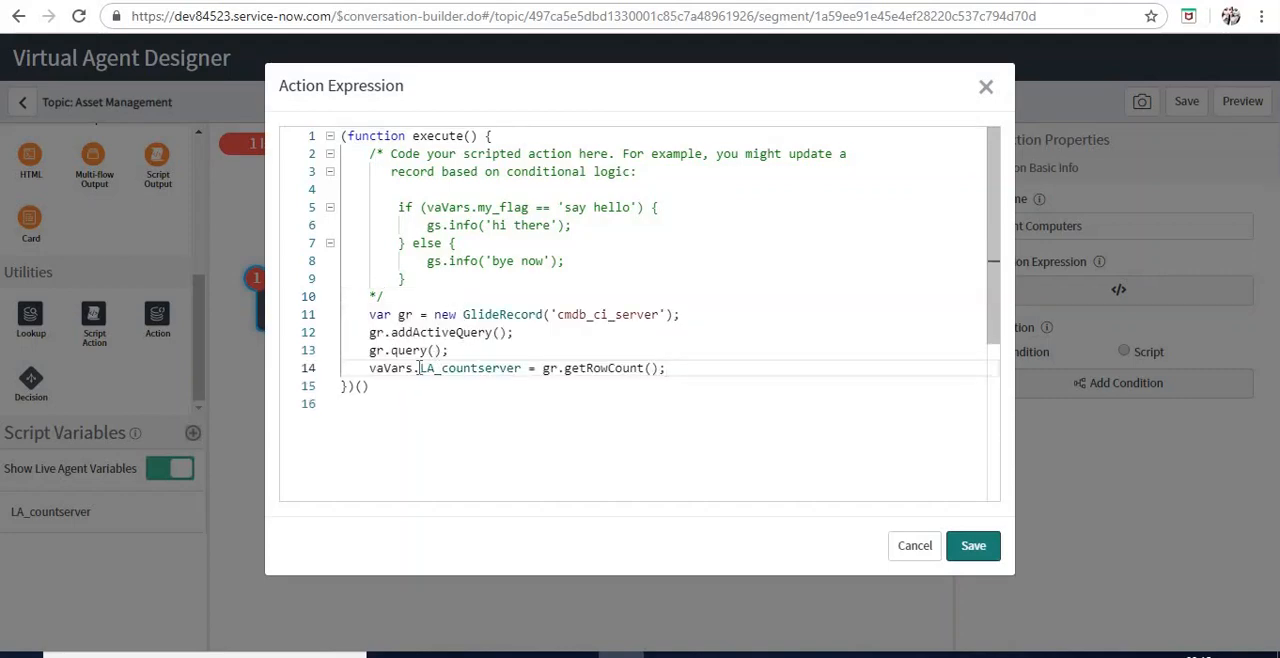
# Replace LA_countserver with LA_countcomputer in the pasted assignment, copy the new variable name and save the expression
pyautogui.moveTo(418, 368); pyautogui.dragTo(528, 372)
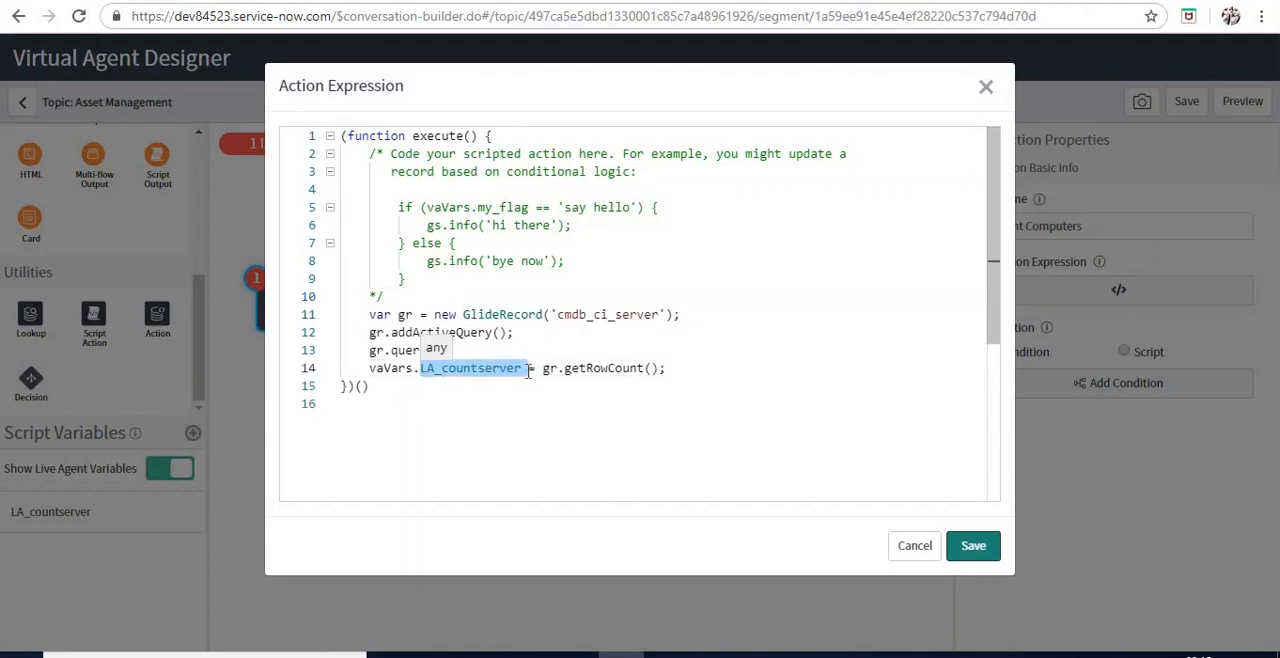
pyautogui.press('BackSpace')
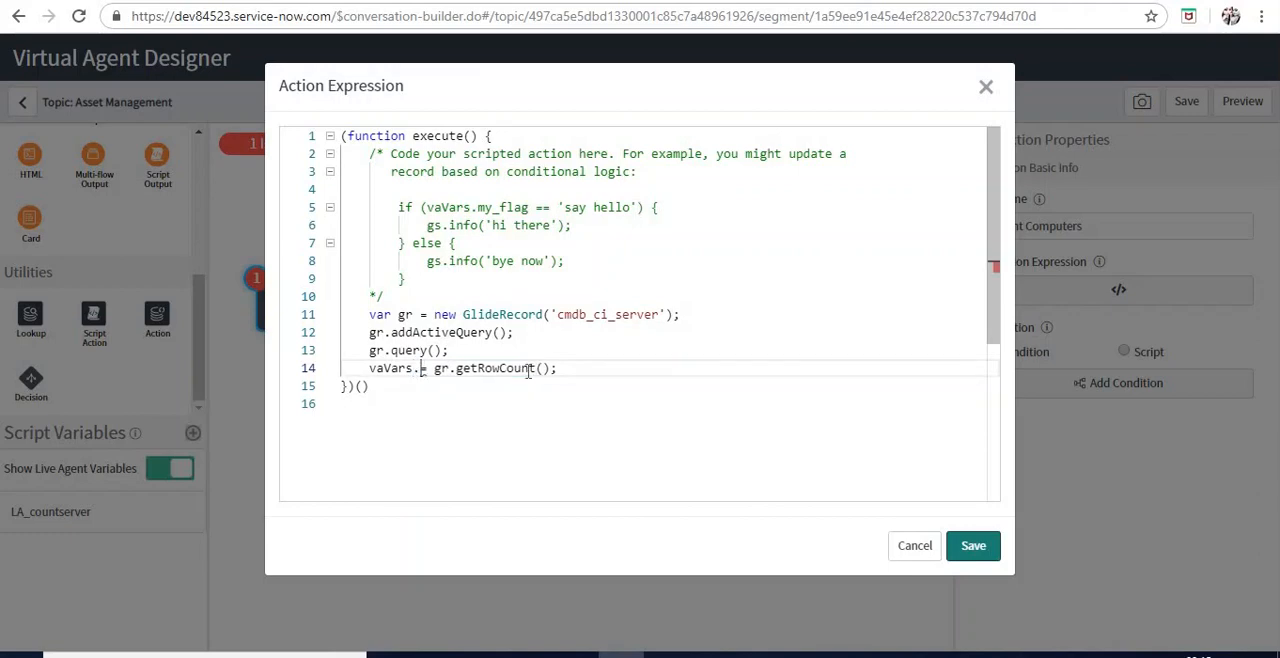
pyautogui.write('vaVars.')
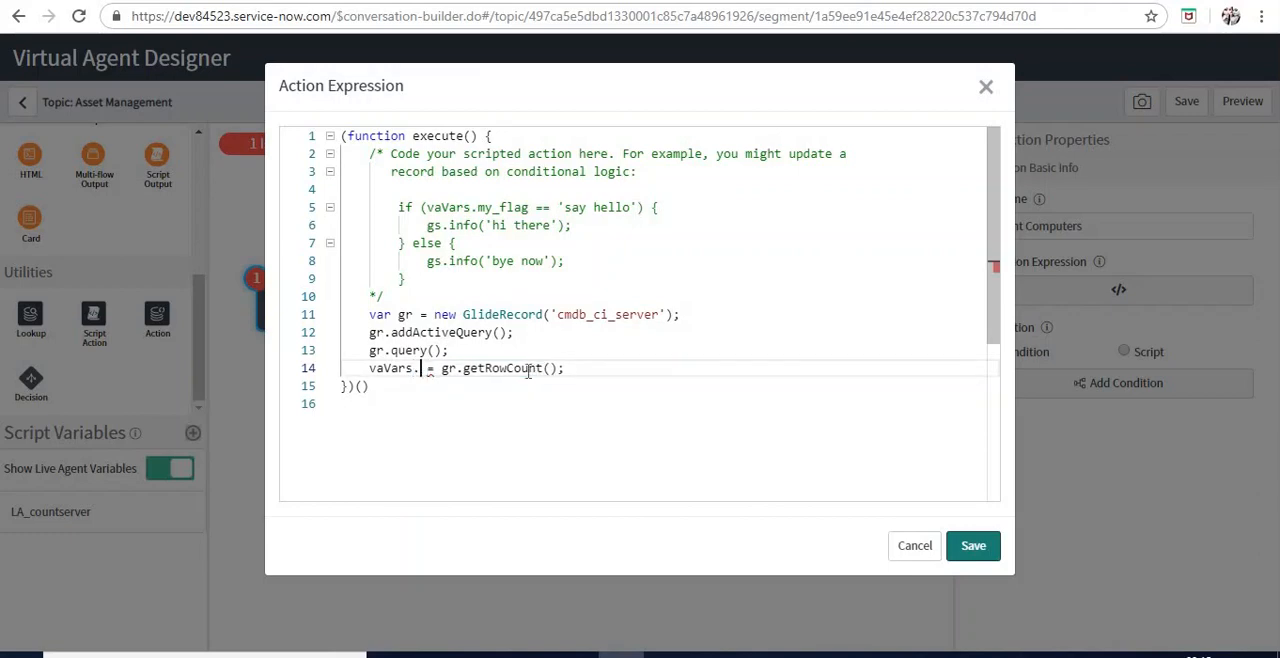
pyautogui.write('LA')
pyautogui.write('_countco')
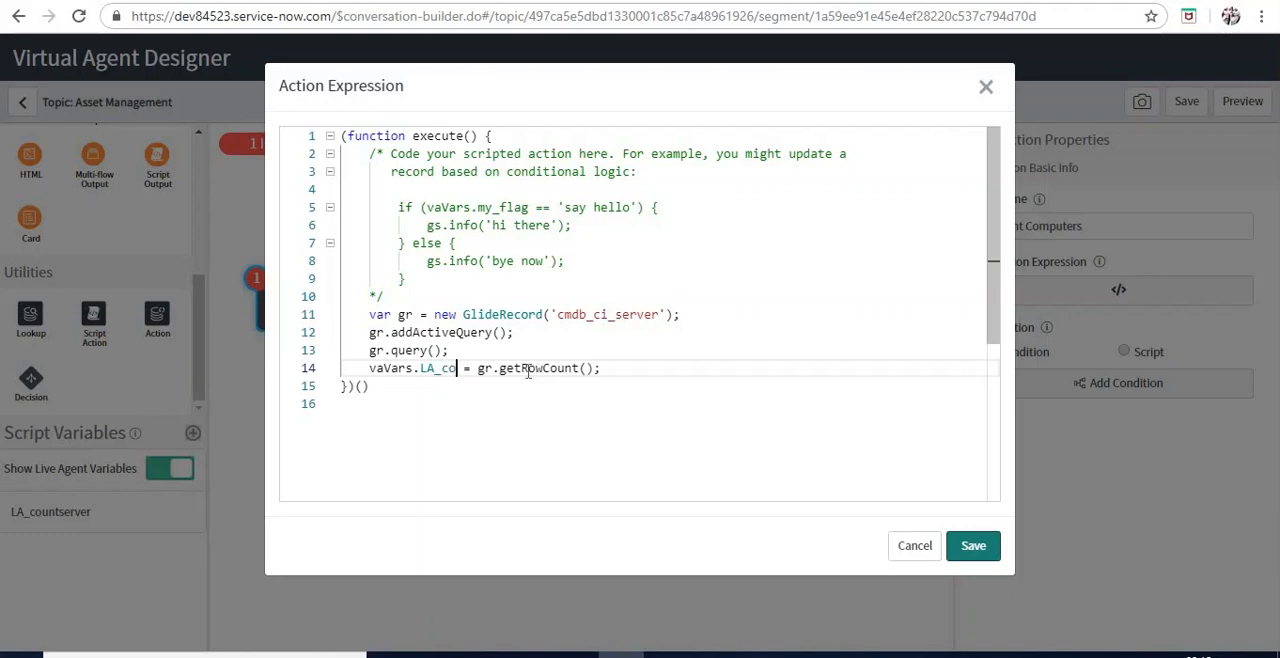
pyautogui.write('mp')
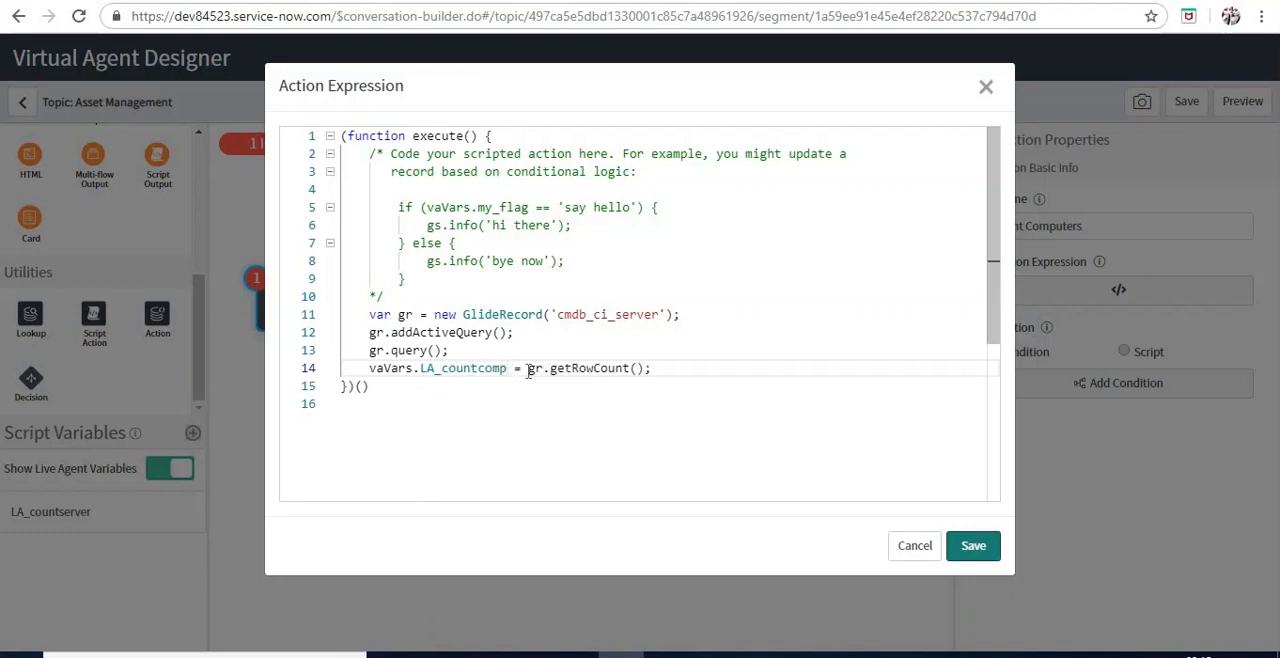
pyautogui.write('uter')
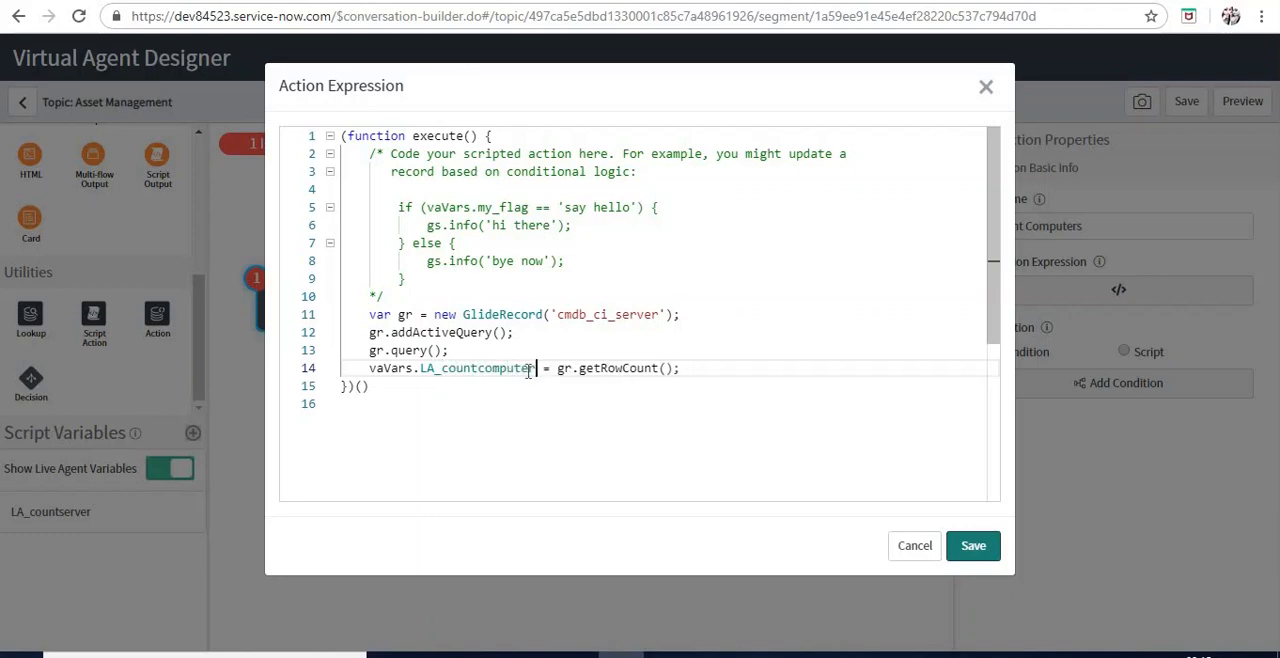
pyautogui.doubleClick(530, 371)
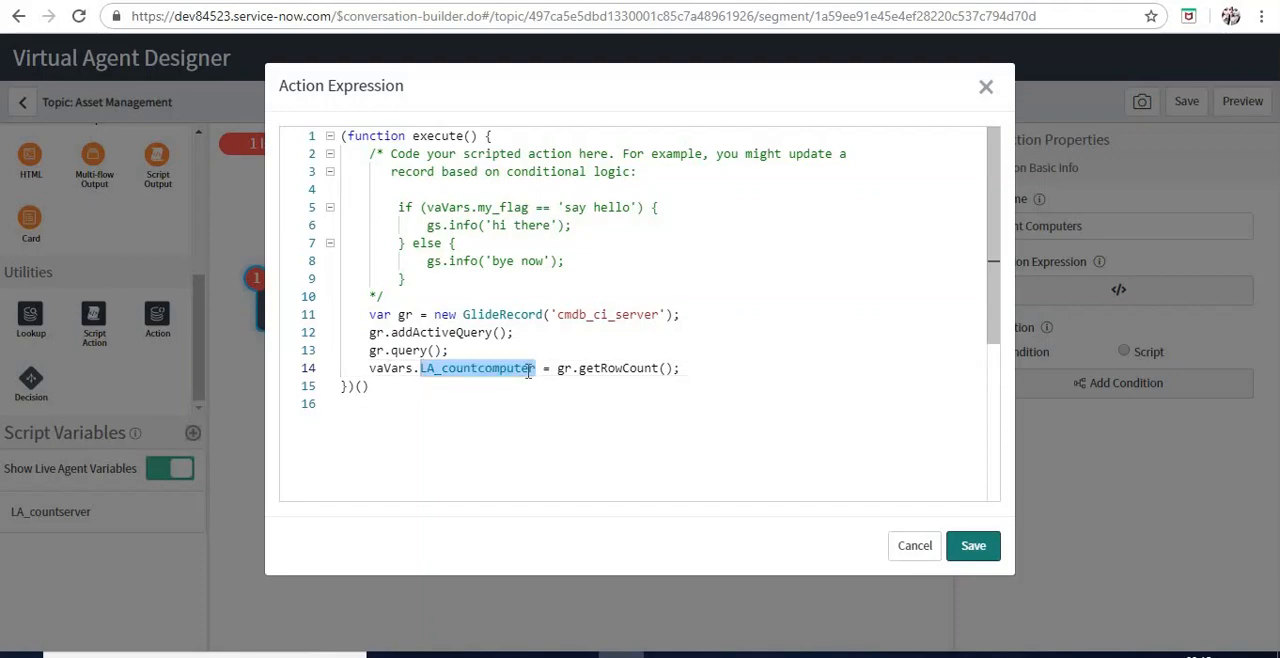
pyautogui.click(969, 553)
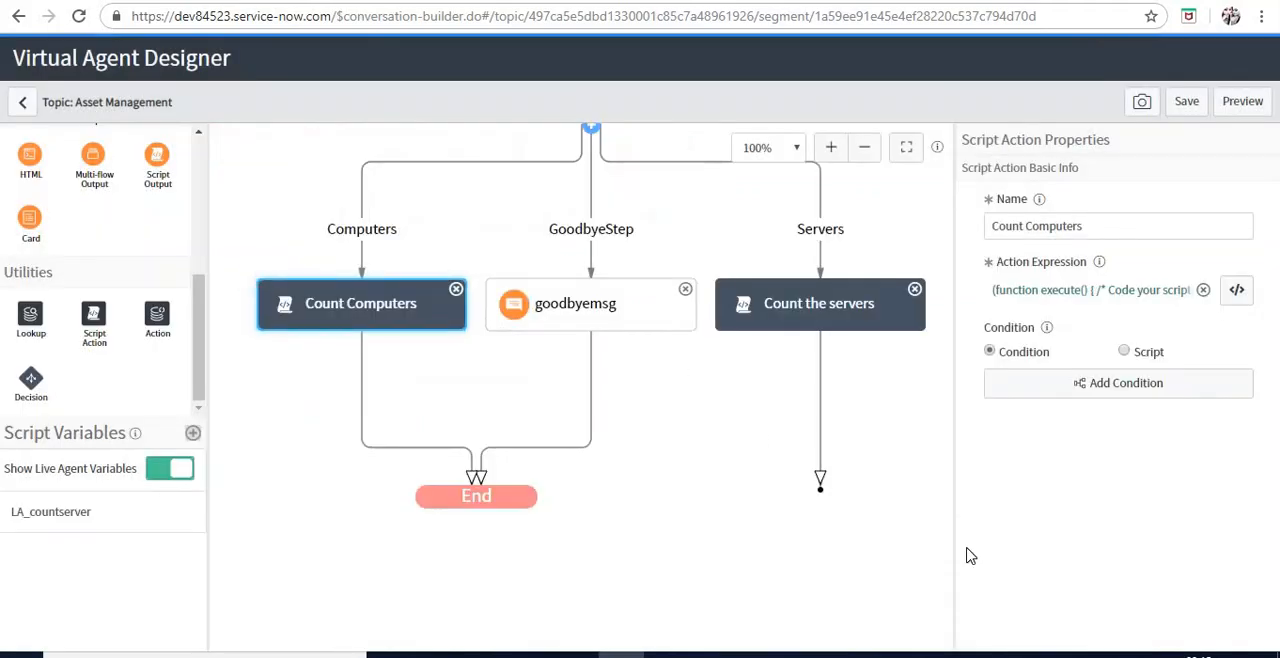
# Add a script variable named LA_countcomputer with a default value of 0
pyautogui.click(702, 527)
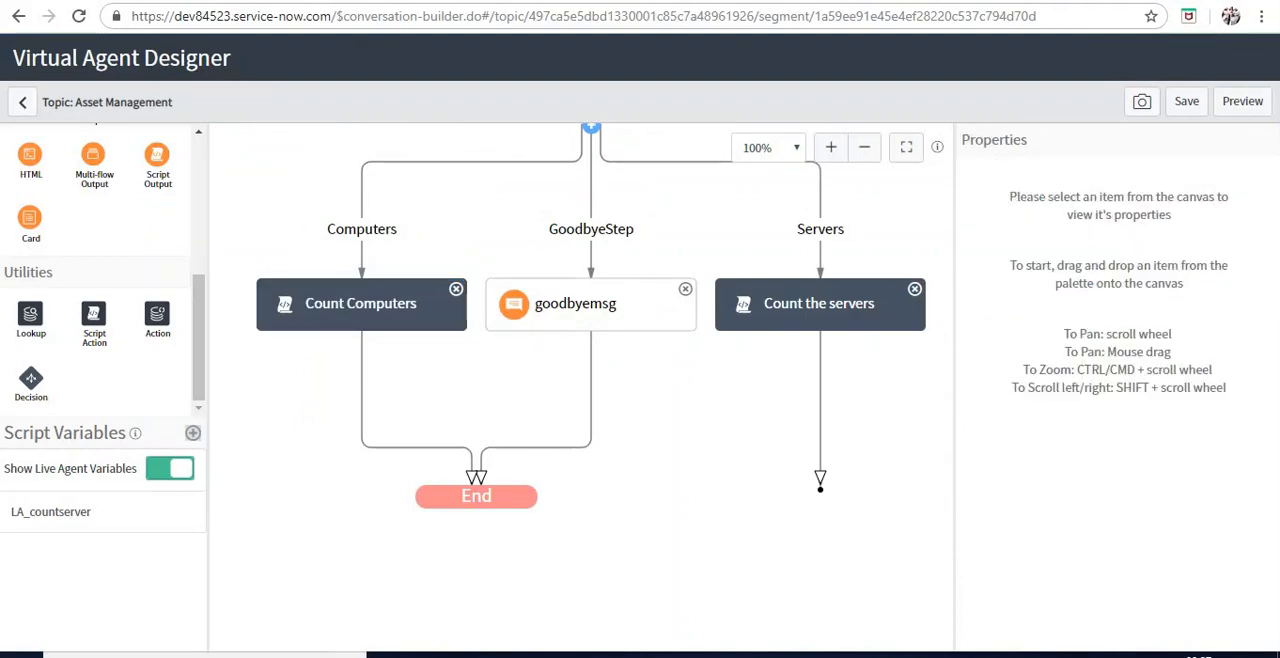
pyautogui.click(194, 436)
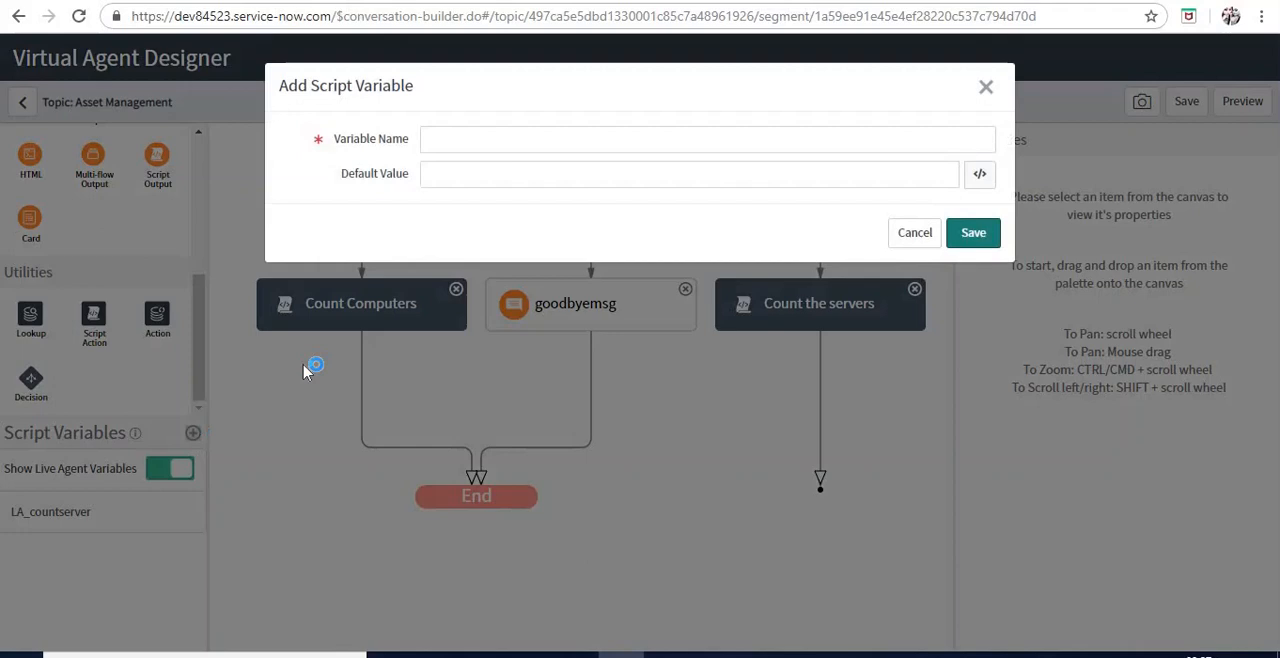
pyautogui.click(564, 138)
pyautogui.write('LA_countcomputer')
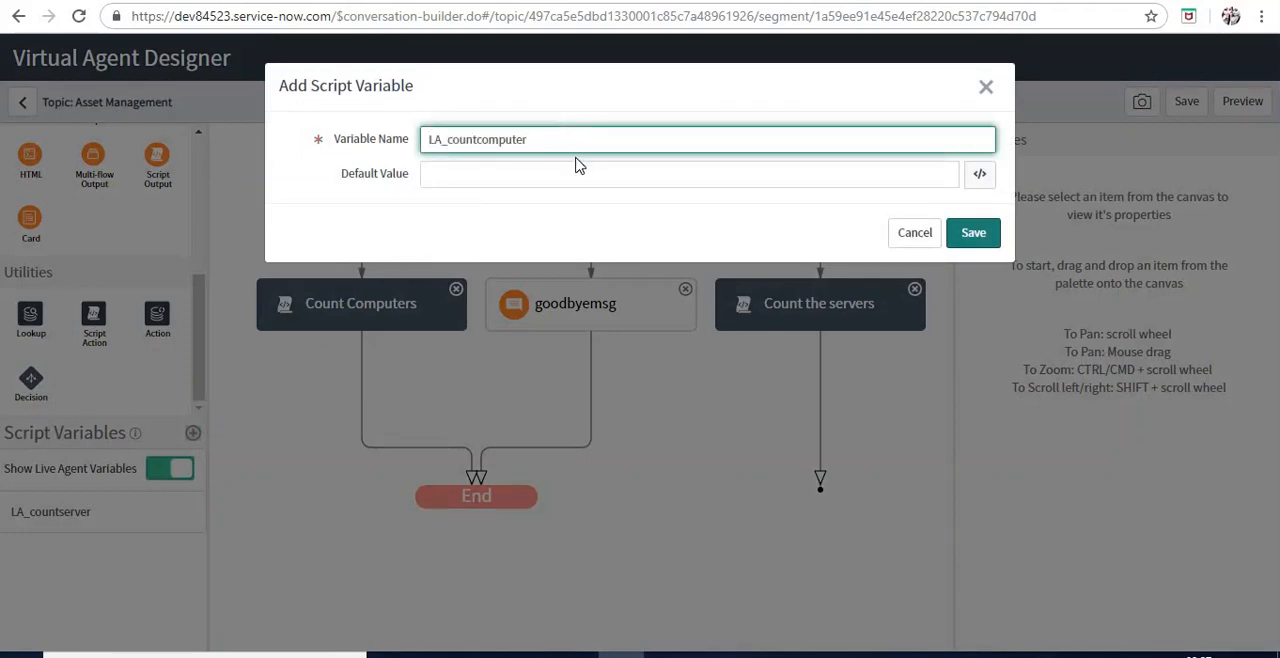
pyautogui.click(579, 168)
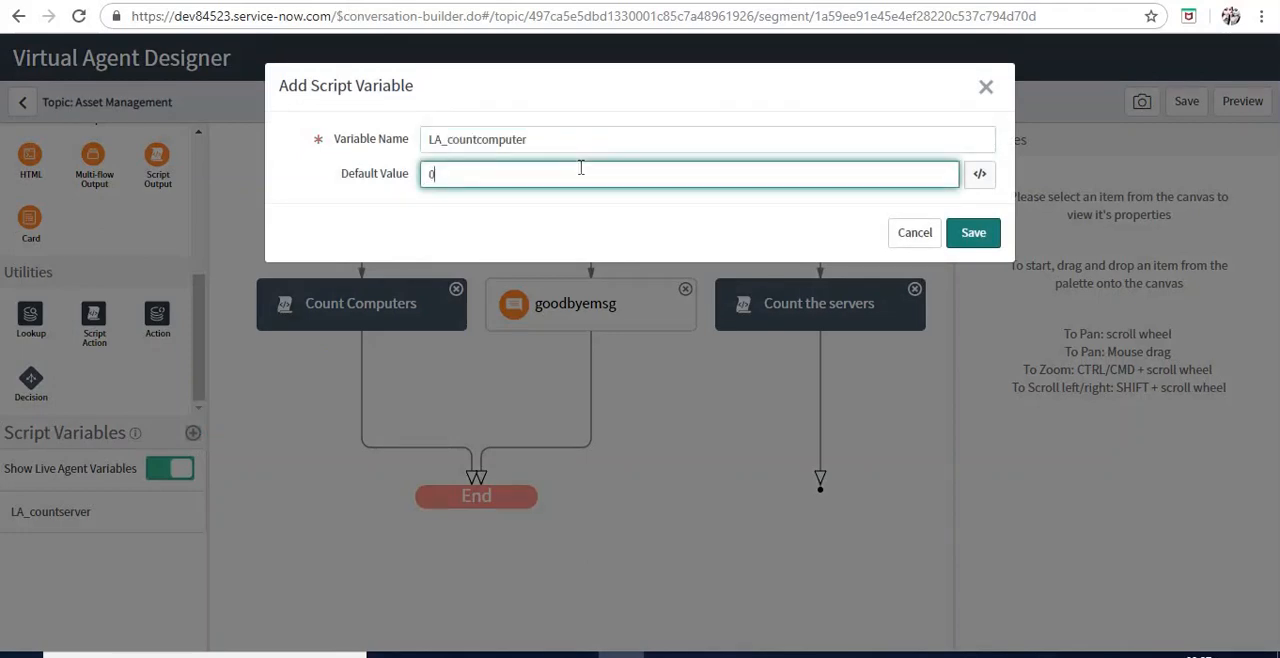
pyautogui.click(985, 242)
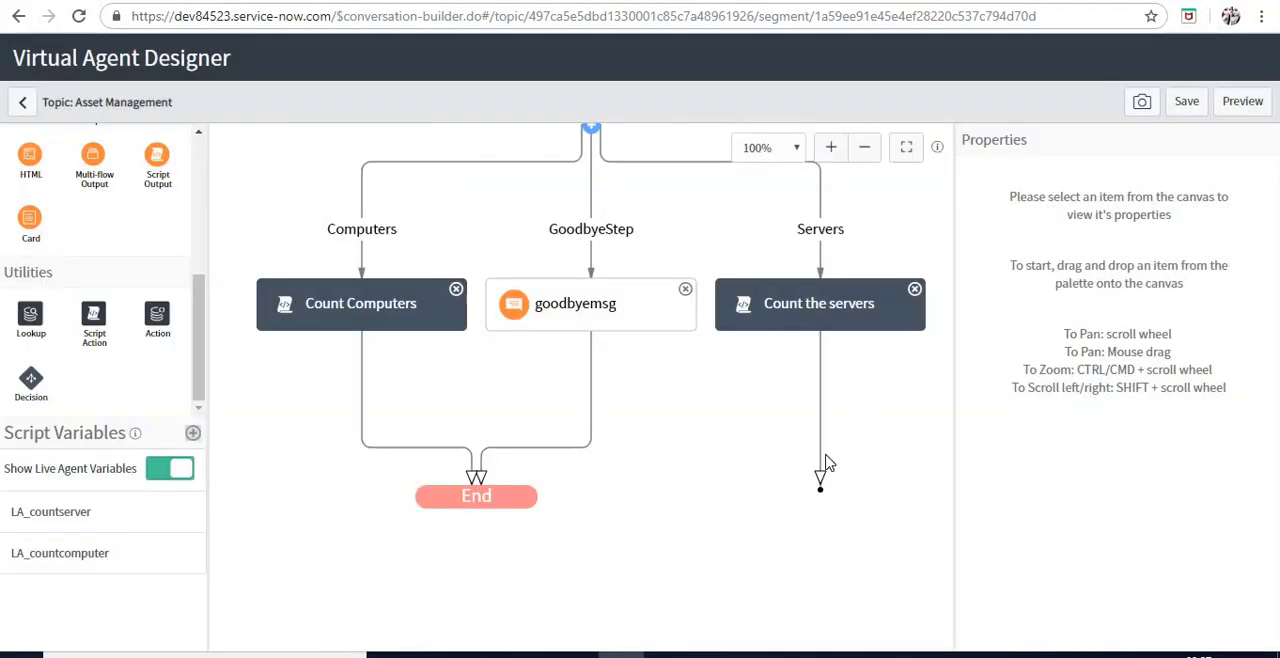
# Connect the open end of the Servers branch to the End node
pyautogui.moveTo(820, 480); pyautogui.dragTo(515, 495)
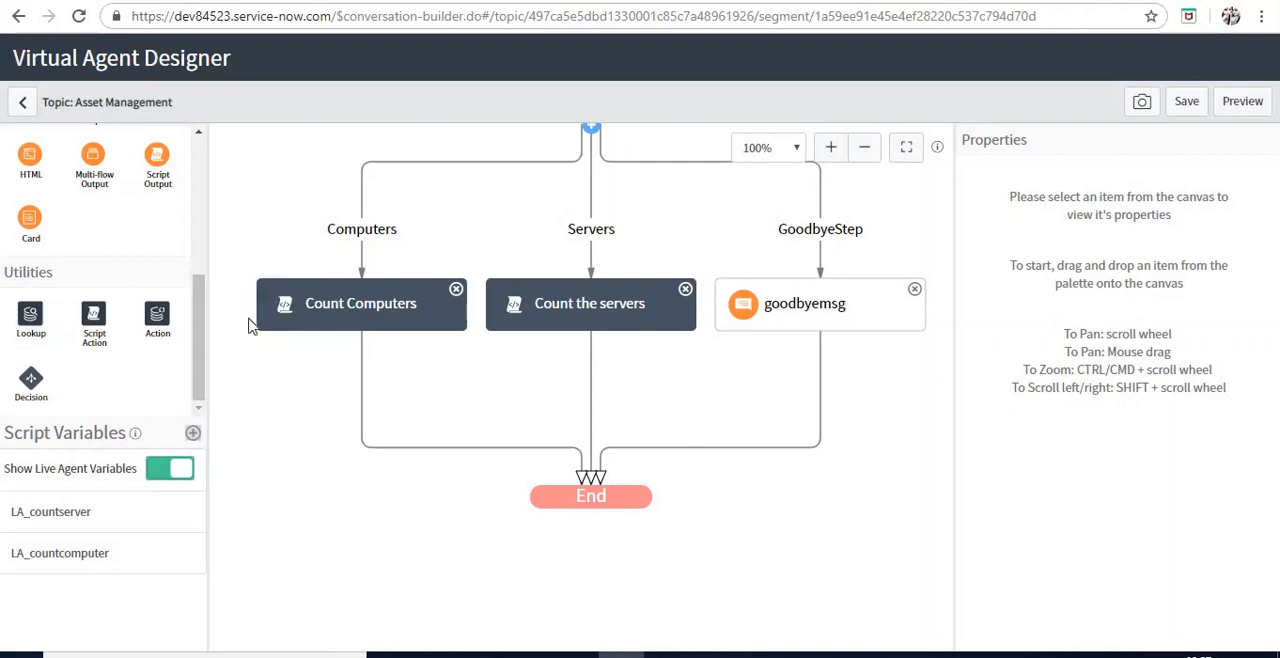
# Add a Text bot response below Count Computers and name it TotalCompCount
pyautogui.moveTo(203, 350); pyautogui.dragTo(203, 288)
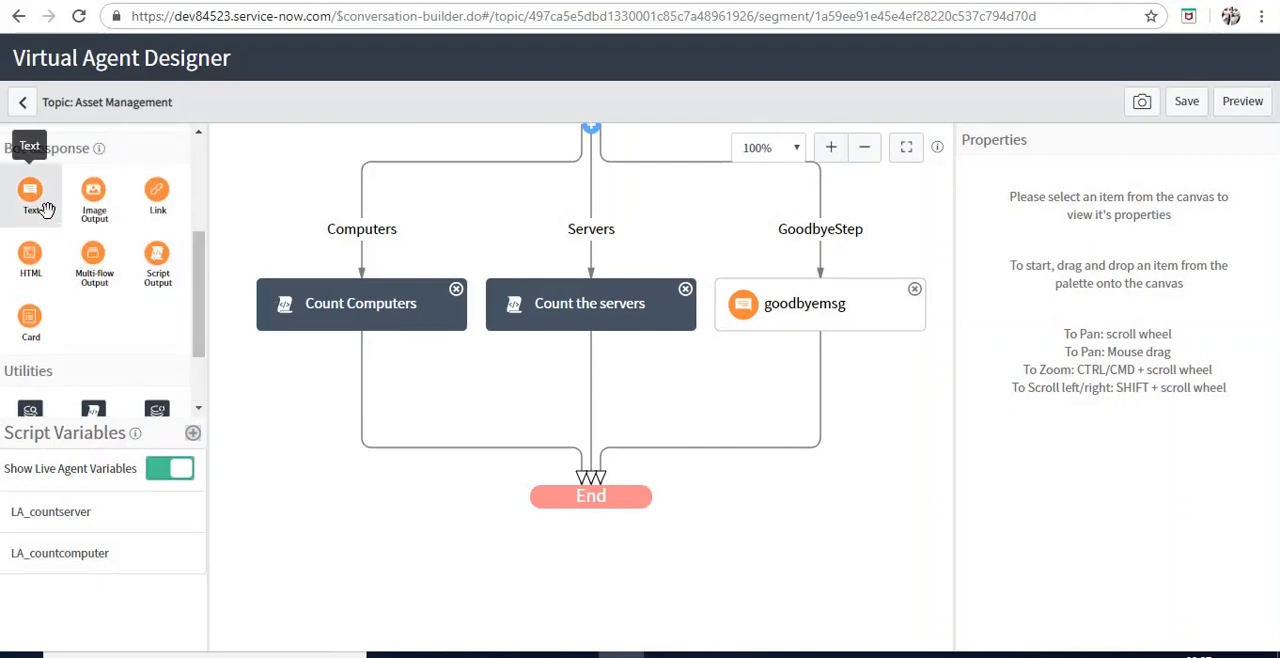
pyautogui.moveTo(45, 209); pyautogui.dragTo(363, 372)
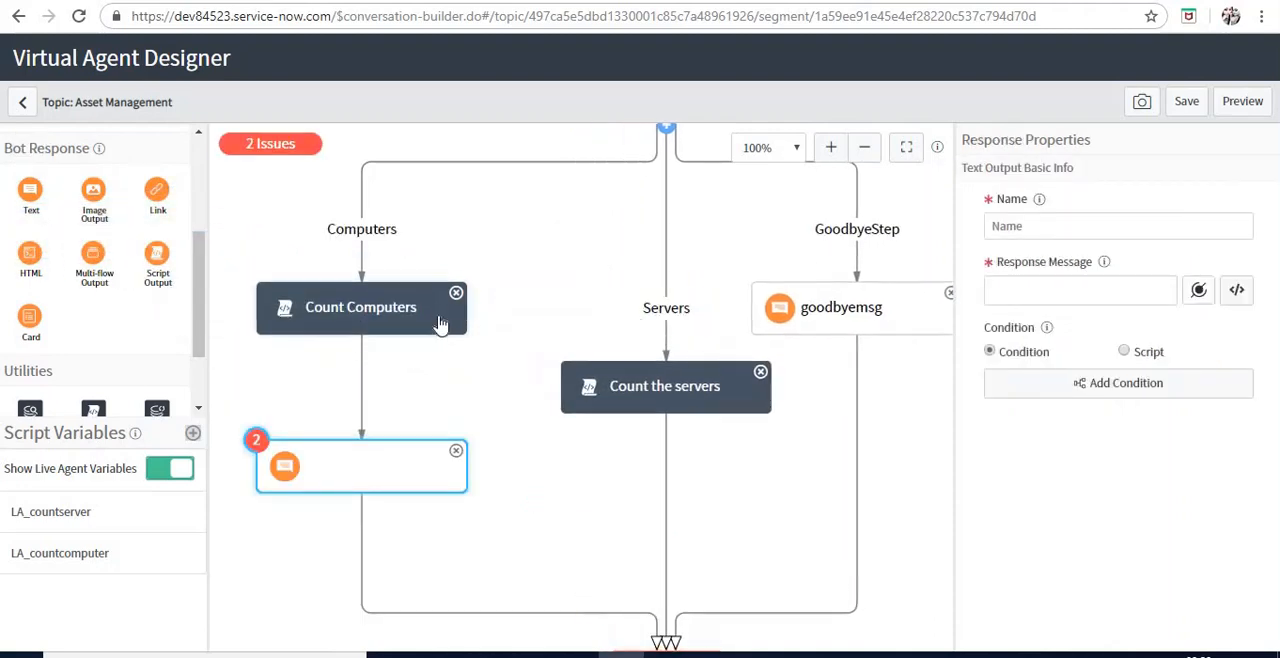
pyautogui.click(1102, 228)
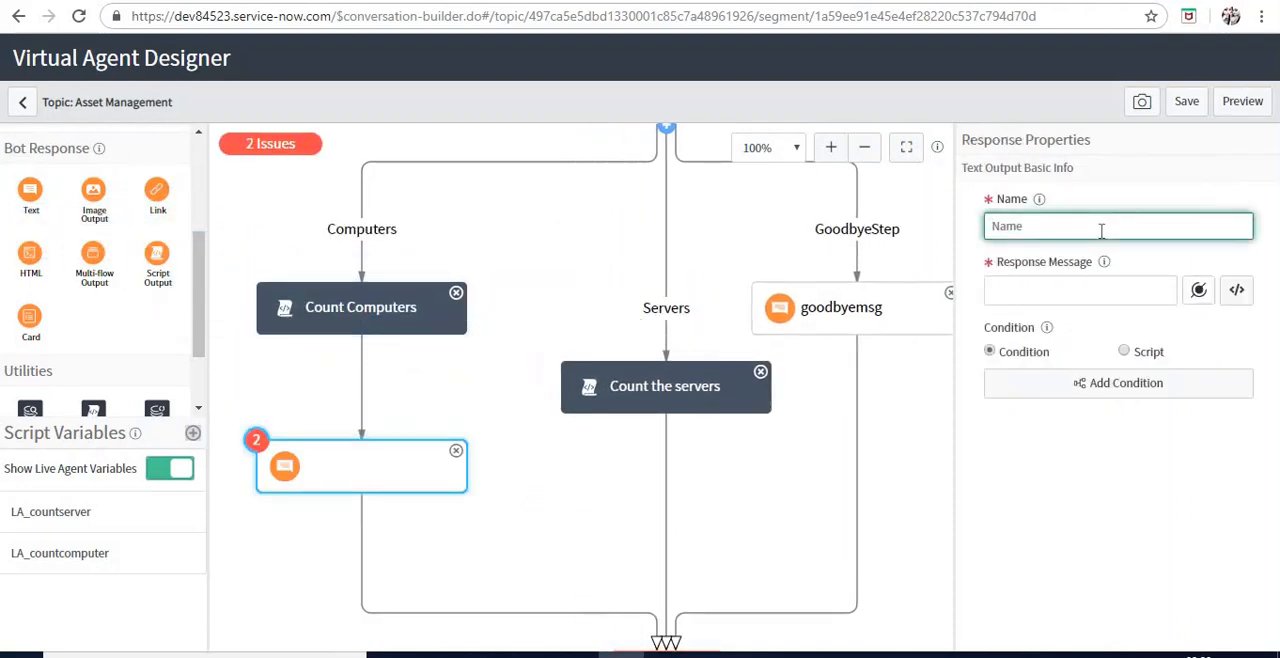
pyautogui.write('TotalComp')
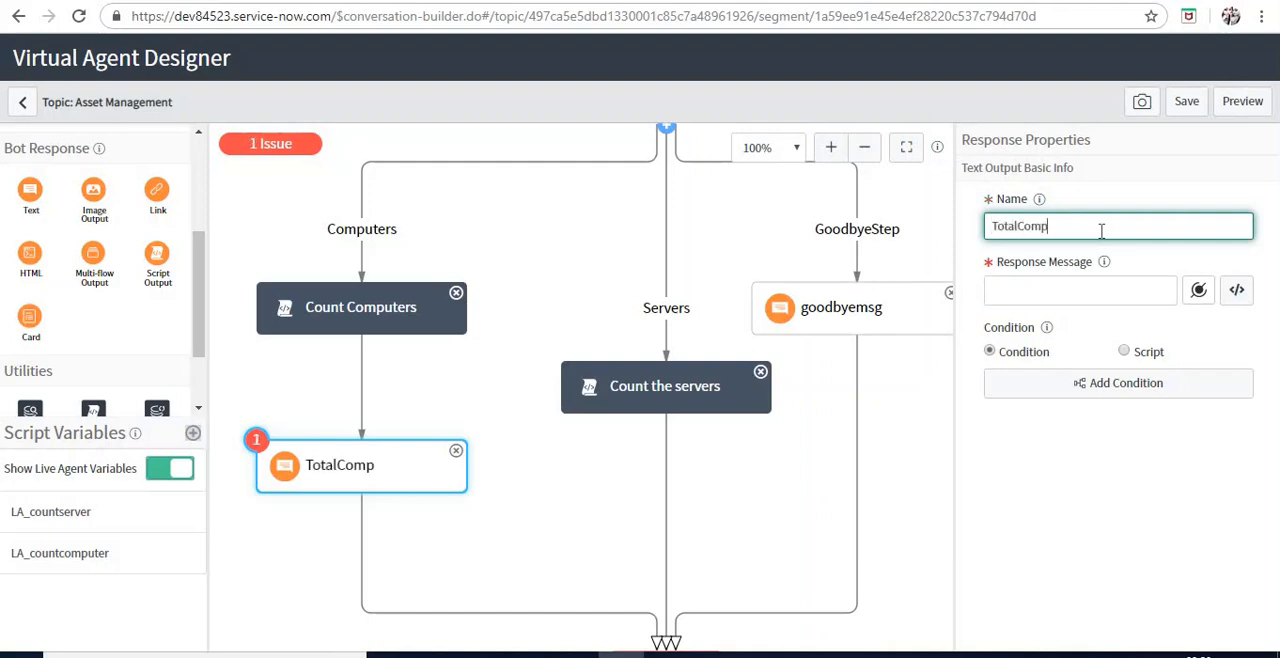
pyautogui.write('Count')
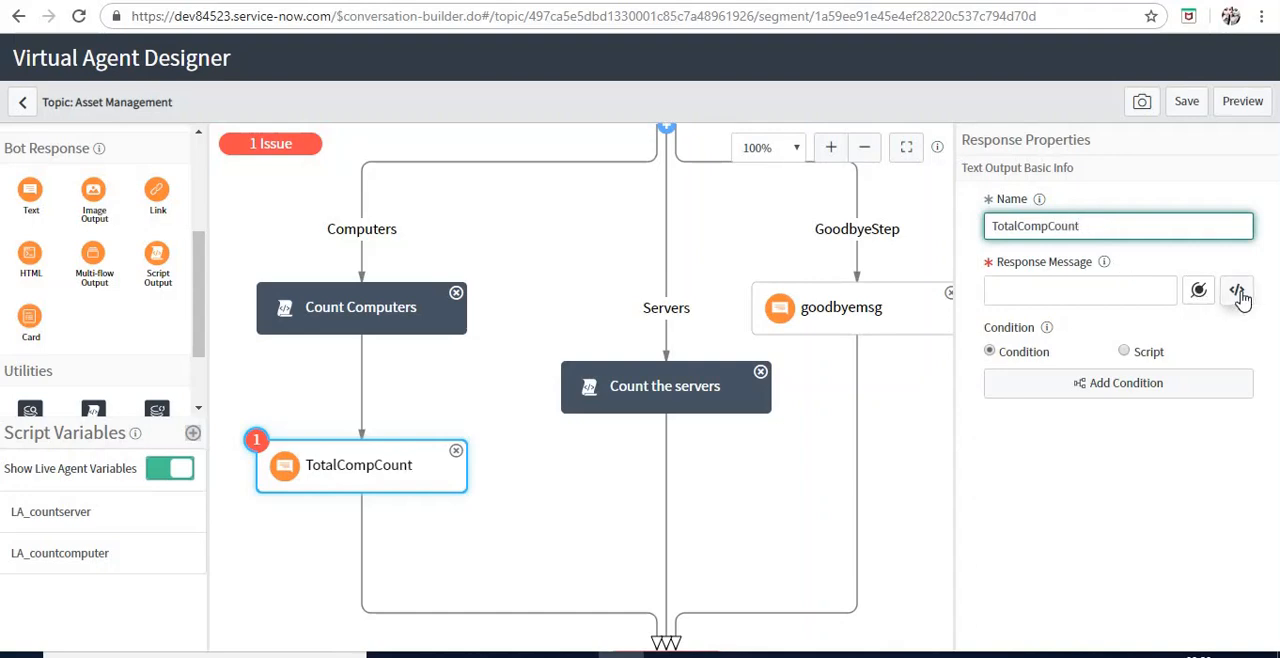
# Set the response message of TotalCompCount to the script variable LA_countcomputer and save the topic flow
pyautogui.click(1203, 292)
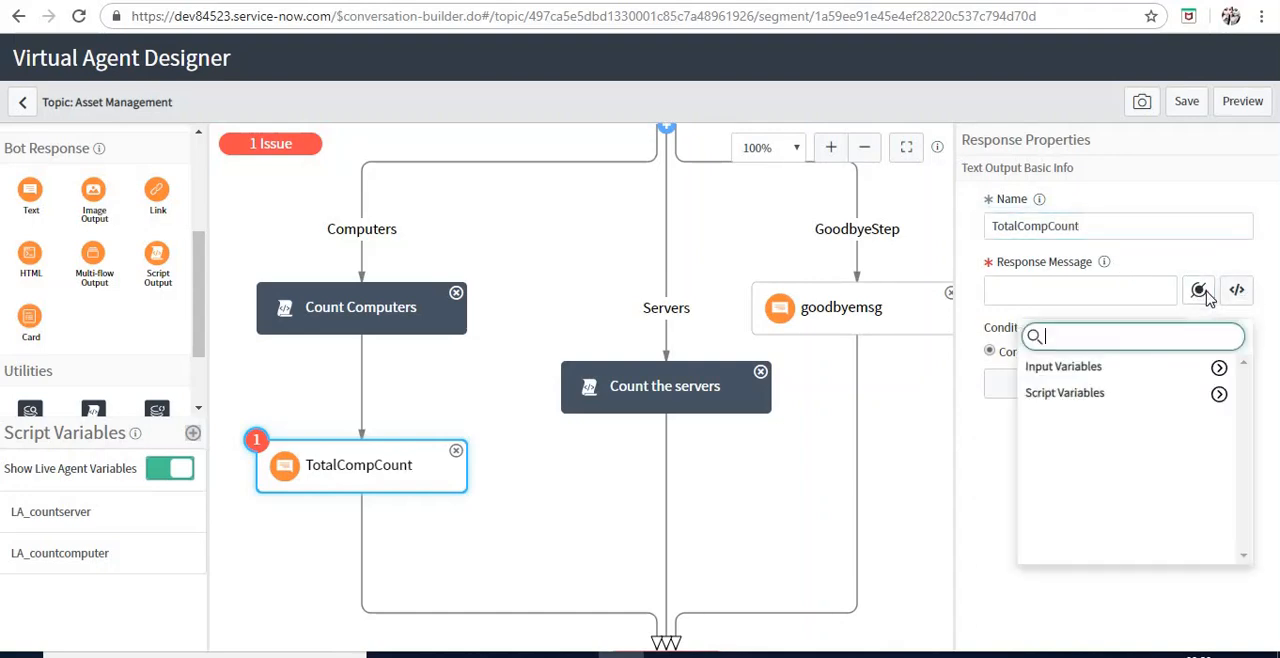
pyautogui.click(1220, 396)
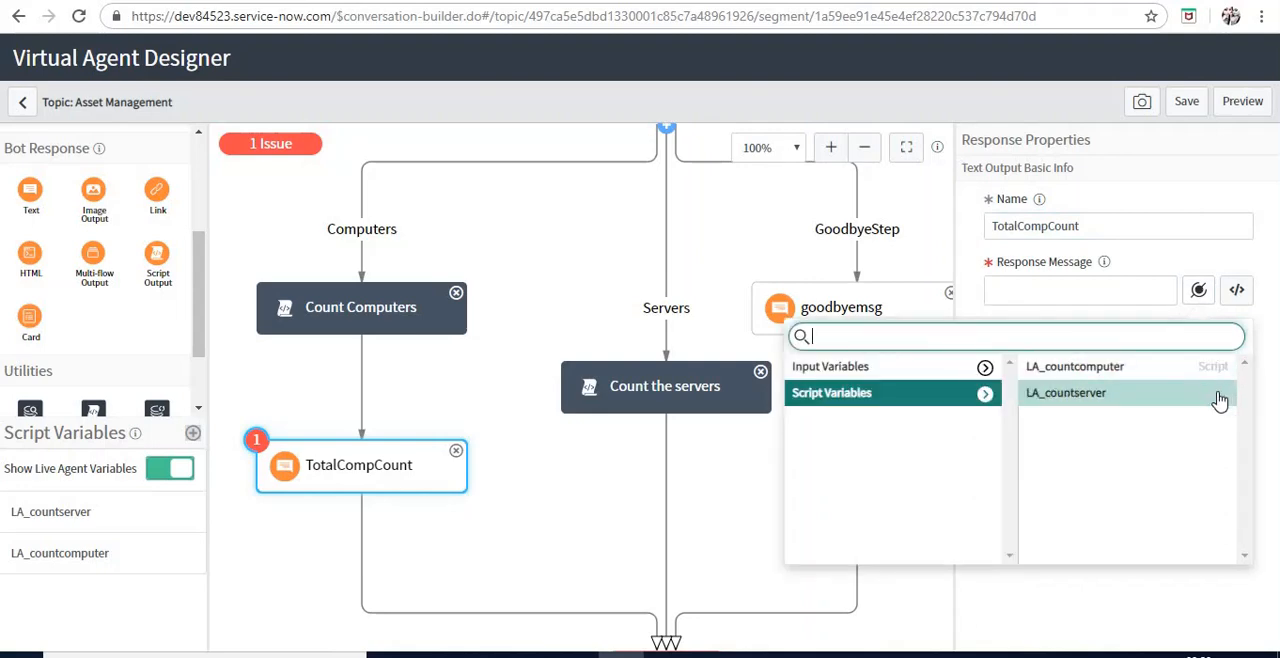
pyautogui.click(1126, 370)
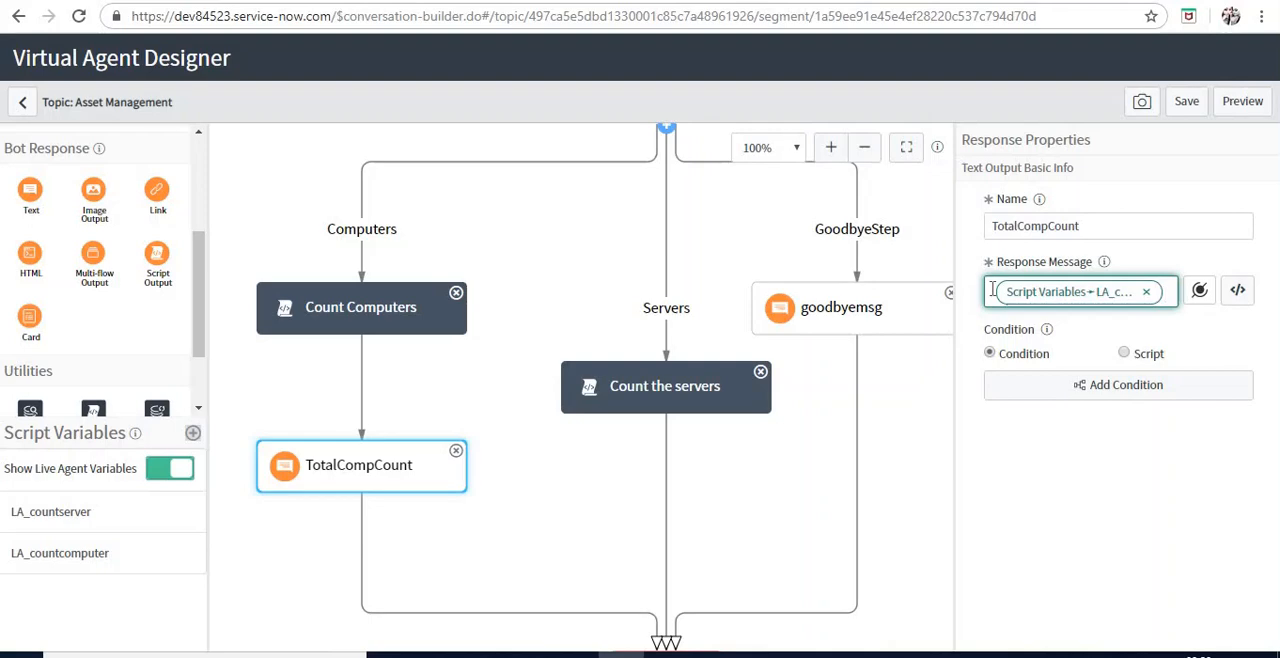
pyautogui.click(1187, 104)
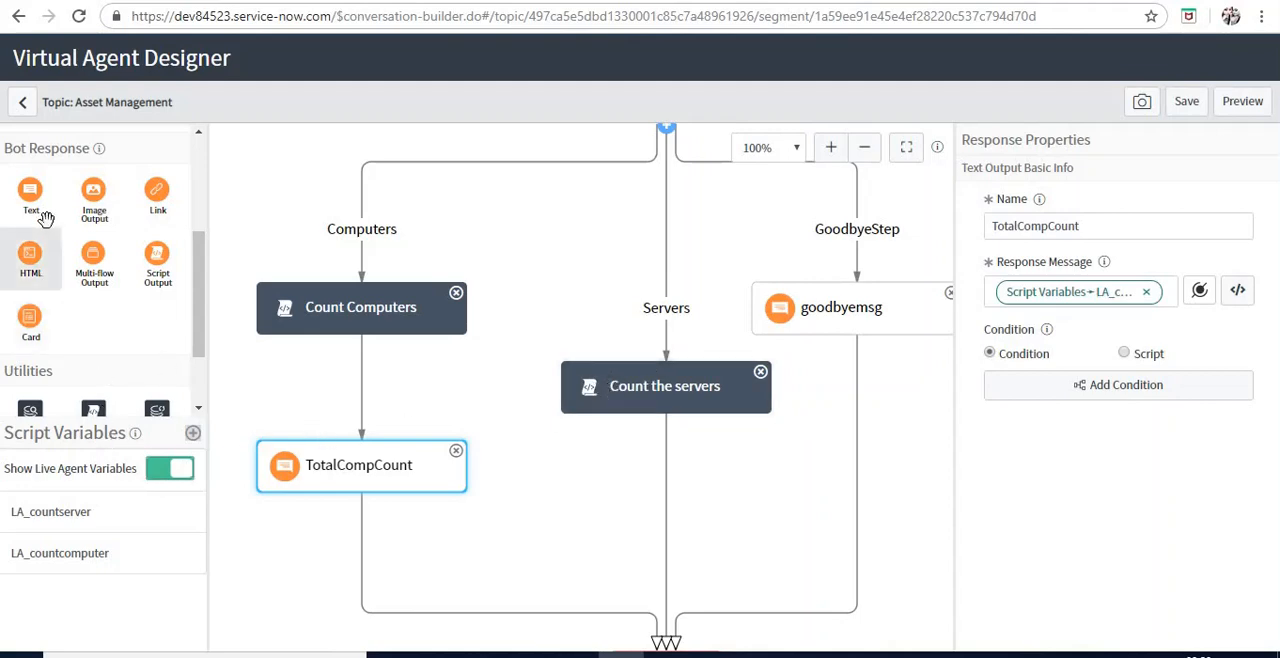
# Add a Text bot response below Count the servers and name it ServerCount
pyautogui.moveTo(157, 257); pyautogui.dragTo(666, 546)
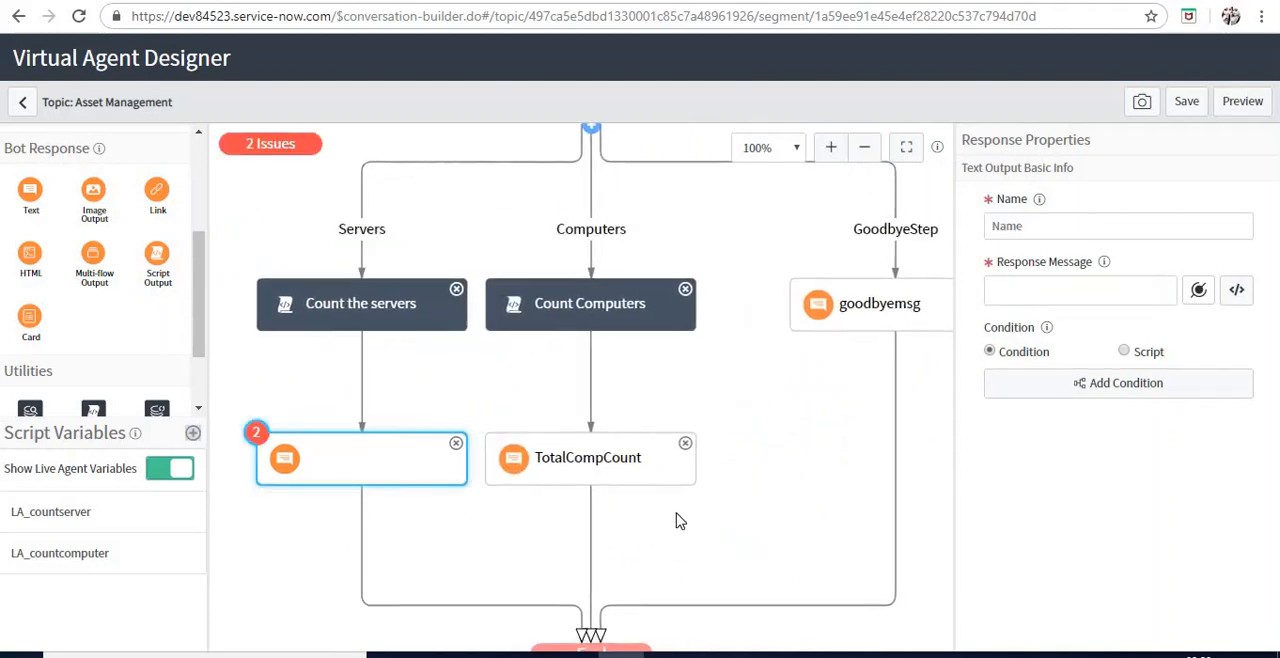
pyautogui.click(1076, 225)
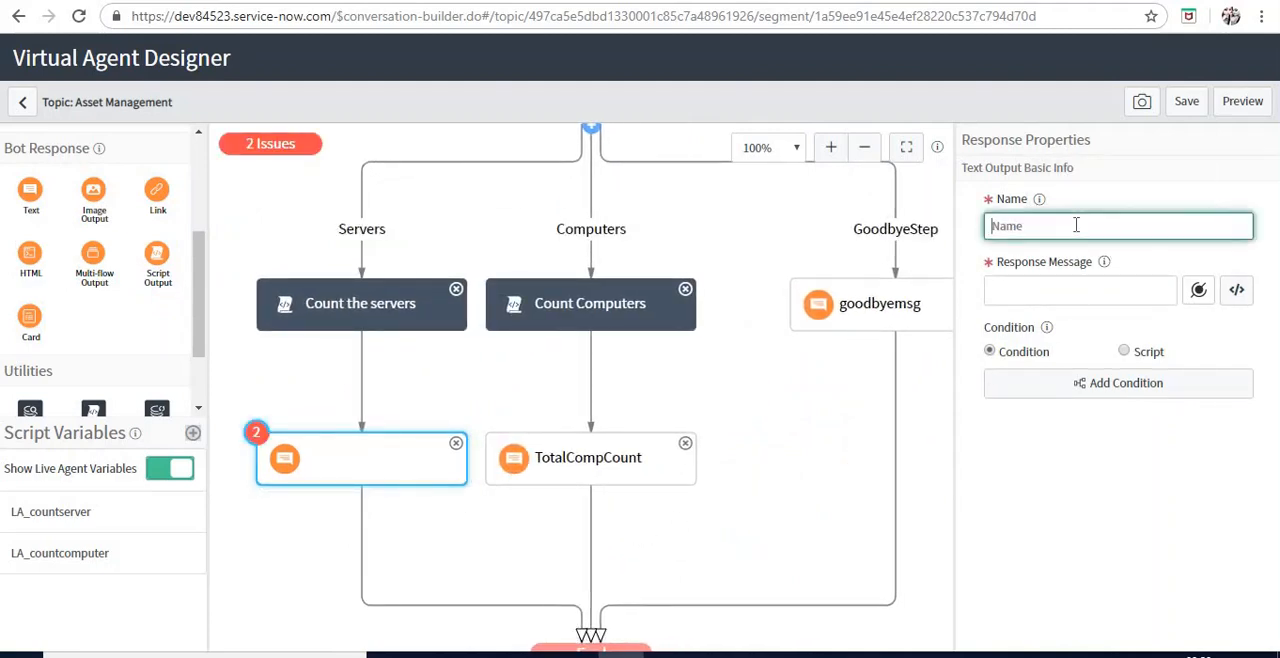
pyautogui.write('ServerCount')
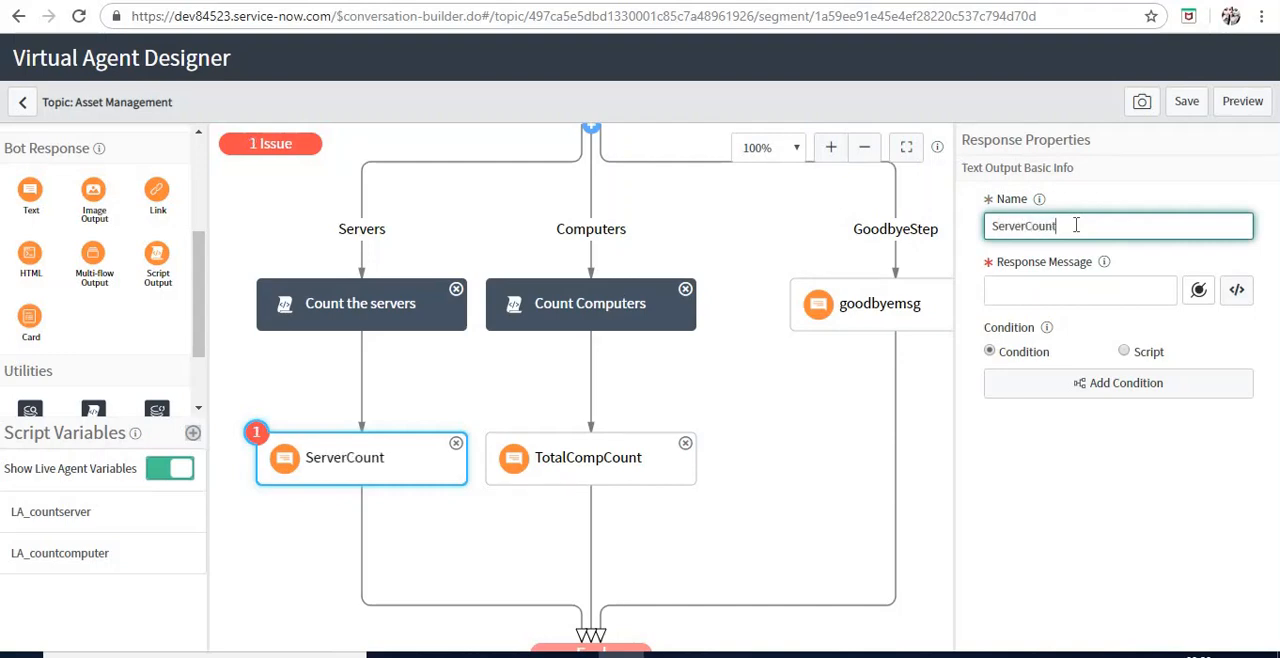
# Set the response message of ServerCount to the script variable LA_countserver and save the topic flow
pyautogui.click(1198, 291)
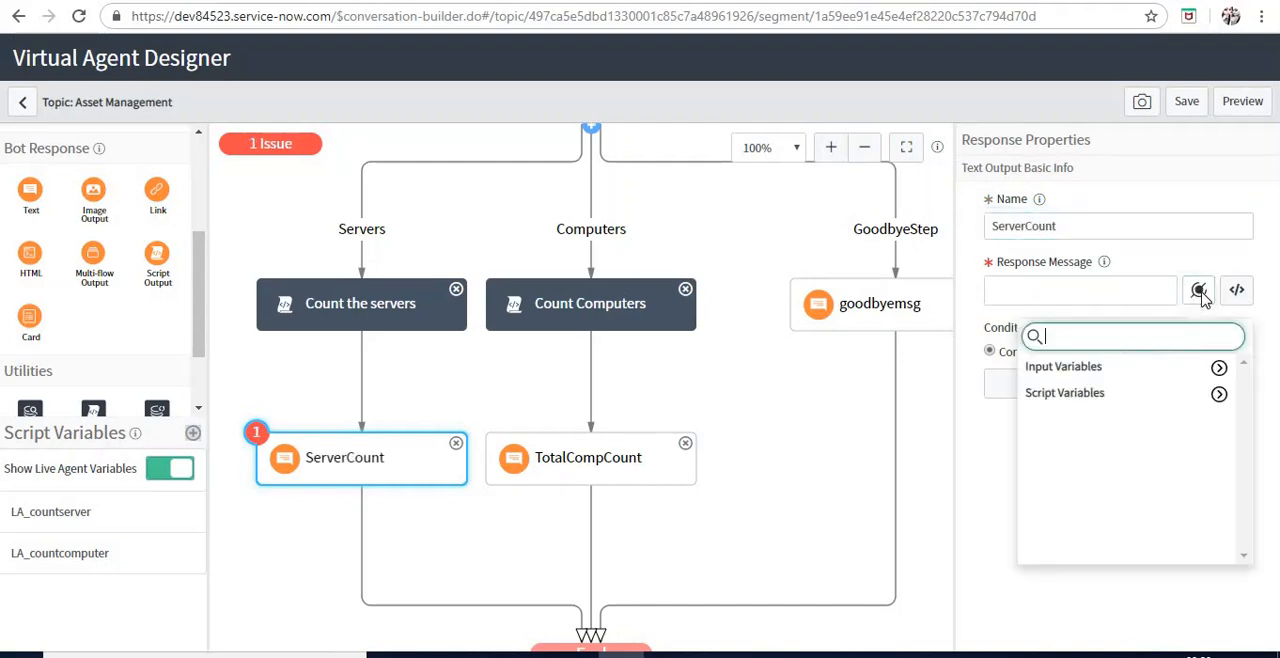
pyautogui.click(1218, 396)
pyautogui.click(1092, 396)
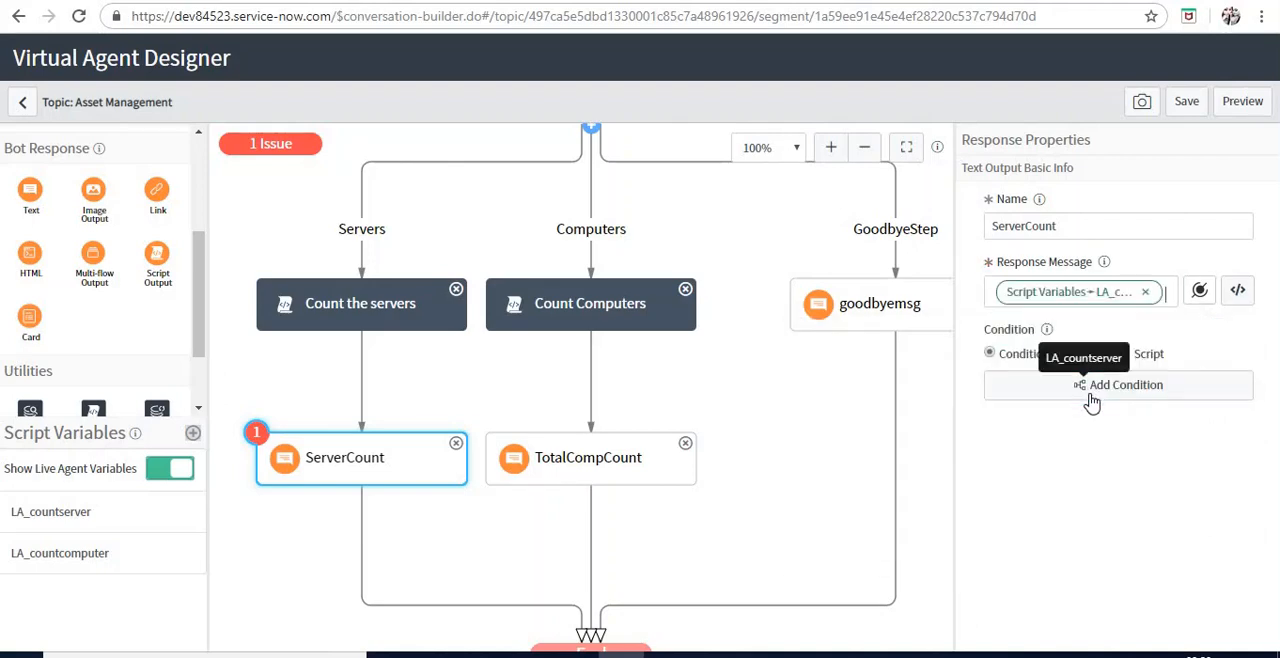
pyautogui.click(1190, 108)
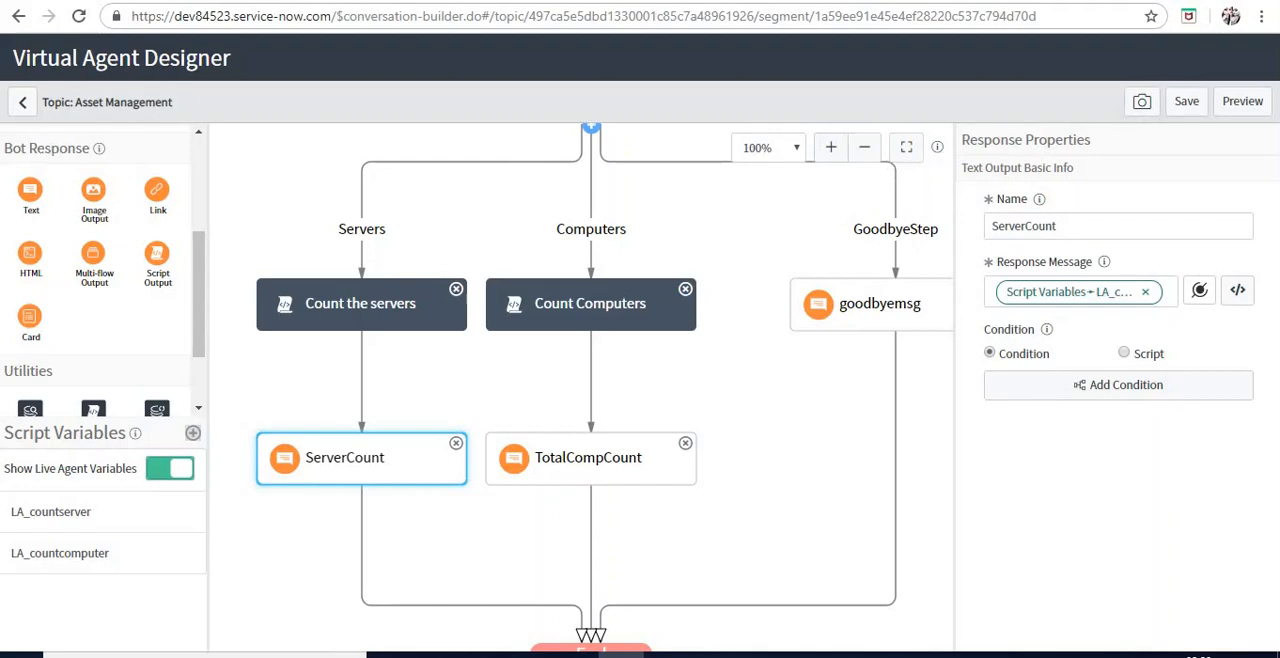
# Return to the Asset Management topic properties, save the topic and publish it
pyautogui.click(24, 103)
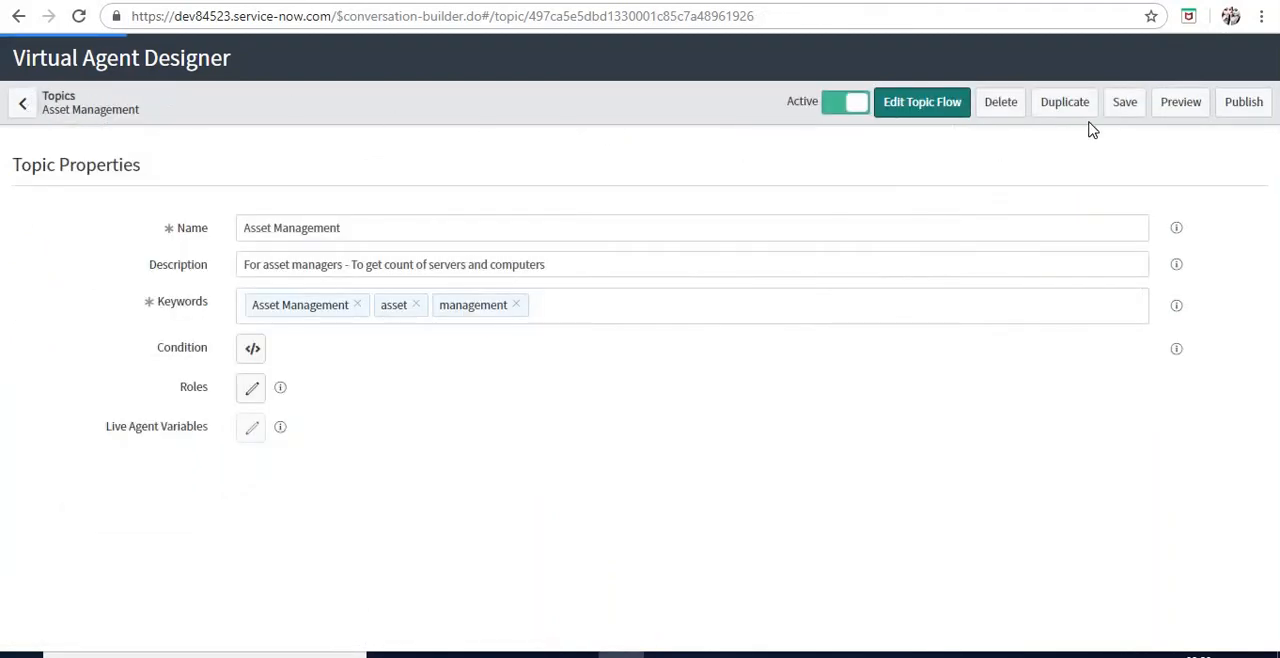
pyautogui.click(1124, 106)
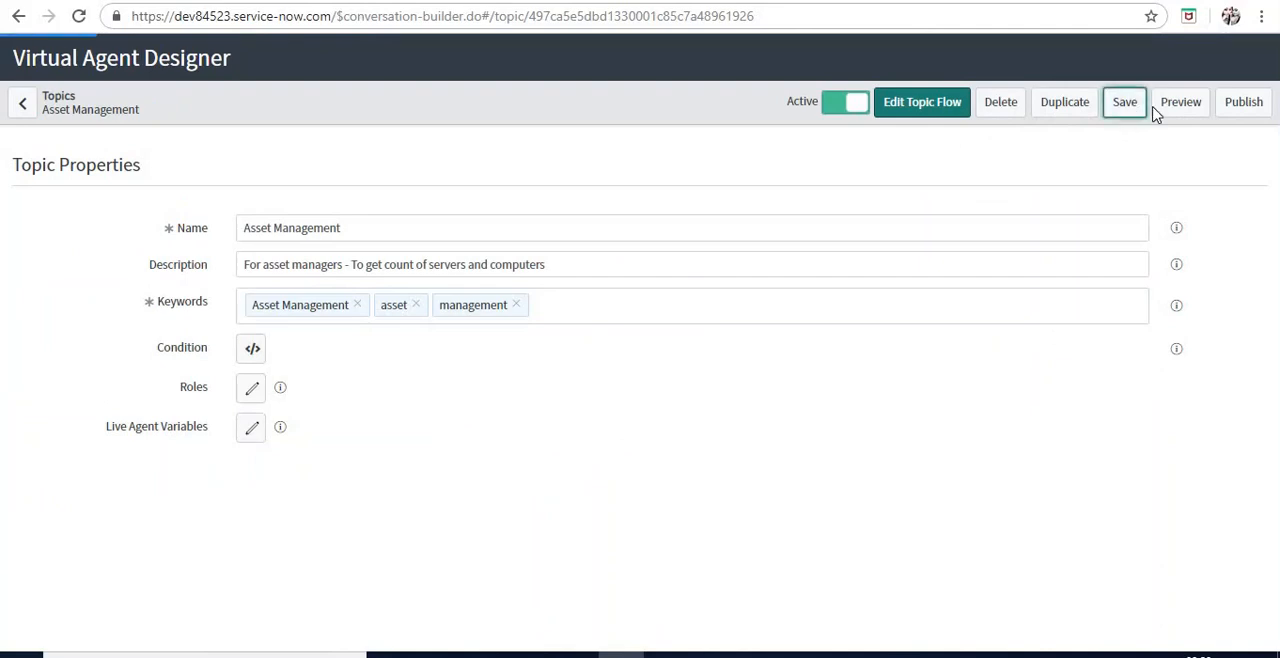
pyautogui.click(1243, 103)
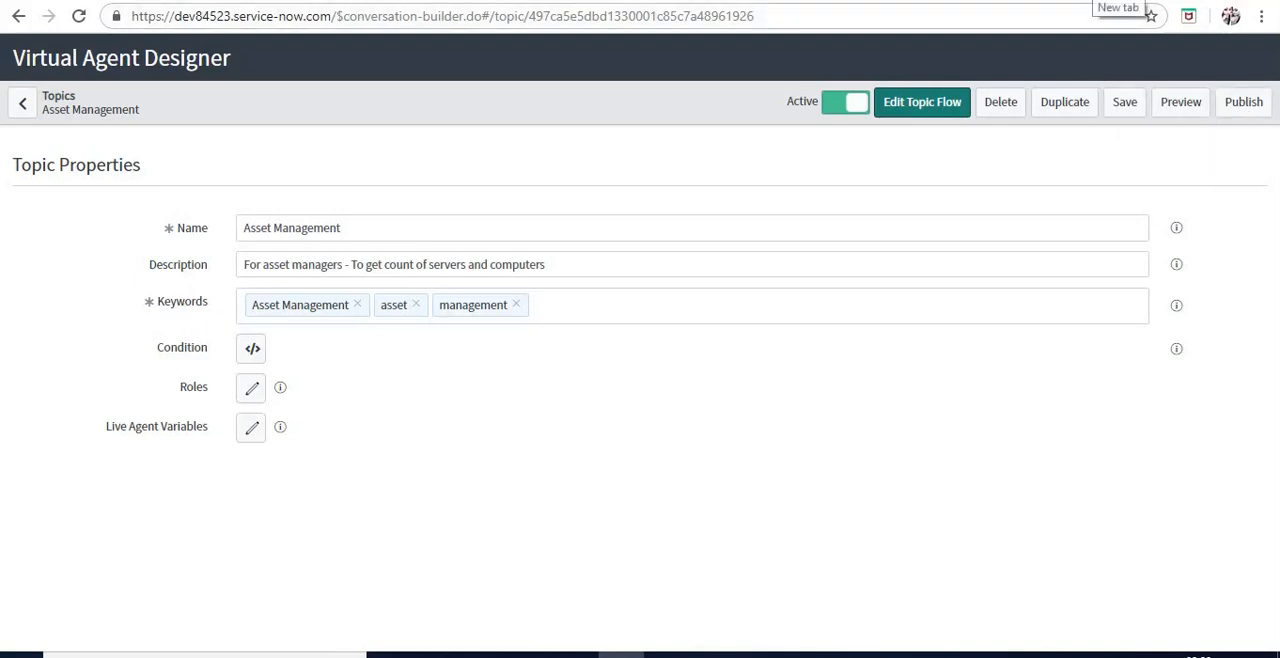
# Open the Virtual Agent web client at dev84523.service-now.com/$sn-va-web-client-app.do in a new browser tab
pyautogui.click(1146, 5)
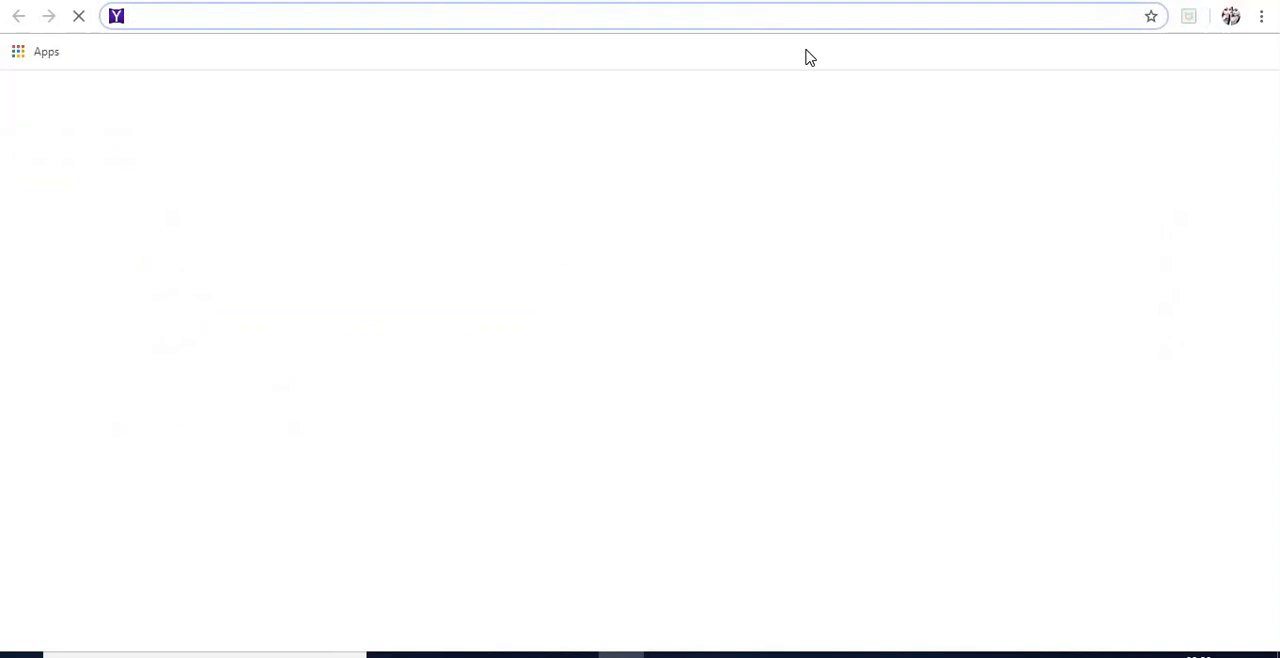
pyautogui.write('dev84523.service-now.com')
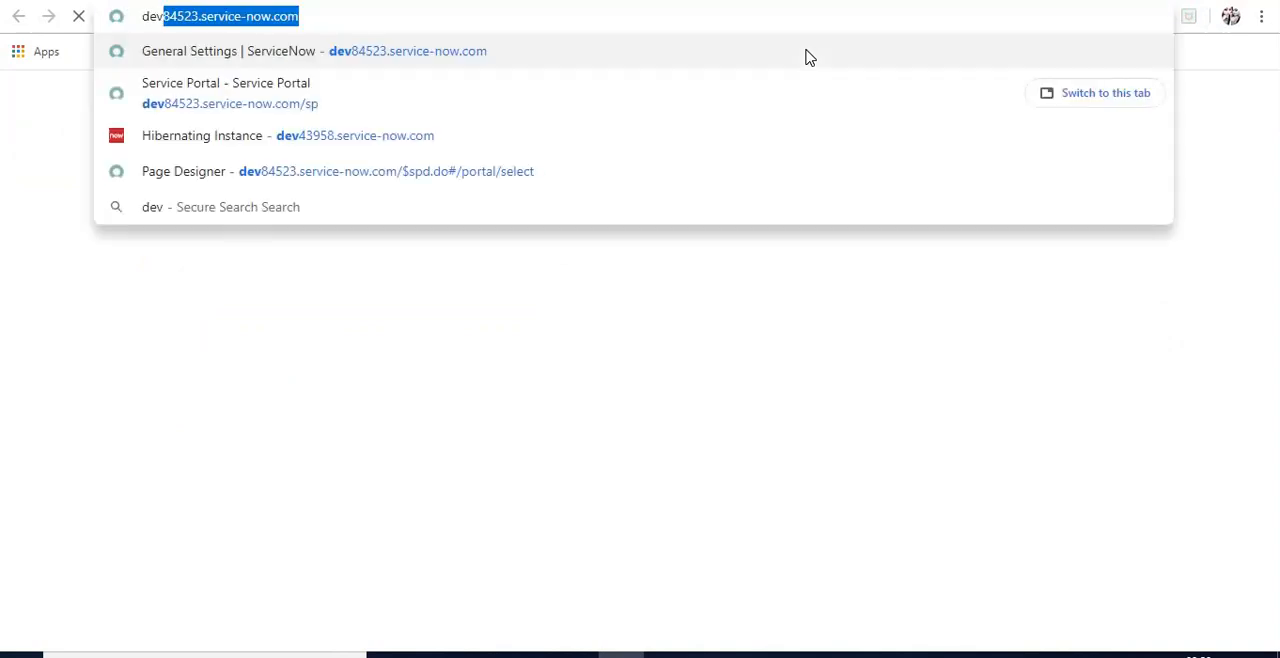
pyautogui.press('Right')
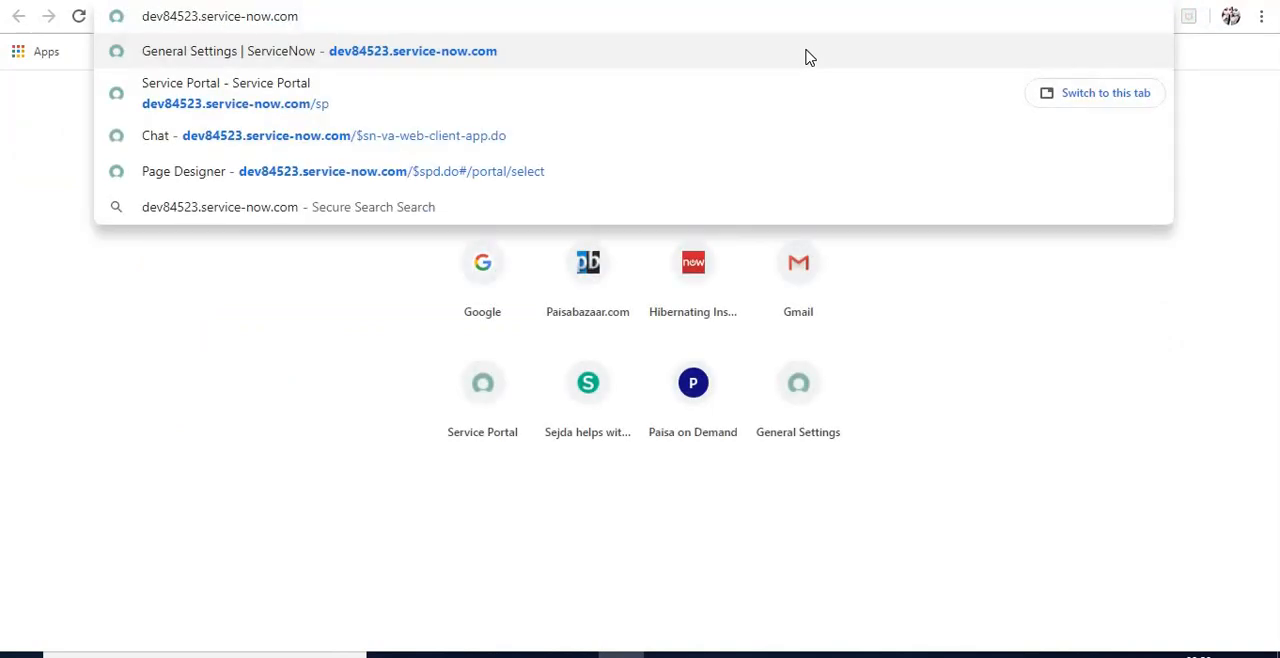
pyautogui.write('/$')
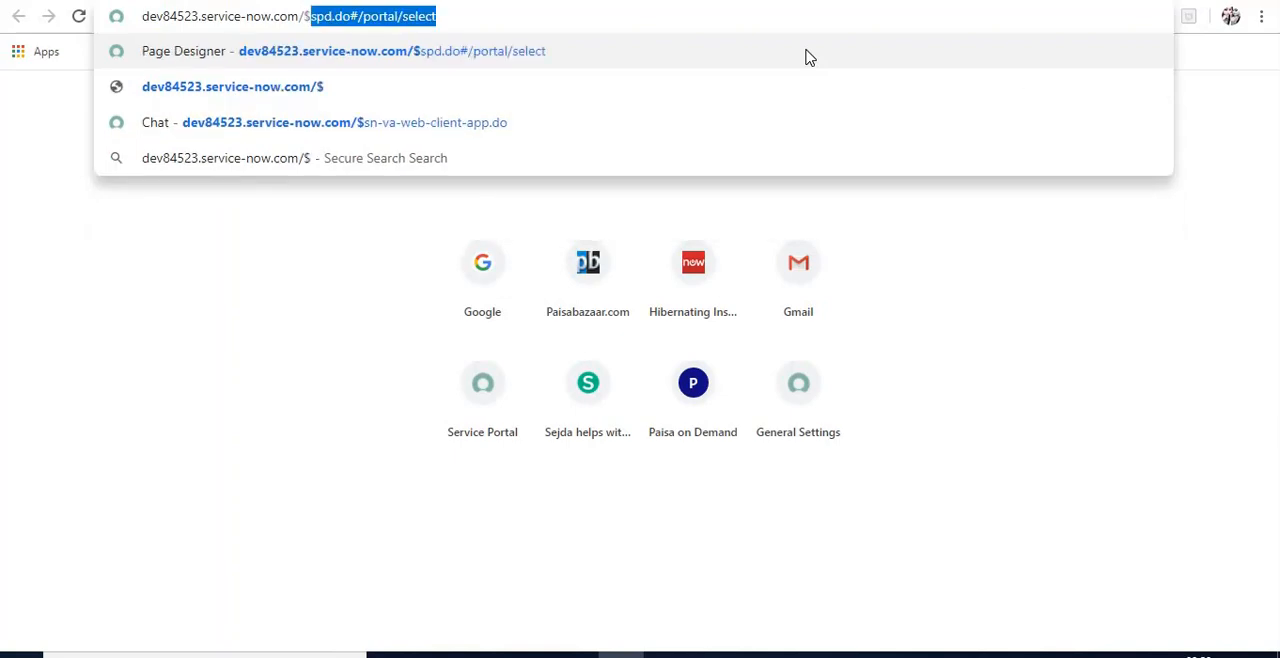
pyautogui.press('Down')
pyautogui.press('Down')
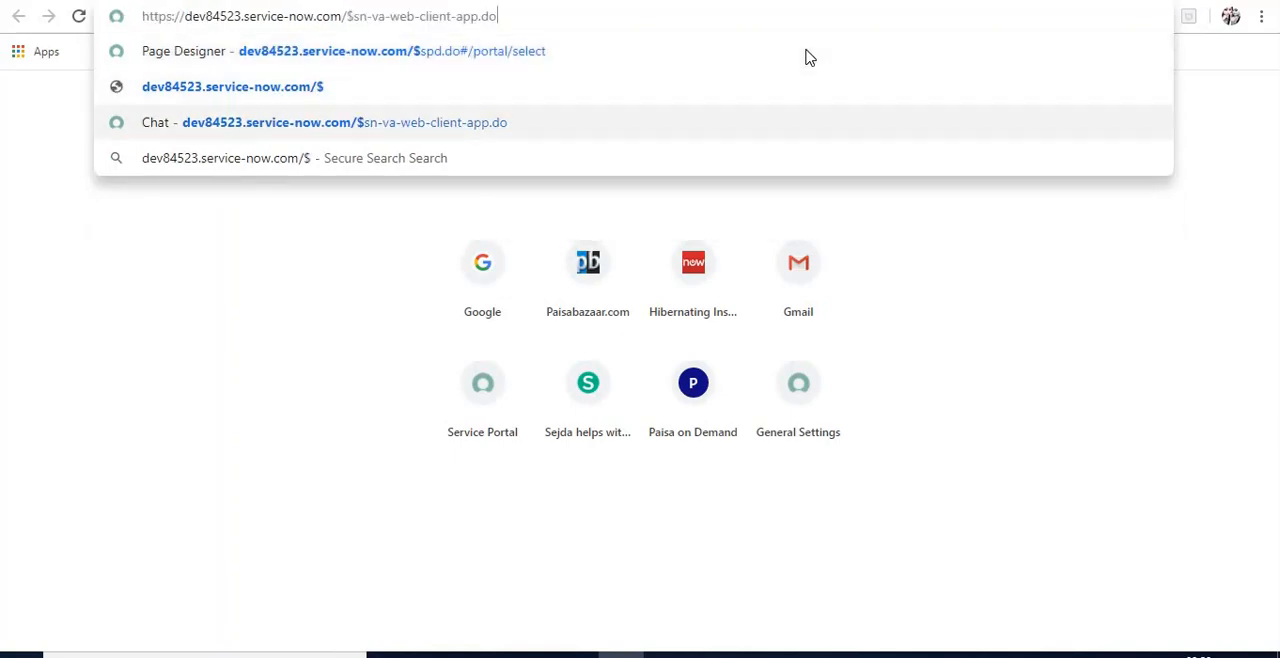
pyautogui.press('Return')
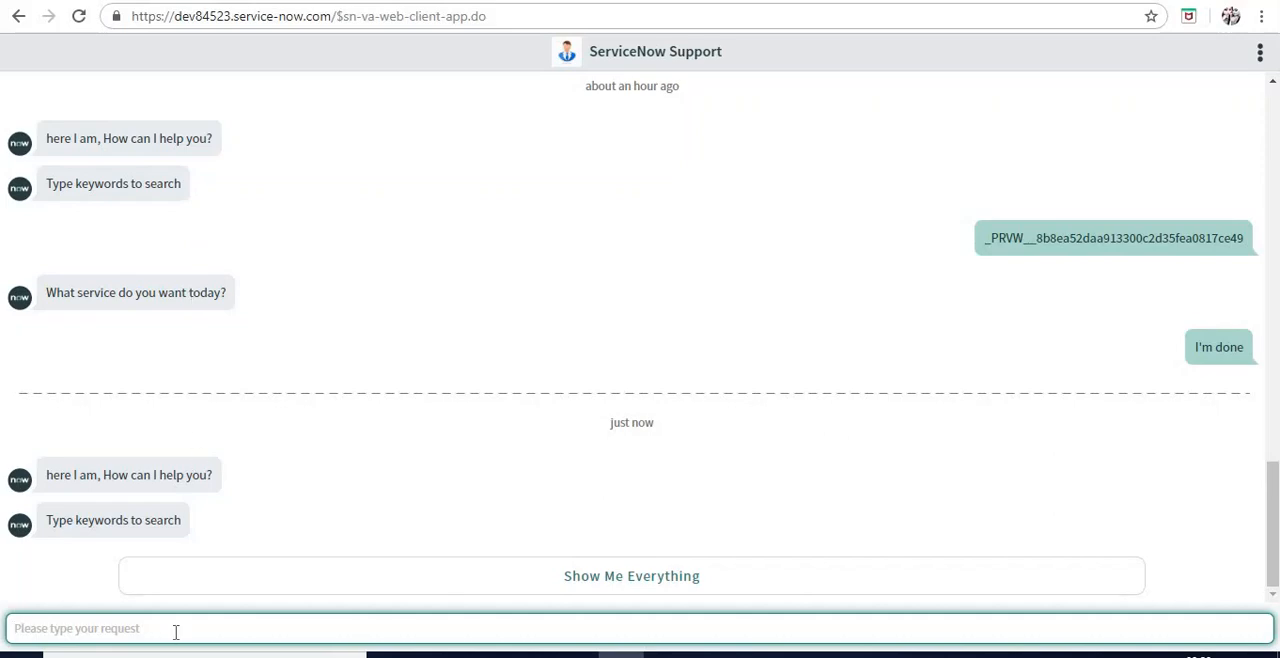
# Look up matching chat requests for the keyword "asset" and clear the entry
pyautogui.write('asset')
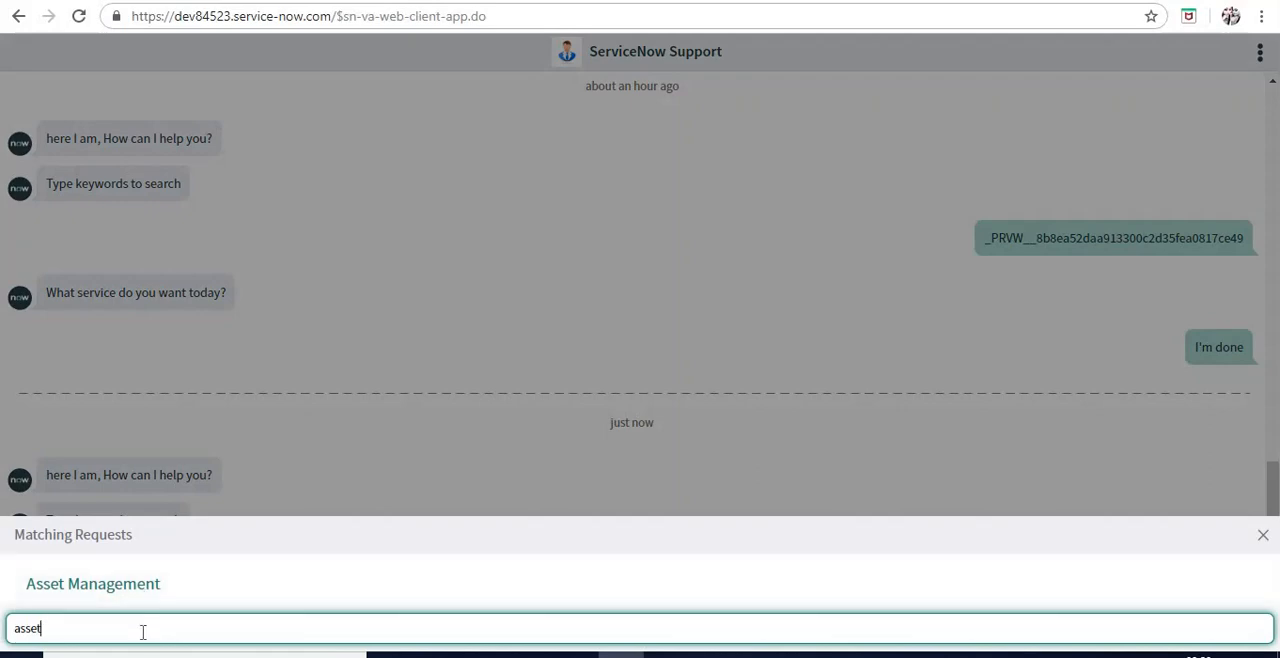
pyautogui.write('e')
pyautogui.press('BackSpace')
pyautogui.press('BackSpace')
pyautogui.press('BackSpace')
pyautogui.press('BackSpace')
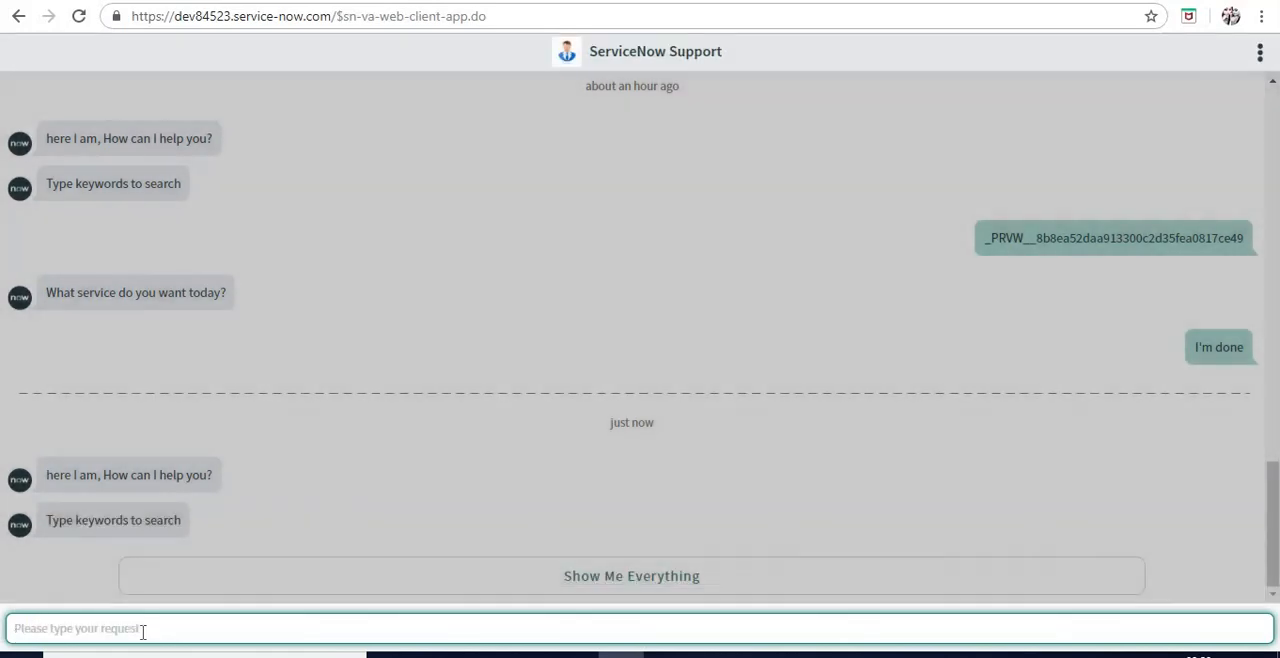
# Find the Asset Management topic with the keyword "management", start it and answer the service question with I'm done
pyautogui.write('management')
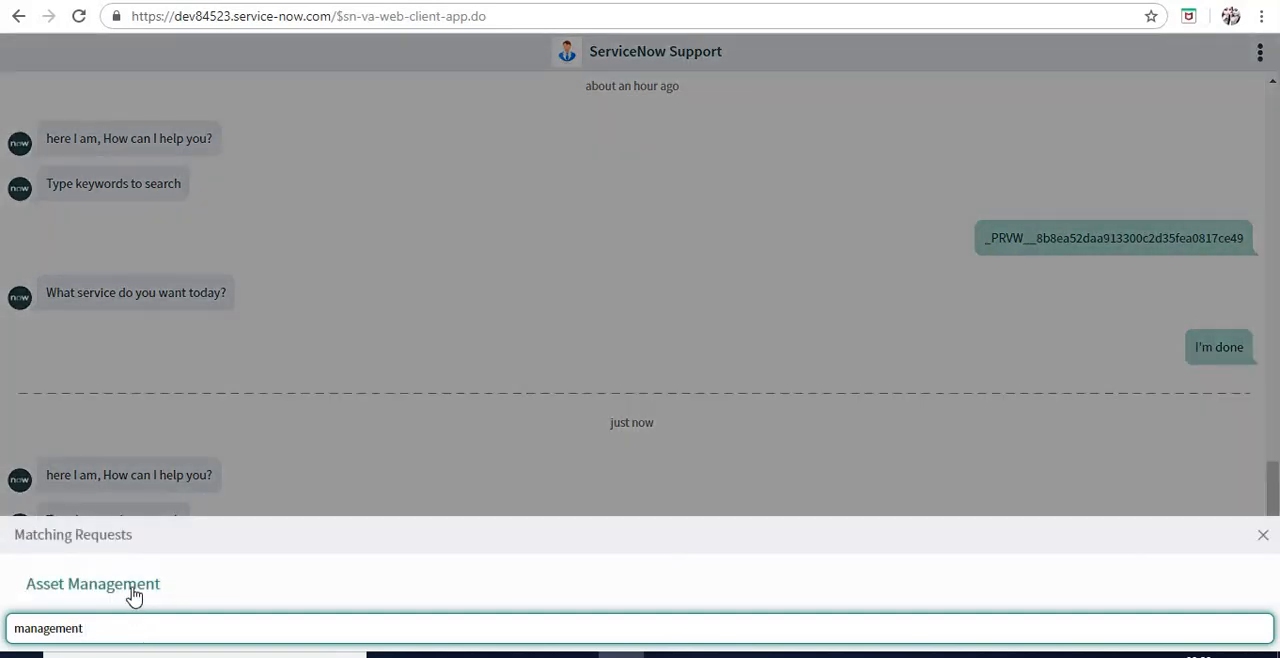
pyautogui.click(134, 596)
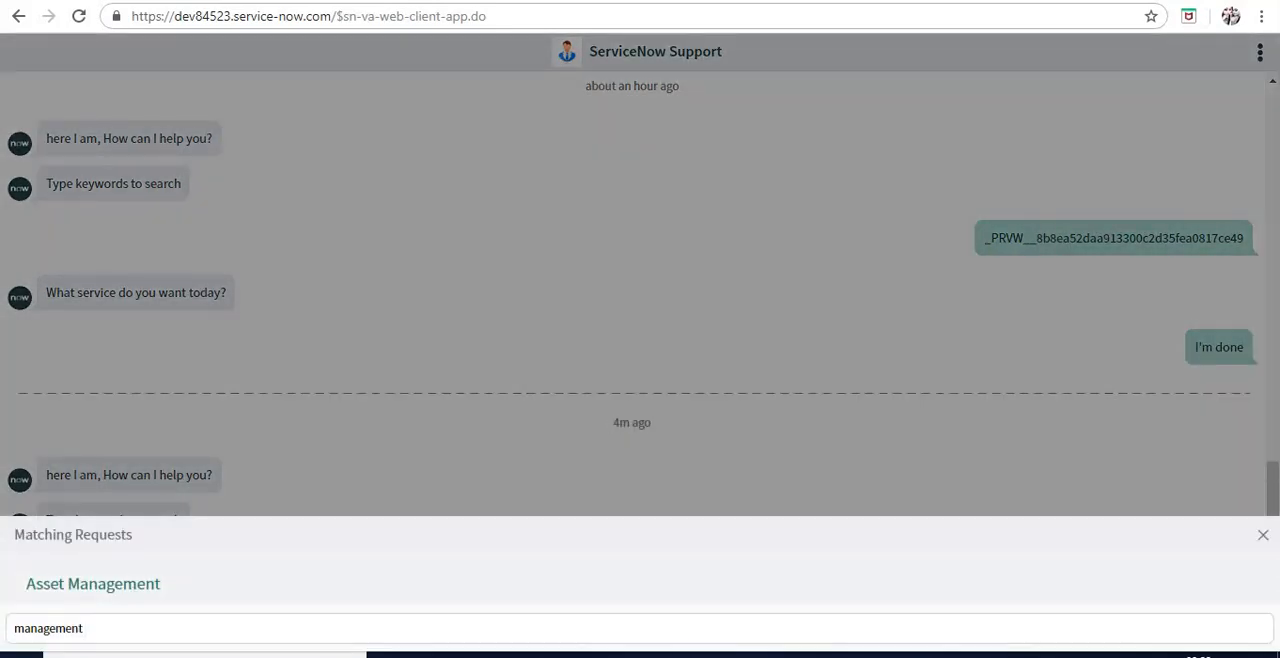
pyautogui.click(129, 588)
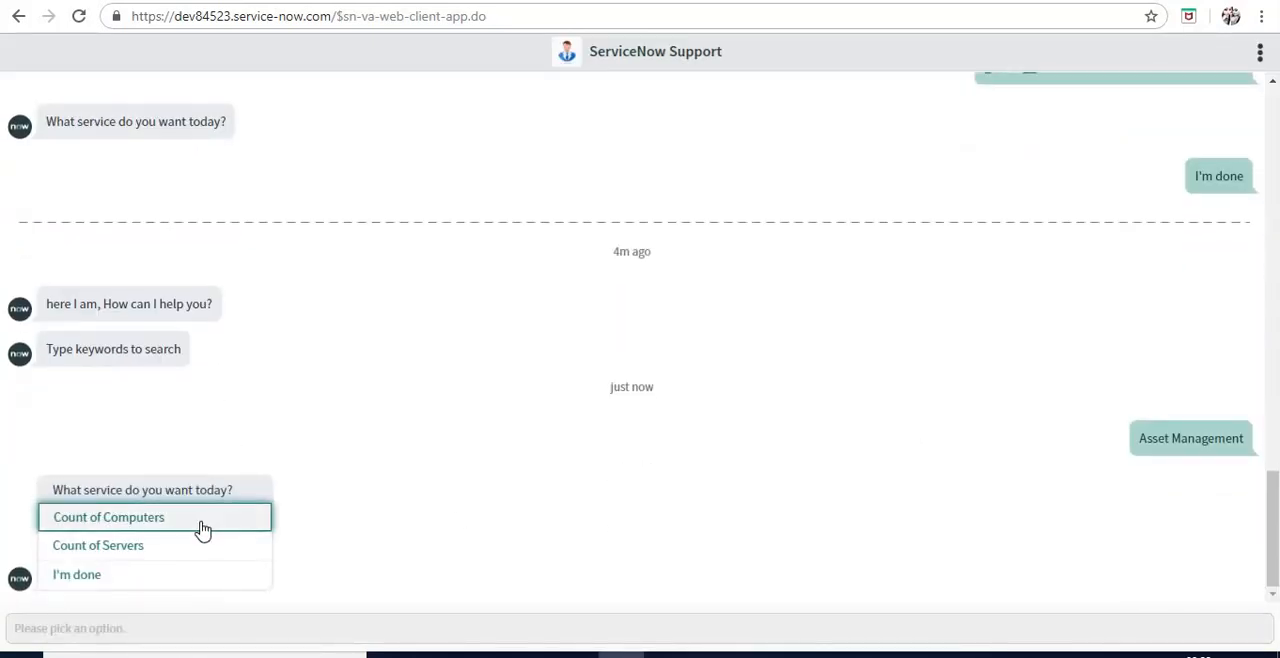
pyautogui.click(140, 575)
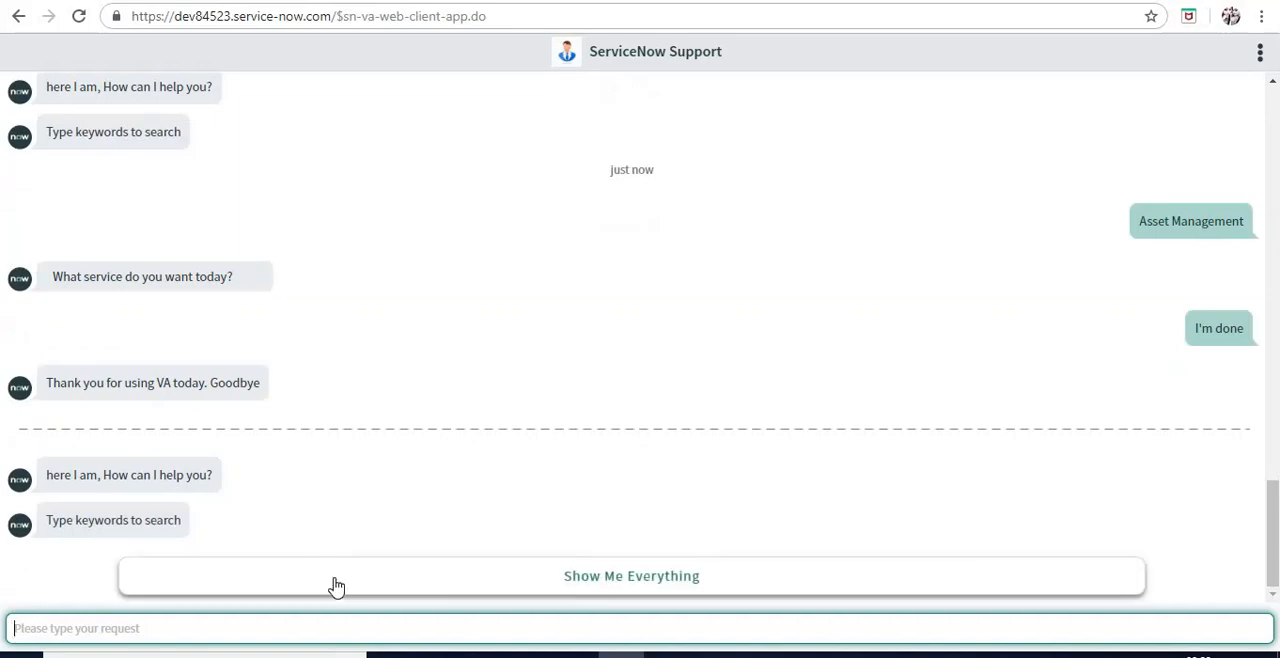
# Start Asset Management from the list of all topics and request the Count of Computers
pyautogui.click(336, 587)
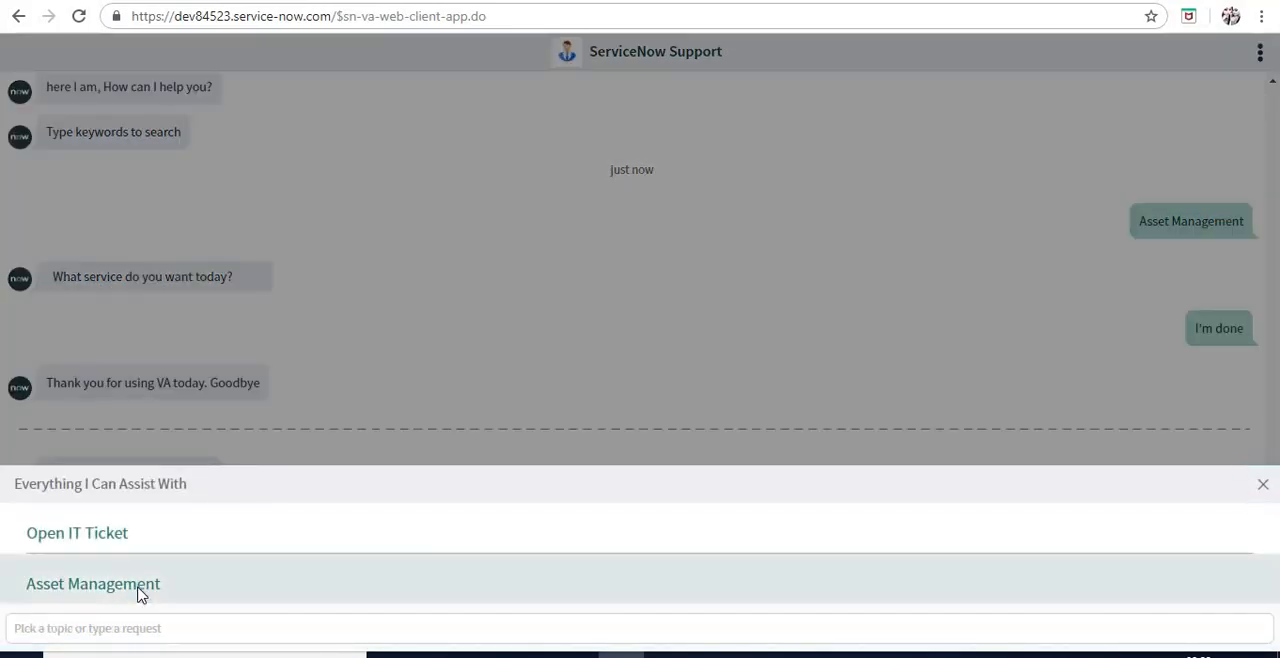
pyautogui.click(141, 594)
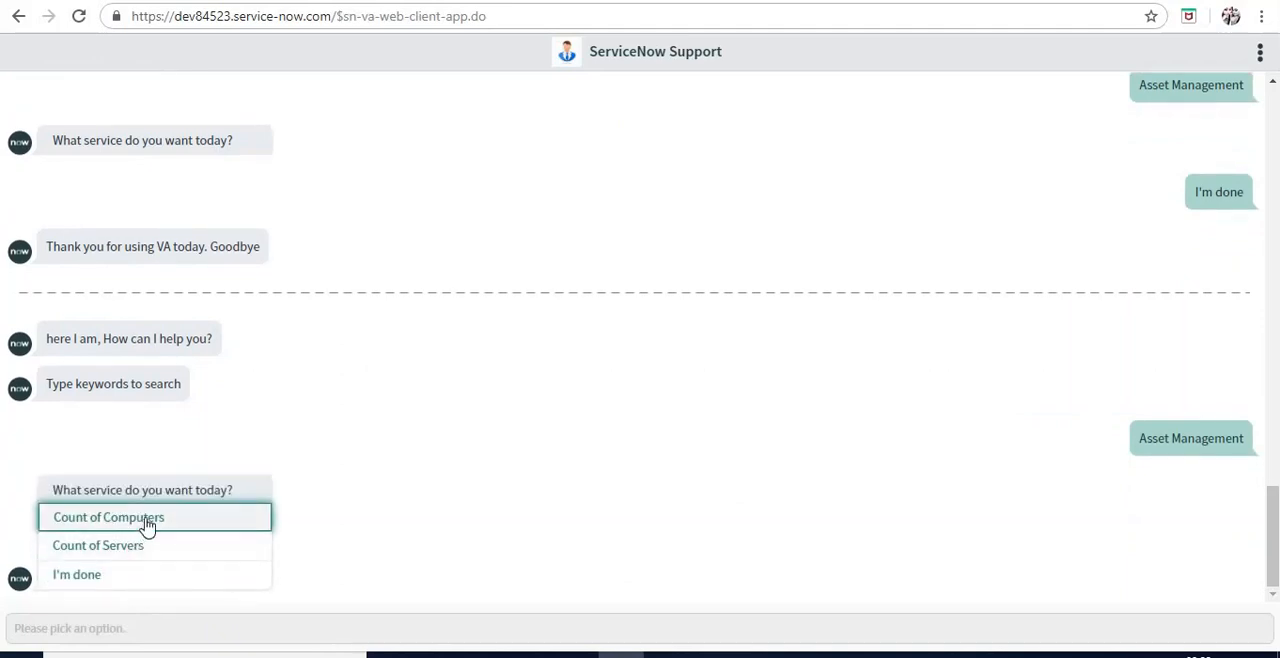
pyautogui.click(147, 518)
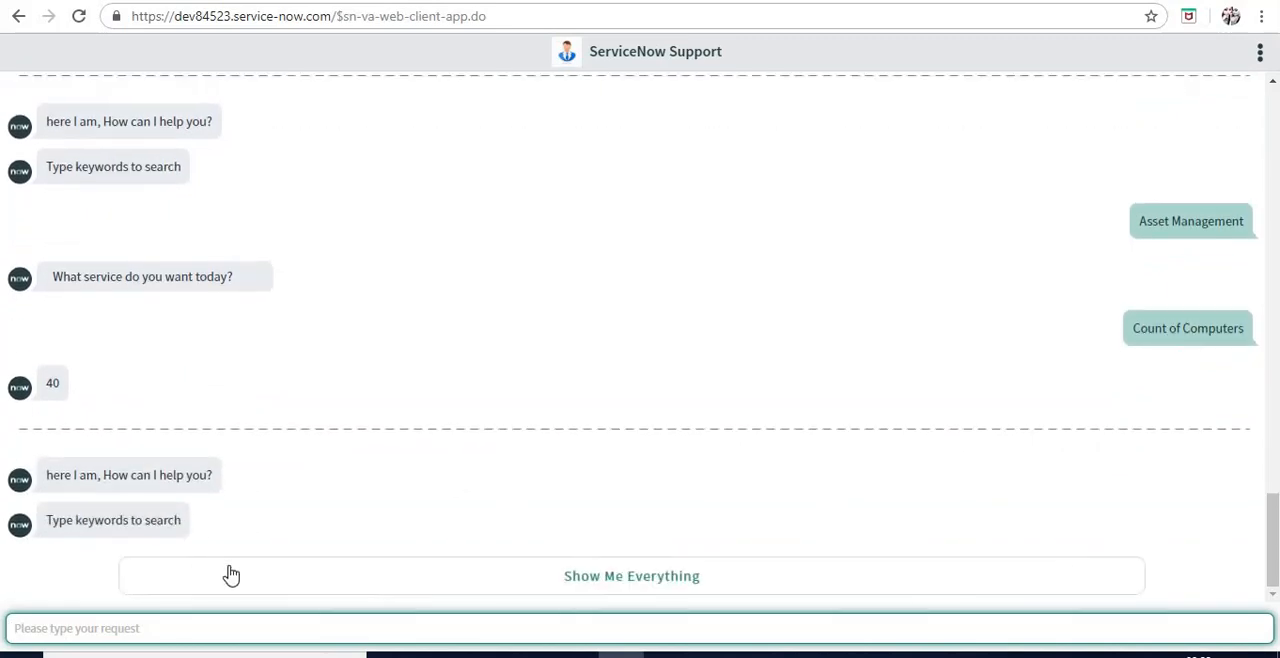
# Start Asset Management again from the list of all topics and request the Count of Servers
pyautogui.click(230, 574)
pyautogui.click(166, 583)
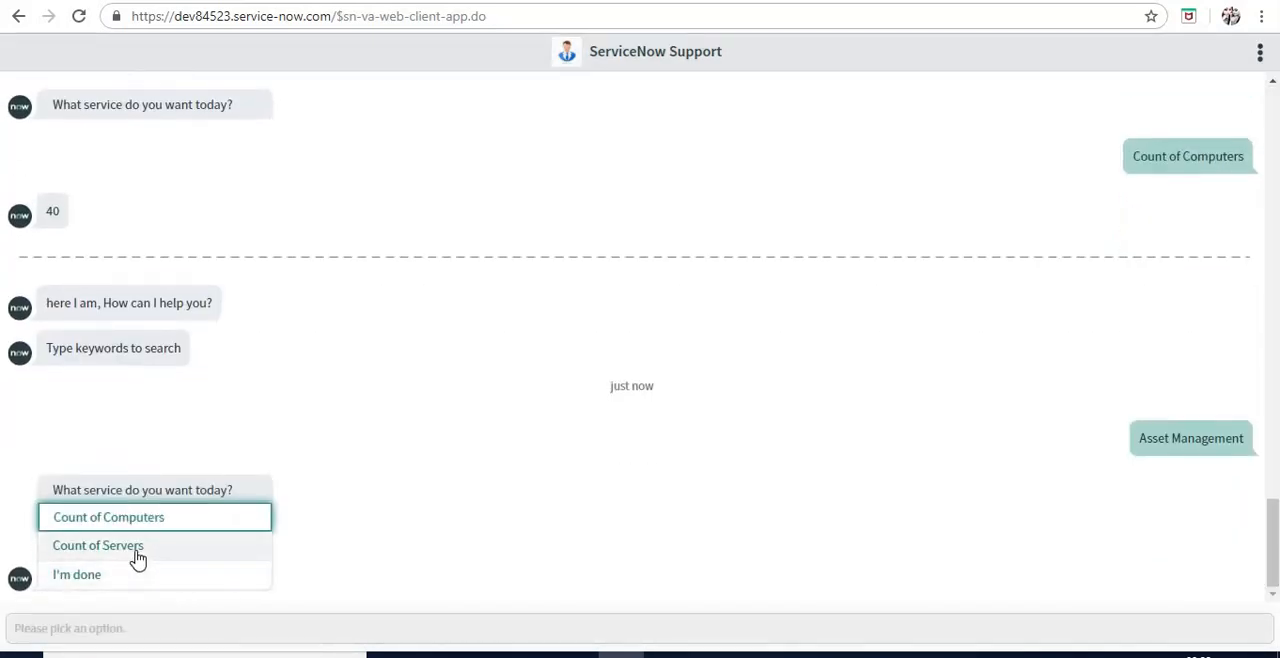
pyautogui.click(98, 546)
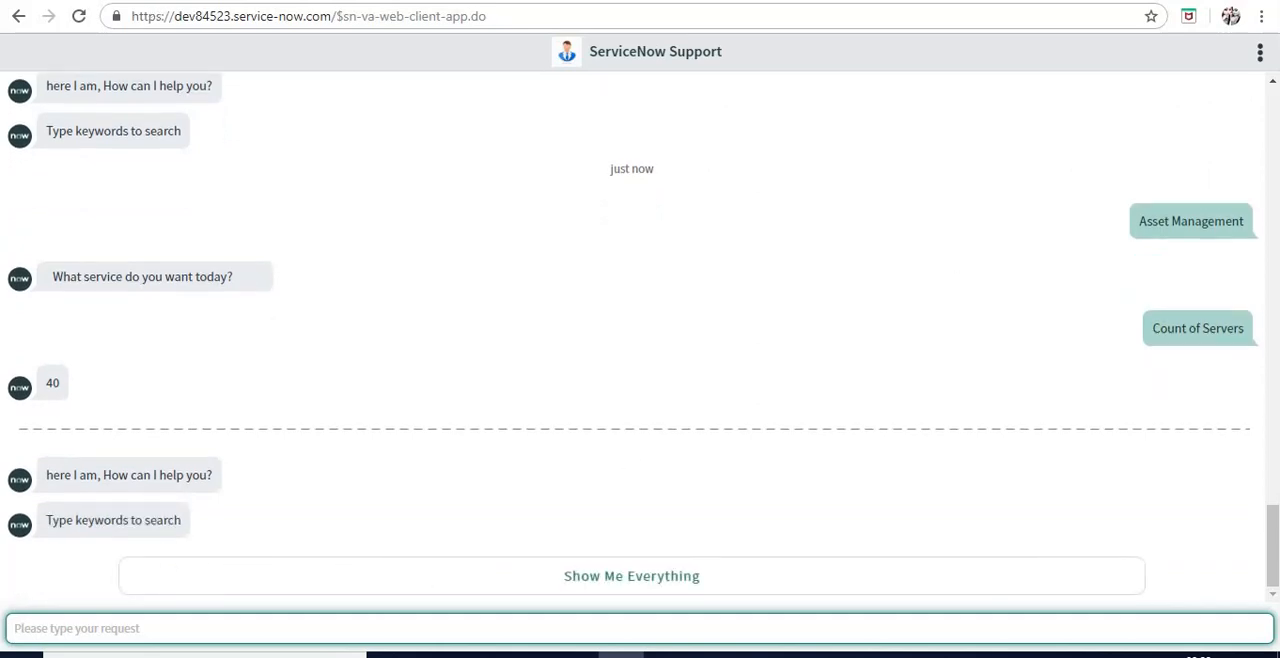
# Return to the Asset Management topic flow in Virtual Agent Designer and examine the Count Computers action script
pyautogui.hotkey('ctrl', 'Tab')
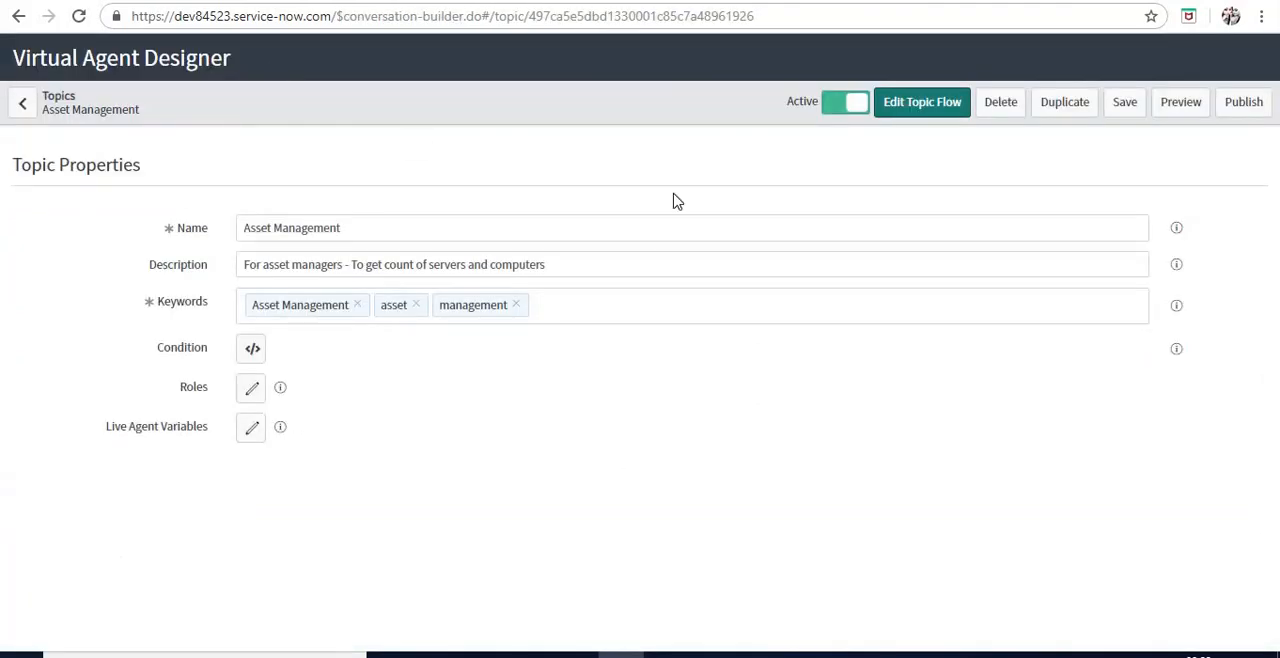
pyautogui.click(924, 112)
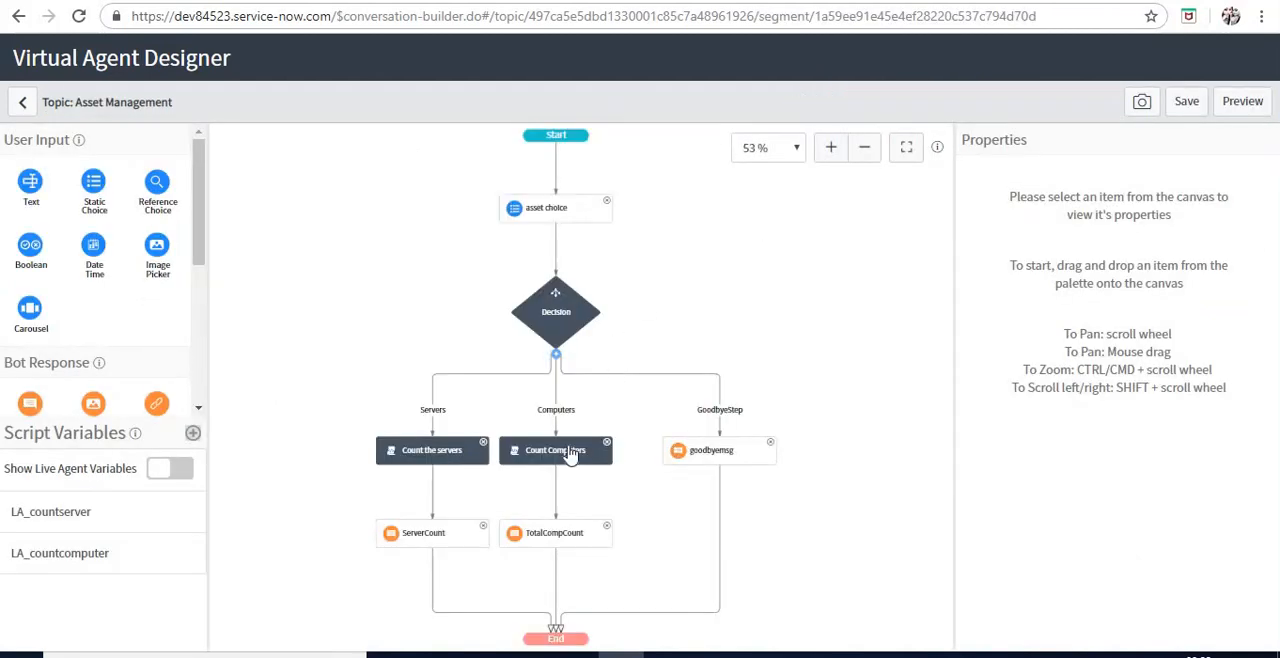
pyautogui.click(570, 452)
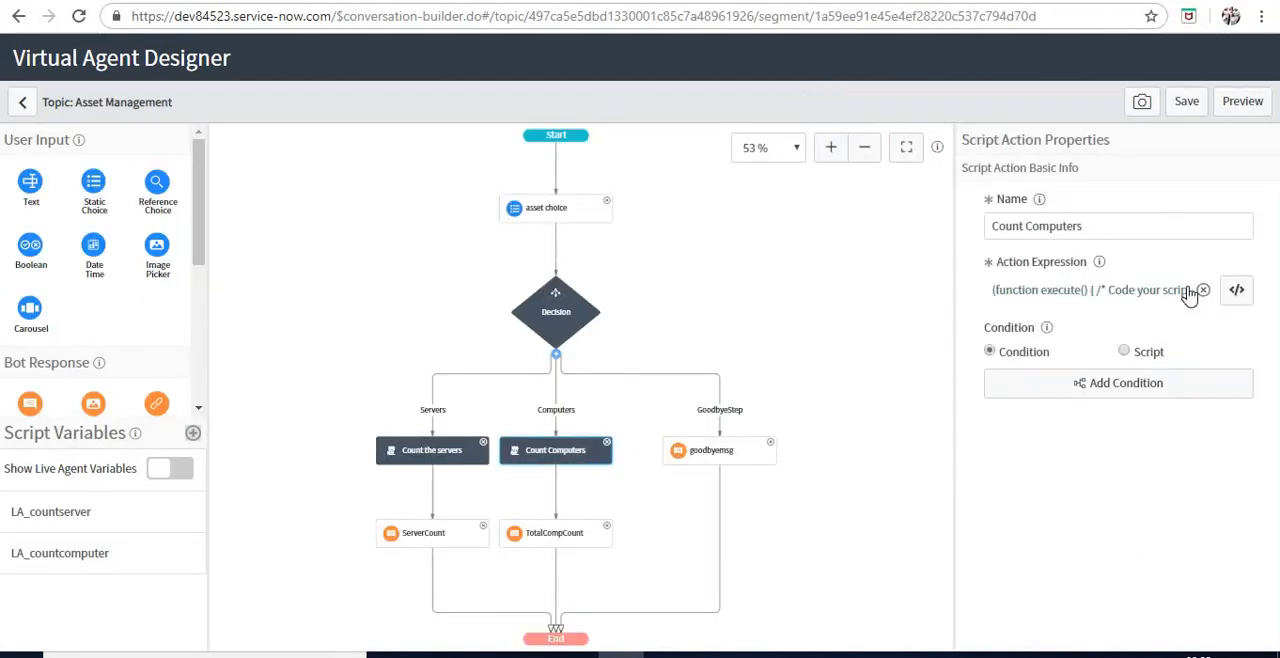
pyautogui.click(1228, 298)
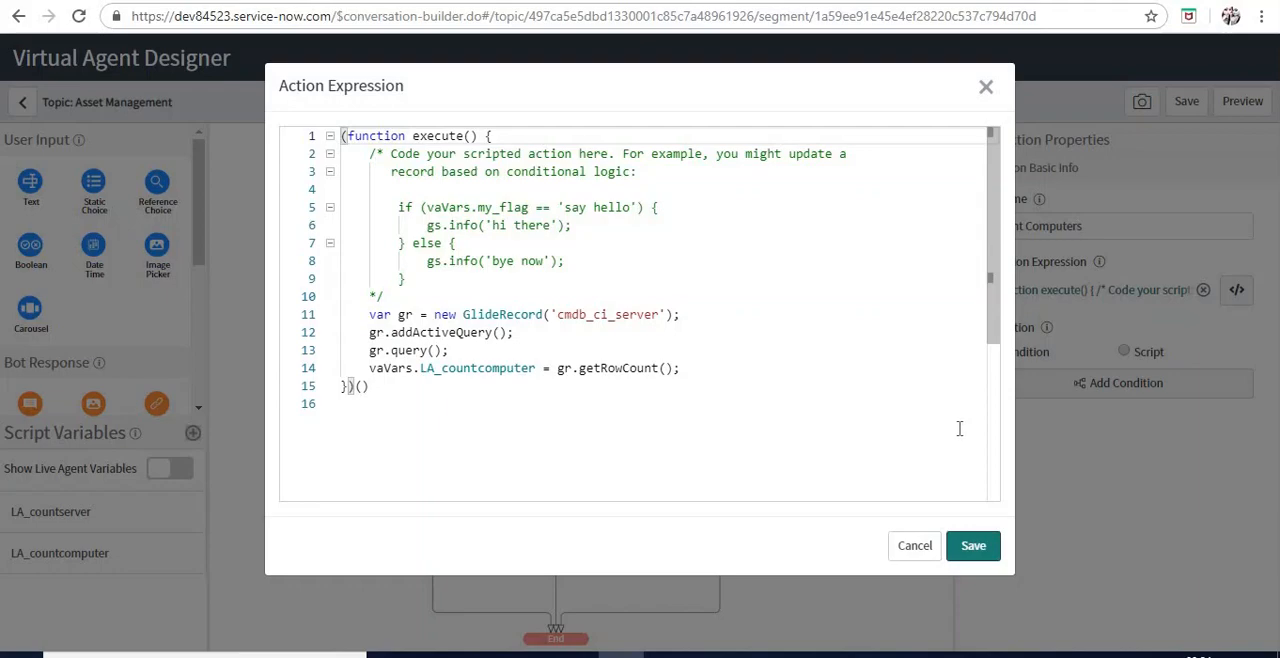
pyautogui.click(915, 548)
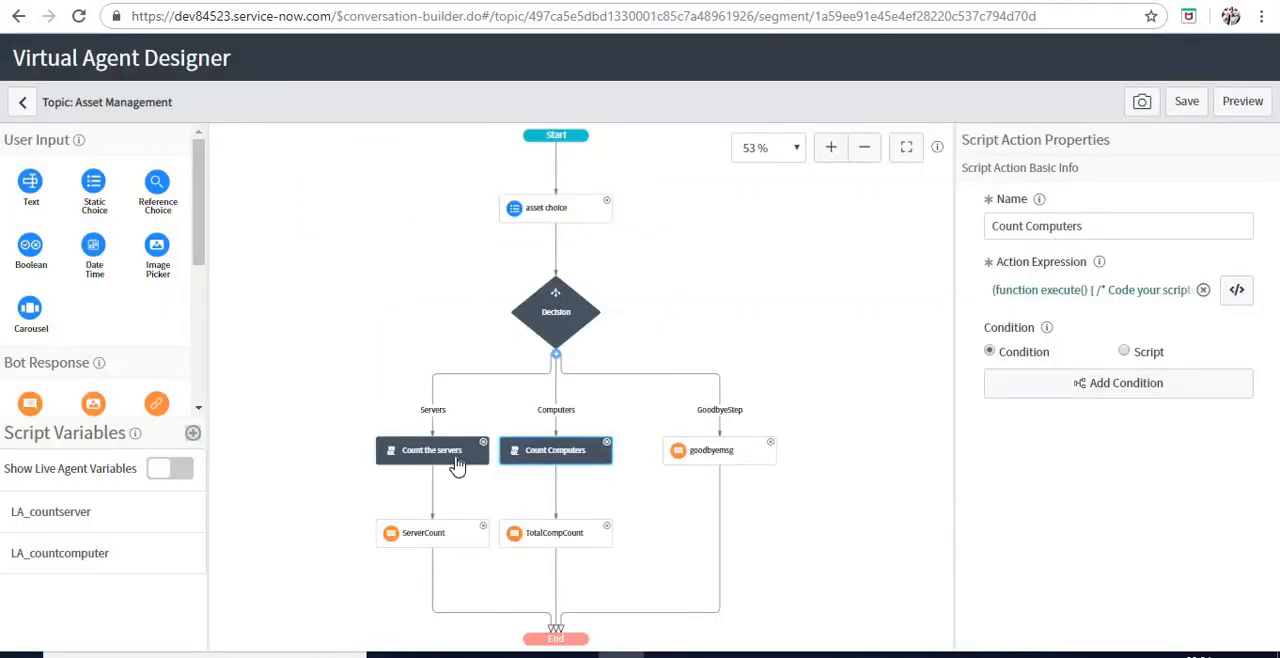
# Change the table queried in the Count Computers action script to cmdb_ci_computer and save the script
pyautogui.click(456, 466)
pyautogui.click(540, 456)
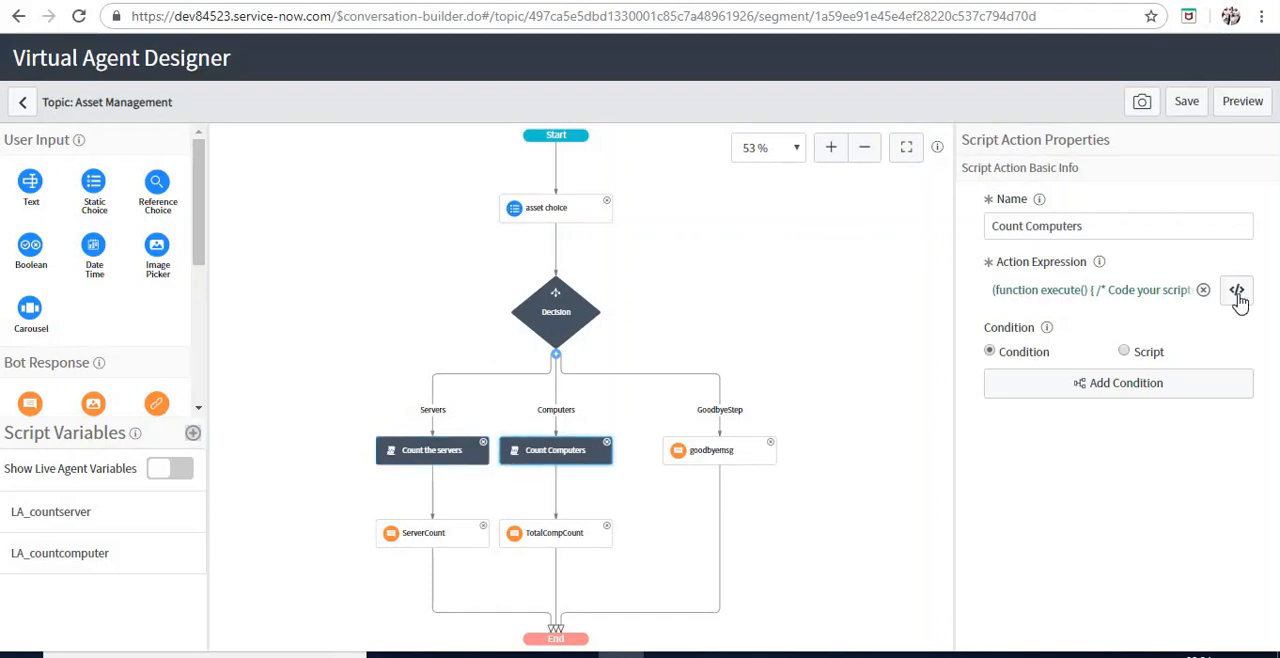
pyautogui.click(1238, 290)
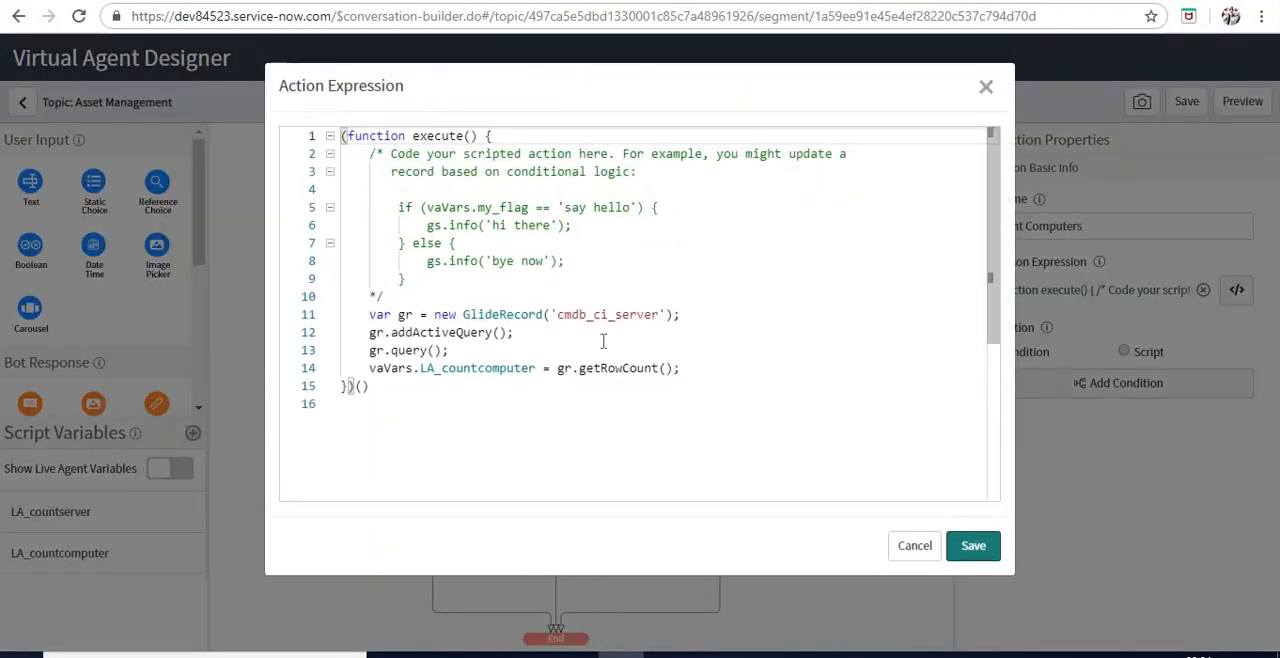
pyautogui.moveTo(615, 316); pyautogui.dragTo(656, 316)
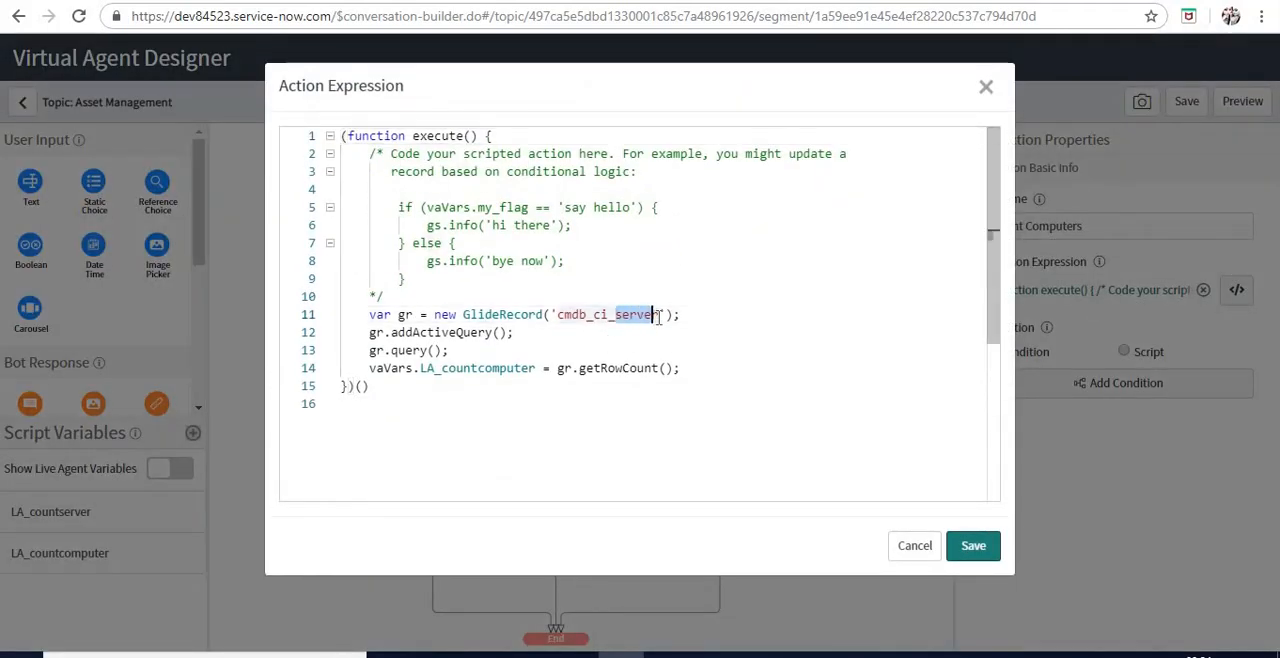
pyautogui.write('compu')
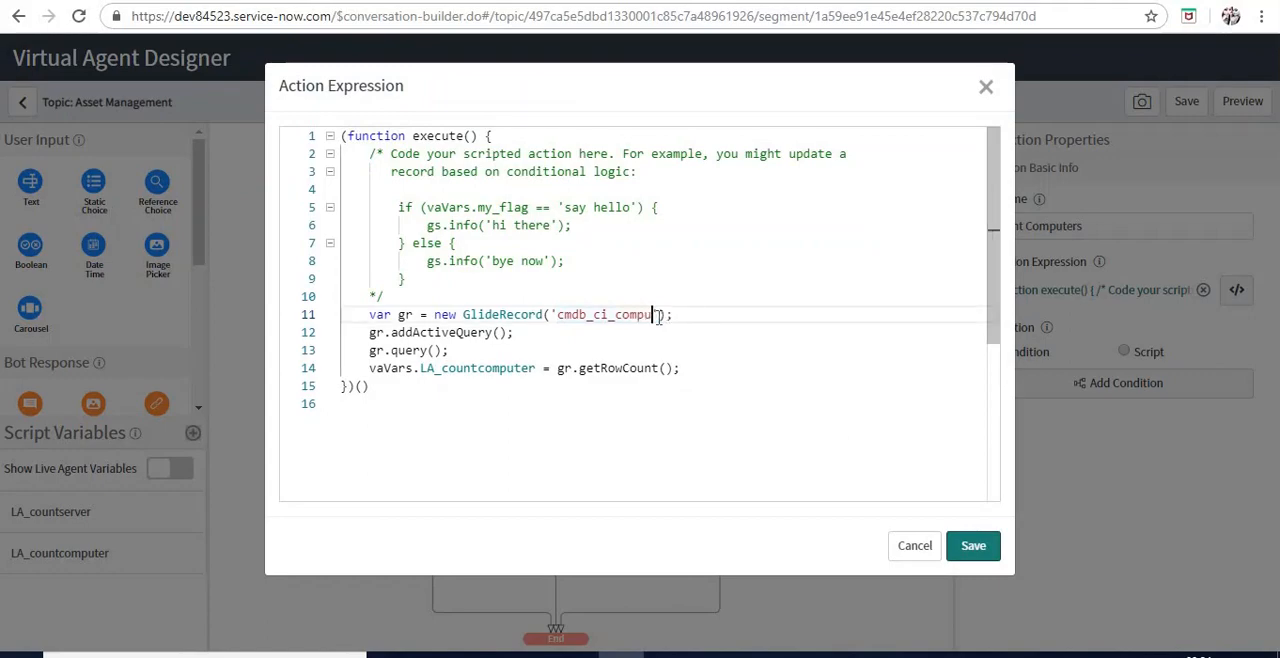
pyautogui.write('ter')
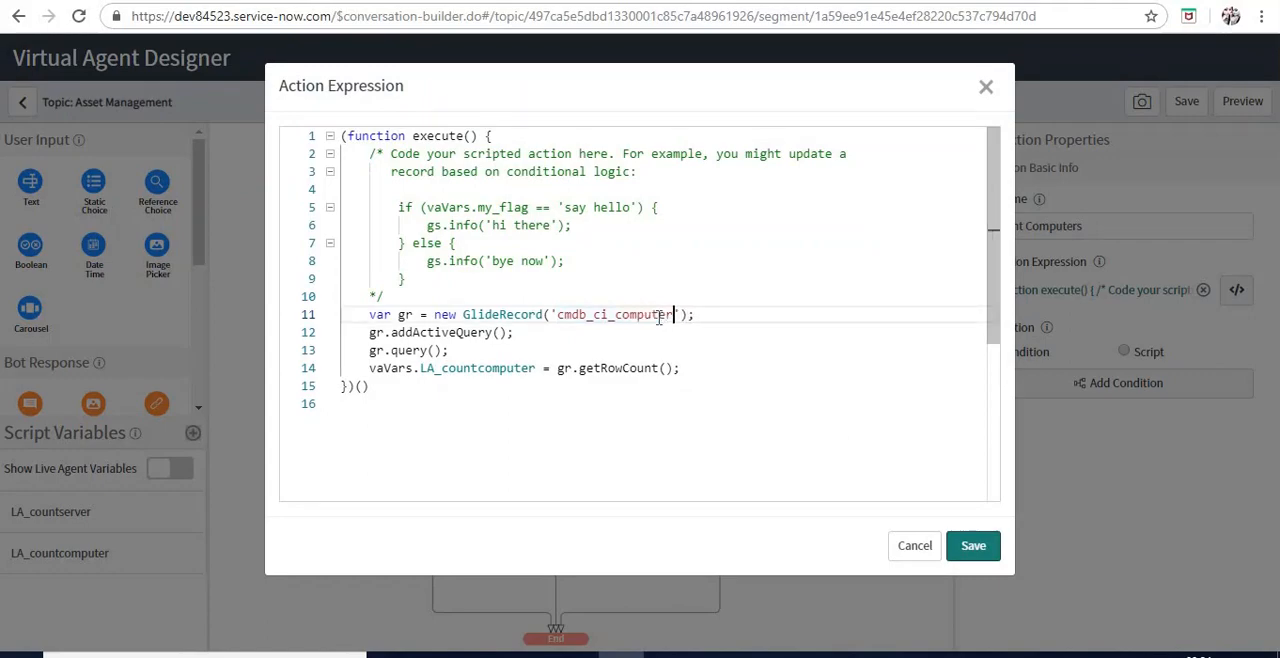
pyautogui.click(972, 545)
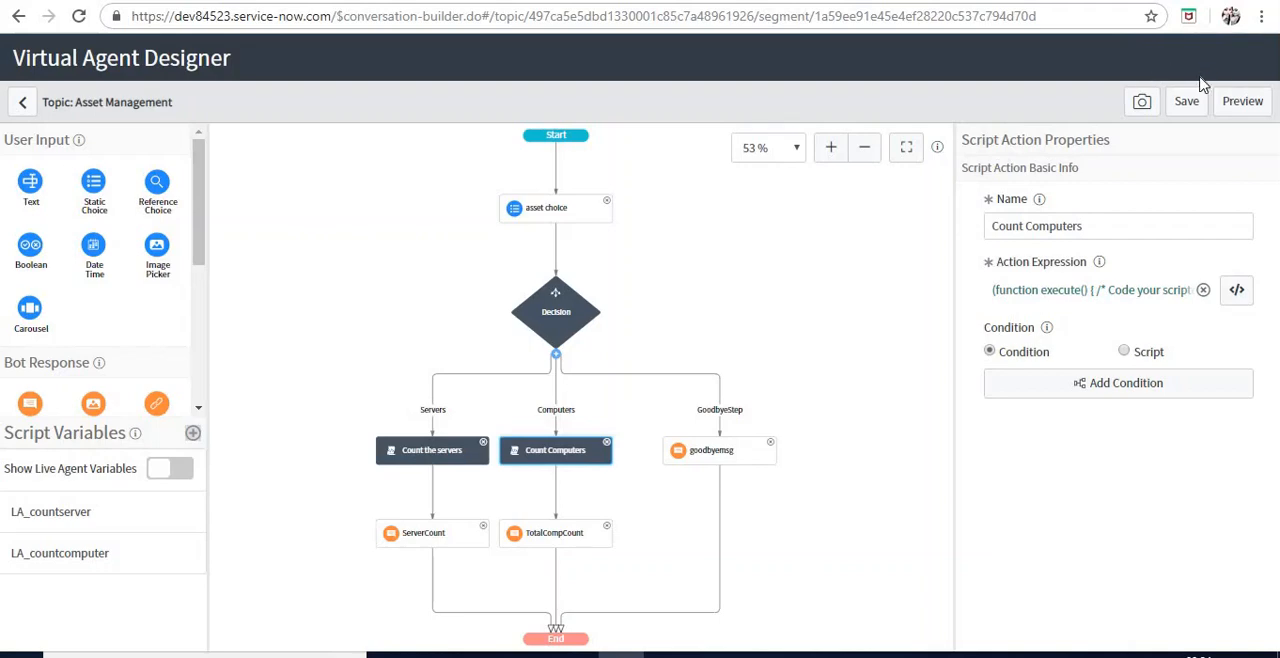
# Go back to the Asset Management topic properties, then save and publish the topic
pyautogui.click(17, 104)
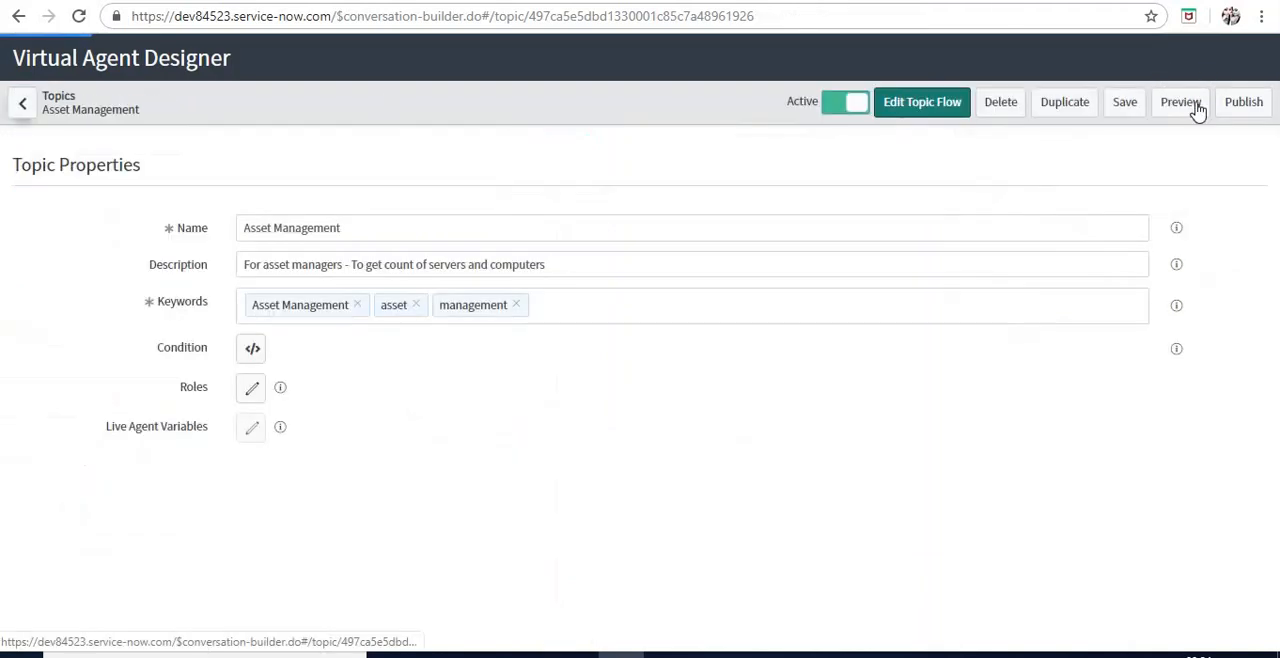
pyautogui.click(1118, 108)
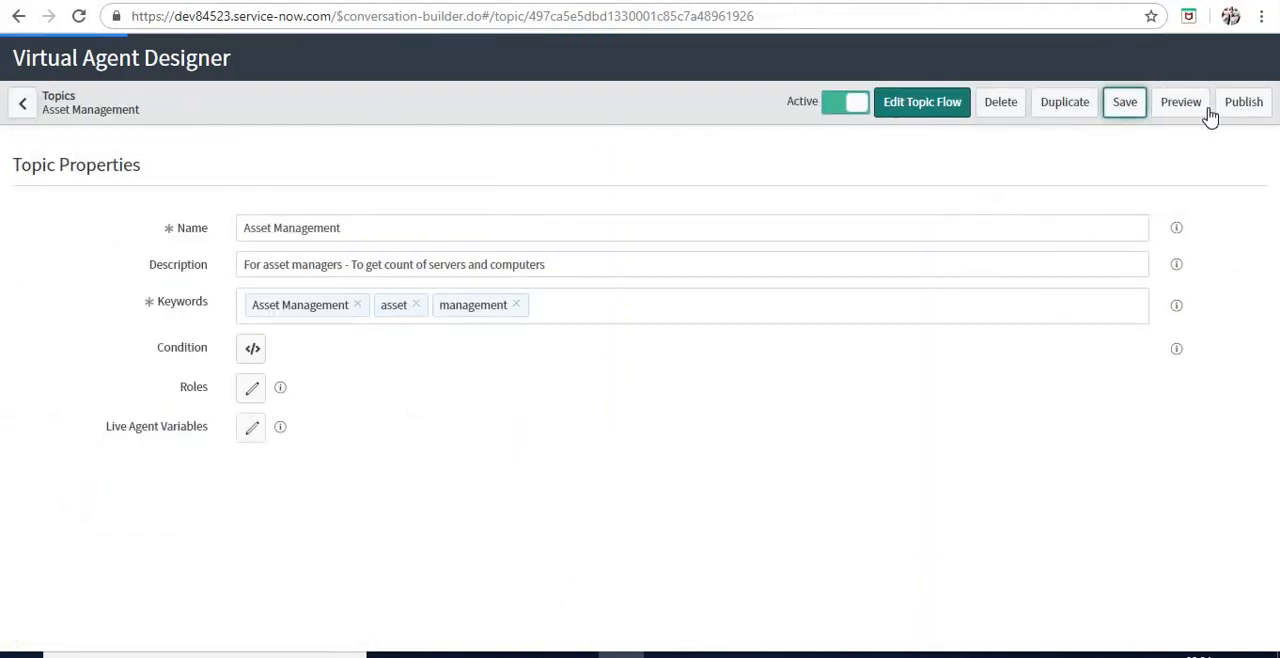
pyautogui.click(1236, 110)
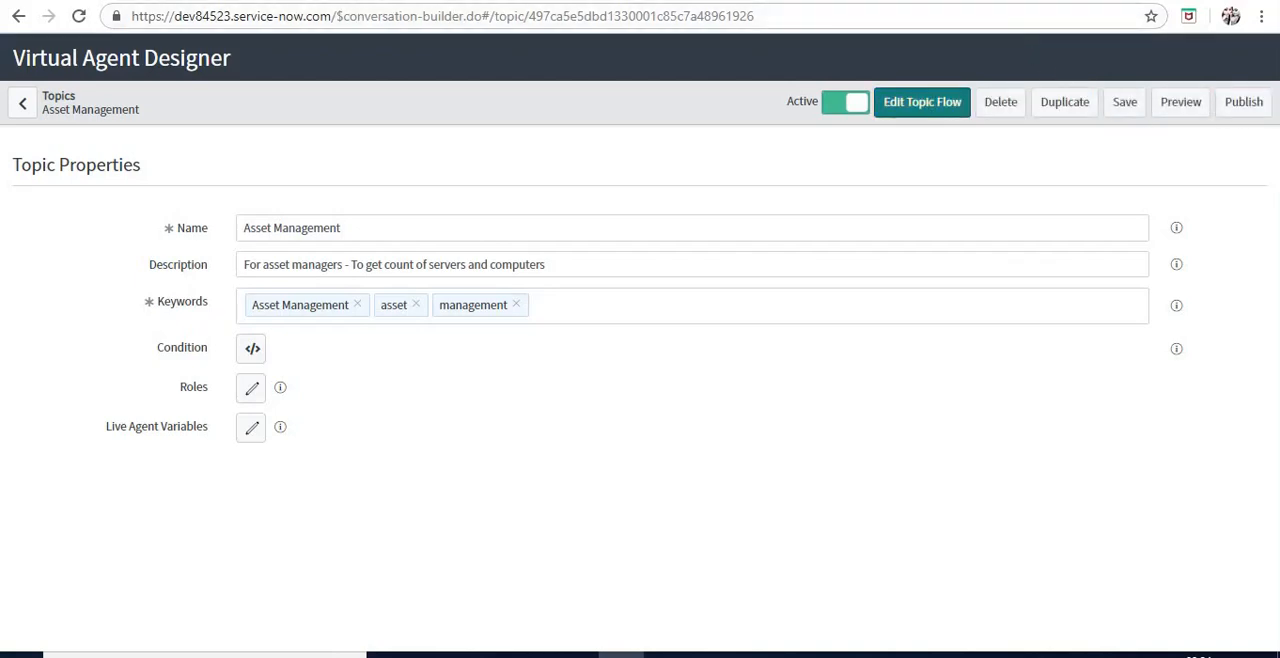
# Reload the support chat, start Asset Management from the list of all topics and request the Count of Servers
pyautogui.click(375, 1)
pyautogui.click(80, 17)
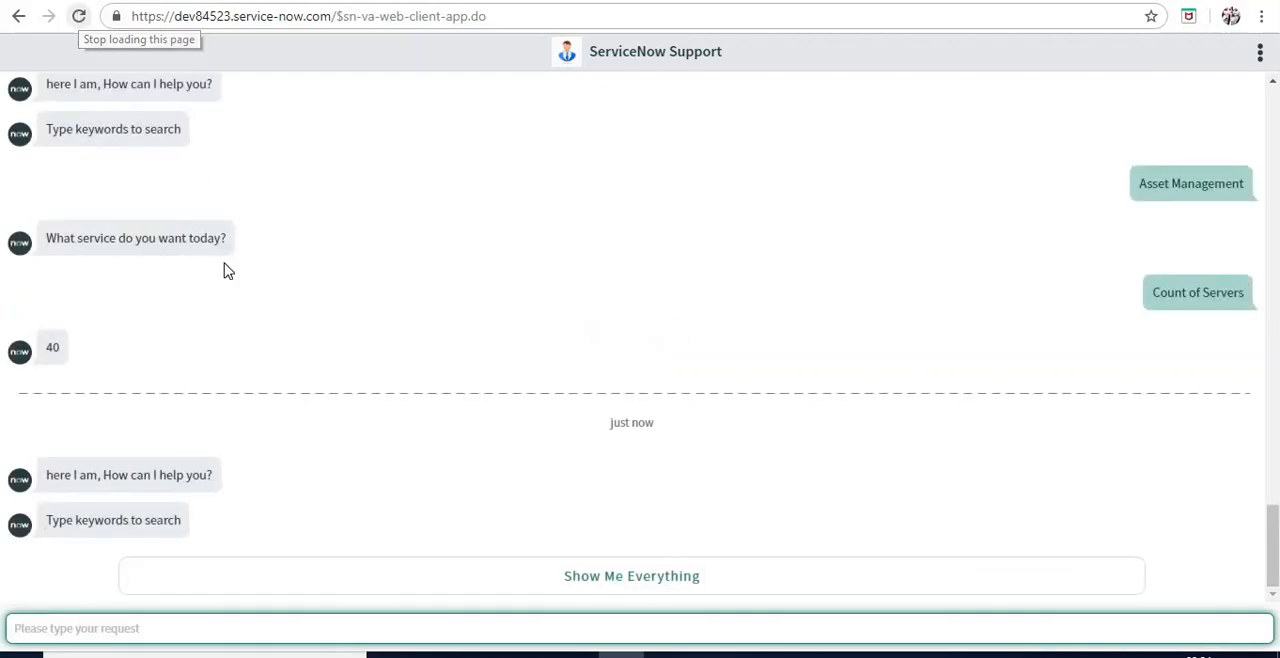
pyautogui.click(417, 591)
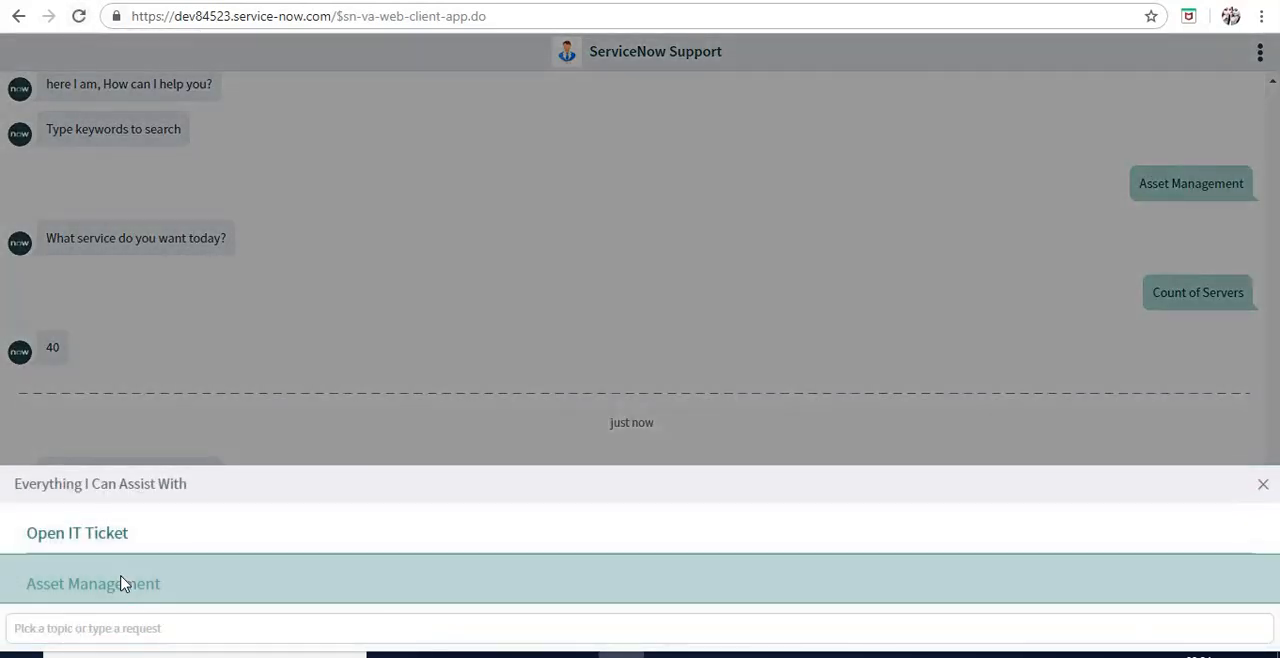
pyautogui.click(122, 584)
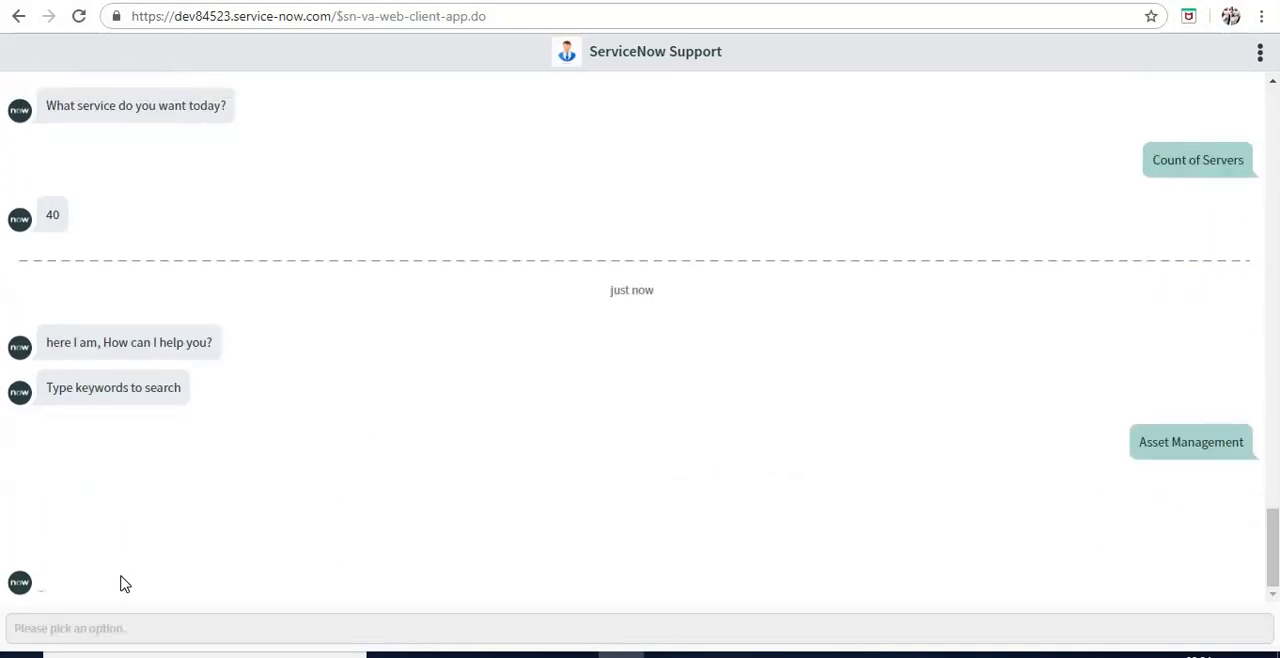
pyautogui.click(127, 553)
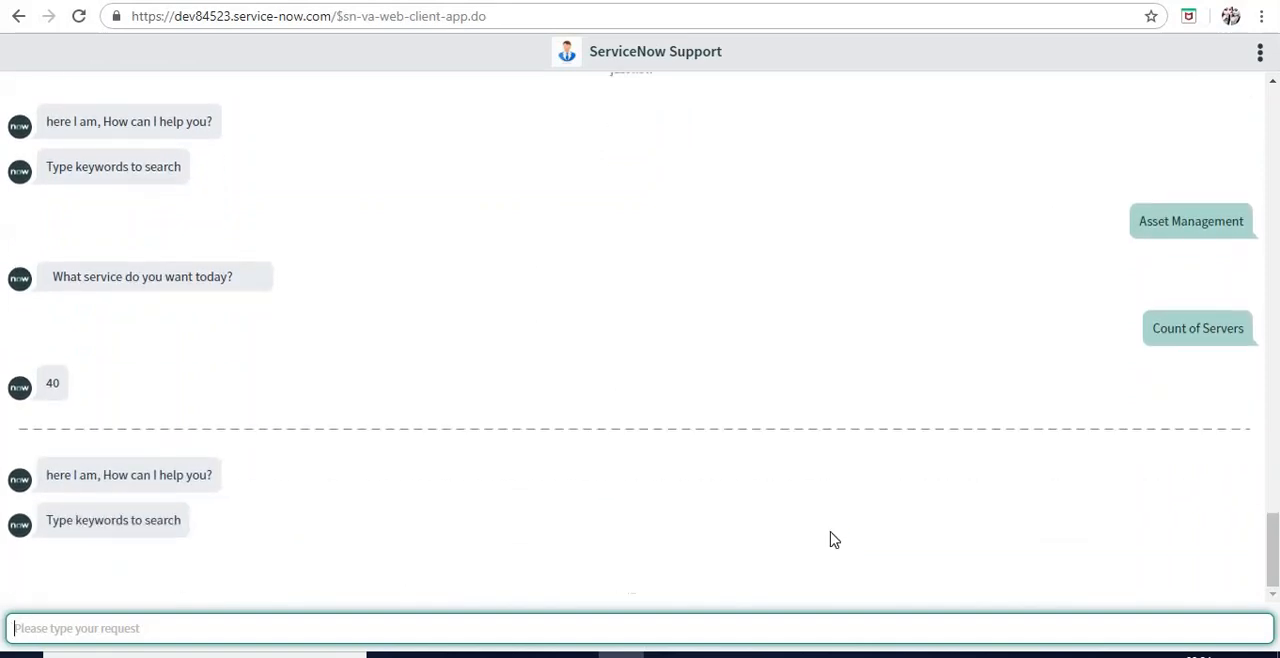
# Start Asset Management once more from the list of all topics and request the Count of Computers
pyautogui.click(877, 584)
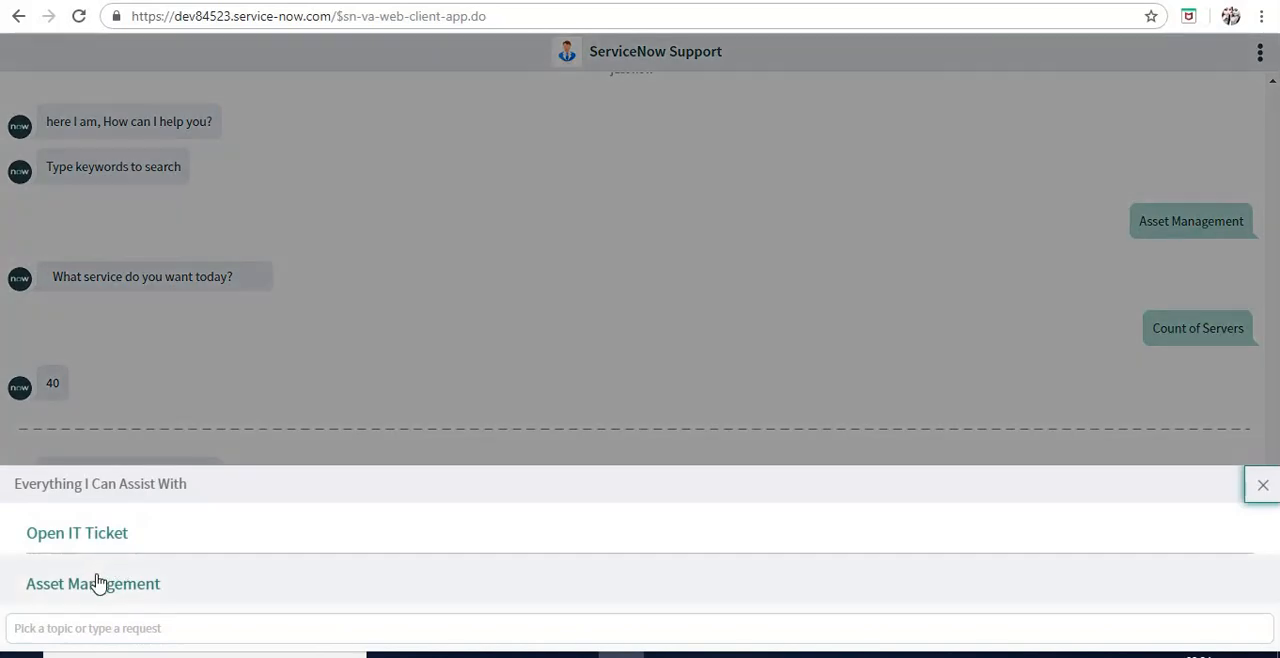
pyautogui.click(100, 582)
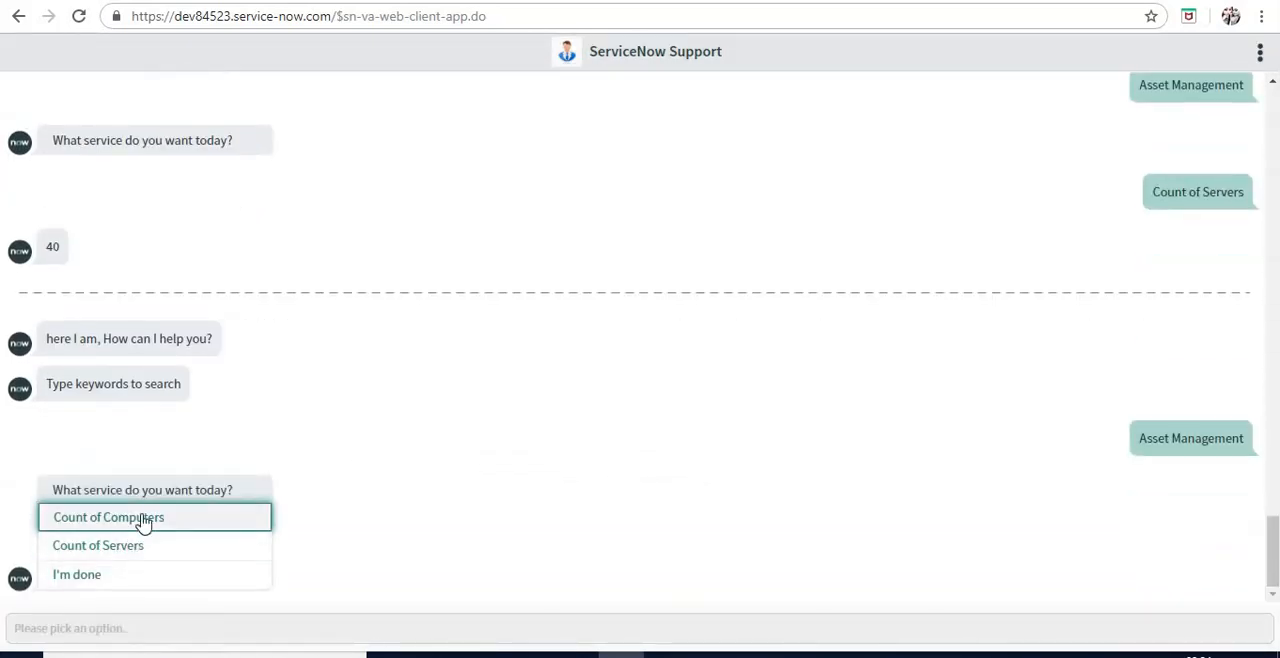
pyautogui.click(143, 520)
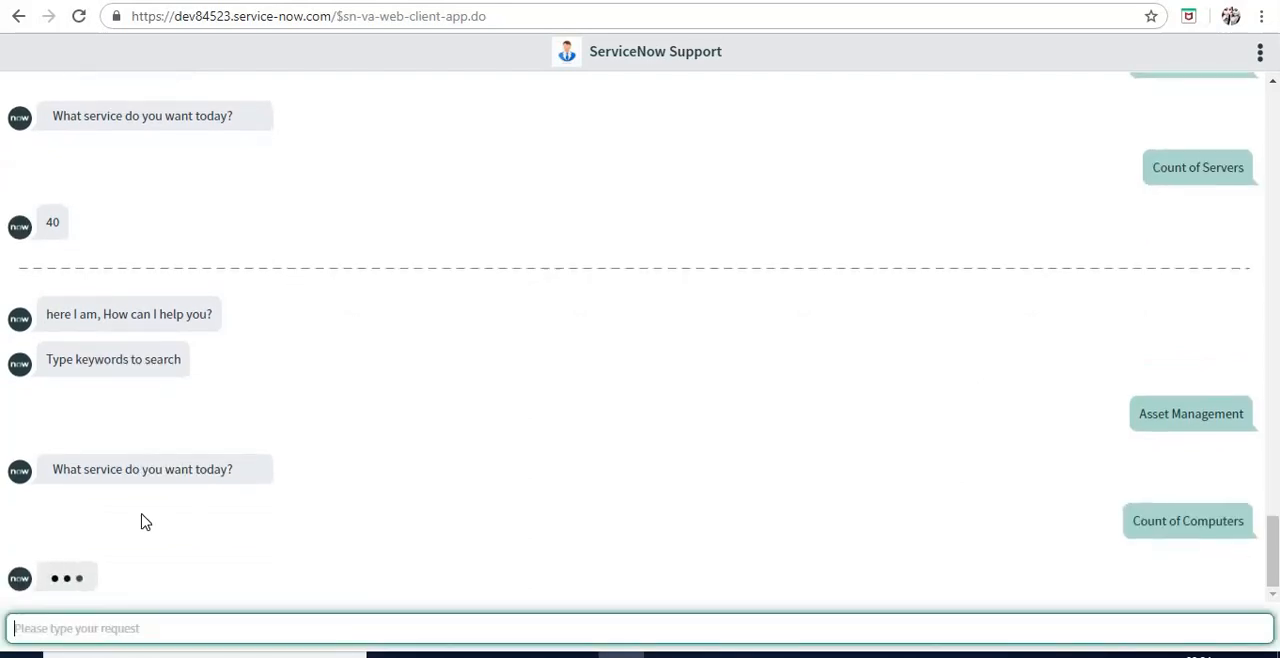